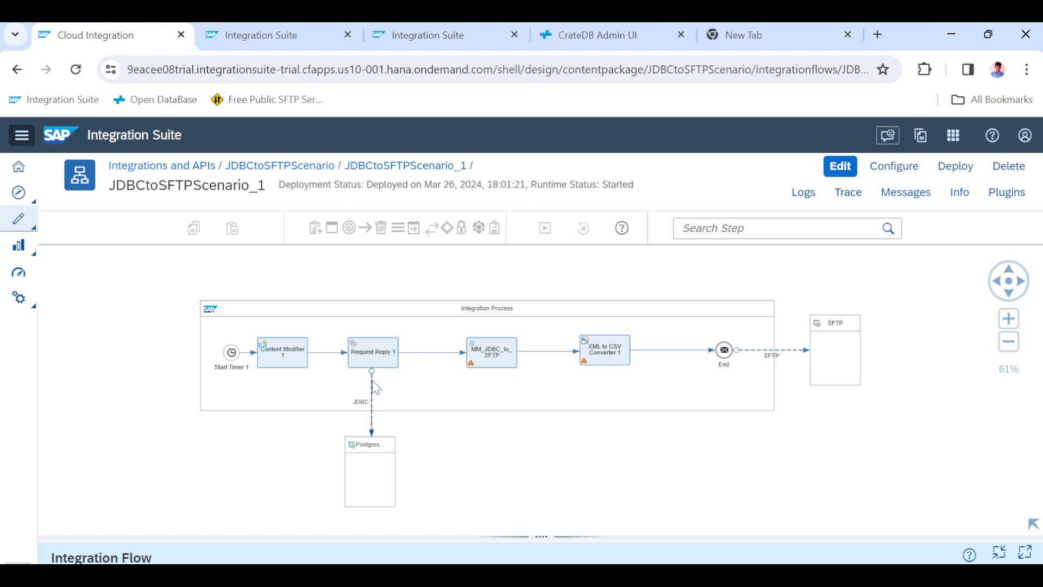
# Inspect the Content Modifier step of the JDBCtoSFTPScenario_1 integration flow.
pyautogui.click(301, 365)
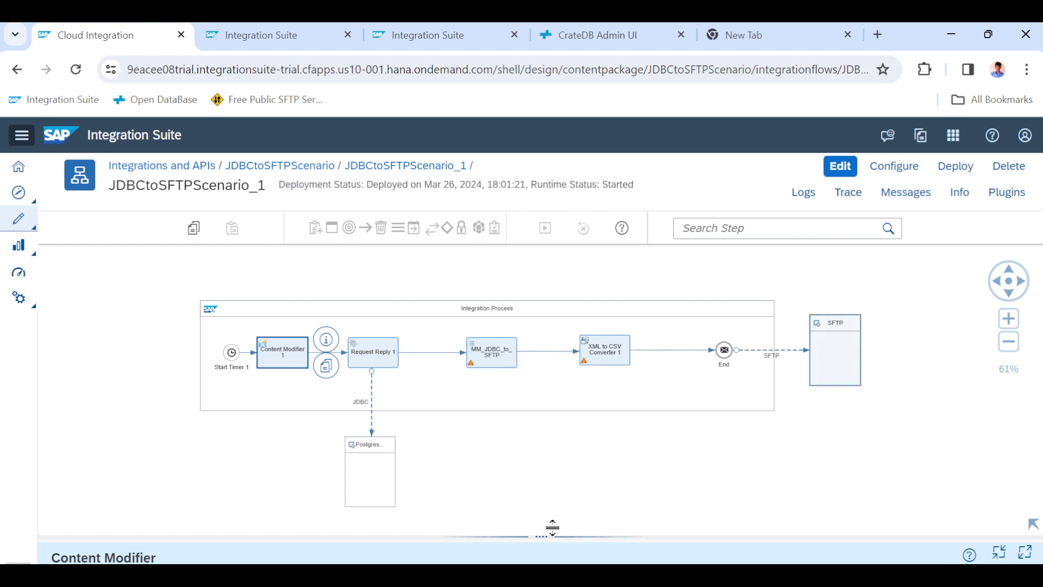
pyautogui.moveTo(537, 535); pyautogui.dragTo(530, 505)
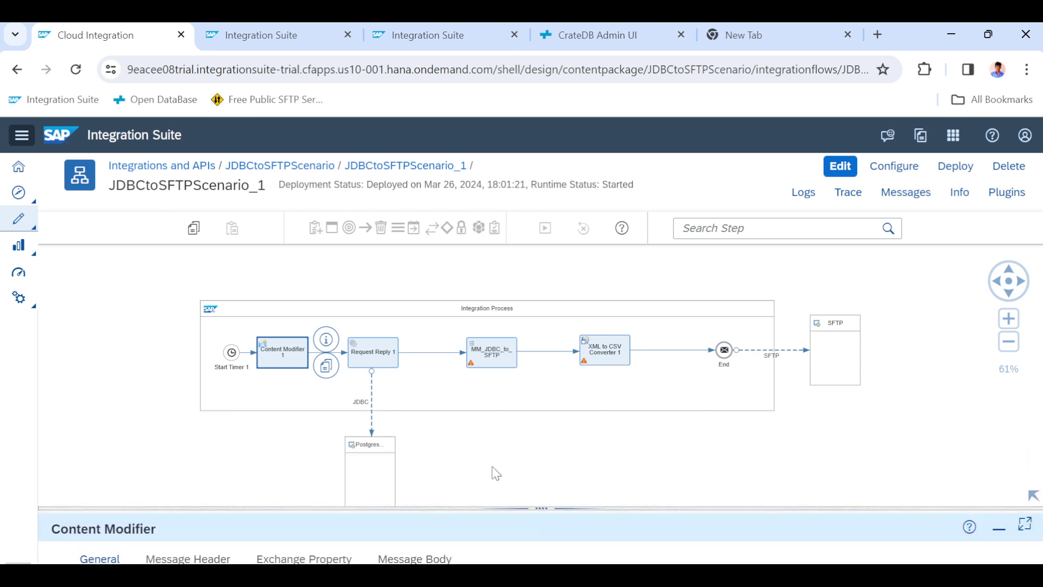
pyautogui.click(450, 440)
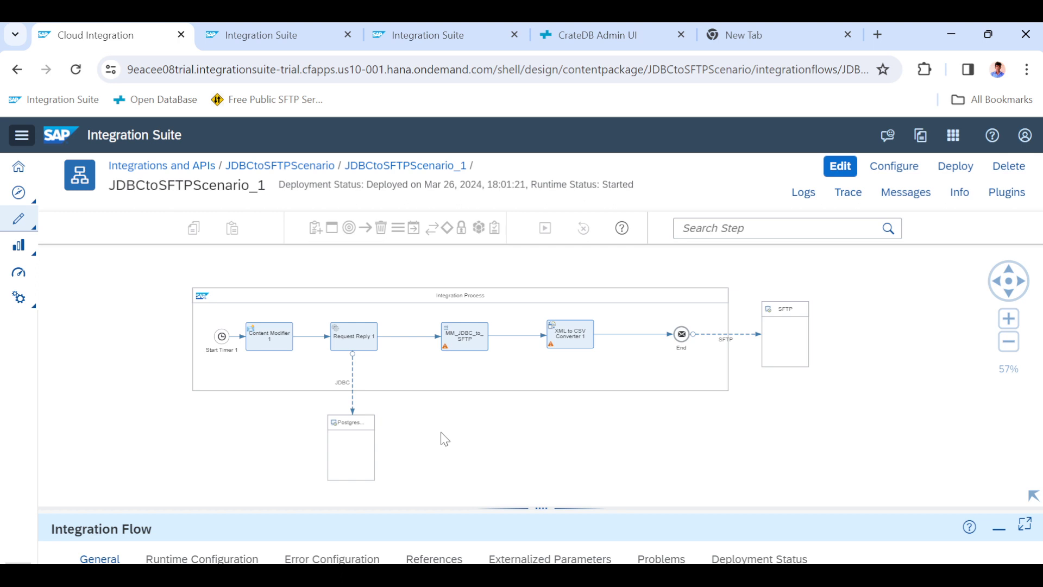
# Copy the SELECT statement for employeedata from Notepad++ into the CrateDB console, replacing its previous contents.
pyautogui.click(586, 36)
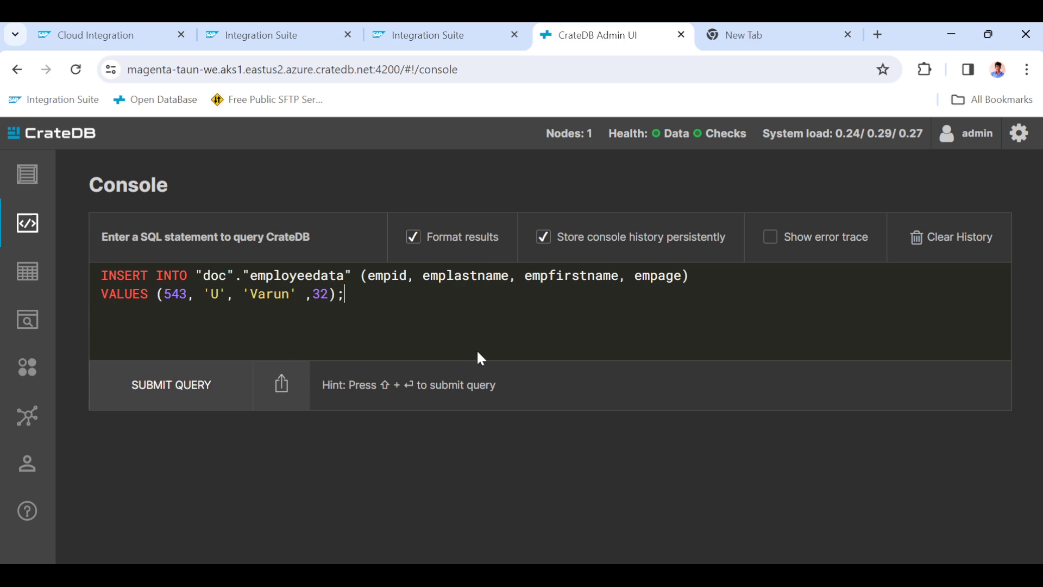
pyautogui.hotkey('alt', 'Tab')
pyautogui.press('Tab')
pyautogui.press('Tab')
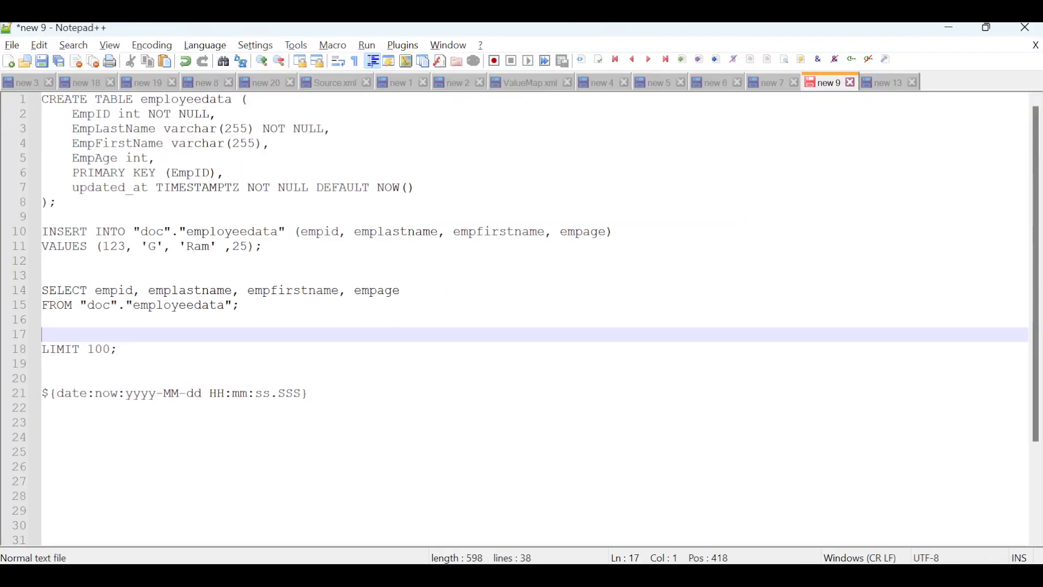
pyautogui.moveTo(241, 306); pyautogui.dragTo(46, 300)
pyautogui.hotkey('ctrl', 'c')
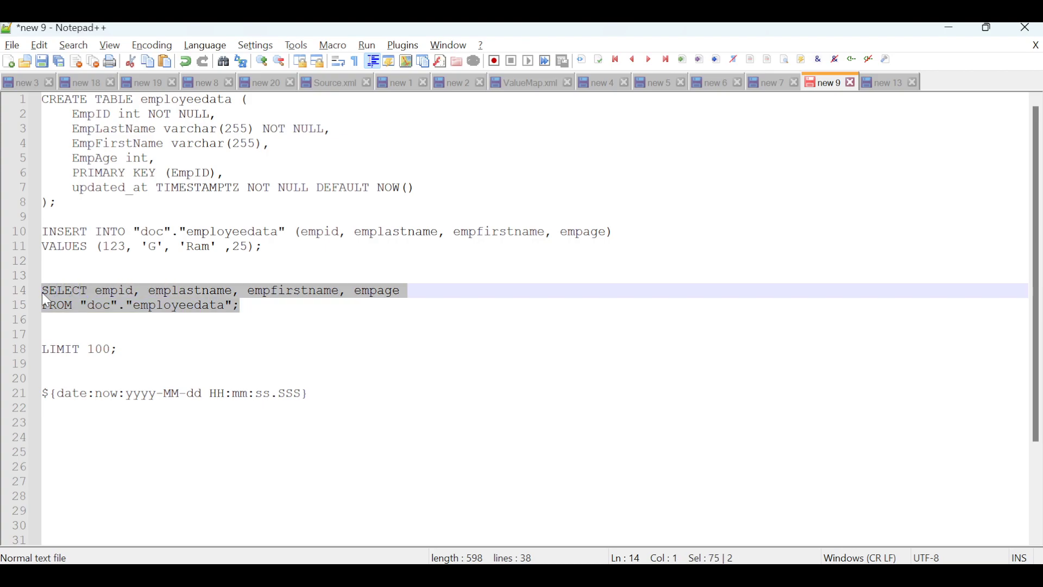
pyautogui.hotkey('alt', 'Tab')
pyautogui.hotkey('ctrl', 'a')
pyautogui.hotkey('ctrl', 'v')
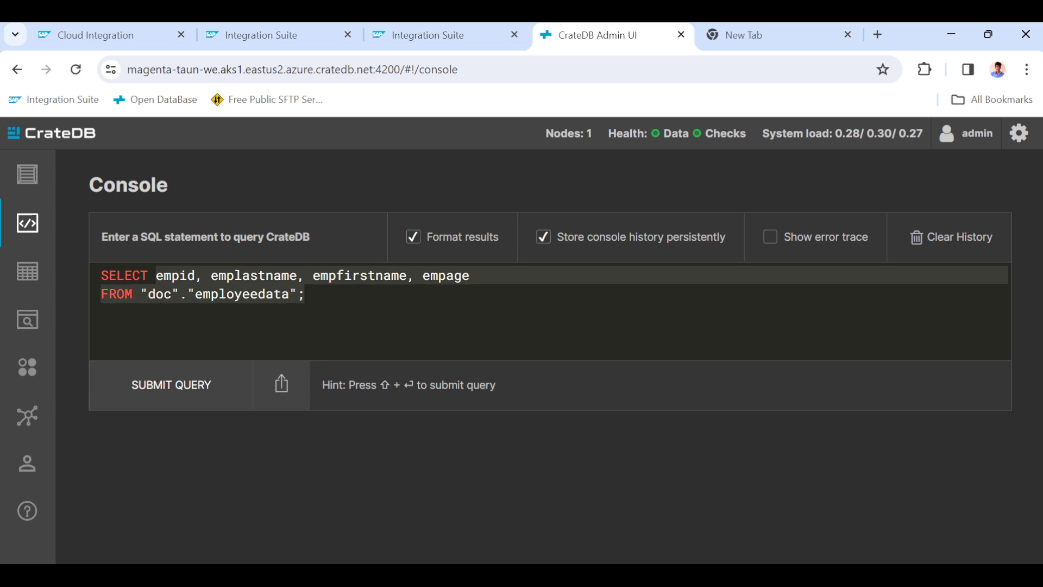
# Change the query to SELECT * FROM "doc"."employeedata"; and run it.
pyautogui.hotkey('shift', 'End')
pyautogui.write('*')
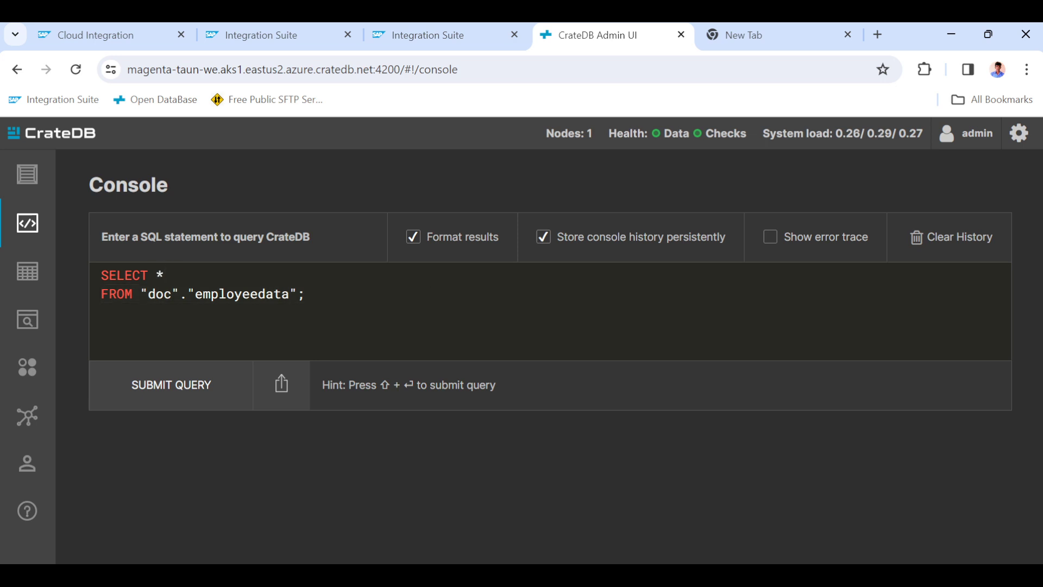
pyautogui.press('Delete')
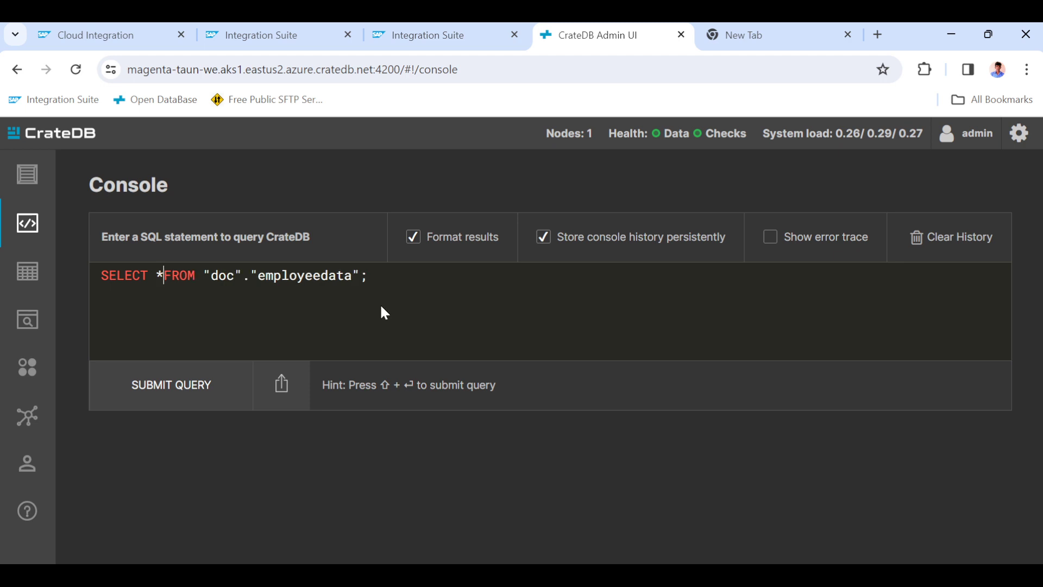
pyautogui.click(176, 383)
pyautogui.scroll(-3, 416, 357)
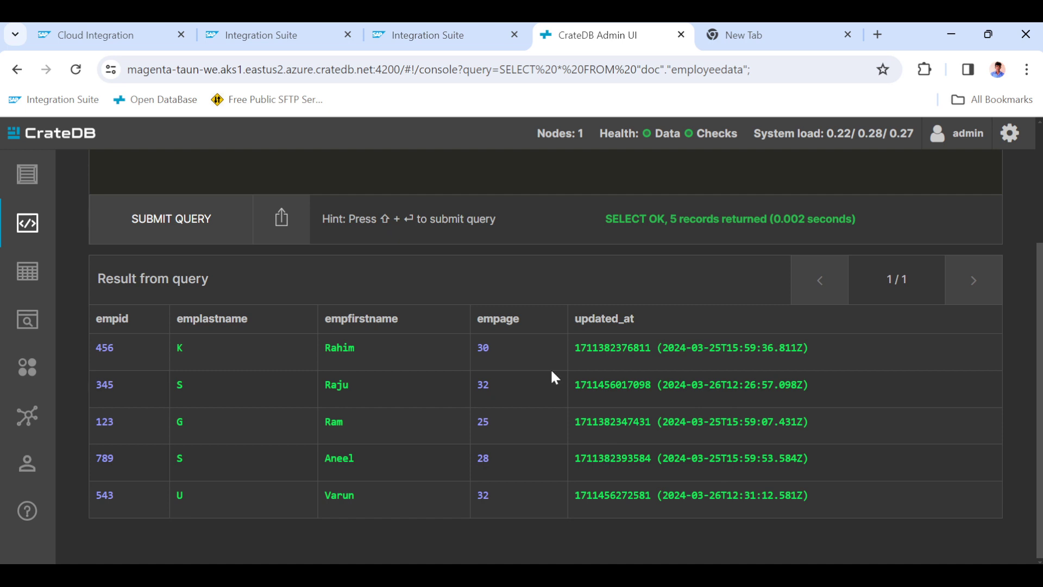
# Redeploy the JDBCtoSFTPScenario_1 integration flow on the Cloud Integration runtime profile.
pyautogui.click(152, 36)
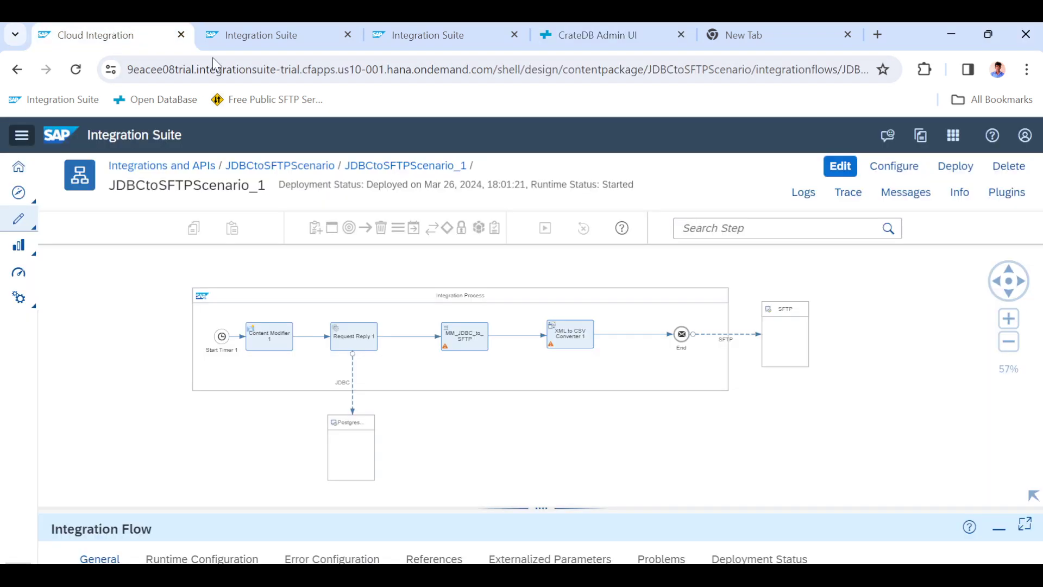
pyautogui.click(850, 196)
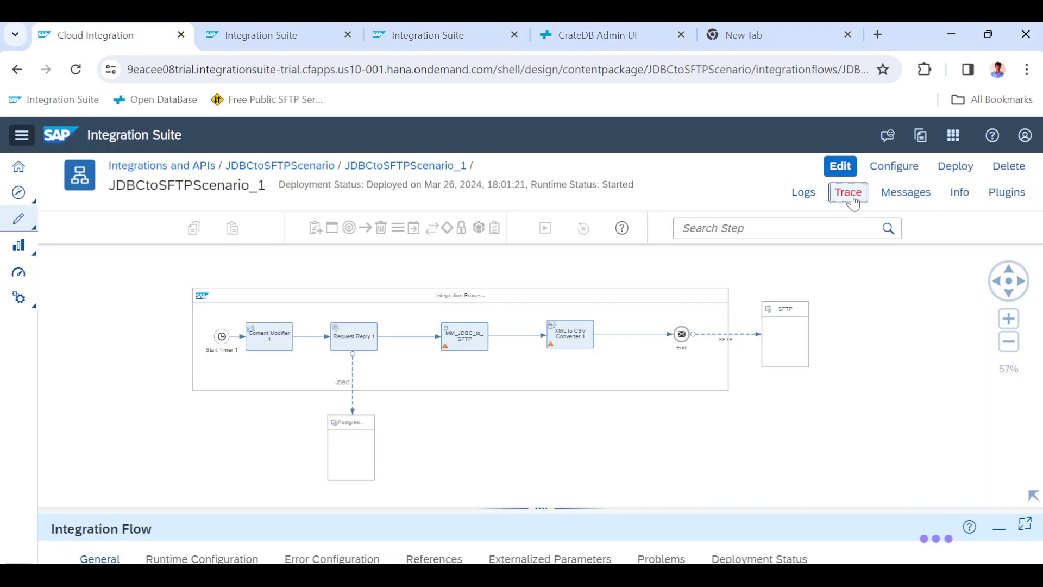
pyautogui.click(958, 169)
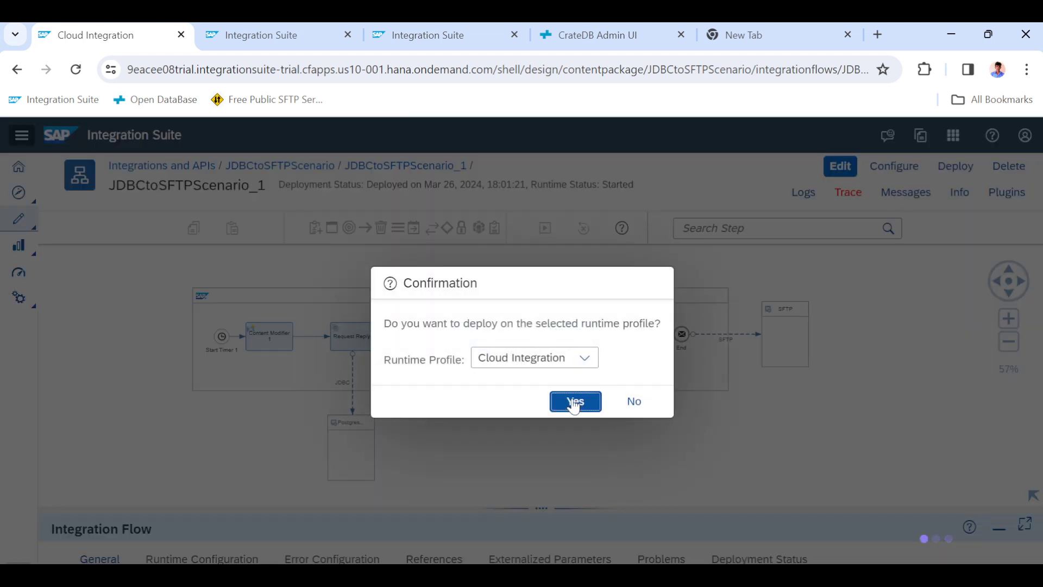
pyautogui.click(574, 402)
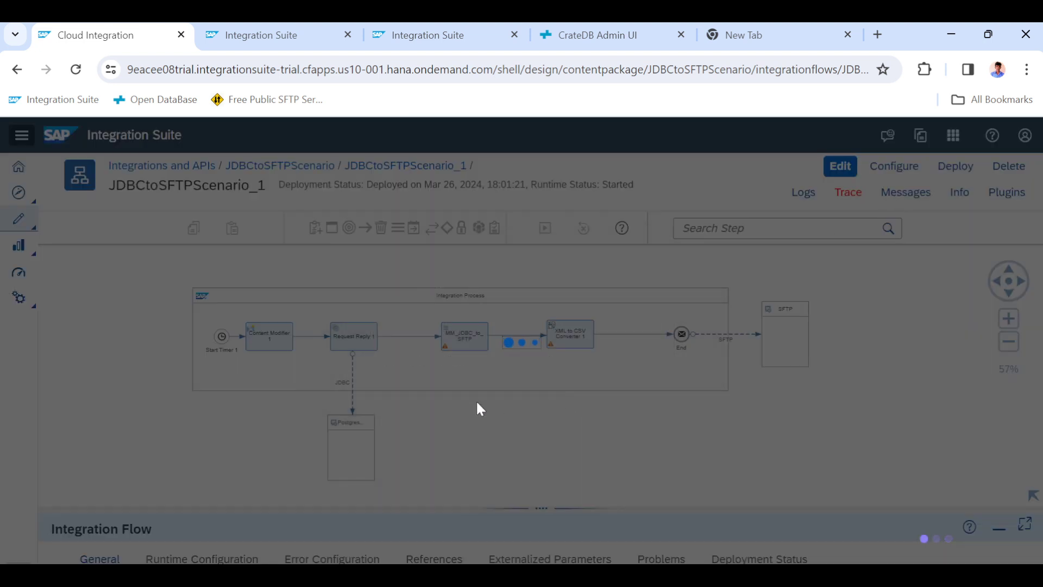
pyautogui.click(606, 383)
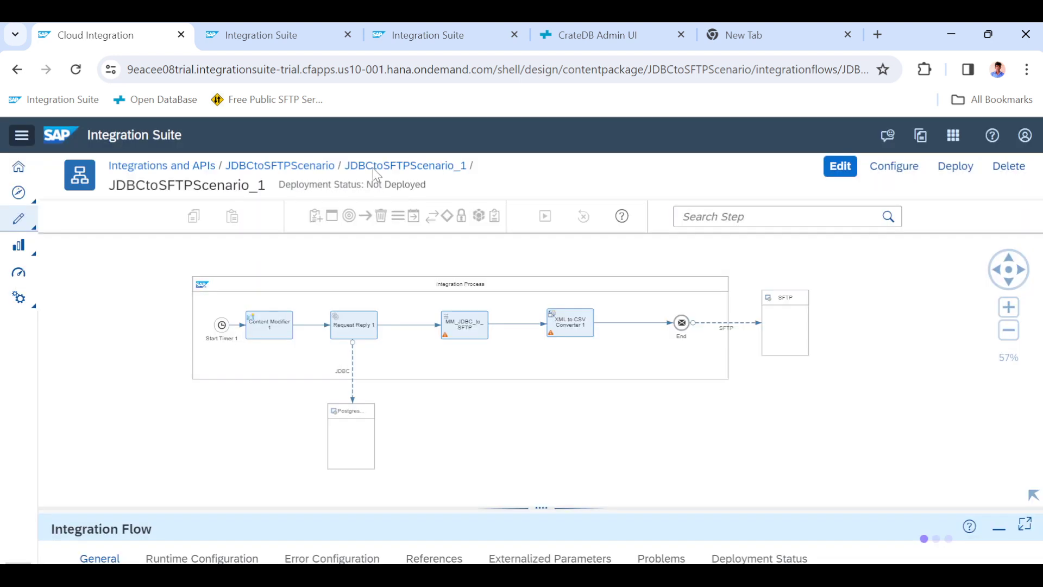
# Open message processing monitoring for all artifacts in the past hour and reload the message list.
pyautogui.click(256, 35)
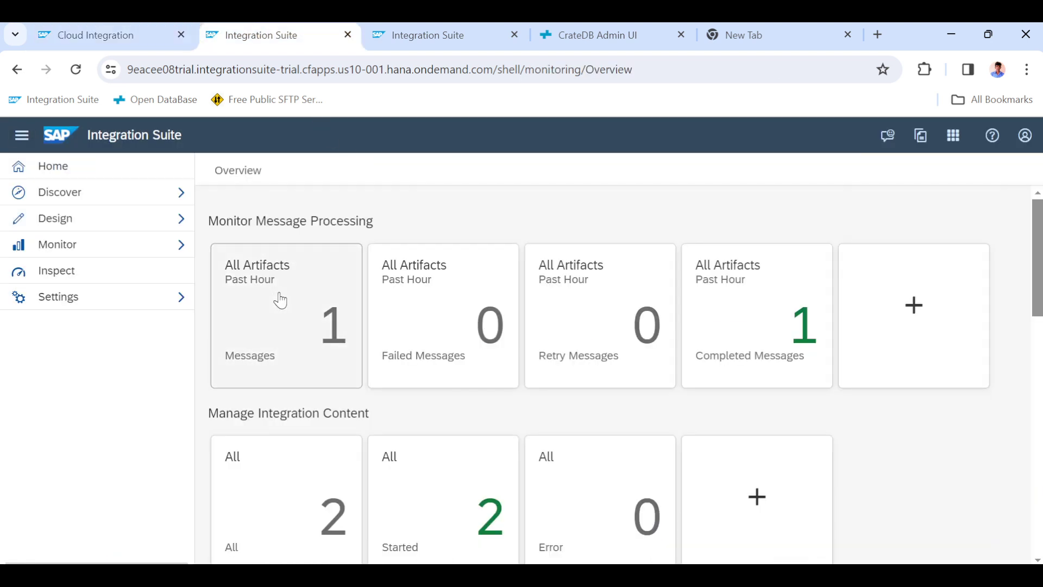
pyautogui.click(280, 300)
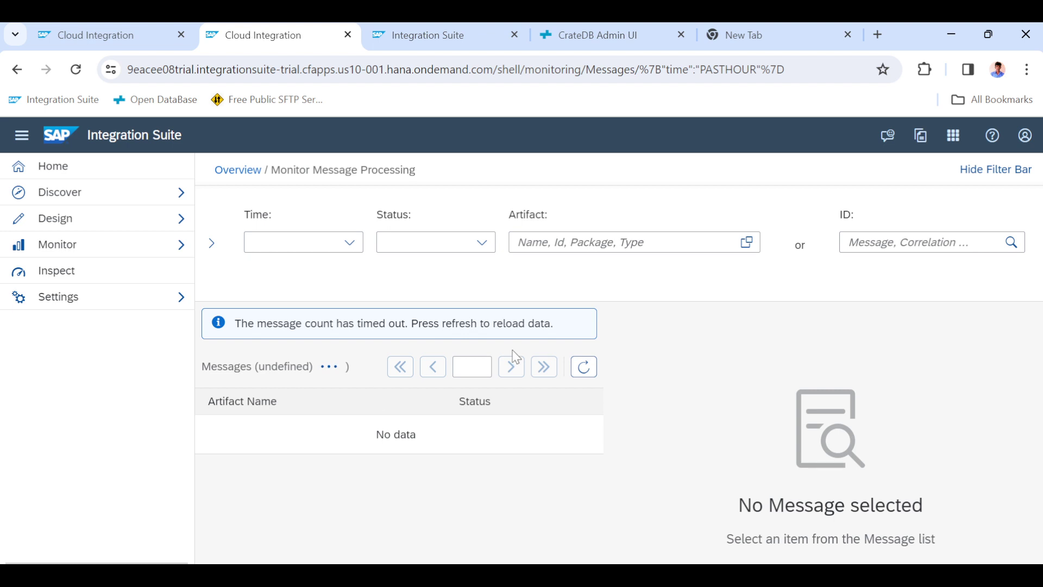
pyautogui.click(583, 366)
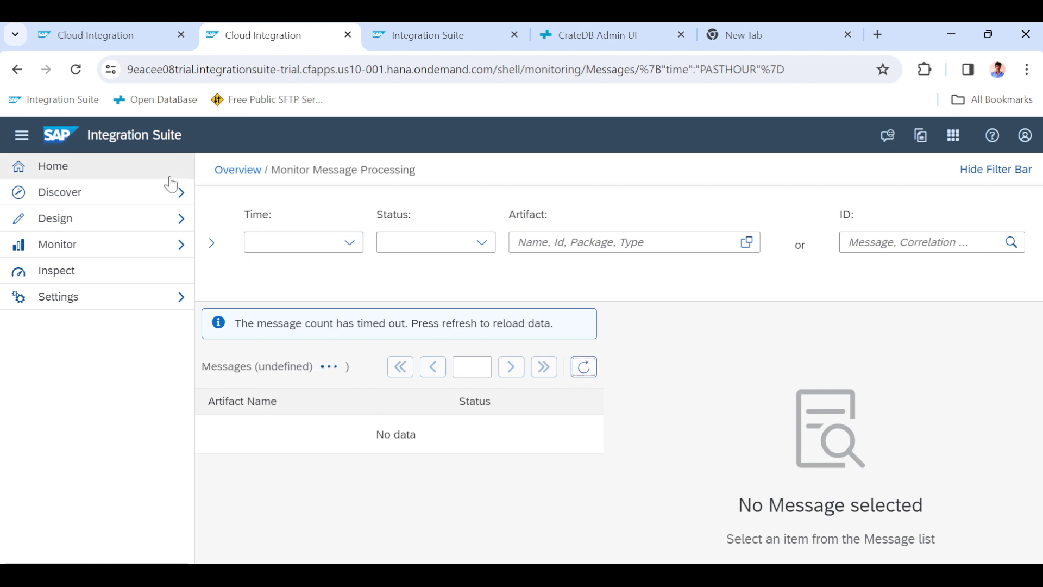
pyautogui.click(232, 170)
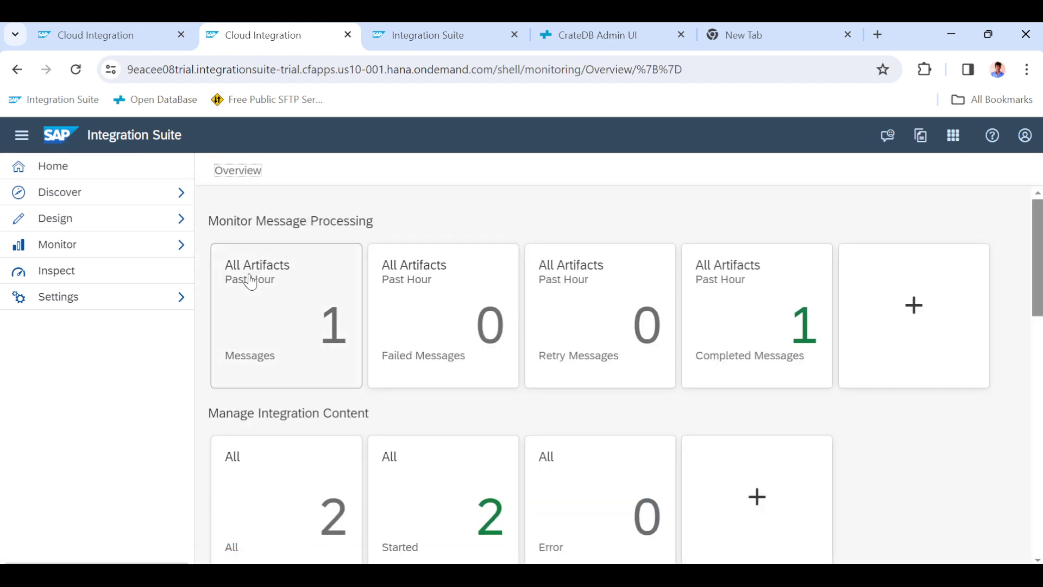
pyautogui.click(275, 304)
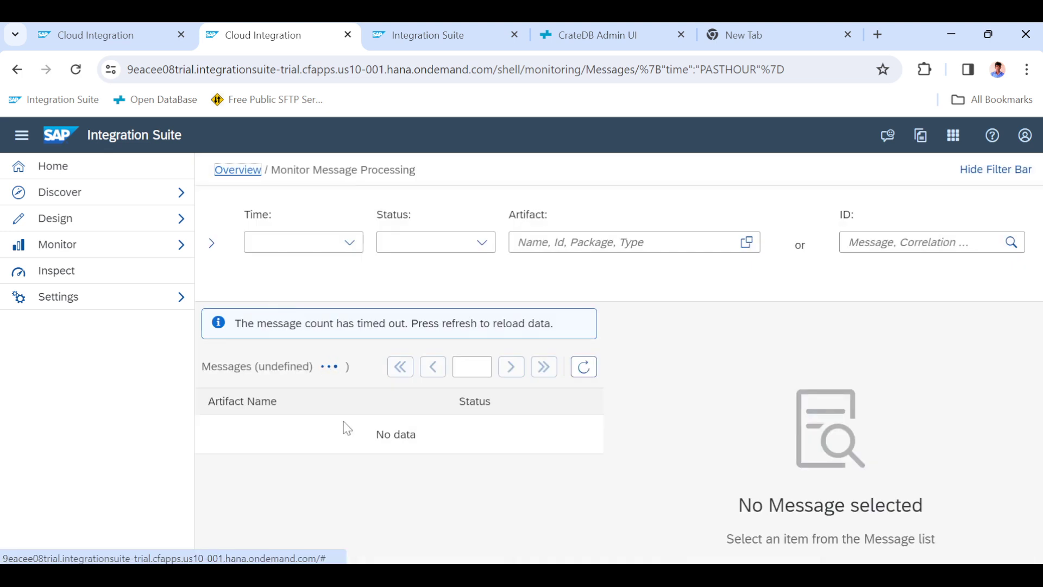
pyautogui.click(76, 71)
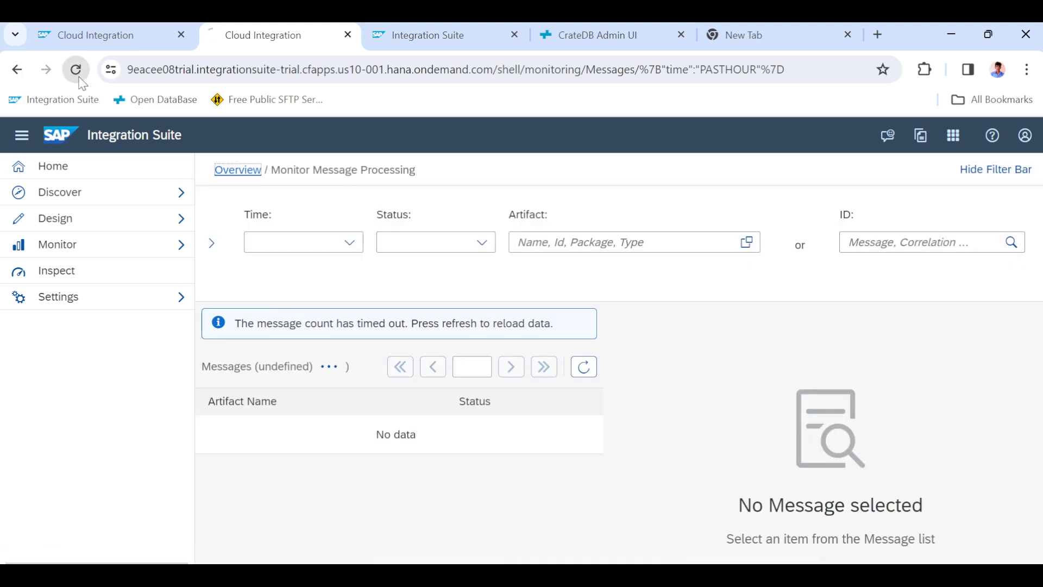
pyautogui.click(387, 39)
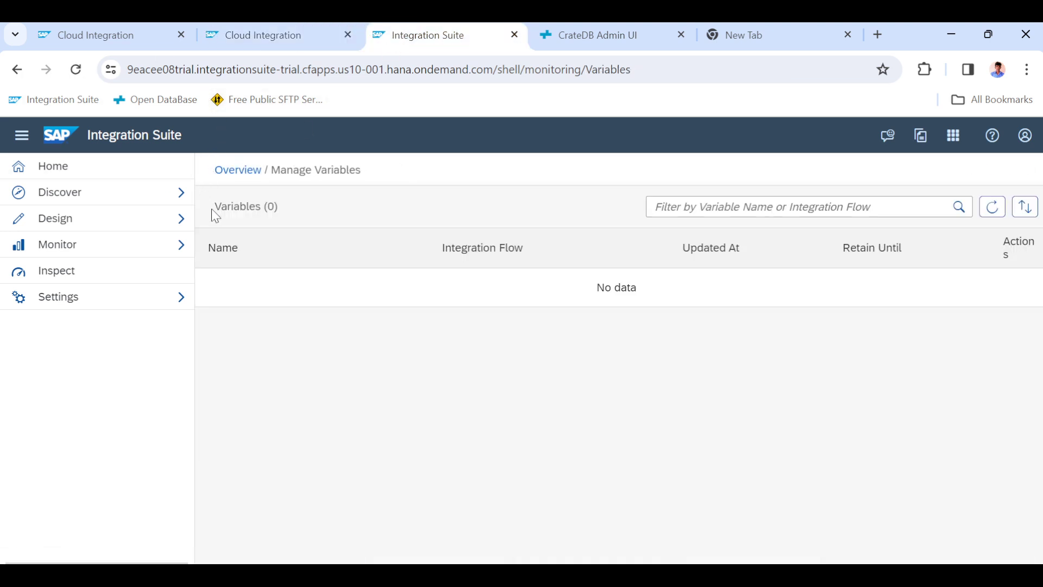
# Open the monitoring overview for Integrations and APIs in the third tab.
pyautogui.click(71, 217)
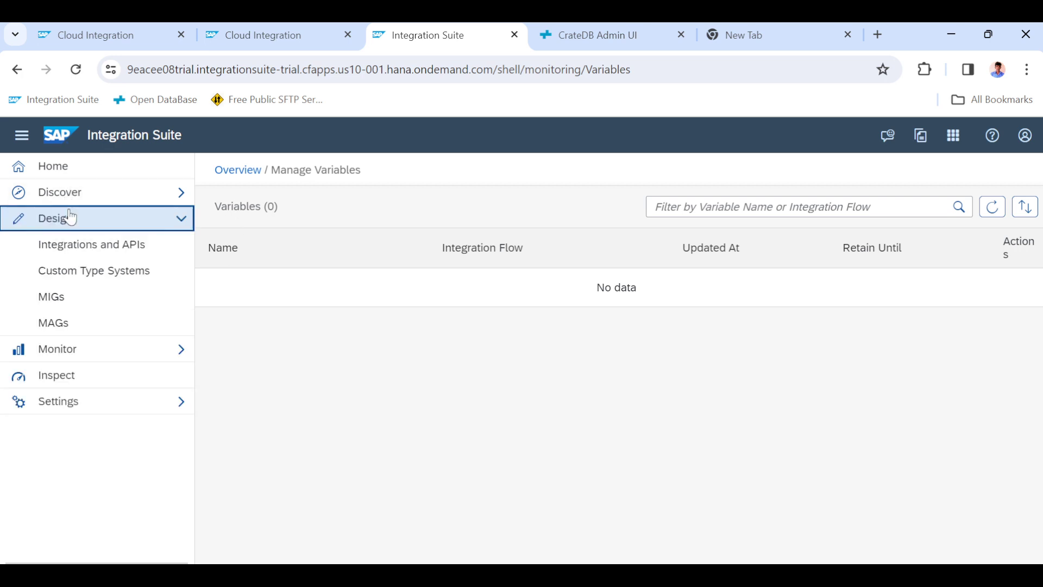
pyautogui.click(230, 171)
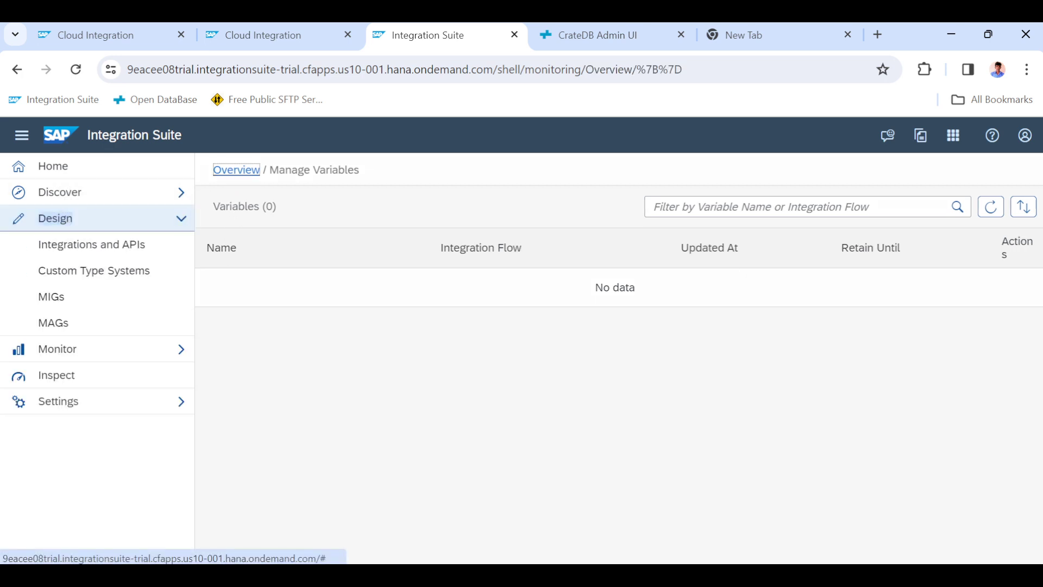
pyautogui.click(270, 39)
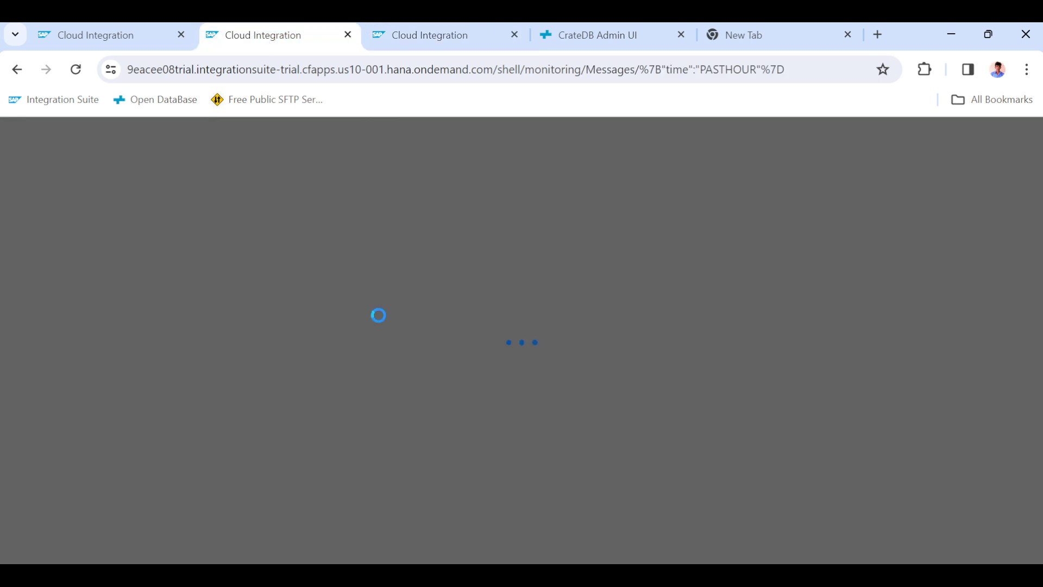
pyautogui.click(402, 35)
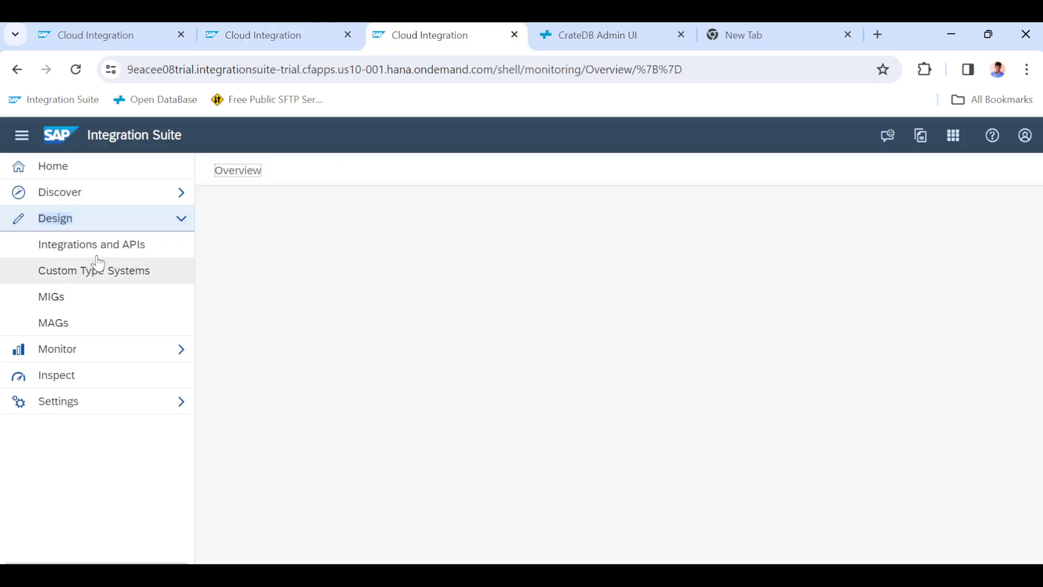
pyautogui.click(78, 351)
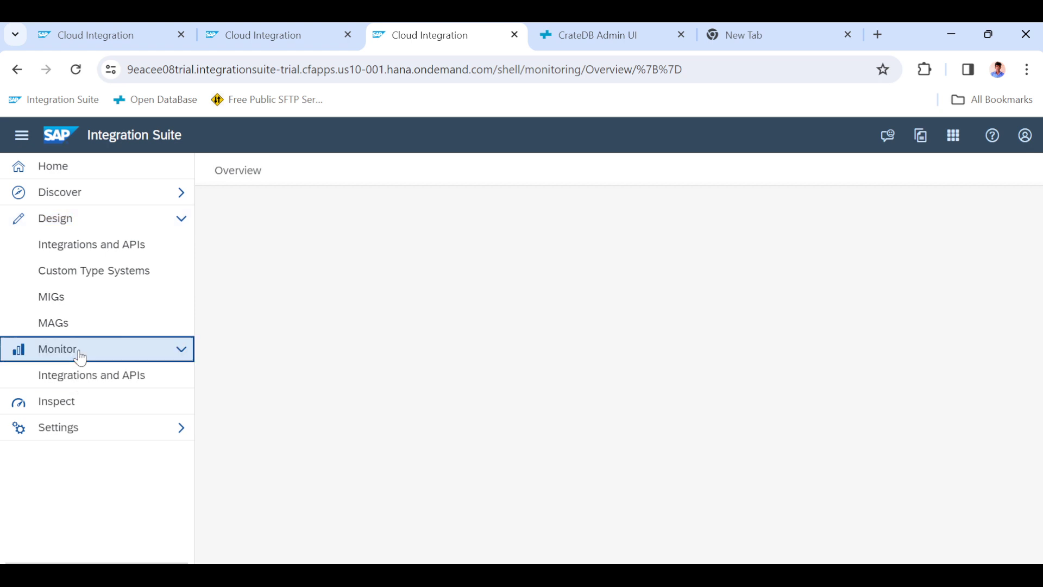
pyautogui.click(98, 380)
pyautogui.click(703, 576)
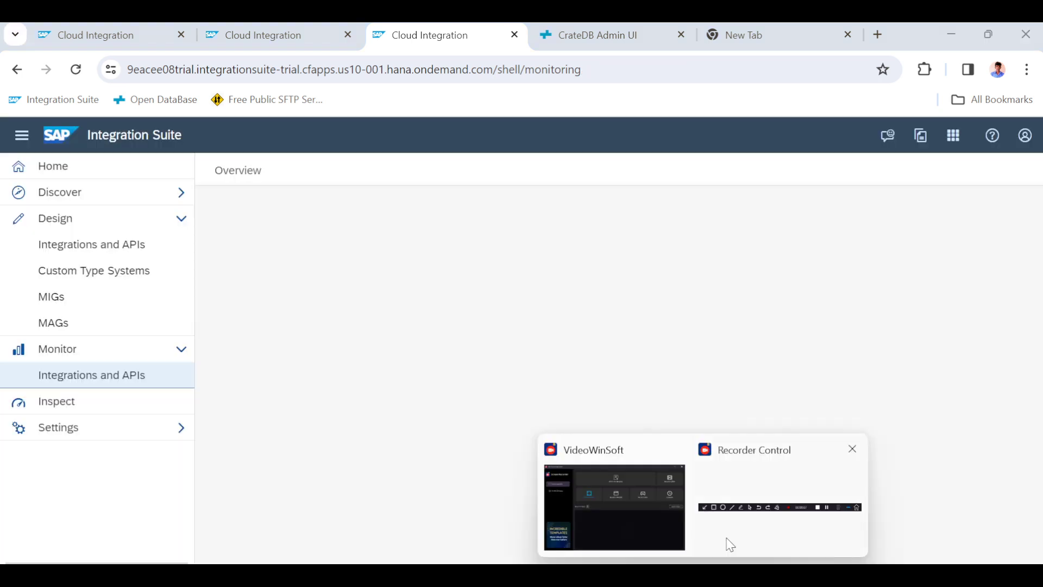
pyautogui.click(775, 478)
pyautogui.click(664, 516)
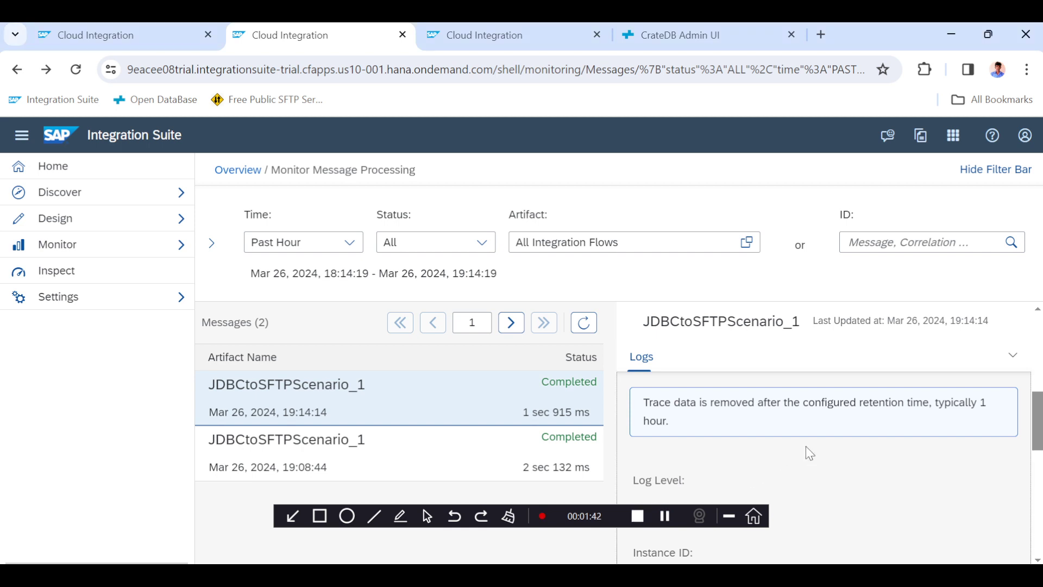
# Open the processing run of the latest JDBCtoSFTPScenario_1 message.
pyautogui.scroll(-1, 807, 448)
pyautogui.click(649, 450)
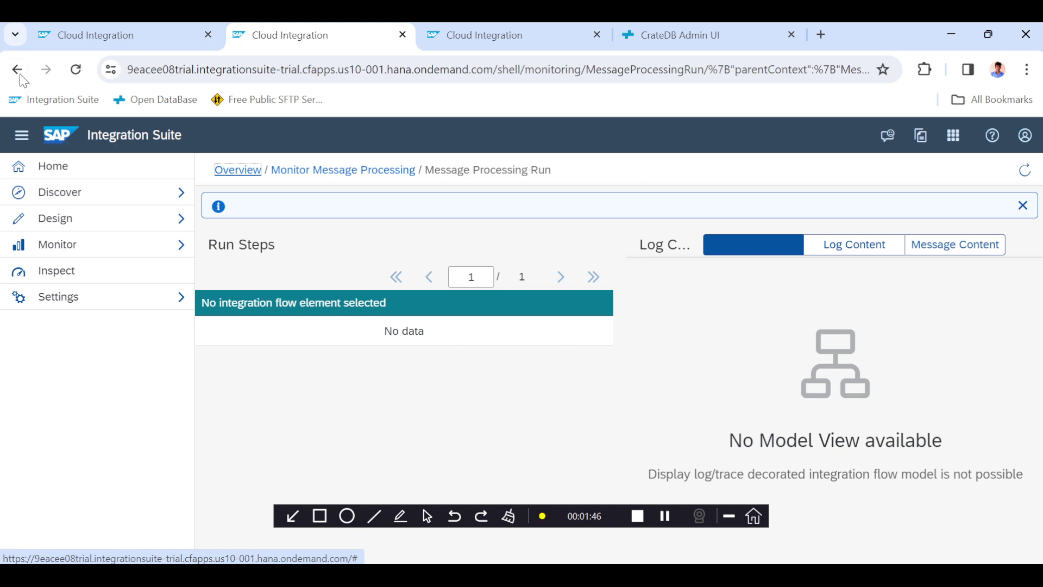
pyautogui.click(21, 135)
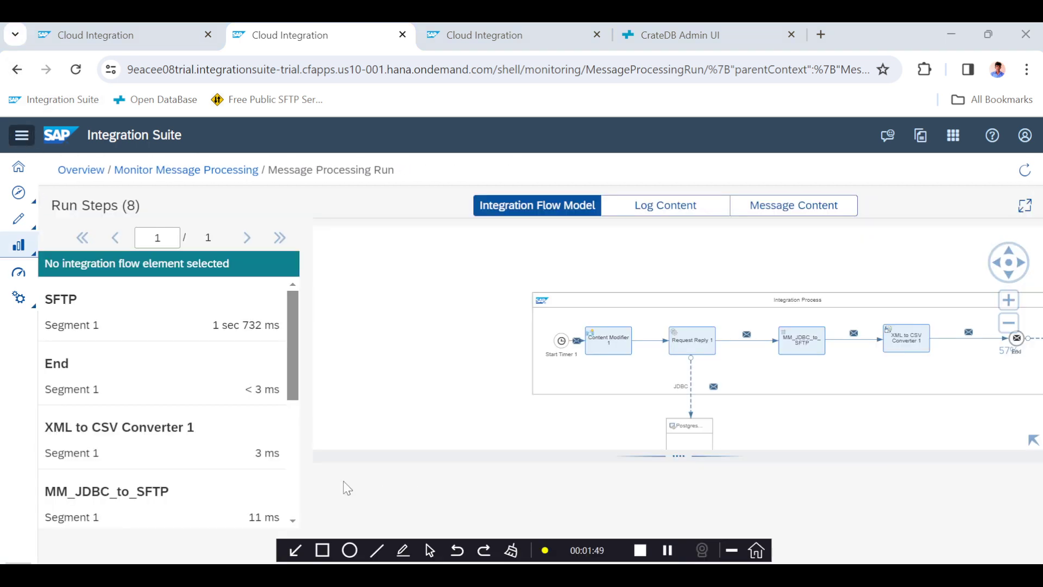
# View the message payload at the End run step and select its CSV records.
pyautogui.click(168, 389)
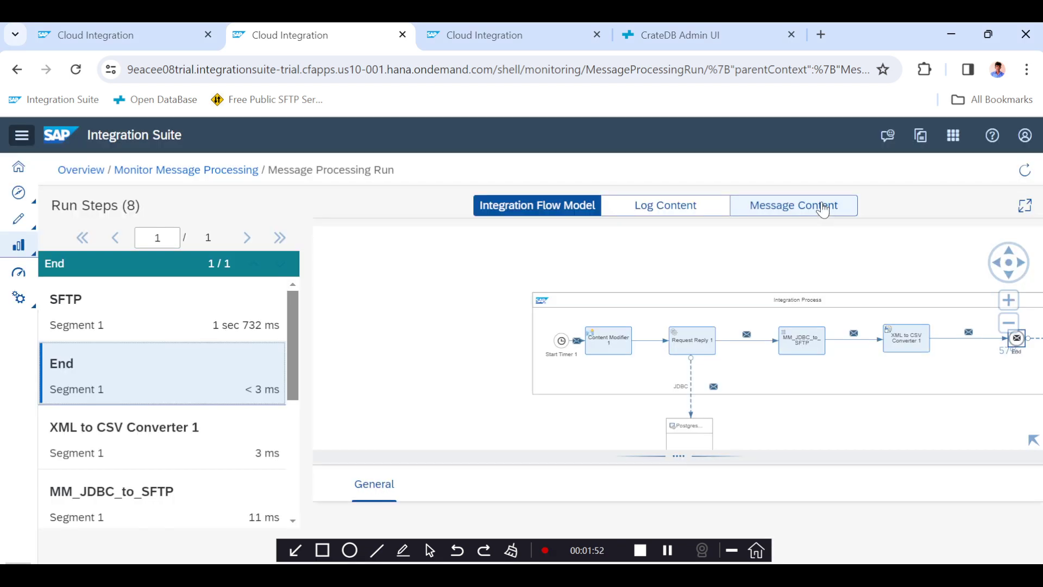
pyautogui.click(823, 209)
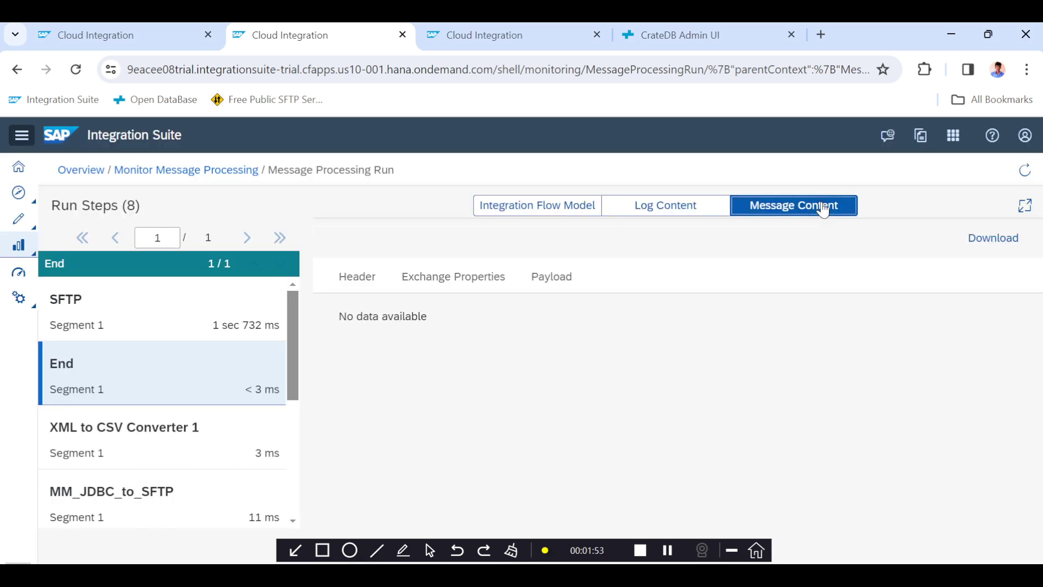
pyautogui.click(554, 276)
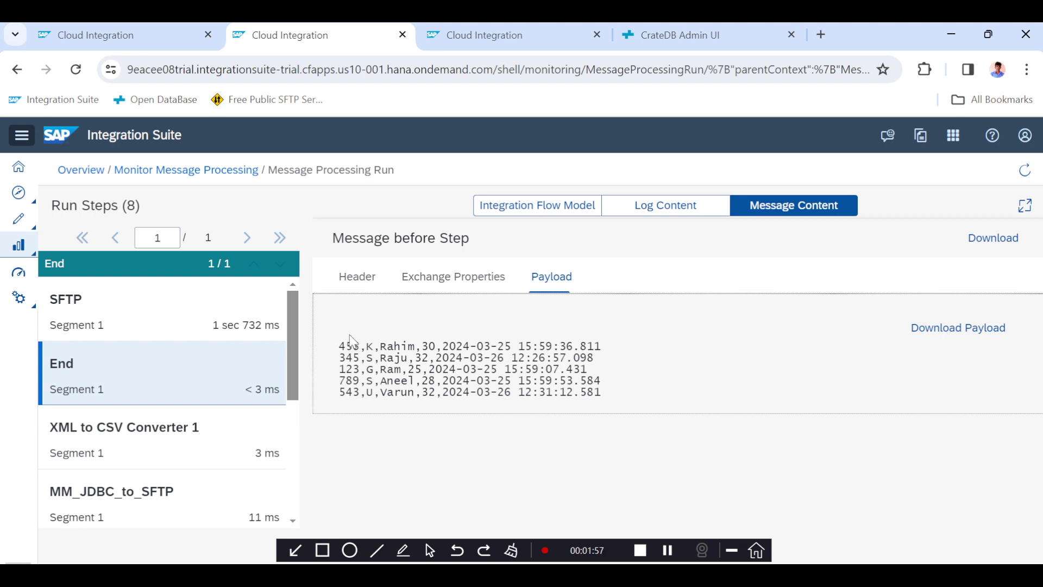
pyautogui.moveTo(338, 344); pyautogui.dragTo(601, 393)
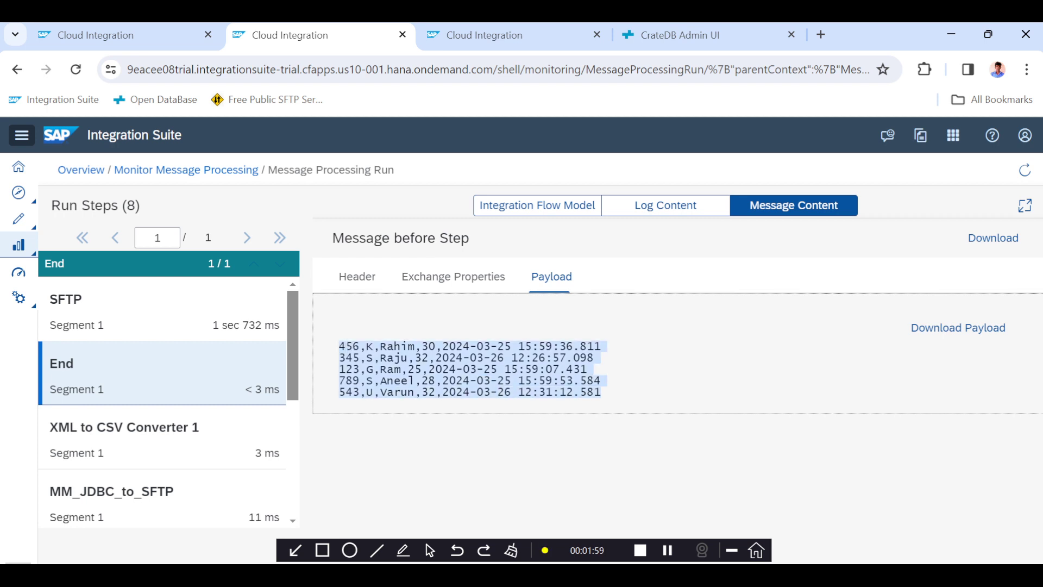
# Compare the End step CSV payload with the employeedata query results in the CrateDB console.
pyautogui.tripleClick(601, 393)
pyautogui.hotkey('alt', 'Tab')
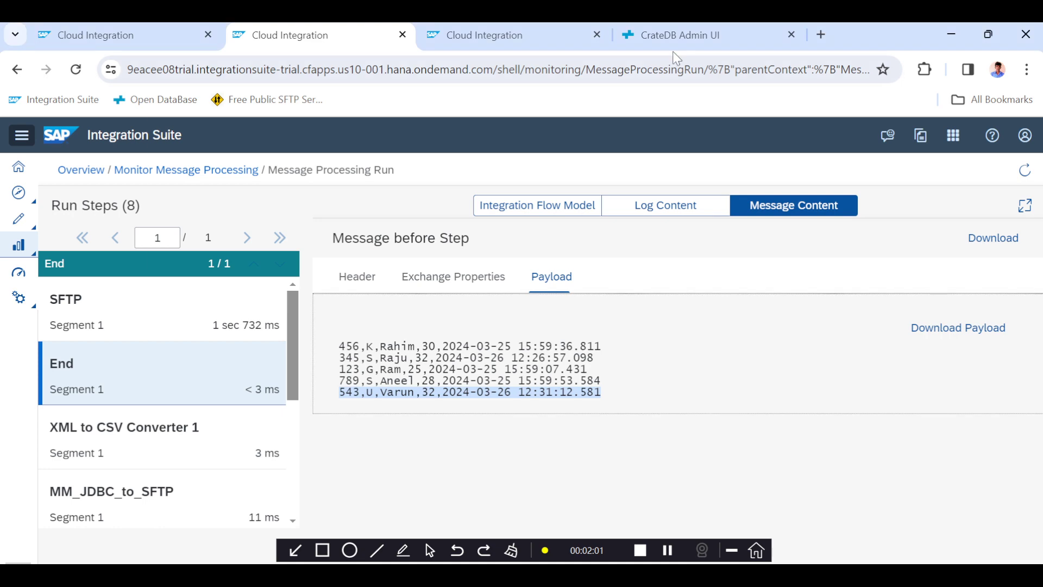
pyautogui.click(681, 33)
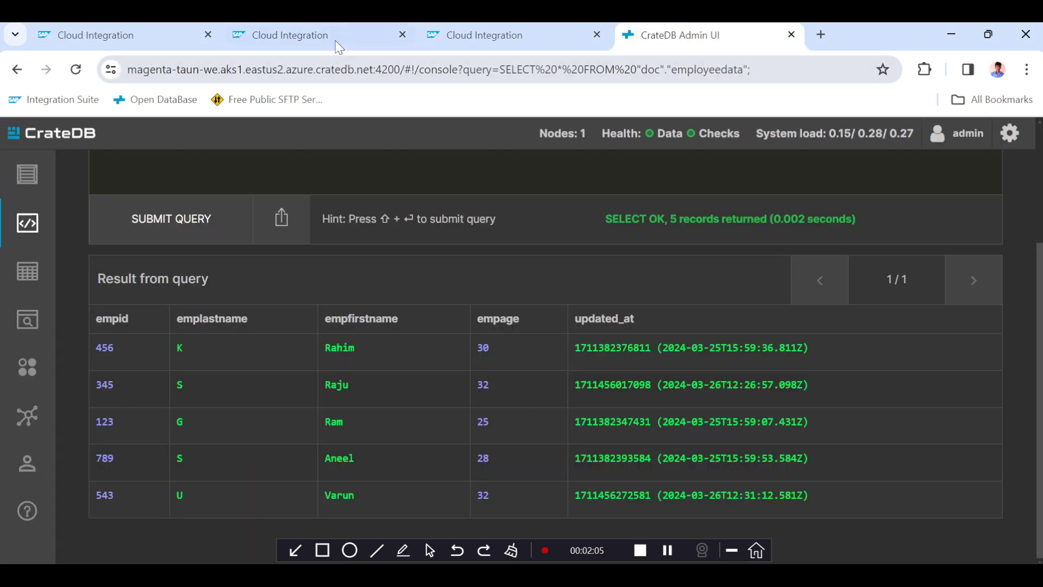
pyautogui.click(320, 36)
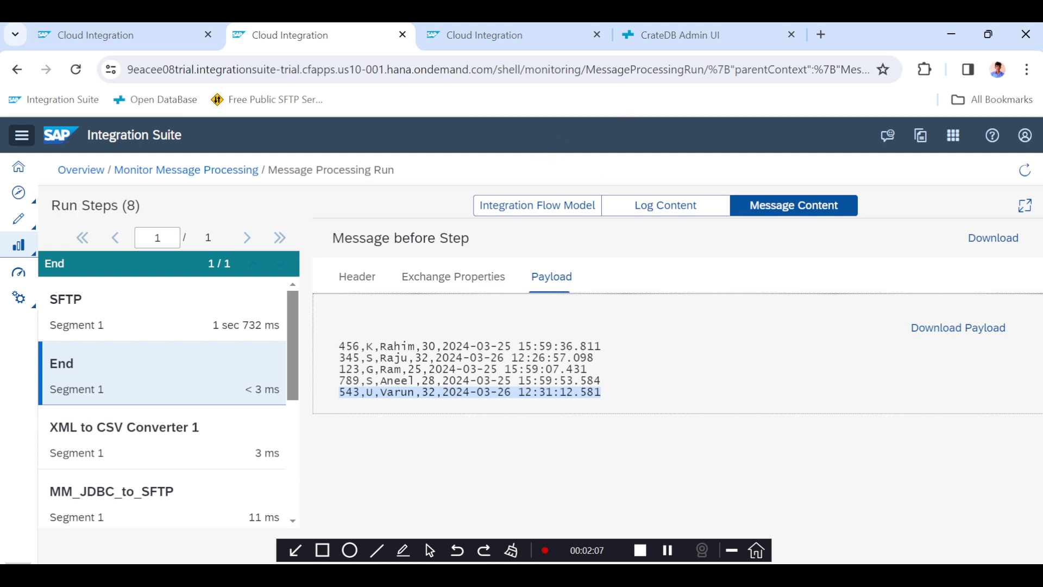
pyautogui.click(672, 42)
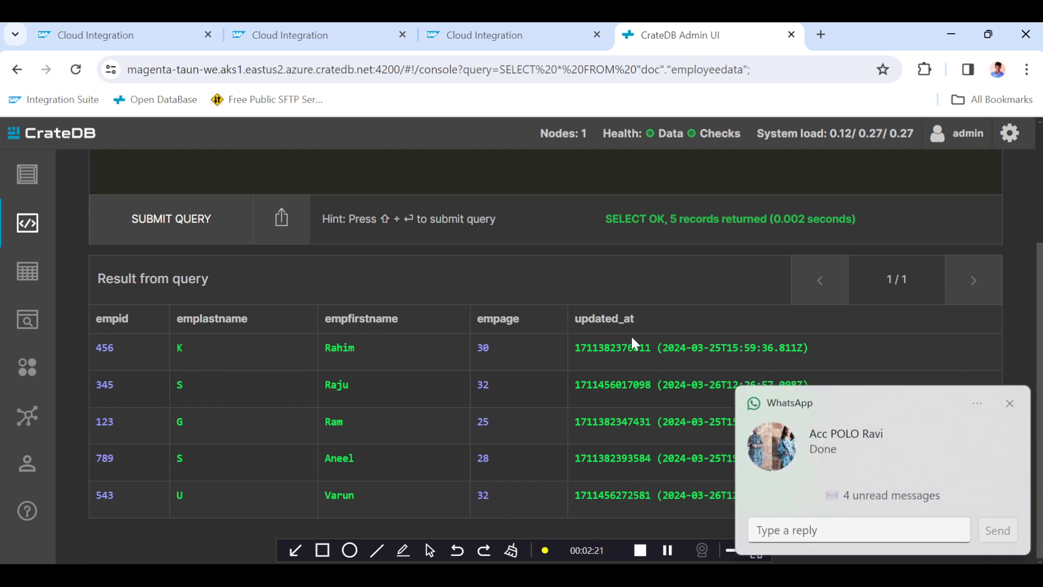
pyautogui.click(1009, 403)
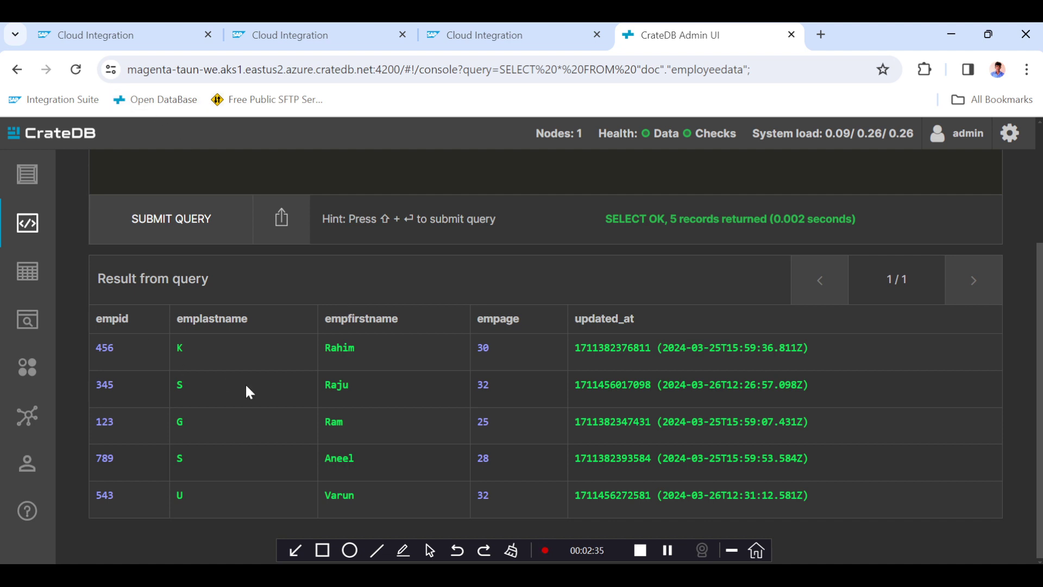
# Open the Content Modifier in the JDBCtoSFTPScenario_1 flow and review the SQL query in its message body.
pyautogui.click(133, 37)
pyautogui.moveTo(281, 339)
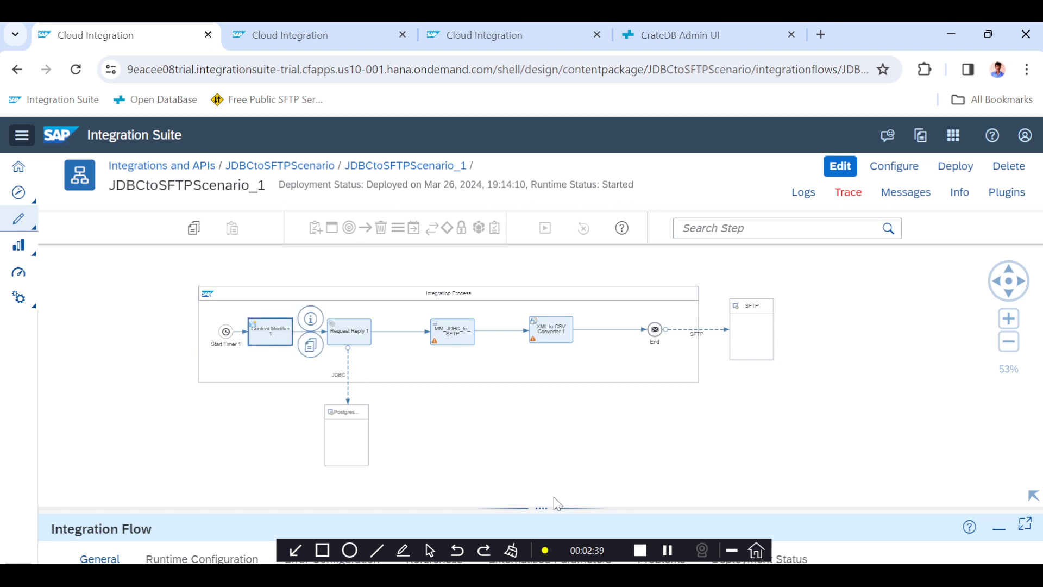
pyautogui.click(541, 508)
pyautogui.click(413, 303)
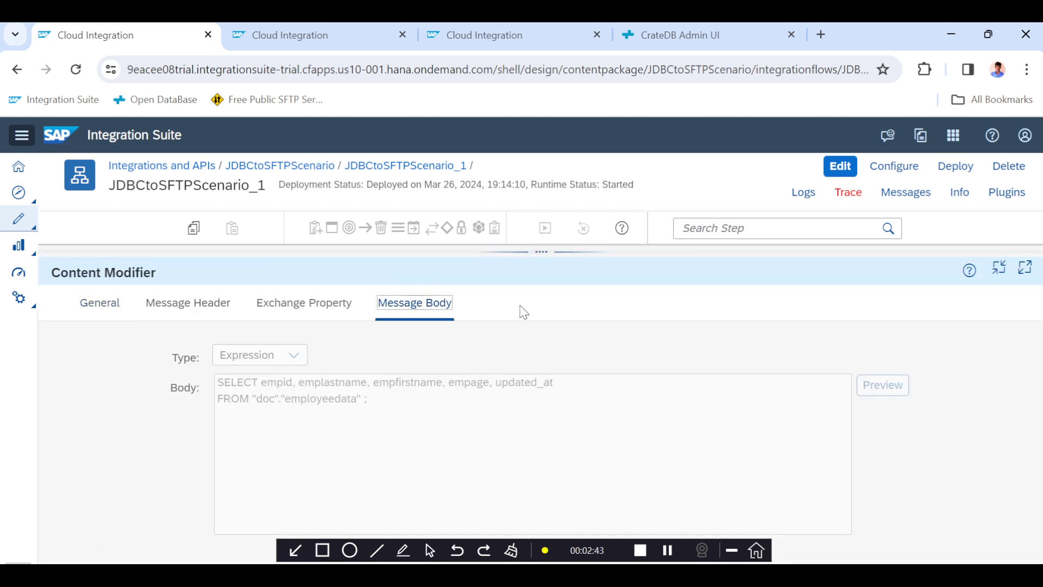
# Return to the CrateDB console and review the employeedata query results.
pyautogui.click(507, 41)
pyautogui.click(655, 40)
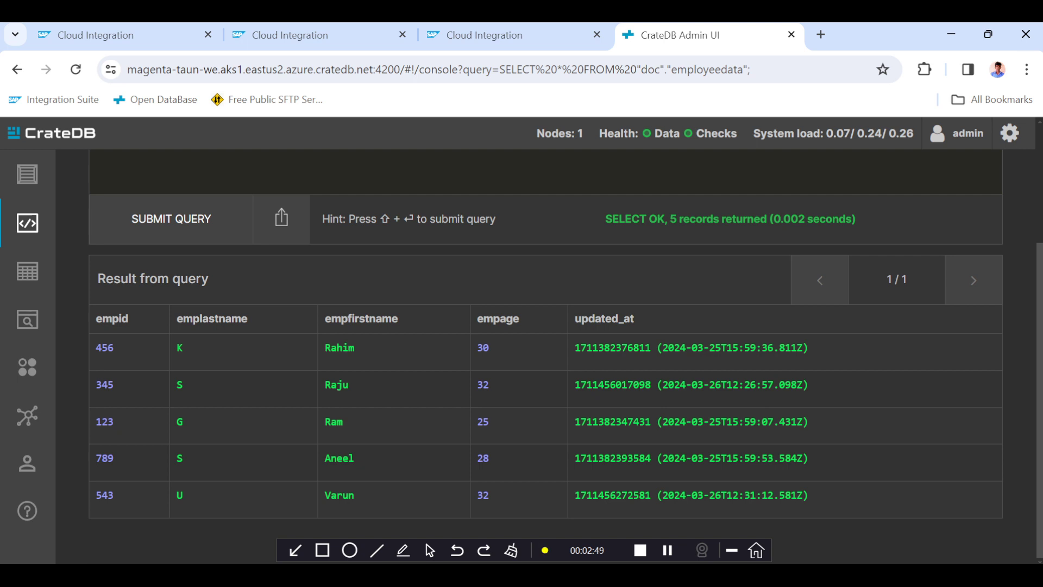
pyautogui.scroll(2, 543, 353)
pyautogui.scroll(-2, 543, 353)
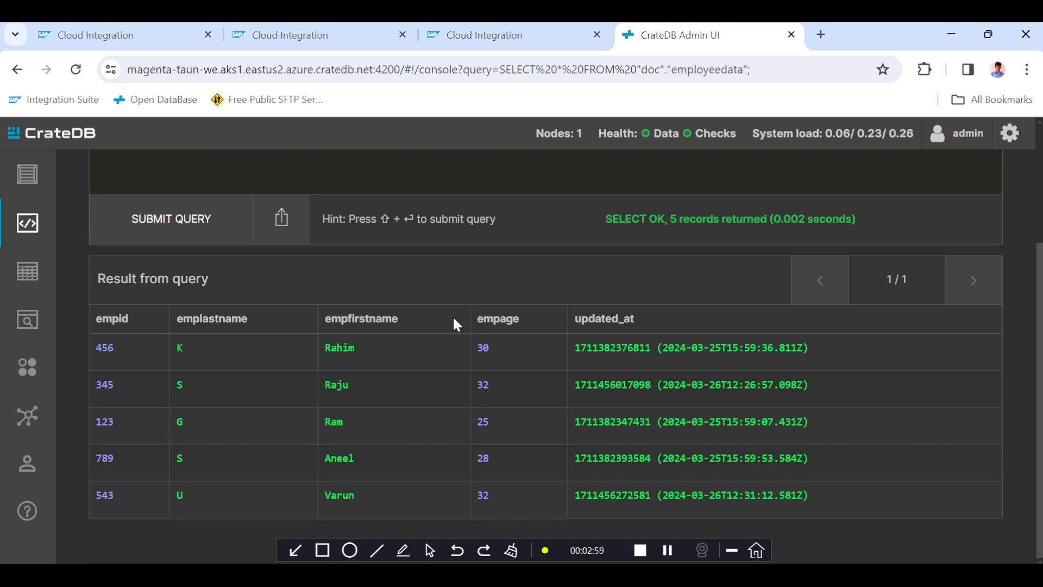
pyautogui.scroll(2, 403, 323)
pyautogui.scroll(-2, 403, 323)
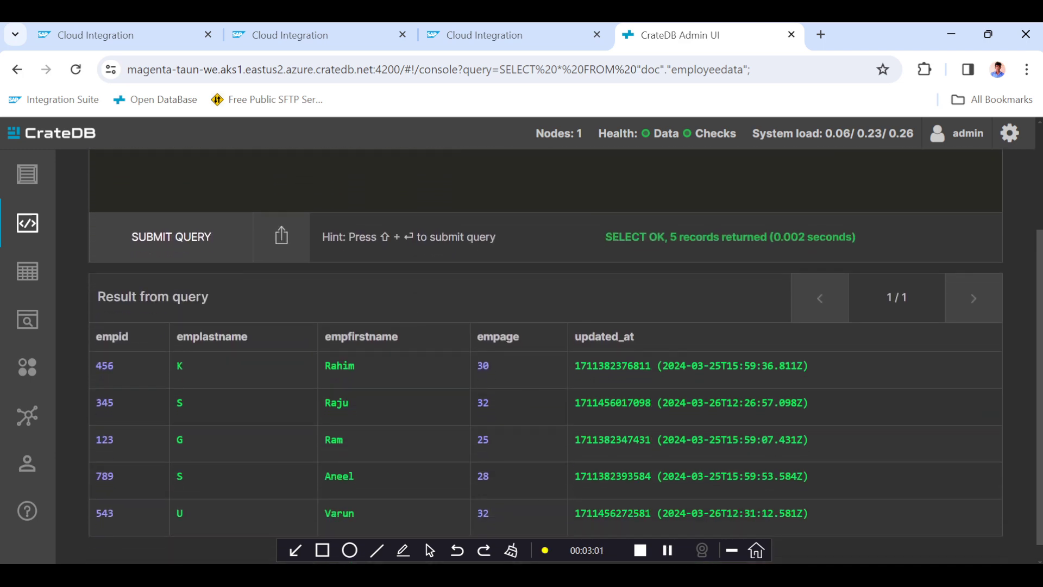
# Copy the INSERT statement for employeedata from Notepad++ and paste it into the CrateDB console, replacing the existing query.
pyautogui.hotkey('alt', 'Tab')
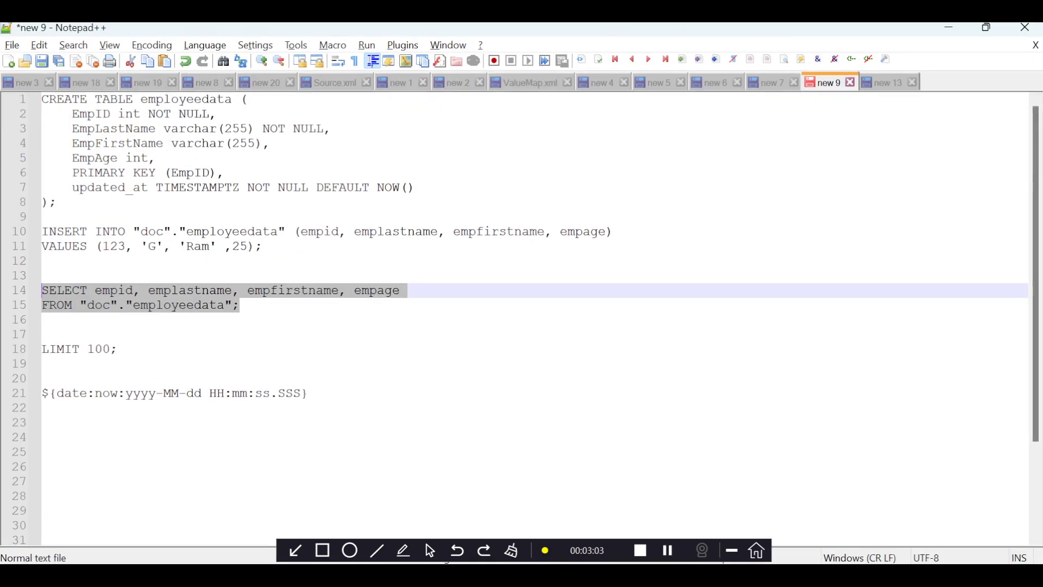
pyautogui.moveTo(266, 247); pyautogui.dragTo(24, 234)
pyautogui.hotkey('ctrl', 'c')
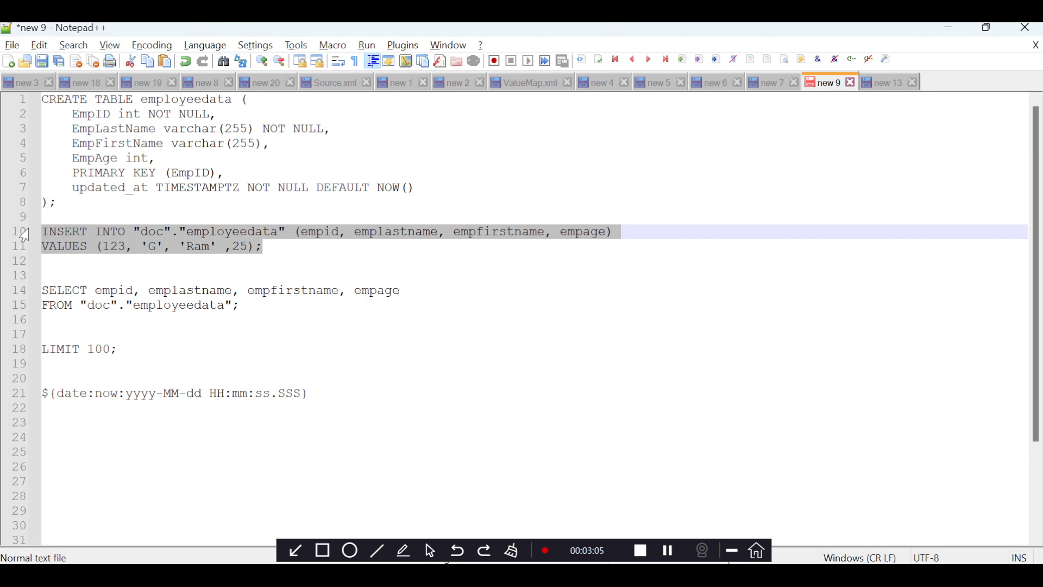
pyautogui.hotkey('alt', 'Tab')
pyautogui.scroll(3, 313, 246)
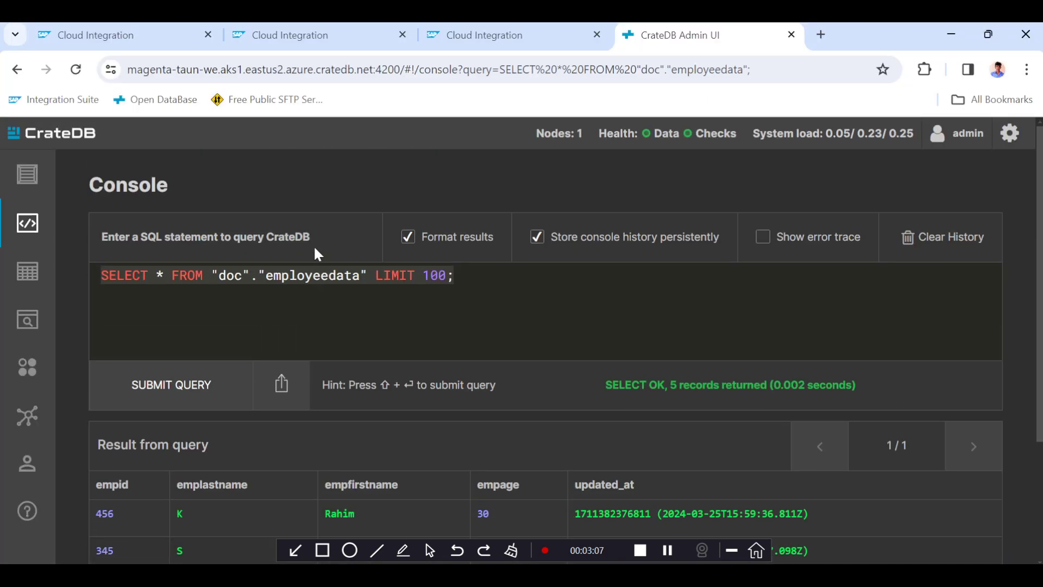
pyautogui.click(483, 288)
pyautogui.hotkey('ctrl', 'a')
pyautogui.hotkey('ctrl', 'v')
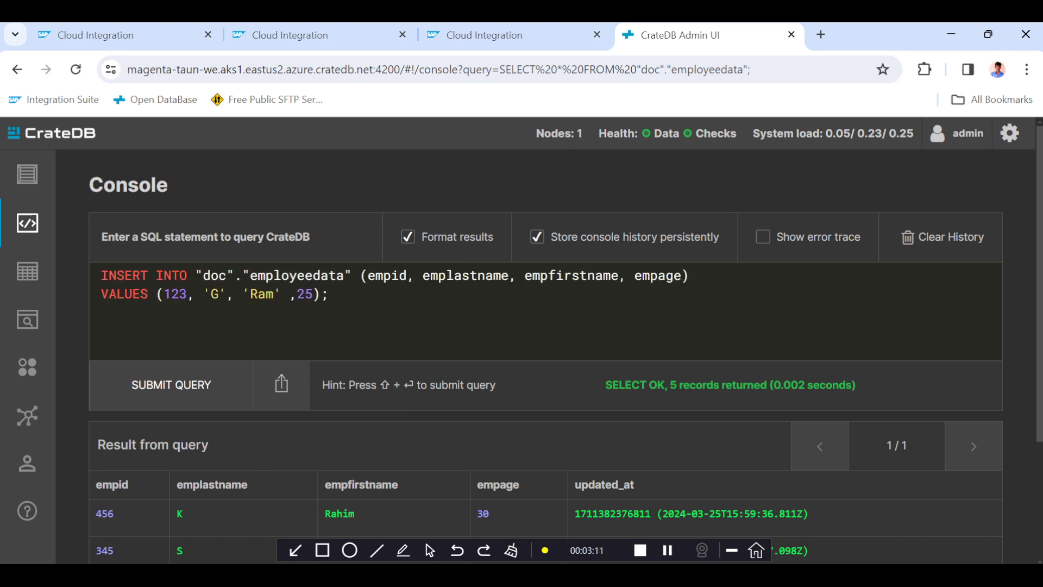
# Change the INSERT statement's empid value to 856 and the last name value to a new employee's initial.
pyautogui.scroll(-3, 203, 313)
pyautogui.scroll(3, 203, 313)
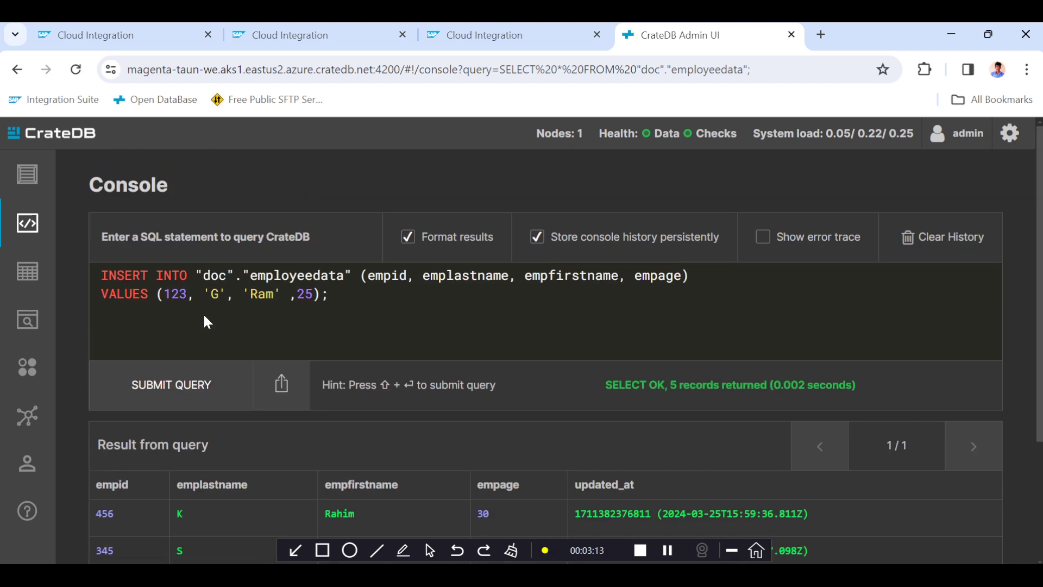
pyautogui.doubleClick(175, 294)
pyautogui.write('856')
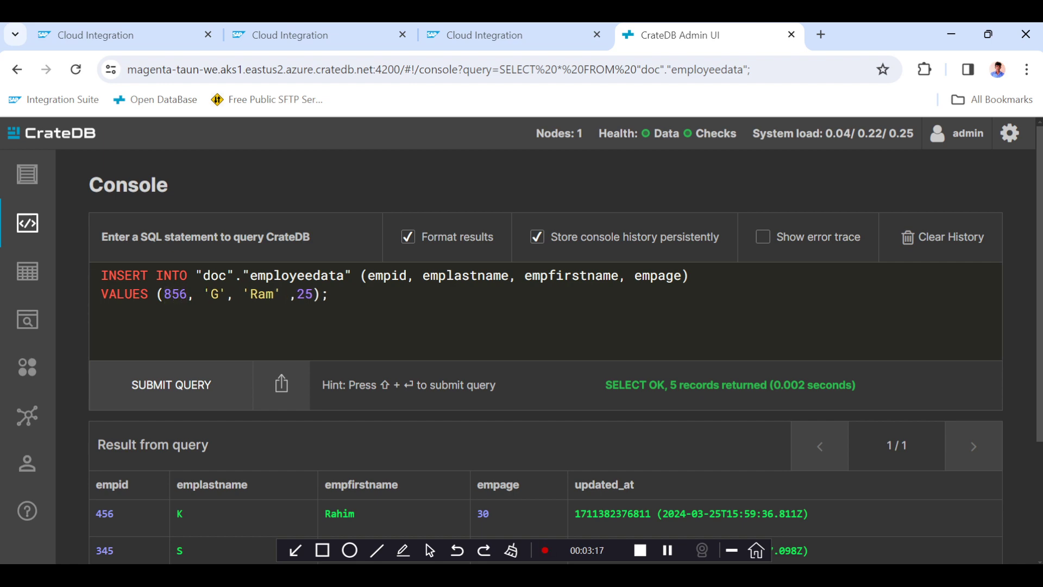
pyautogui.scroll(-3, 211, 311)
pyautogui.scroll(3, 211, 312)
pyautogui.click(219, 294)
pyautogui.press('BackSpace')
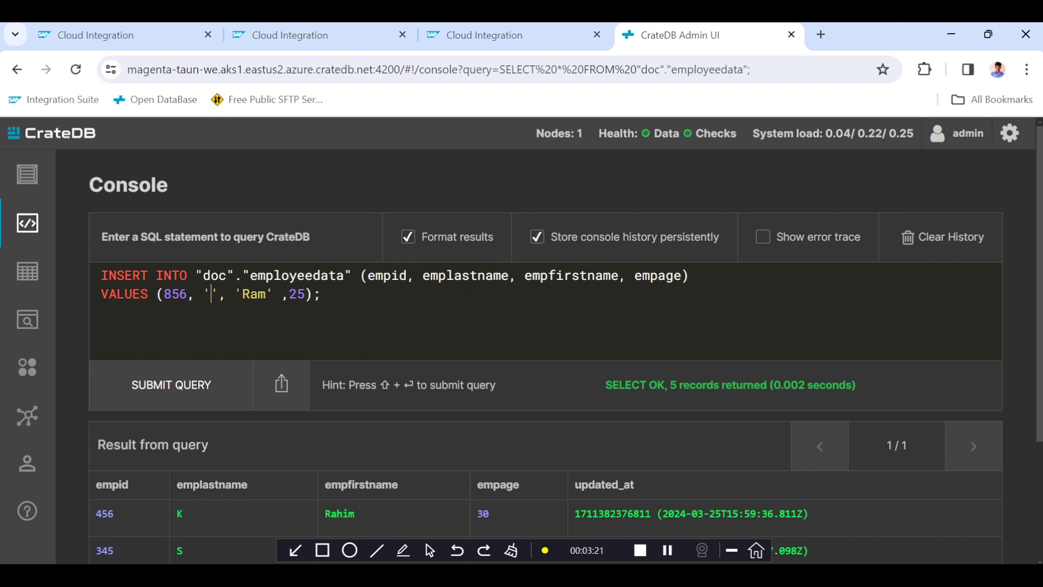
pyautogui.write('T')
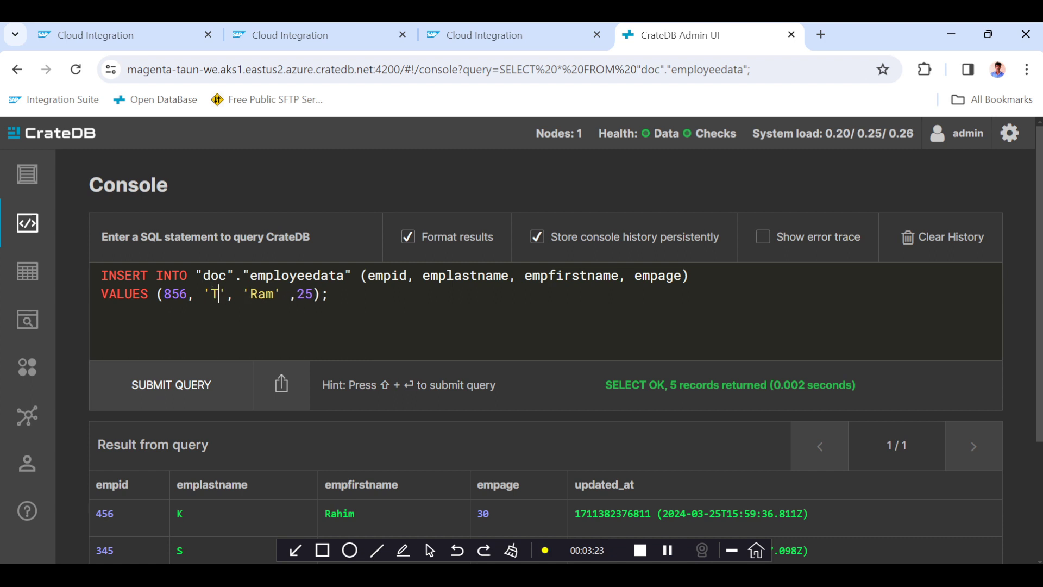
# Set the first name value to the new employee's name and the age to 23, then submit the INSERT query.
pyautogui.doubleClick(258, 293)
pyautogui.write('Giri')
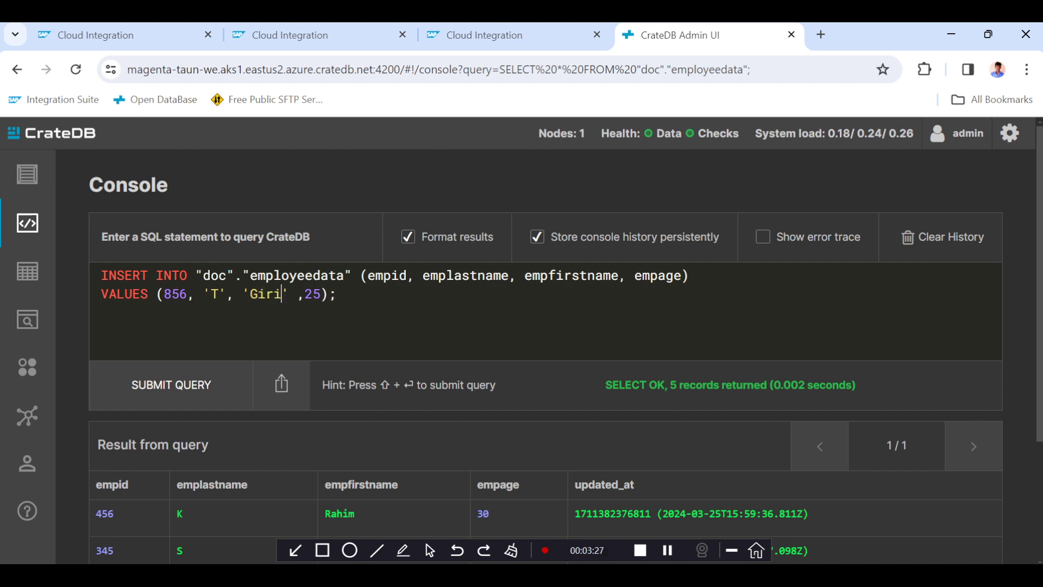
pyautogui.click(313, 294)
pyautogui.write('23')
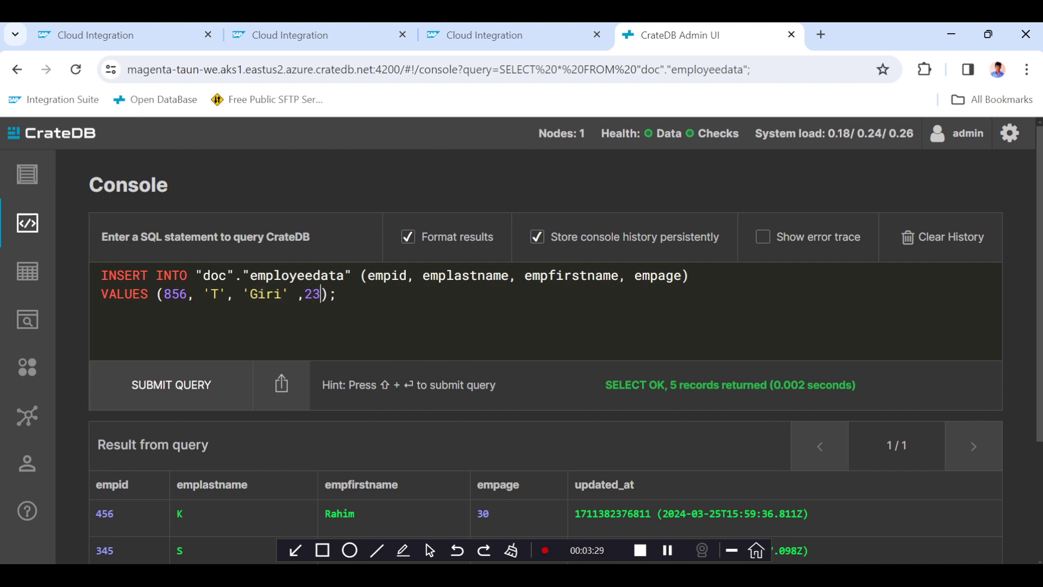
pyautogui.click(170, 386)
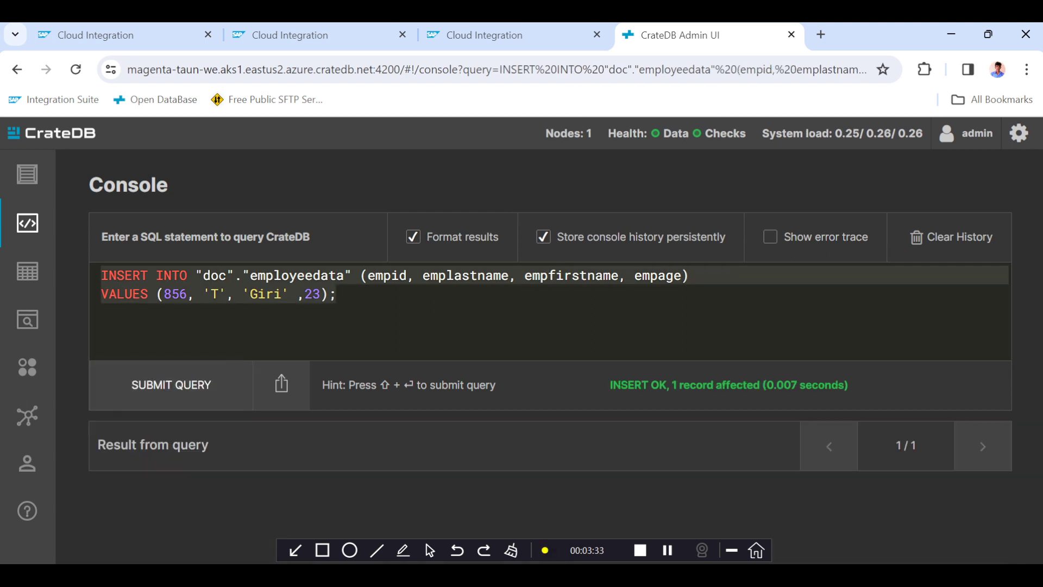
# Copy the SELECT statement from Notepad++ and paste it into the console in place of the INSERT statement.
pyautogui.moveTo(337, 294); pyautogui.dragTo(321, 295)
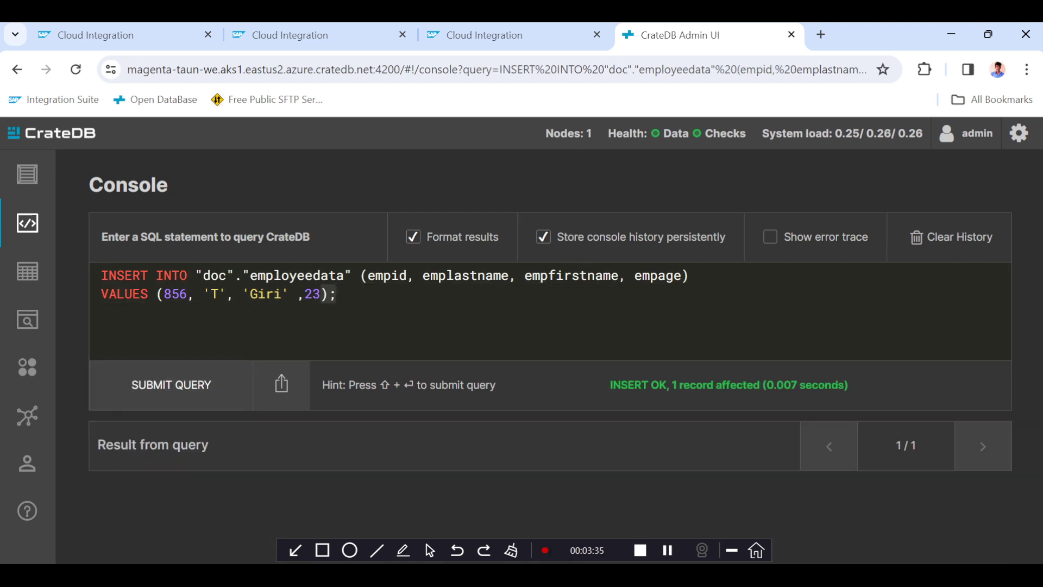
pyautogui.click(337, 295)
pyautogui.hotkey('alt', 'Tab')
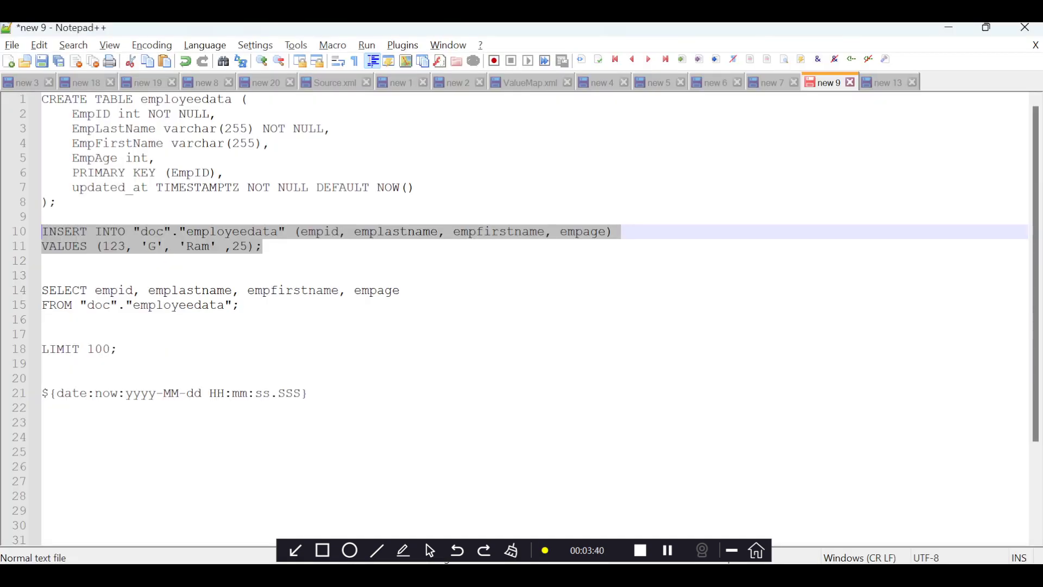
pyautogui.moveTo(240, 305); pyautogui.dragTo(36, 292)
pyautogui.hotkey('ctrl', 'c')
pyautogui.hotkey('alt', 'Tab')
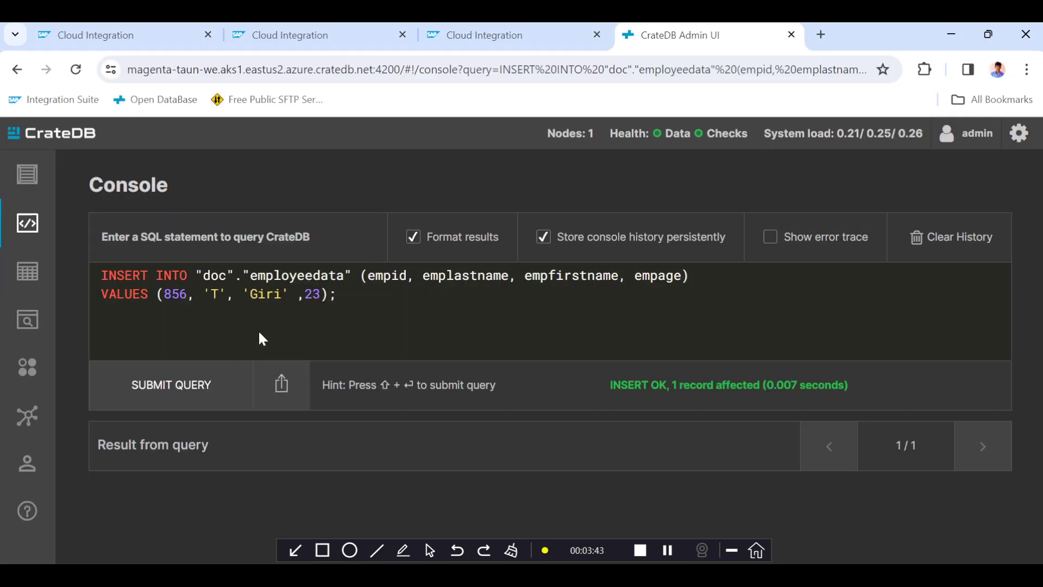
pyautogui.hotkey('ctrl', 'a')
pyautogui.hotkey('ctrl', 'v')
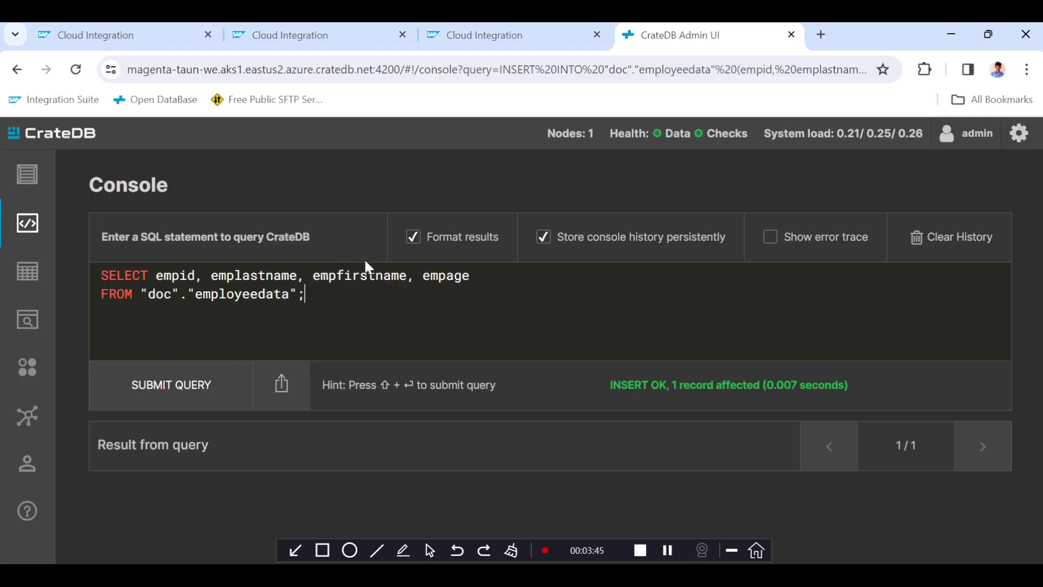
# Replace the SELECT column list with * and run the query on employeedata.
pyautogui.moveTo(156, 275); pyautogui.dragTo(469, 275)
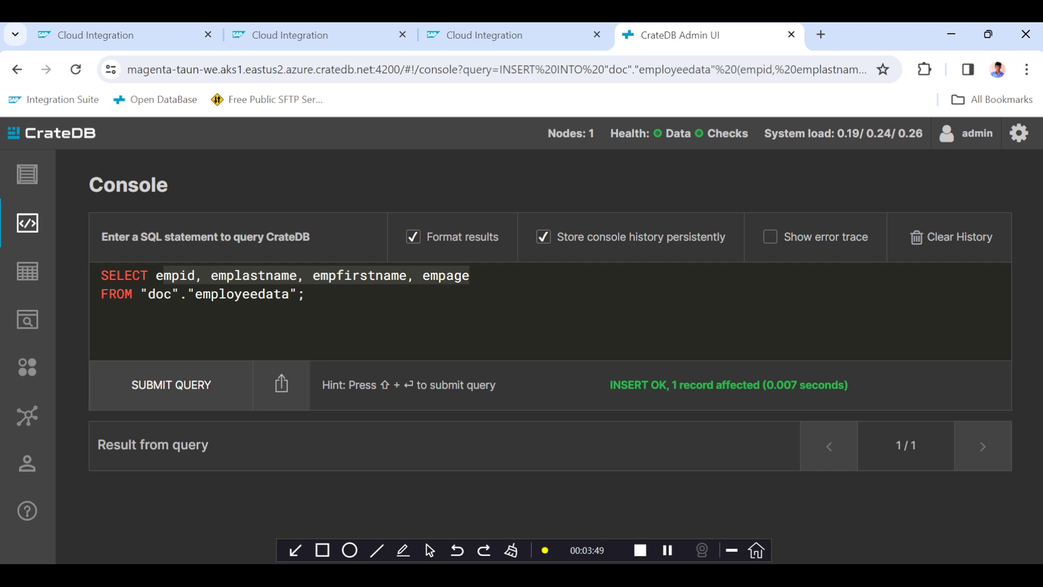
pyautogui.write('e*')
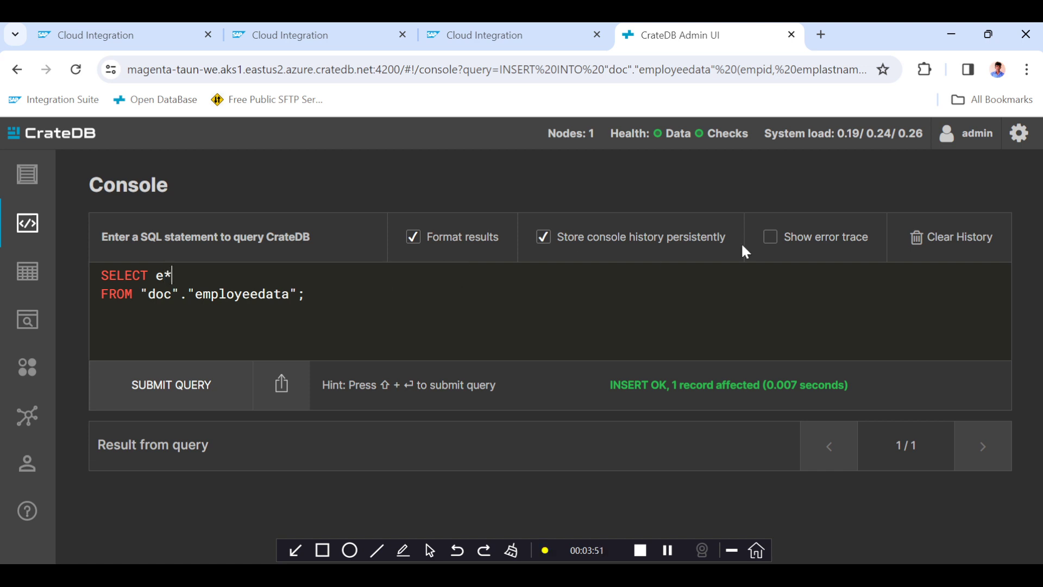
pyautogui.click(166, 386)
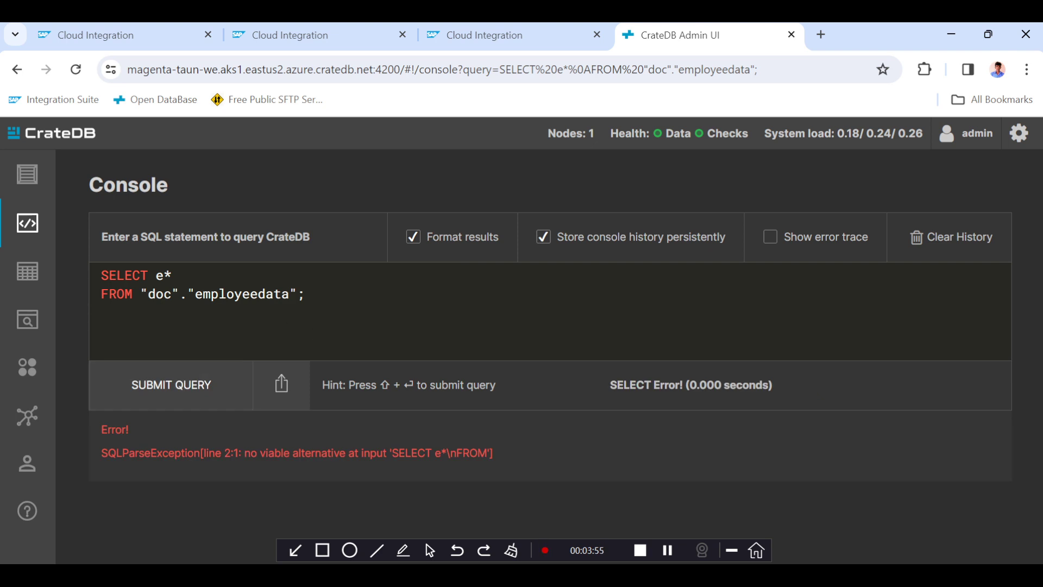
pyautogui.press('BackSpace')
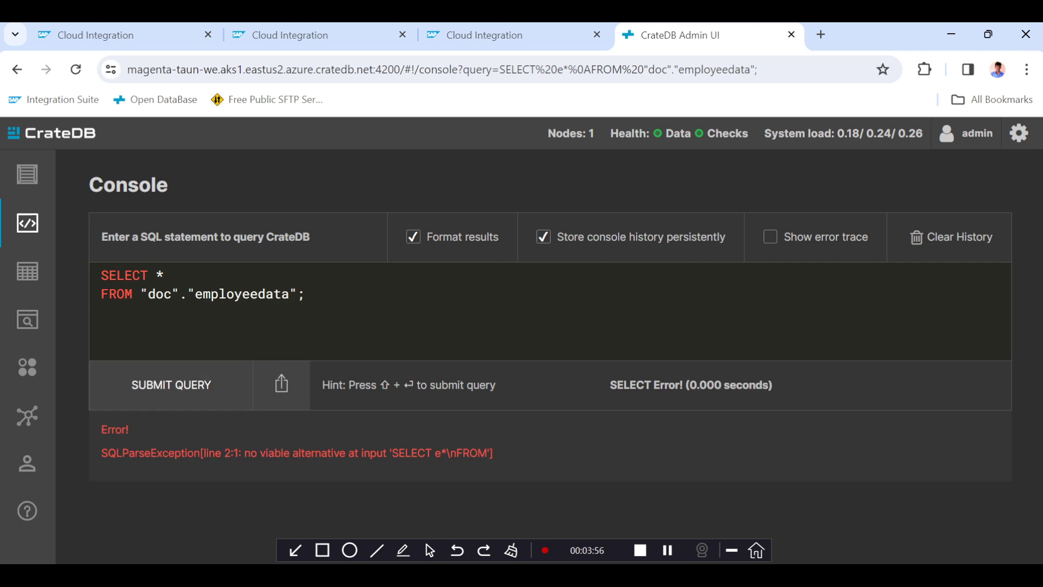
pyautogui.click(174, 384)
pyautogui.scroll(-3, 456, 360)
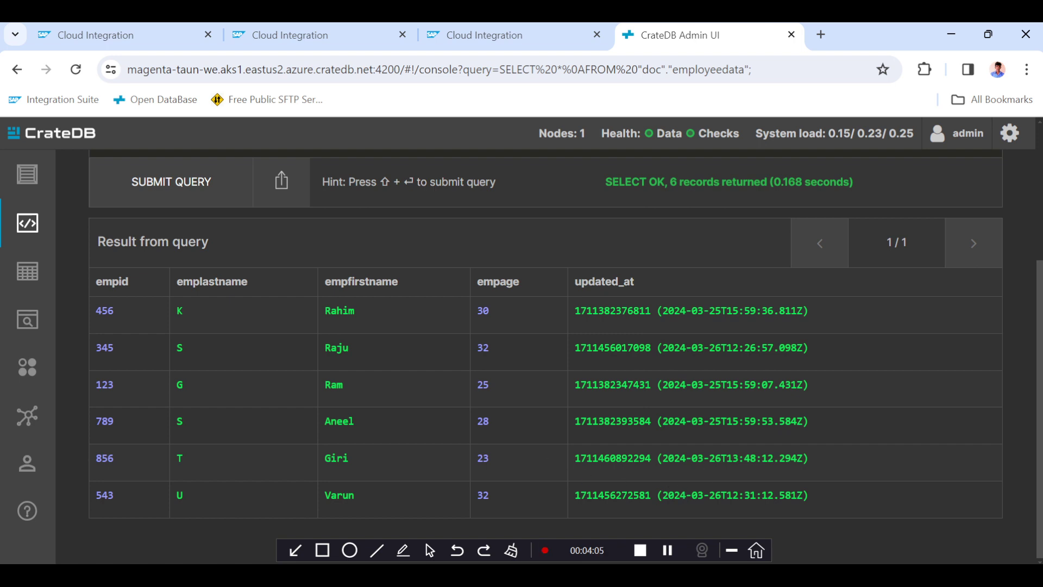
# Compare the newly inserted record with the End step payload, then return to the message monitoring list tab.
pyautogui.doubleClick(357, 460)
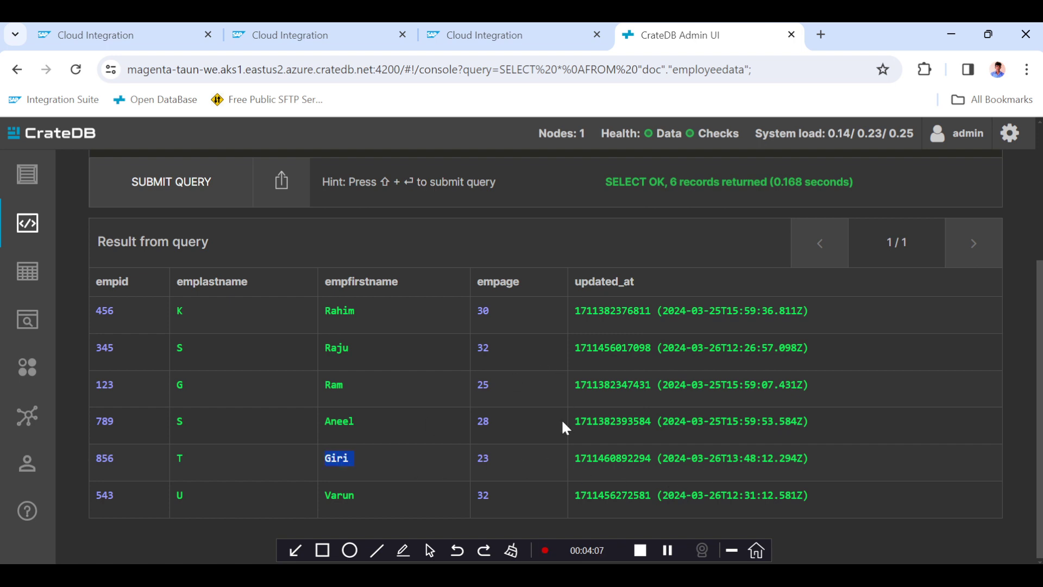
pyautogui.click(320, 35)
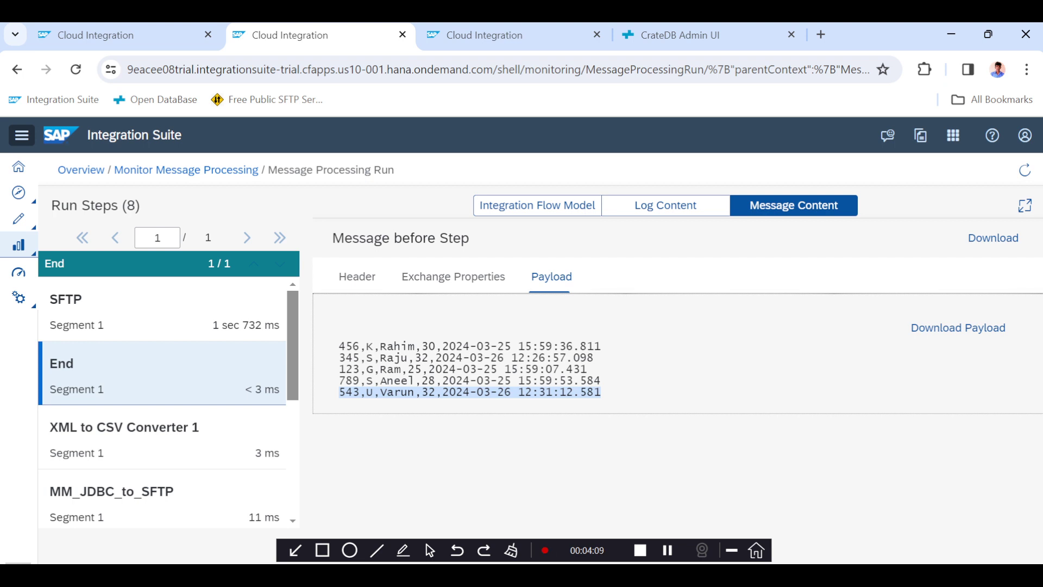
pyautogui.doubleClick(580, 392)
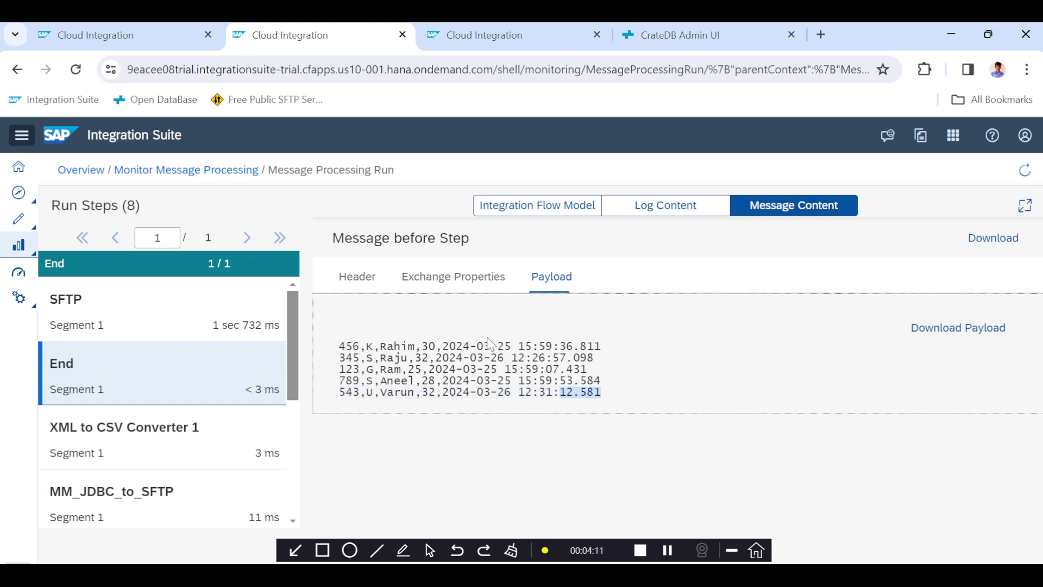
pyautogui.moveTo(338, 345); pyautogui.dragTo(610, 408)
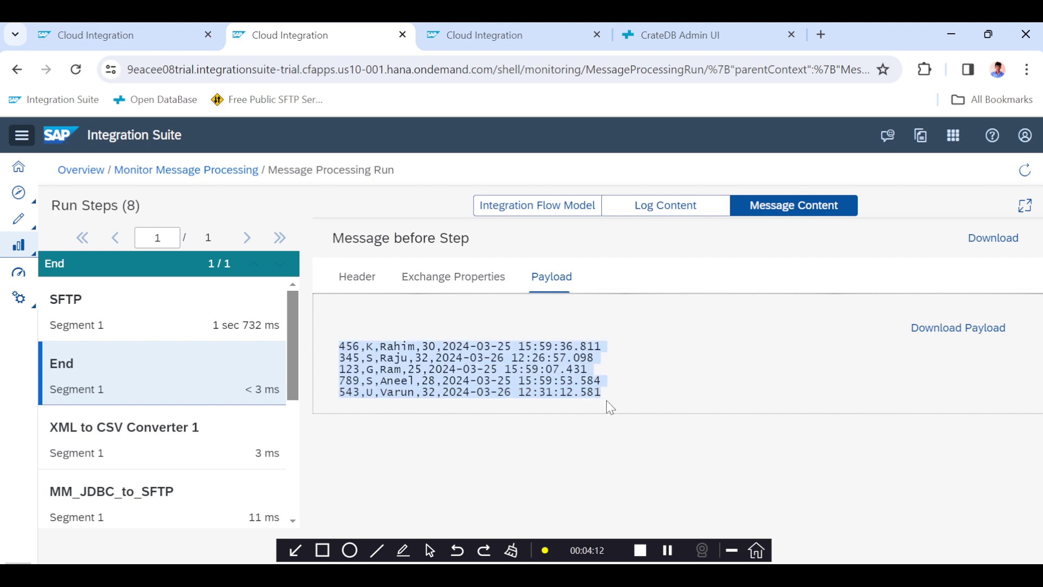
pyautogui.click(505, 35)
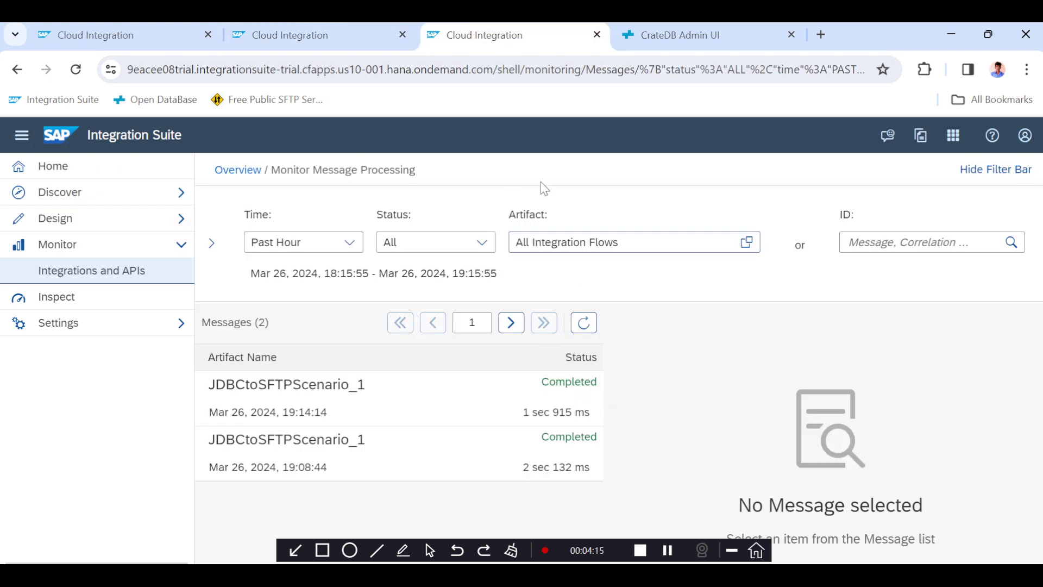
# Compare the employee records' updated_at timestamps in the CrateDB results with the End step payload in message monitoring.
pyautogui.click(660, 34)
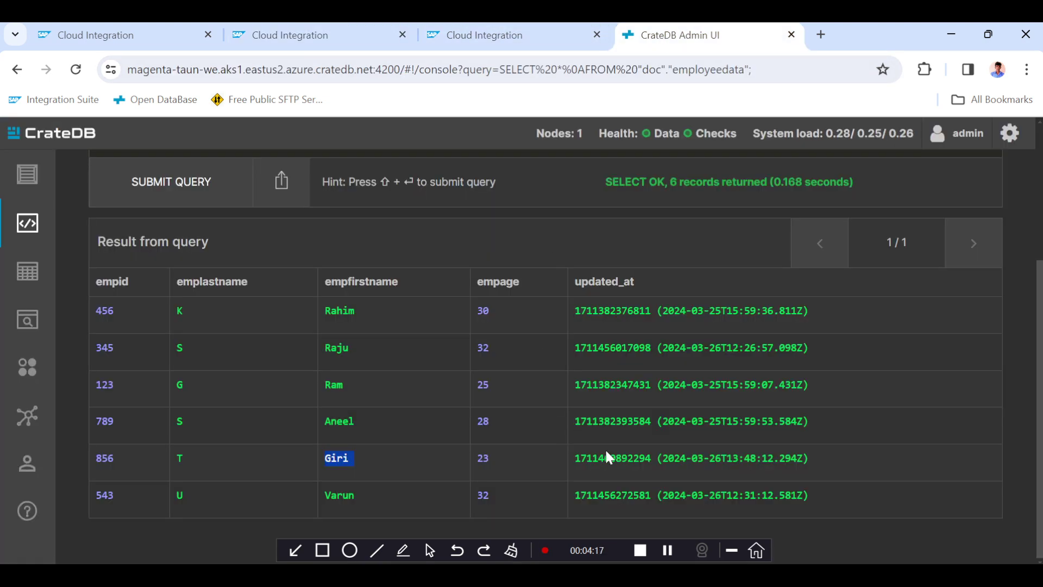
pyautogui.click(676, 457)
pyautogui.doubleClick(674, 458)
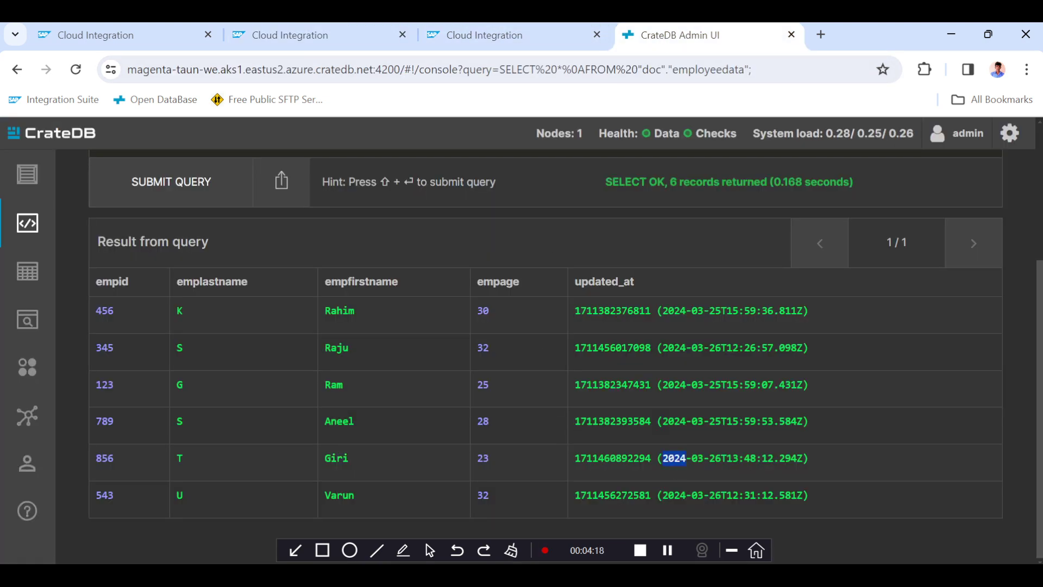
pyautogui.tripleClick(674, 458)
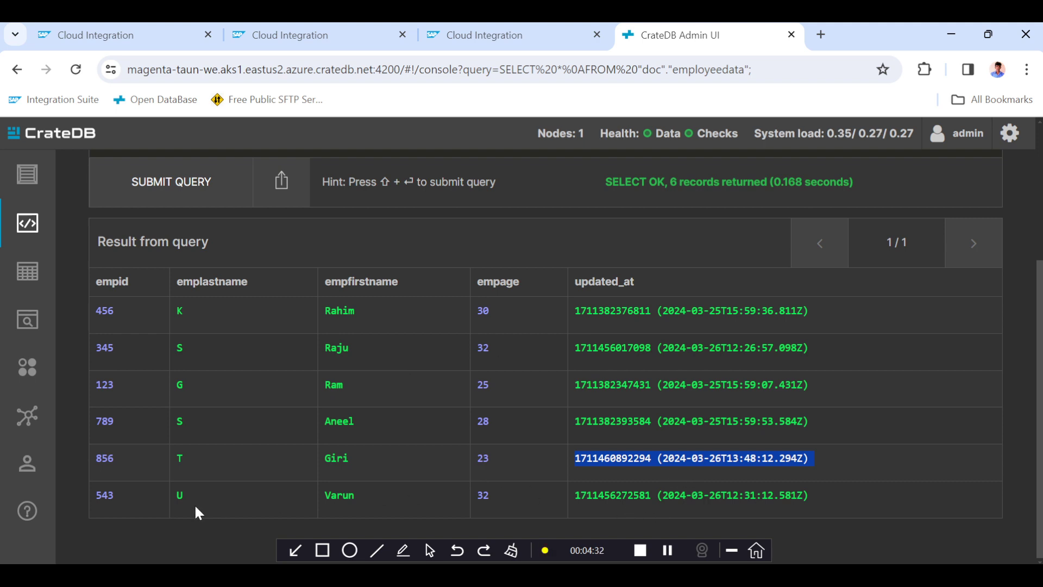
pyautogui.doubleClick(706, 495)
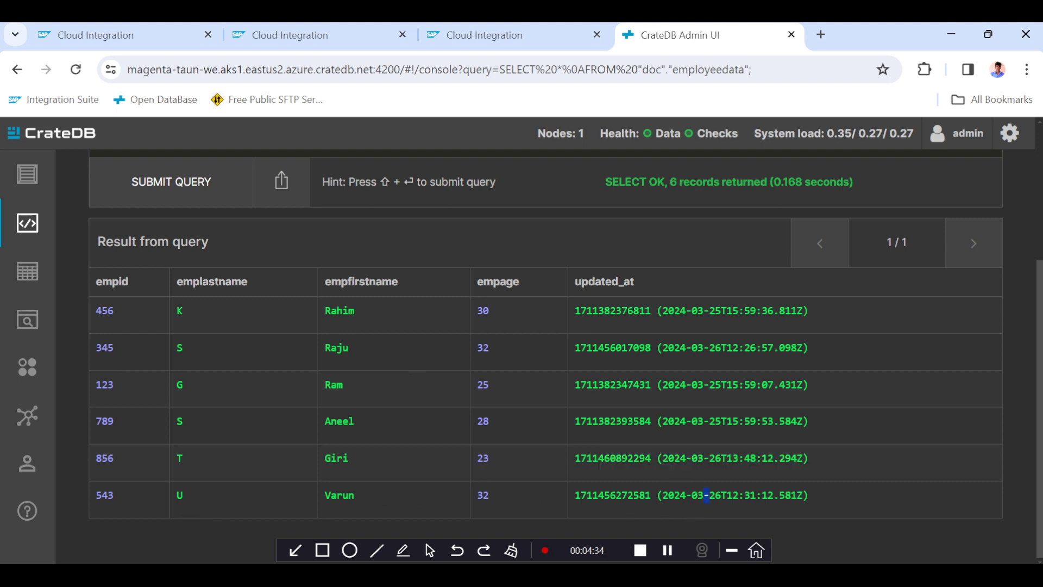
pyautogui.doubleClick(716, 459)
pyautogui.doubleClick(674, 496)
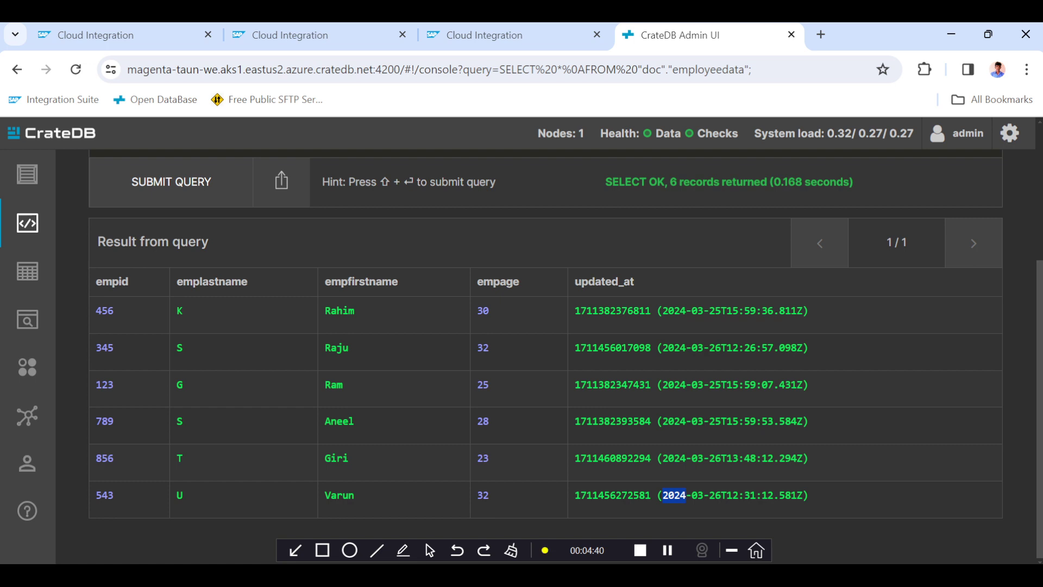
pyautogui.click(674, 495)
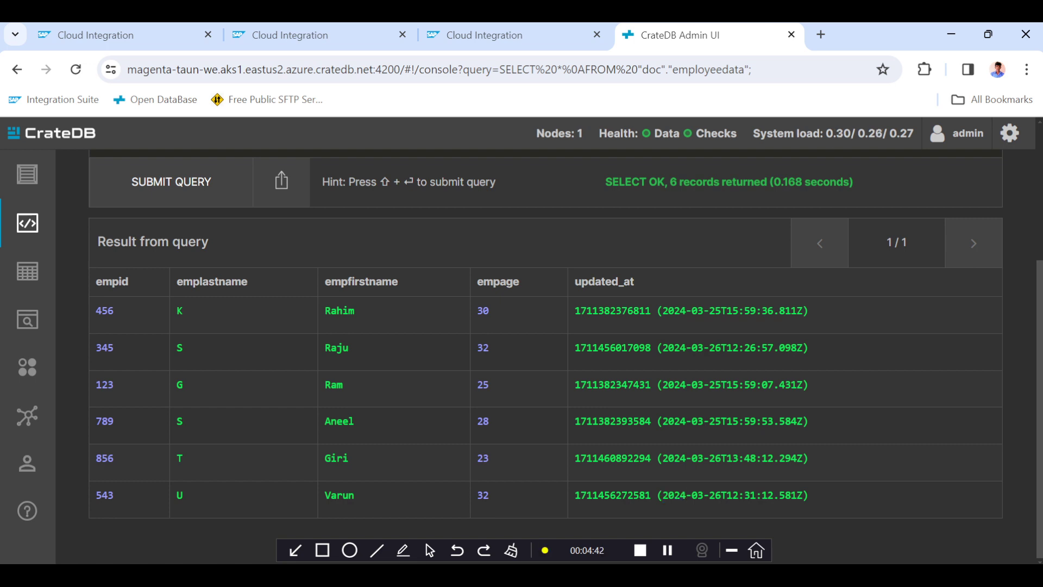
pyautogui.moveTo(797, 496); pyautogui.dragTo(668, 496)
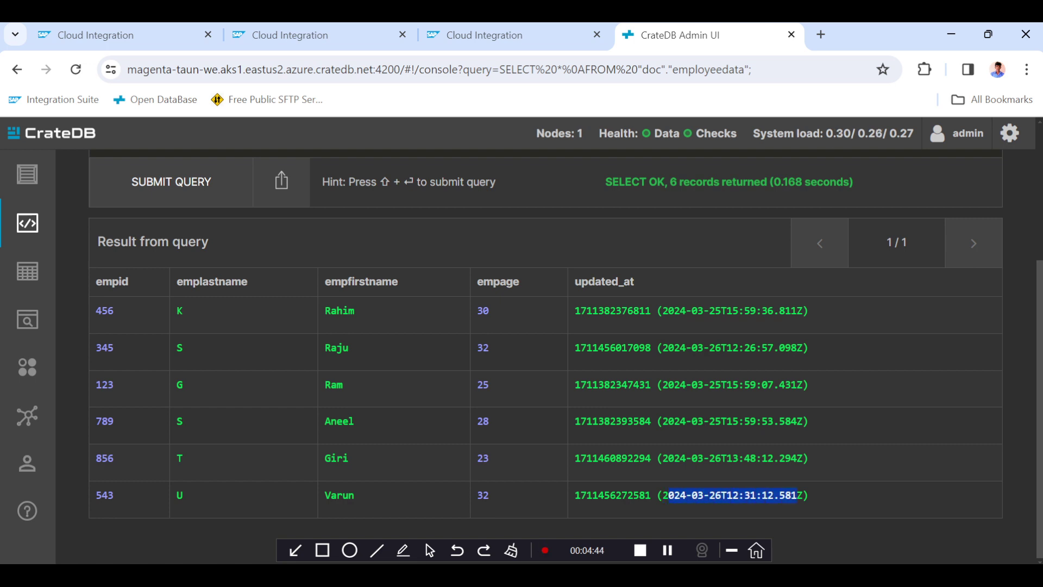
pyautogui.click(478, 34)
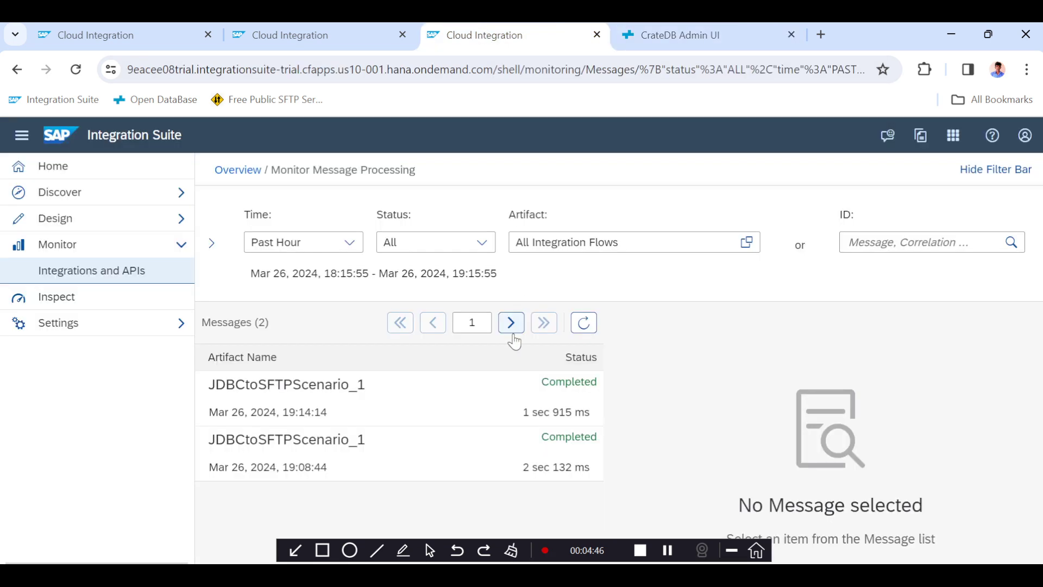
pyautogui.click(280, 35)
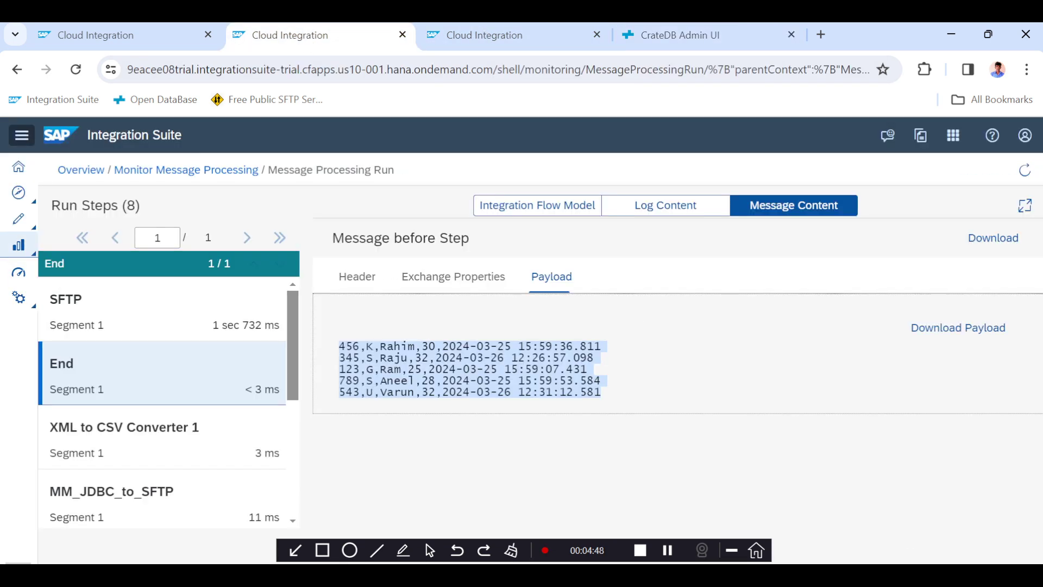
pyautogui.click(531, 38)
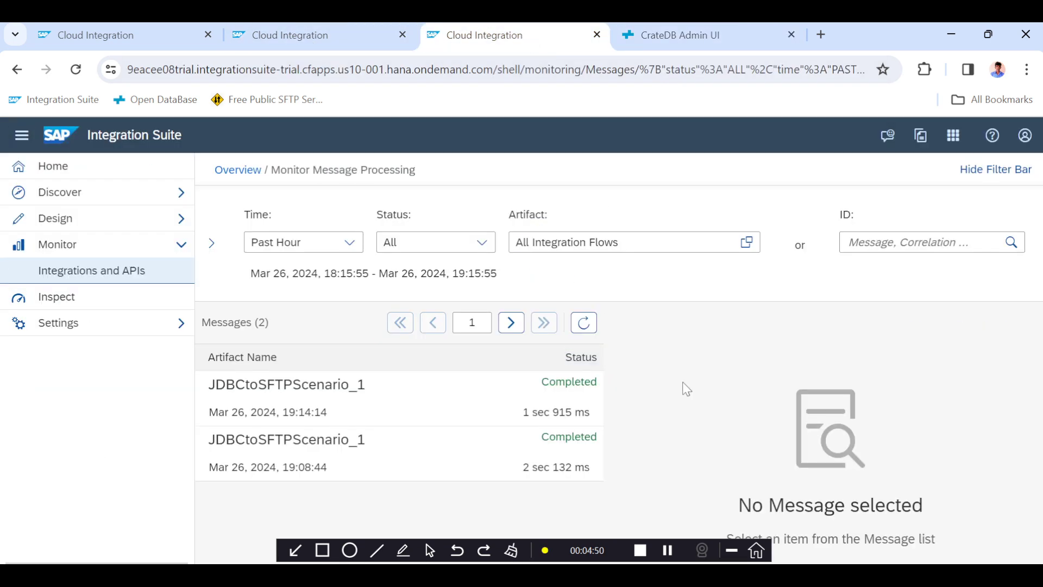
# Copy the Varun record's updated_at timestamp, switch the flow to edit mode, and append WHERE 2024-03-26T12:31:12.581 to the Content Modifier body.
pyautogui.click(679, 39)
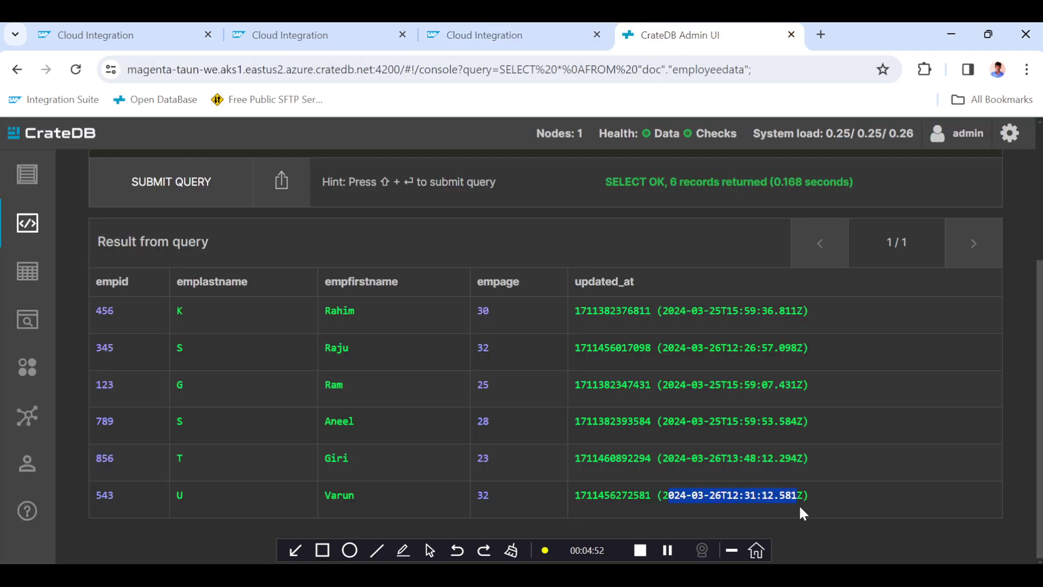
pyautogui.click(707, 500)
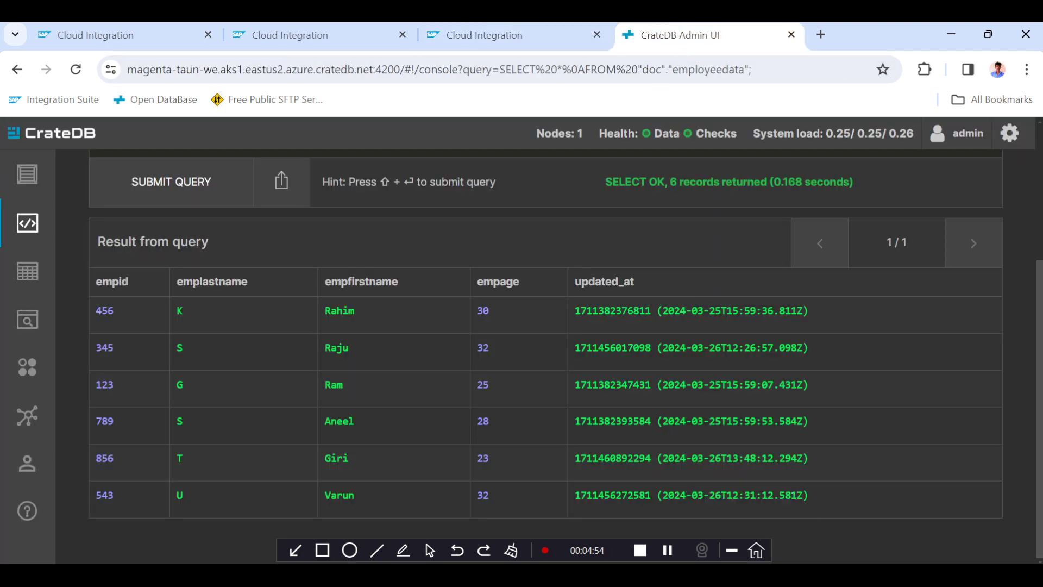
pyautogui.moveTo(797, 495); pyautogui.dragTo(663, 495)
pyautogui.hotkey('ctrl', 'c')
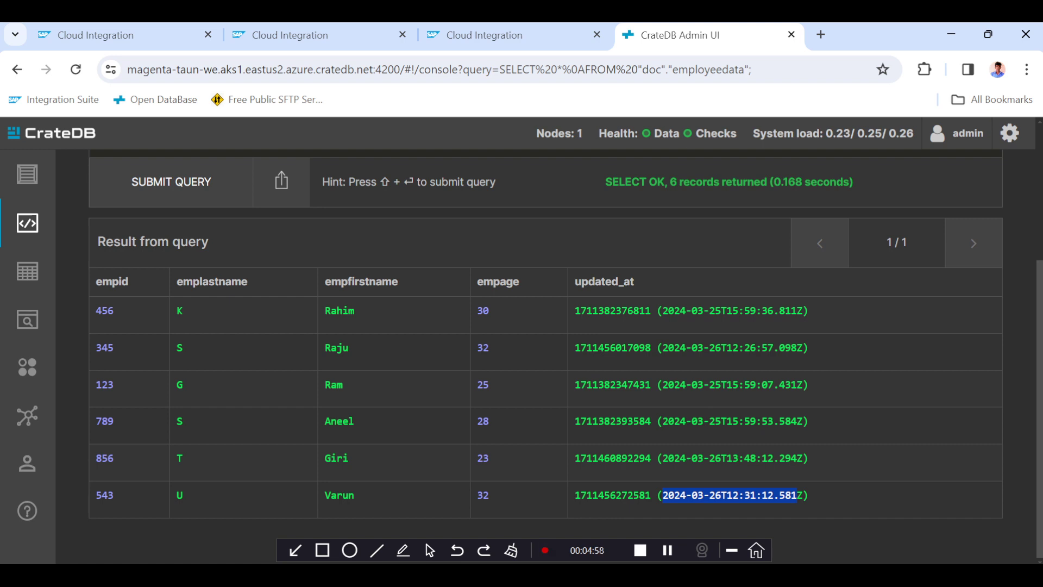
pyautogui.click(133, 44)
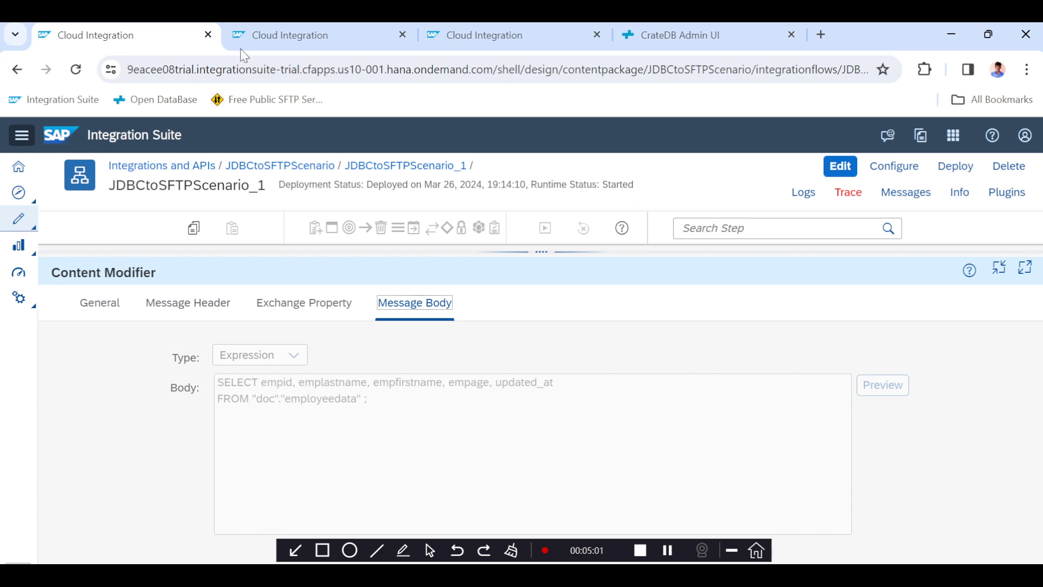
pyautogui.click(839, 166)
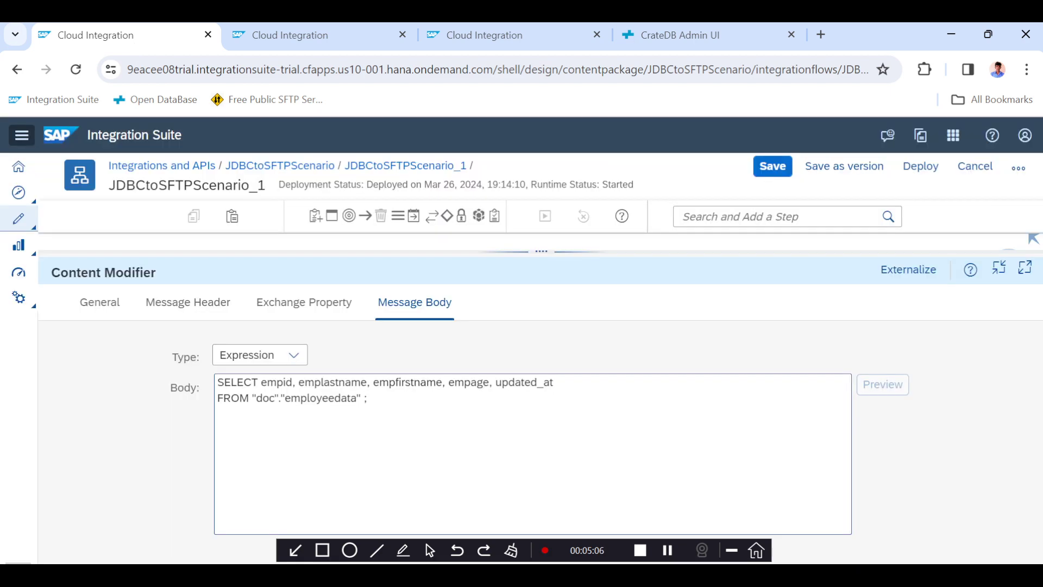
pyautogui.click(363, 398)
pyautogui.write('WHER')
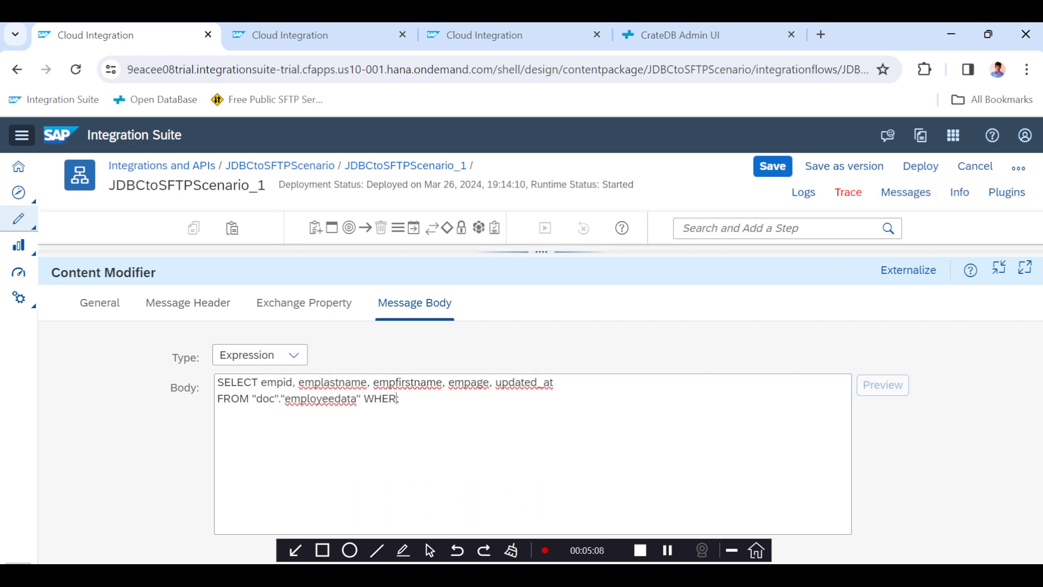
pyautogui.write('E')
pyautogui.hotkey('ctrl', 'v')
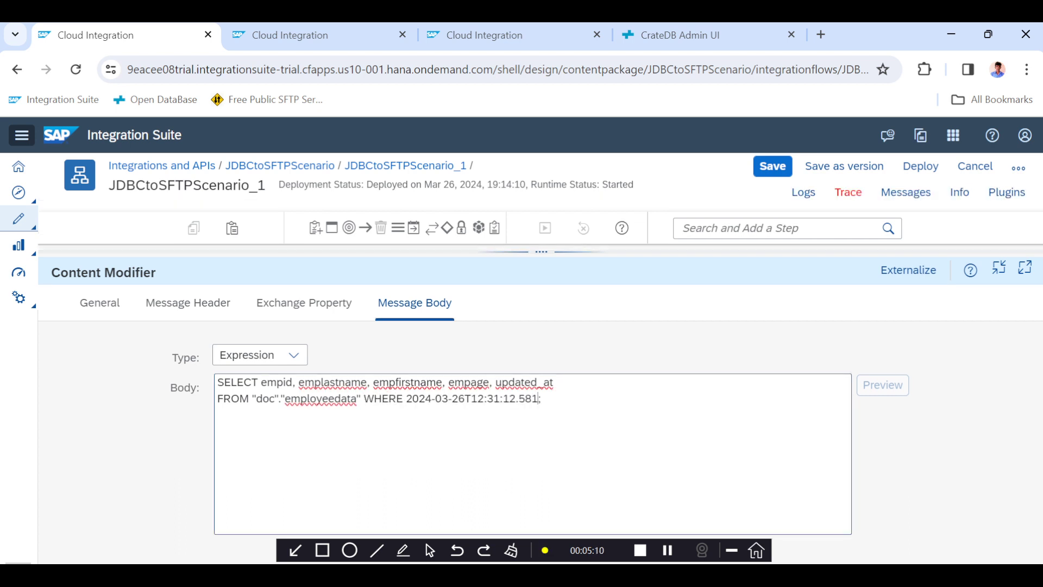
# Complete the condition as WHERE updated_at > '2024-03-26T12:31:12.581' in the query body.
pyautogui.moveTo(553, 382); pyautogui.dragTo(495, 383)
pyautogui.hotkey('ctrl', 'c')
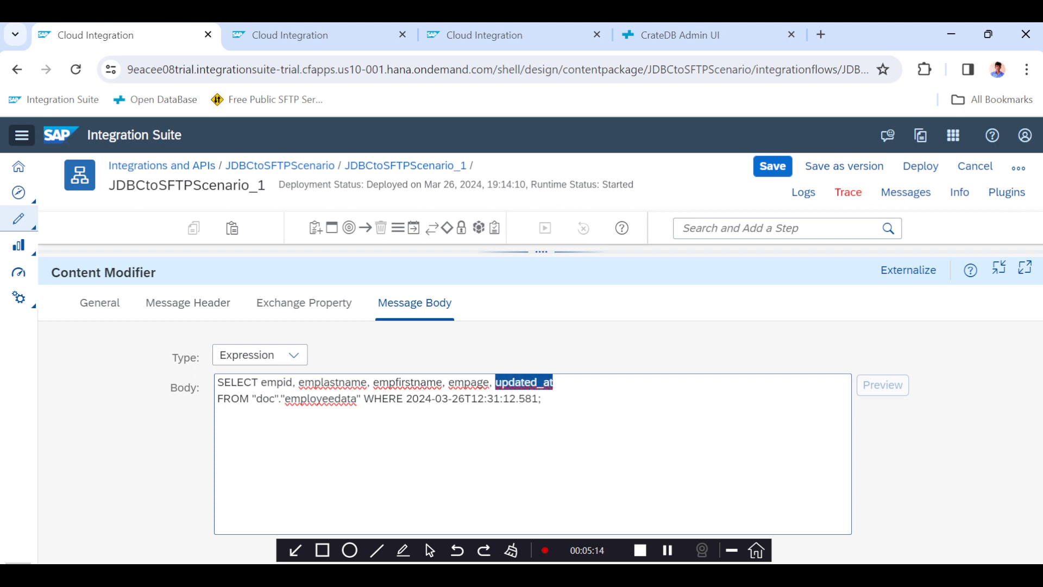
pyautogui.click(406, 399)
pyautogui.hotkey('ctrl', 'v')
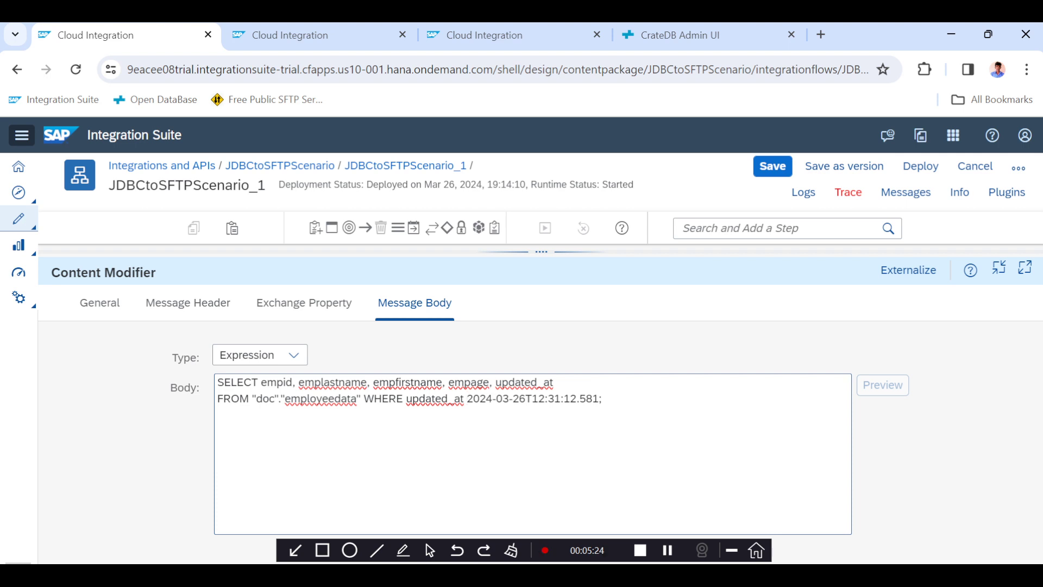
pyautogui.write('>')
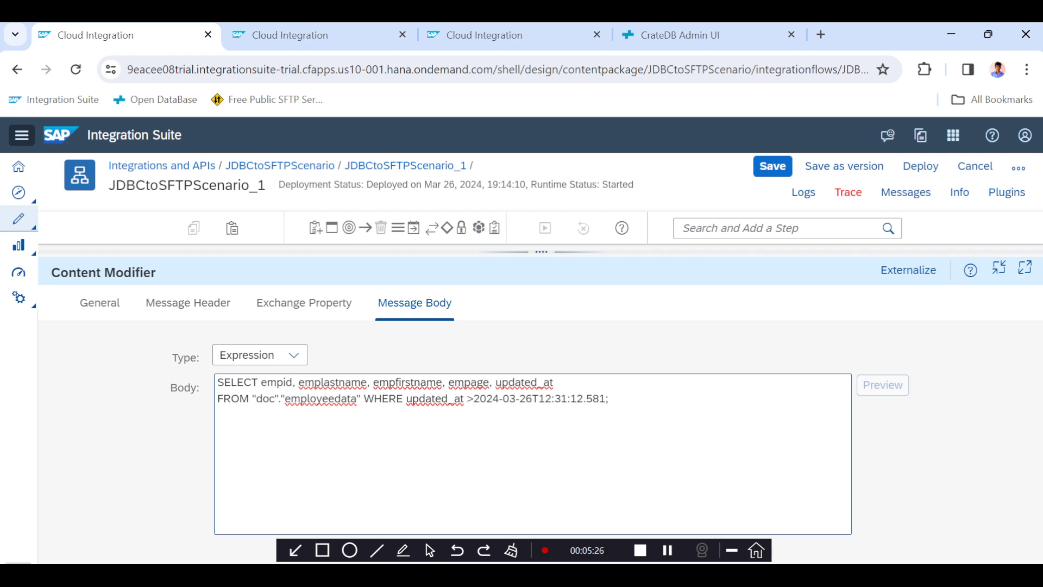
pyautogui.write(" '")
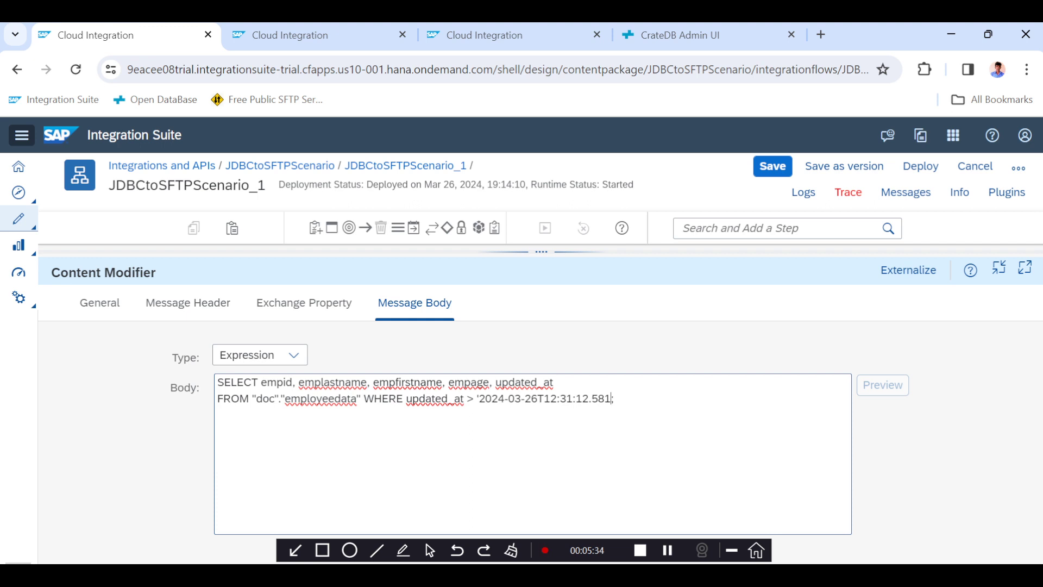
pyautogui.write('.')
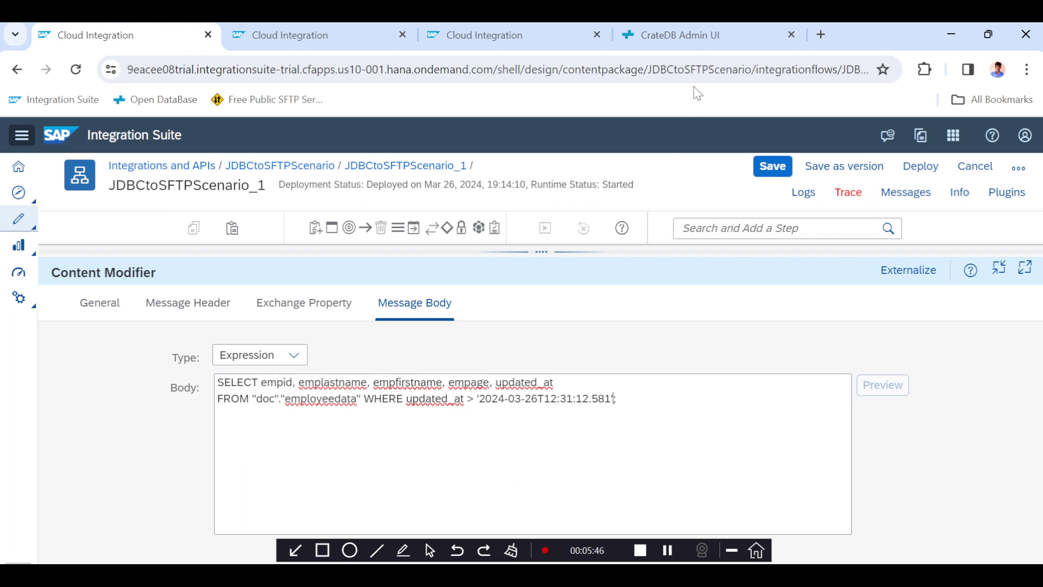
# Check the CrateDB updated_at timestamps against the new condition and return to the flow editor.
pyautogui.click(691, 44)
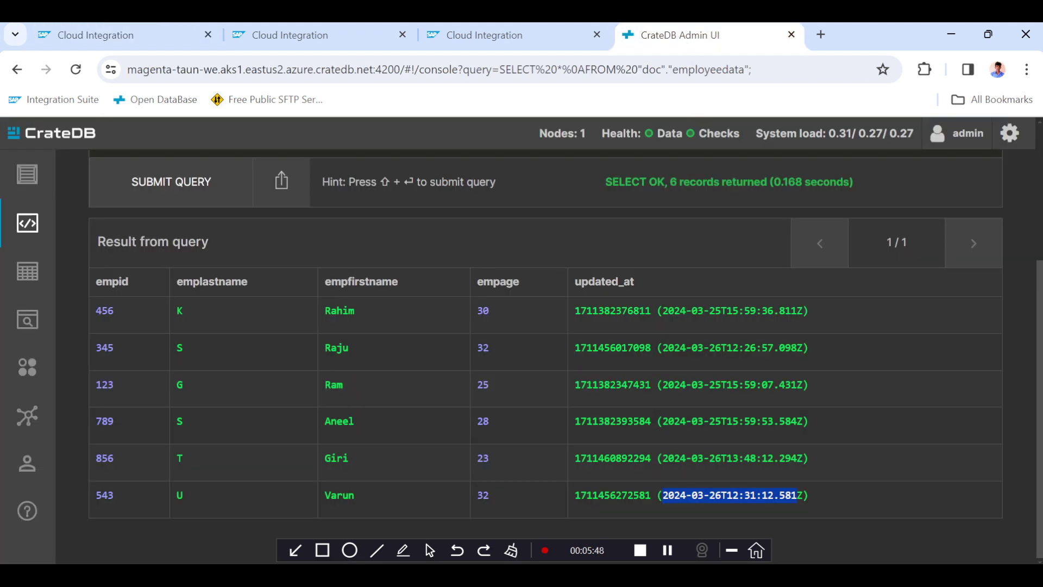
pyautogui.moveTo(668, 458); pyautogui.dragTo(803, 457)
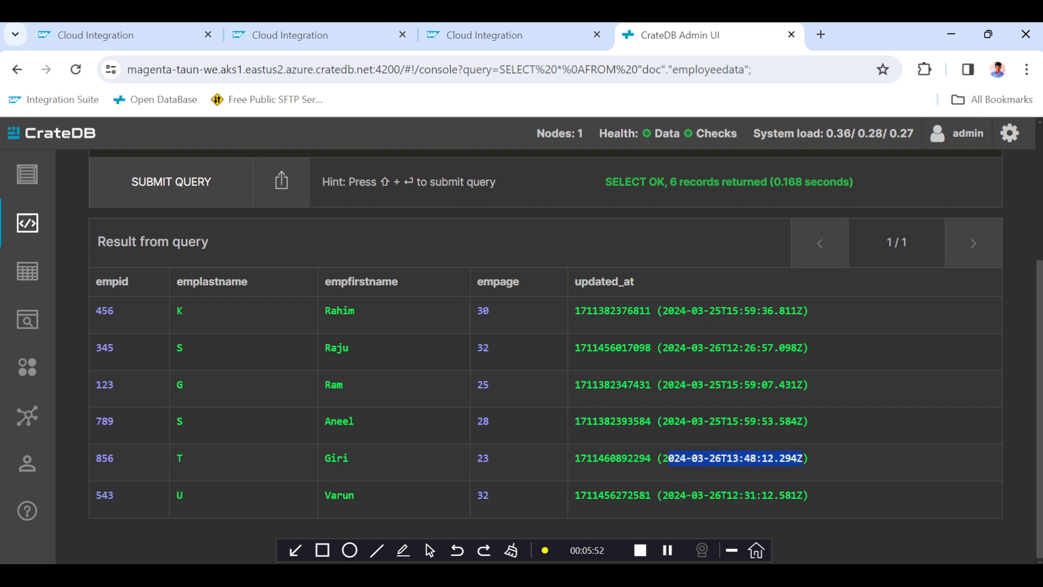
pyautogui.doubleClick(750, 458)
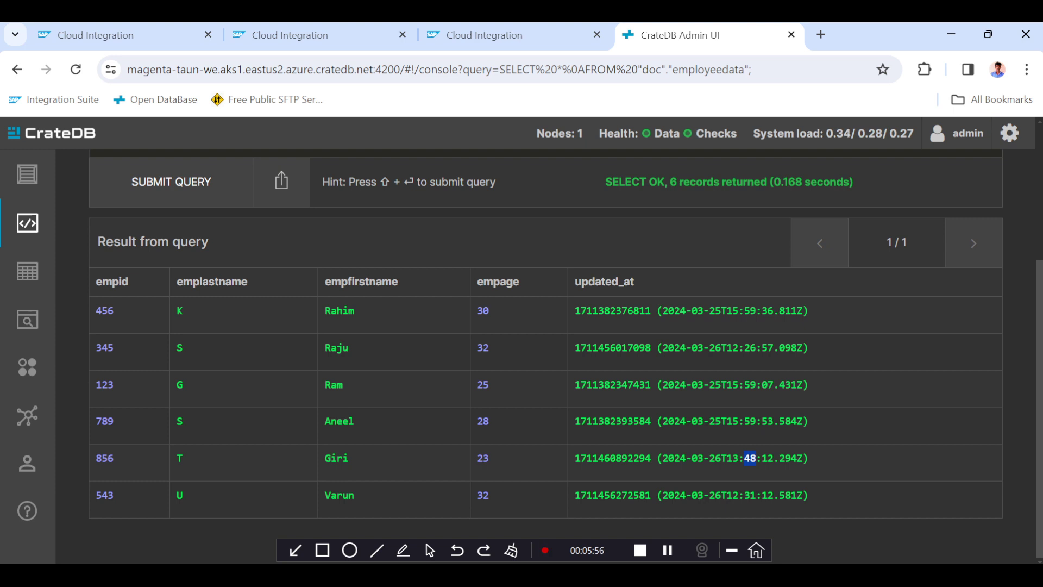
pyautogui.doubleClick(724, 495)
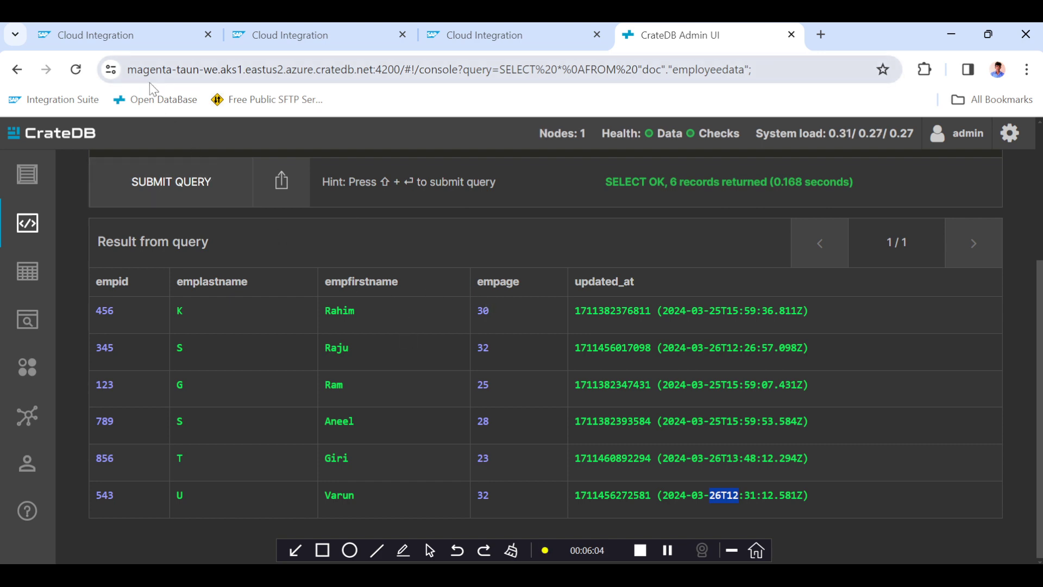
pyautogui.click(138, 35)
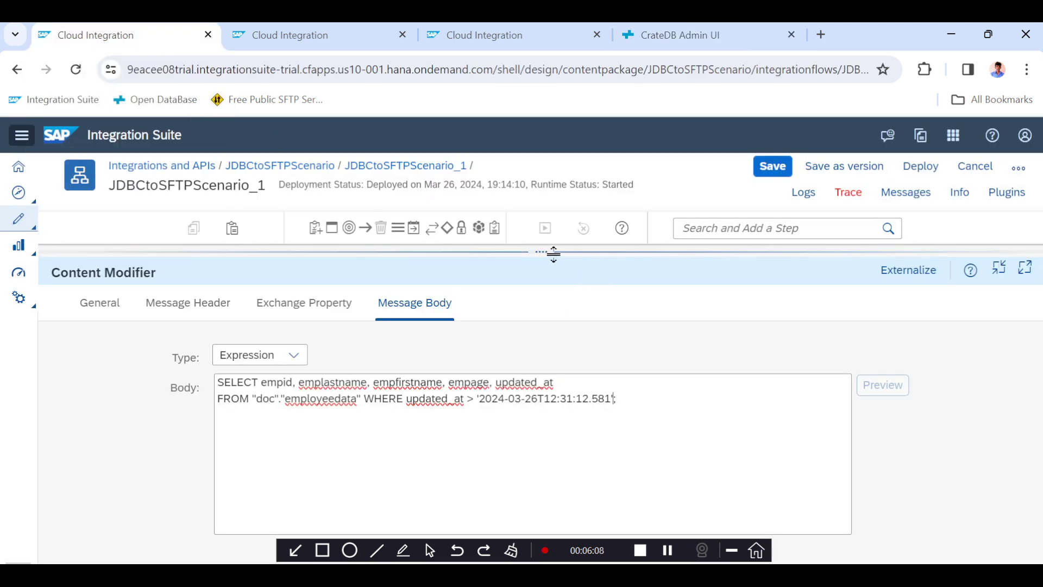
pyautogui.moveTo(554, 252); pyautogui.dragTo(574, 331)
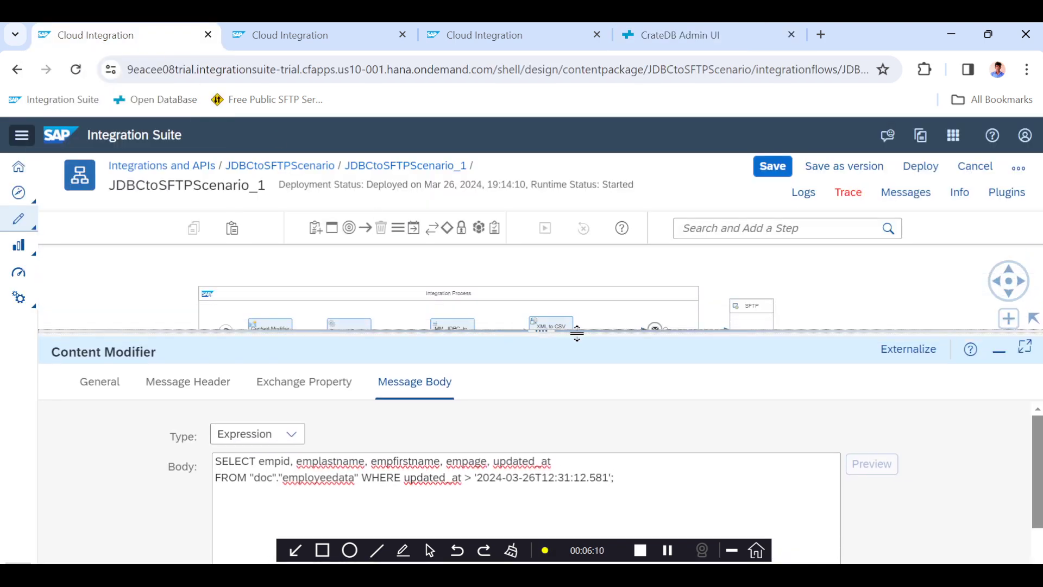
# Save and deploy the JDBCtoSFTPScenario_1 integration flow, acknowledging the deployment notice.
pyautogui.click(773, 169)
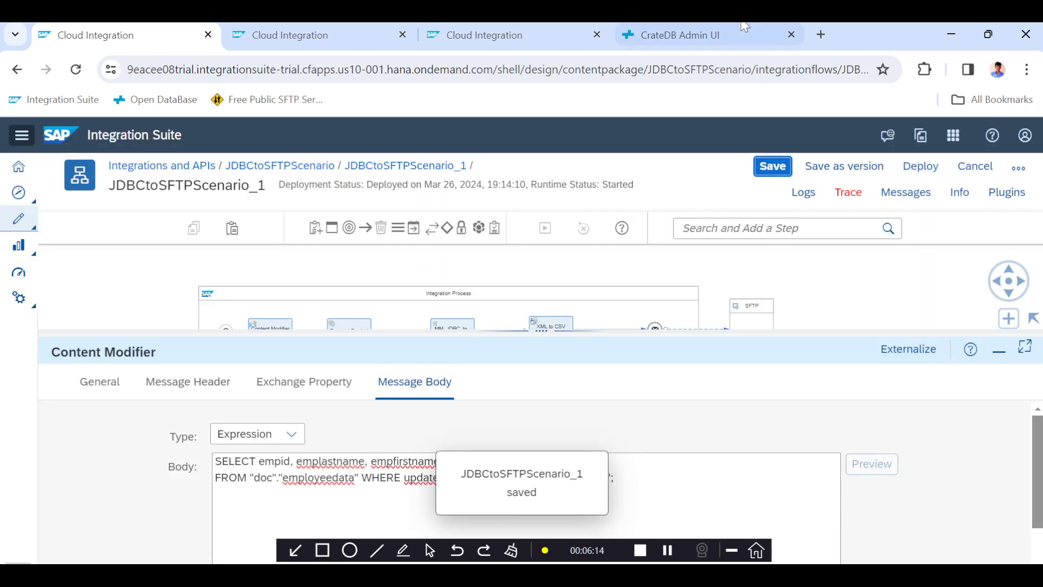
pyautogui.click(722, 33)
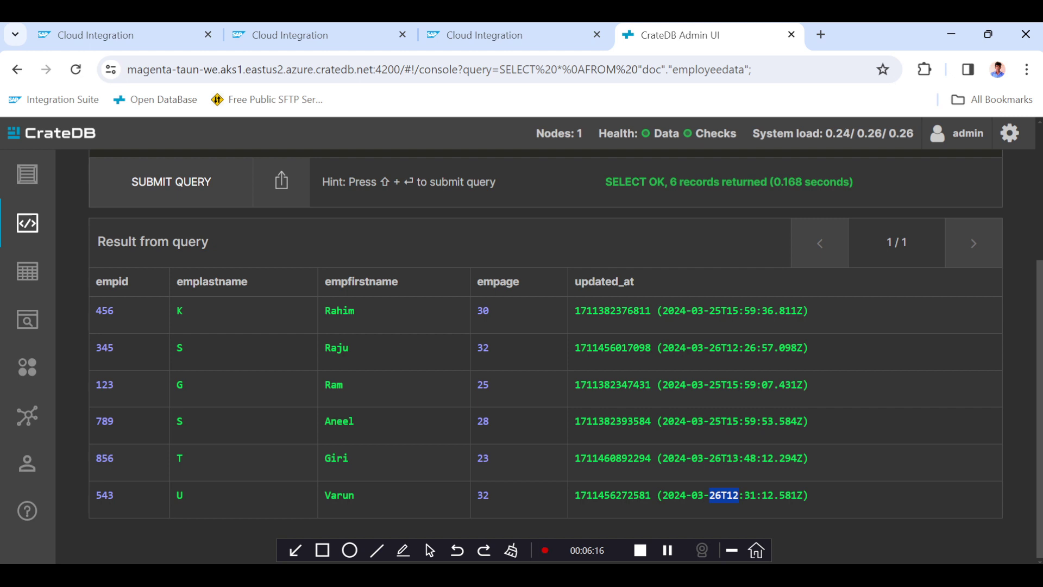
pyautogui.click(137, 35)
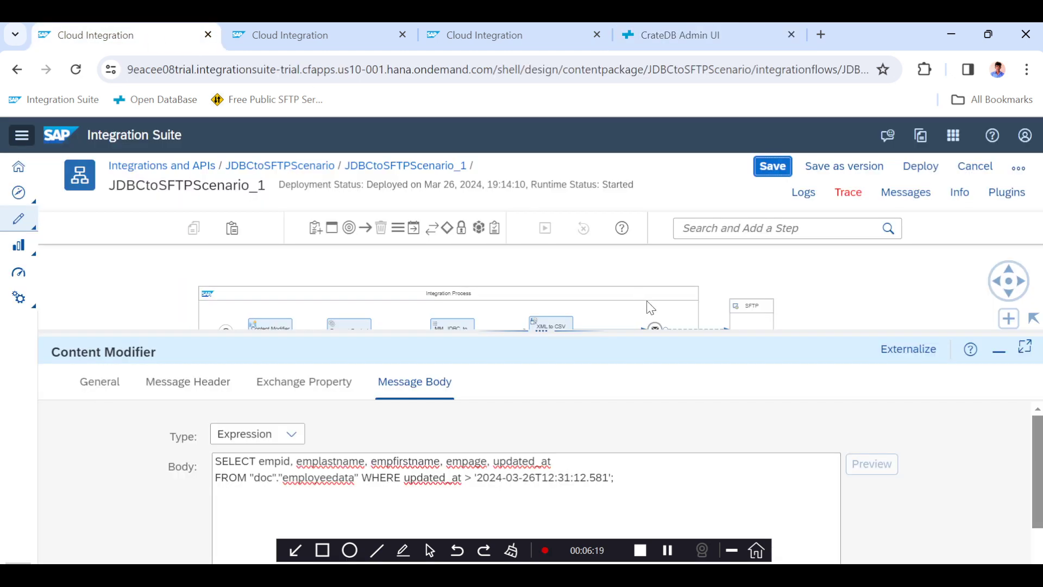
pyautogui.click(920, 166)
pyautogui.click(575, 401)
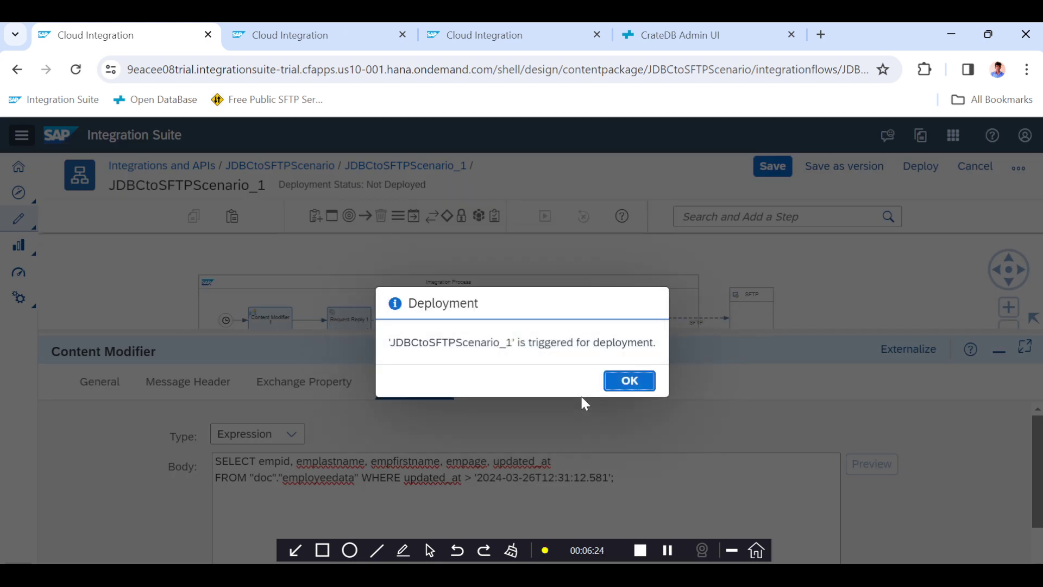
pyautogui.click(627, 383)
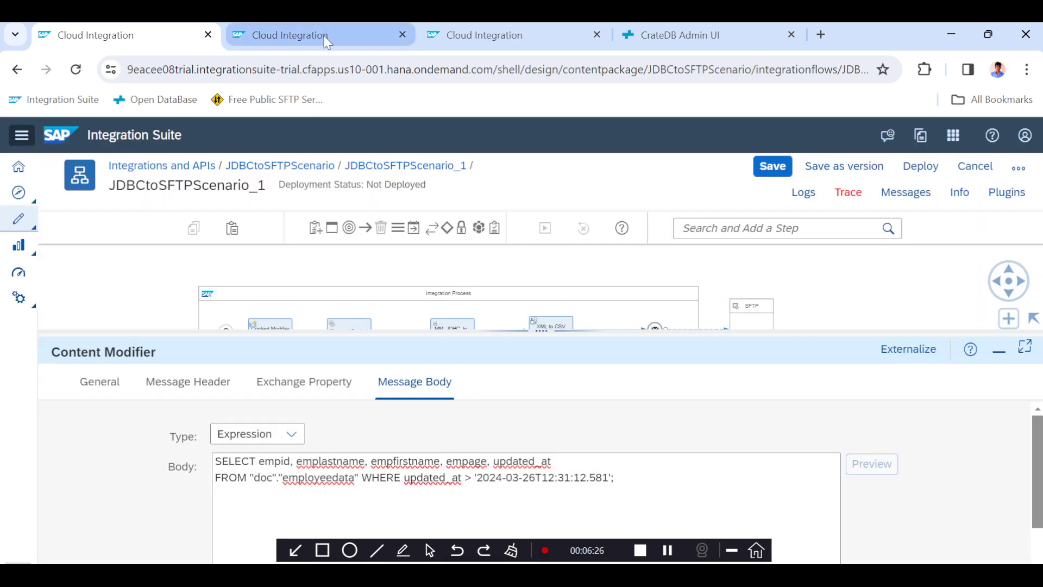
# Open Monitor Message Processing, refresh the message list, and select the newest JDBCtoSFTPScenario_1 run.
pyautogui.click(326, 41)
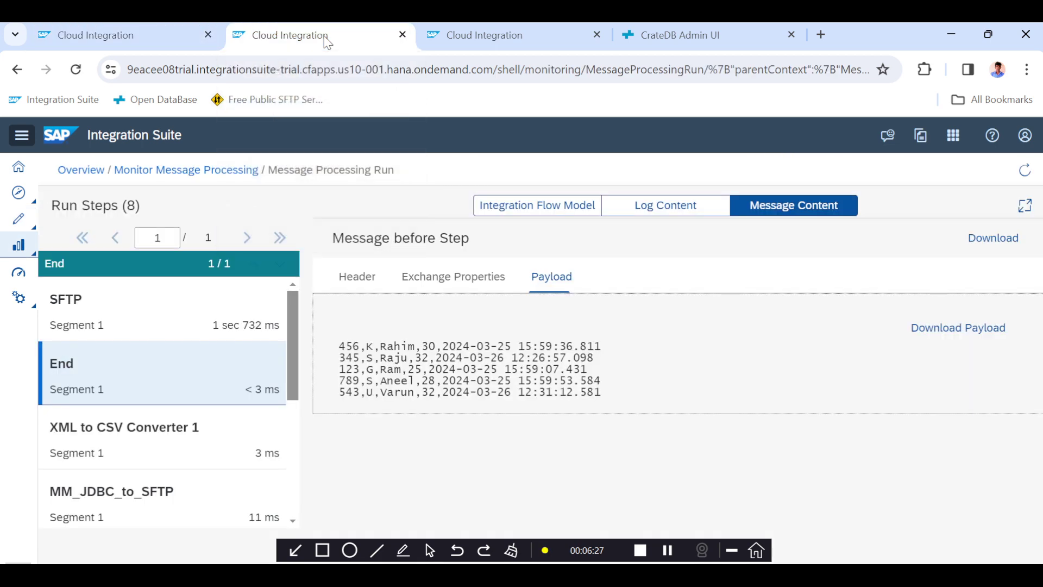
pyautogui.click(223, 170)
pyautogui.click(427, 322)
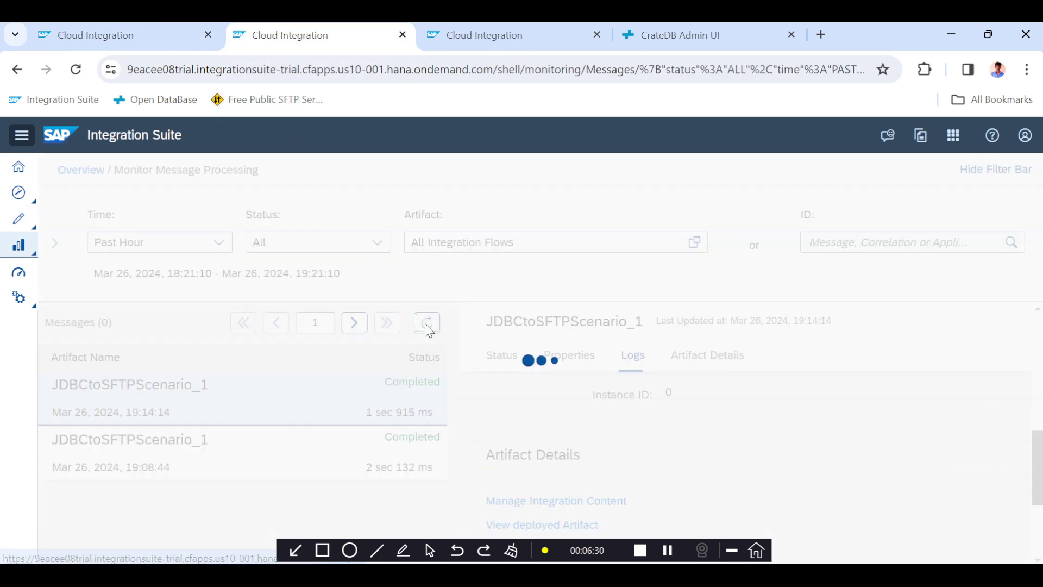
pyautogui.click(360, 403)
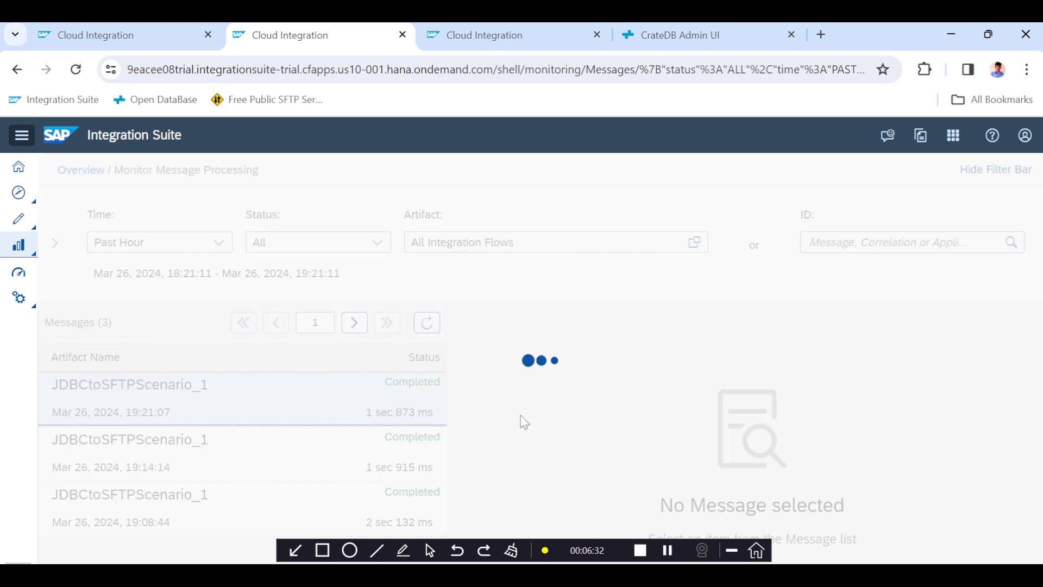
pyautogui.scroll(-6, 598, 434)
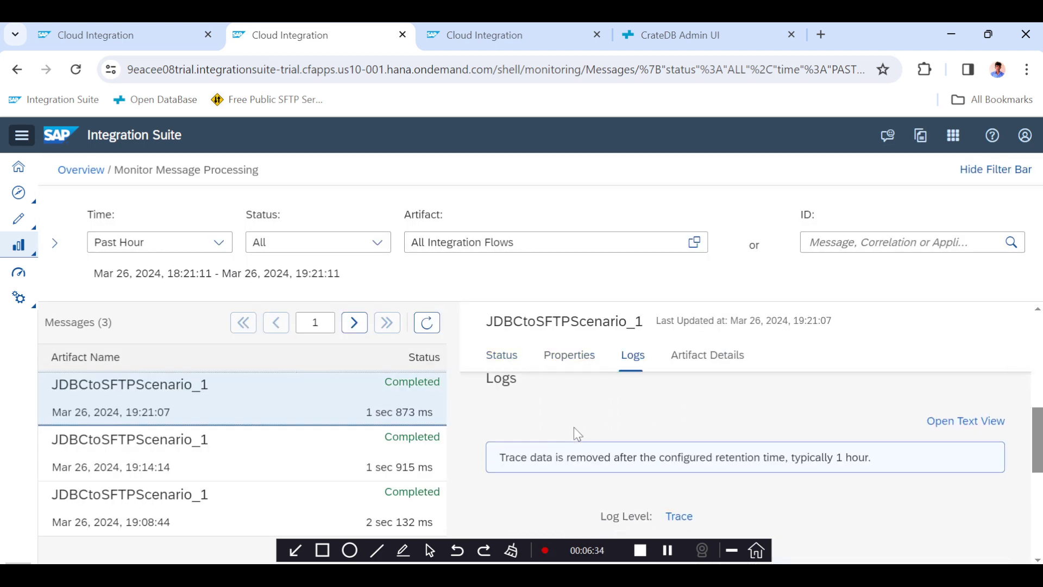
# Inspect the traced message payload at the End and XML to CSV Converter 1 steps of the latest run.
pyautogui.click(679, 390)
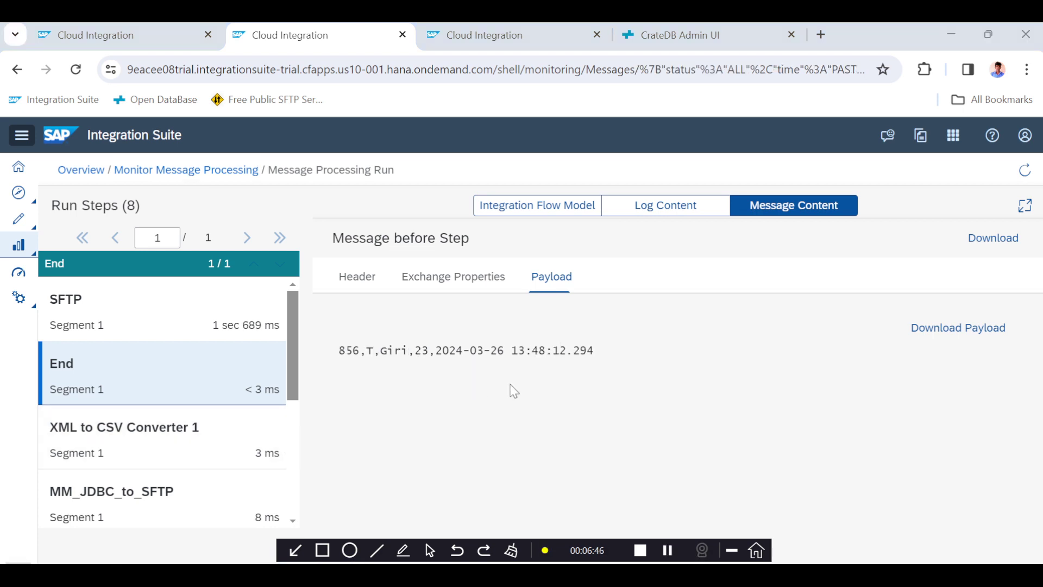
pyautogui.click(342, 359)
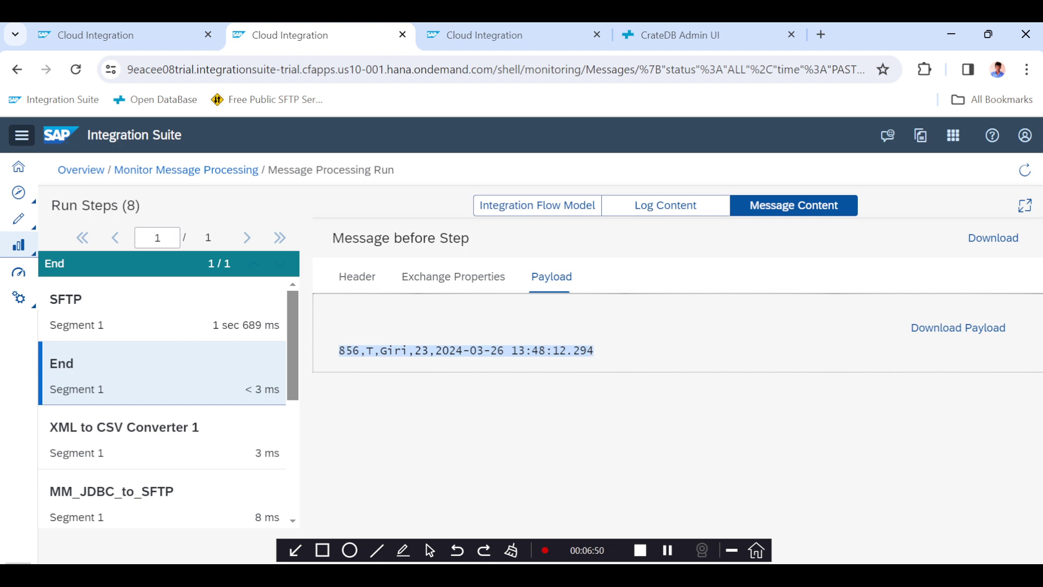
pyautogui.click(106, 429)
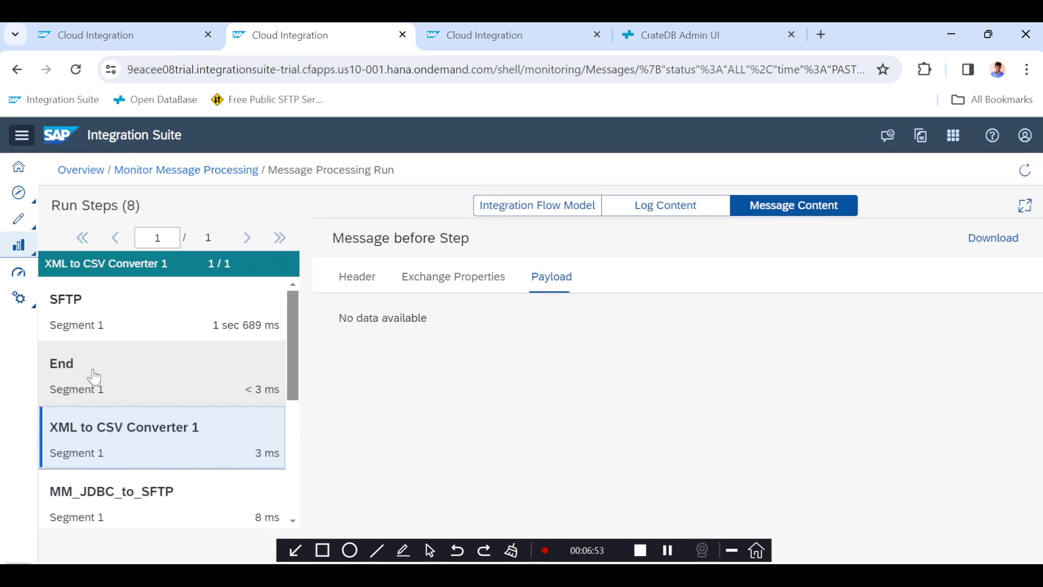
pyautogui.click(93, 371)
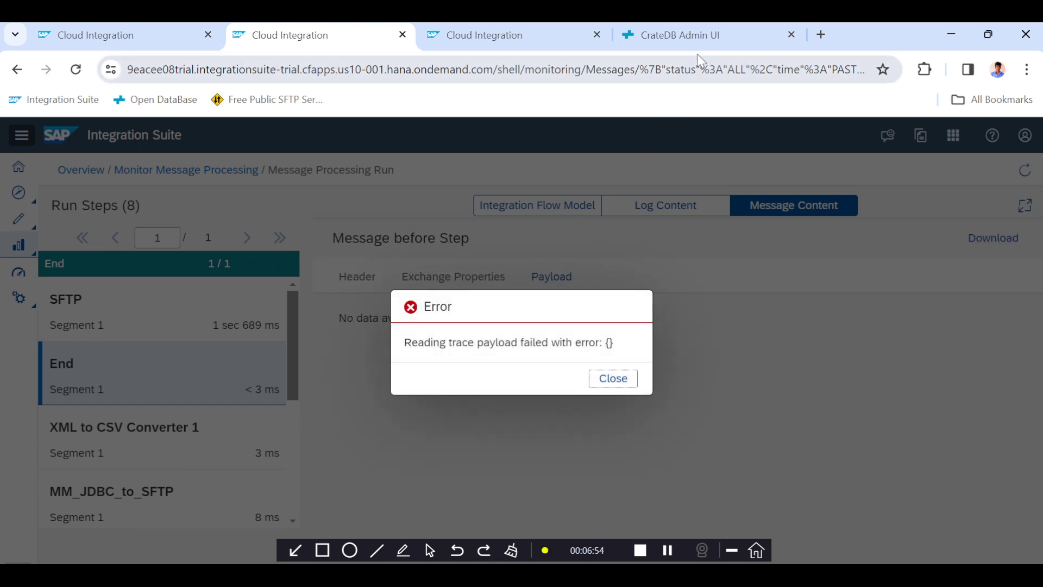
pyautogui.click(613, 379)
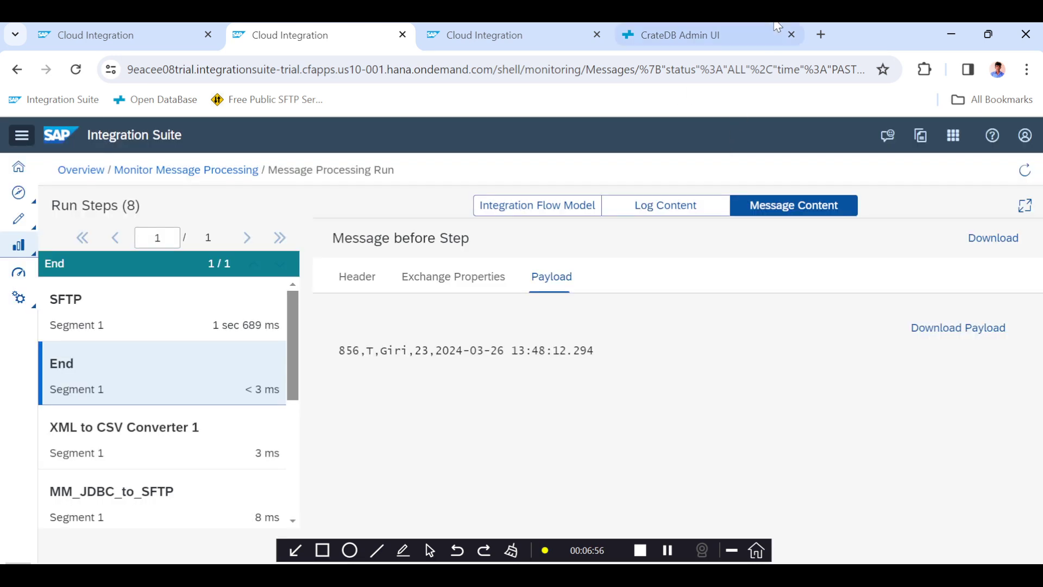
# Compare the CrateDB updated_at values with the timestamp in the Content Modifier's query condition.
pyautogui.click(735, 30)
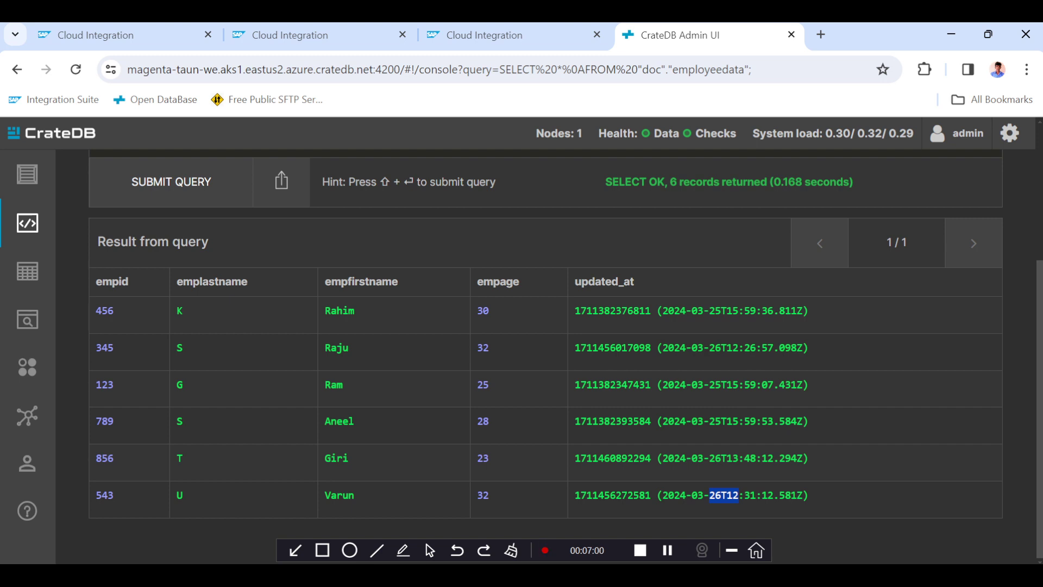
pyautogui.click(118, 36)
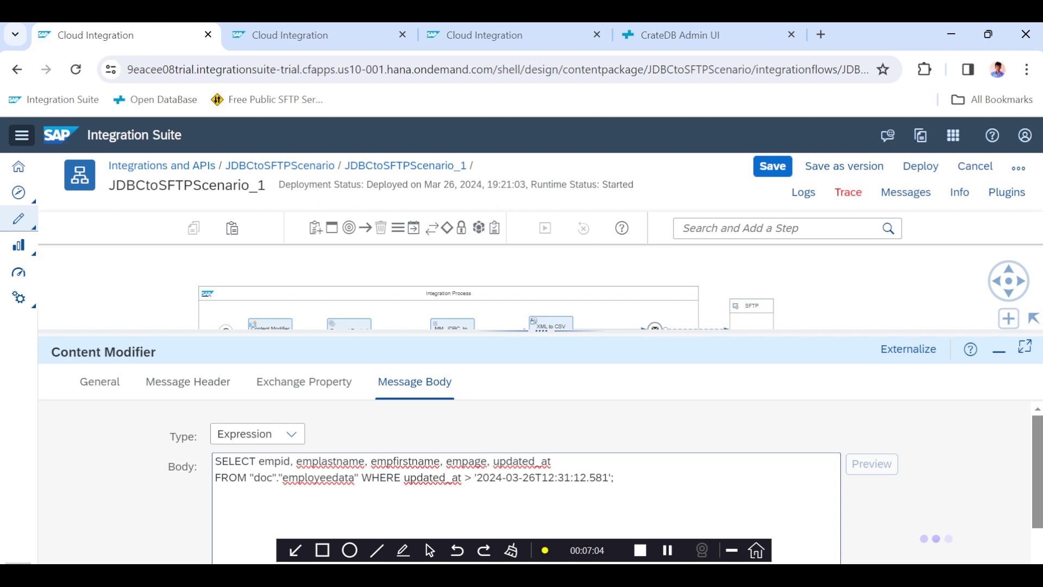
pyautogui.moveTo(477, 477); pyautogui.dragTo(610, 478)
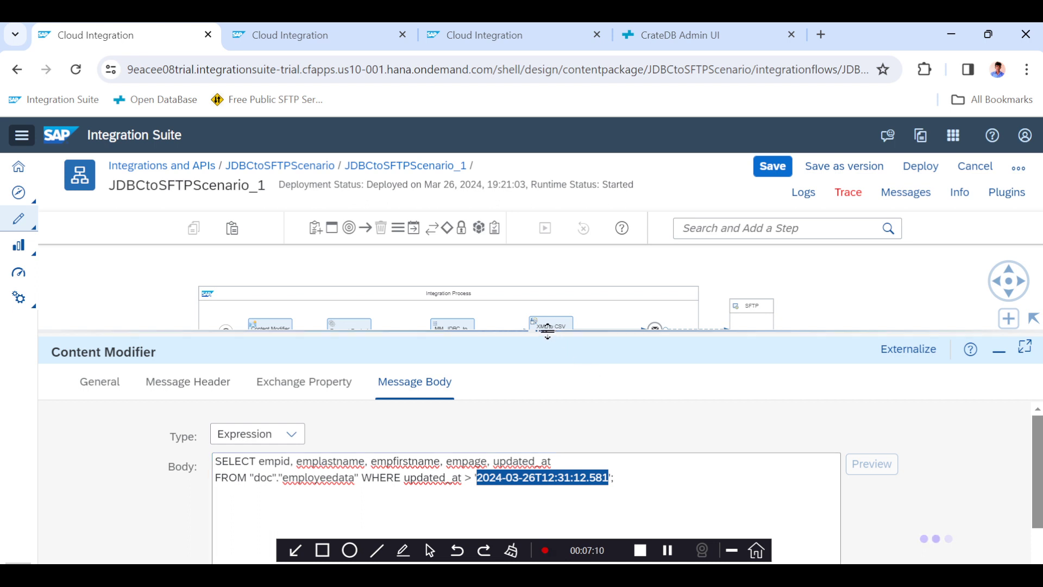
pyautogui.moveTo(547, 330); pyautogui.dragTo(526, 302)
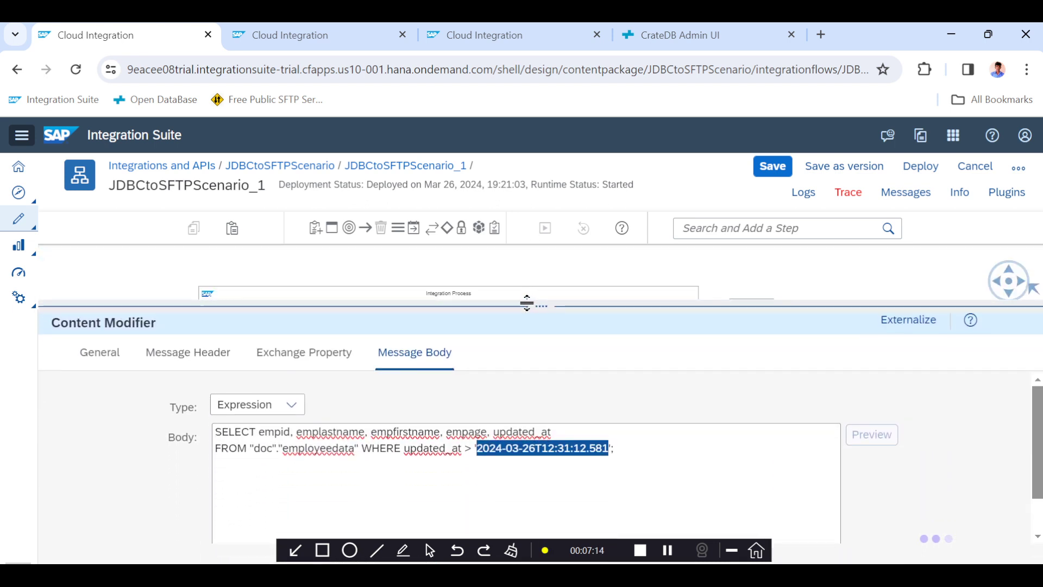
pyautogui.moveTo(526, 302); pyautogui.dragTo(526, 272)
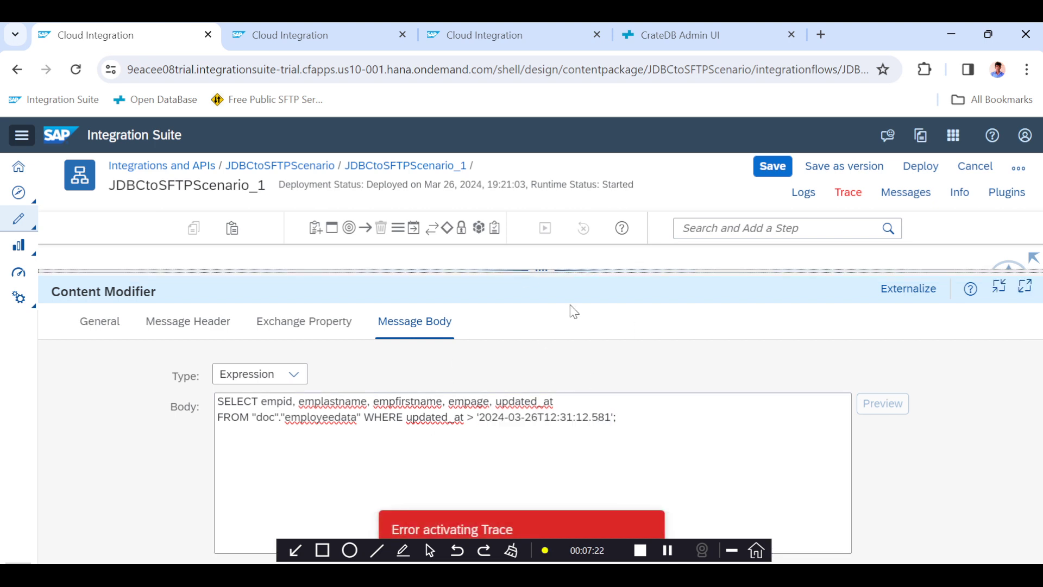
pyautogui.moveTo(549, 270); pyautogui.dragTo(537, 402)
pyautogui.scroll(-2, 310, 354)
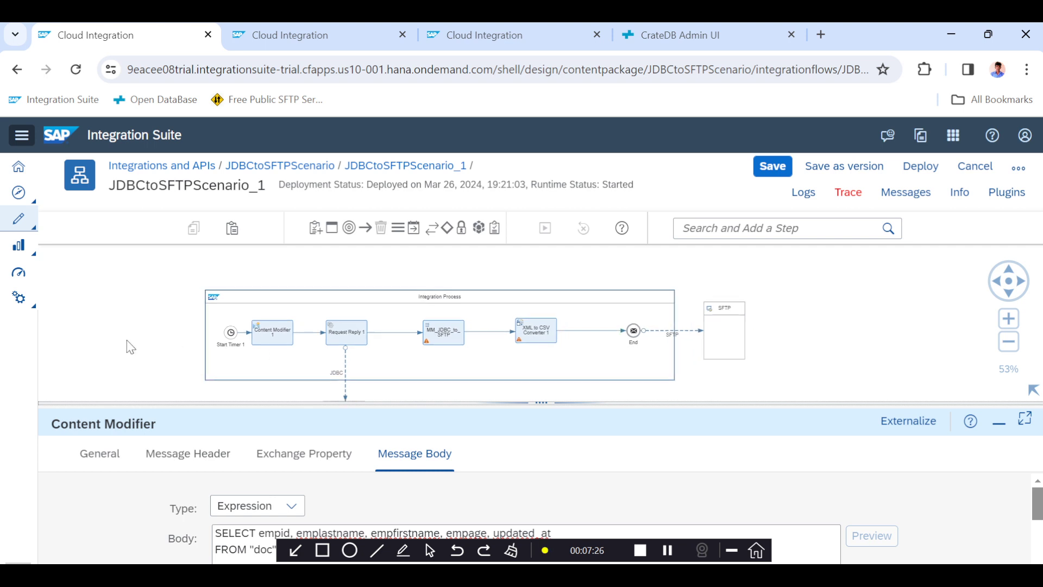
# Reopen Content Modifier 1's message body and compare it with the Giri record's updated_at in CrateDB.
pyautogui.click(130, 304)
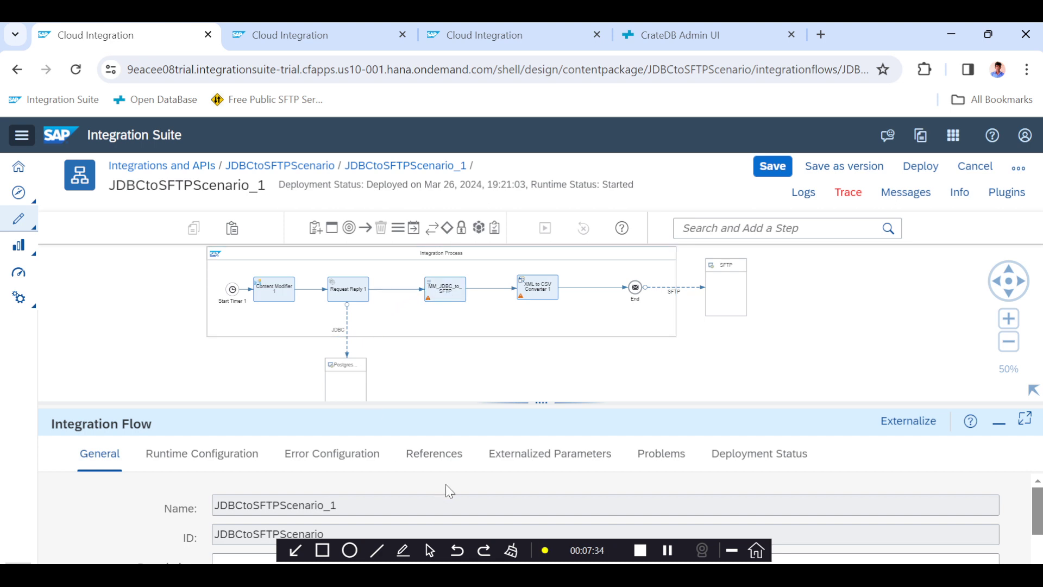
pyautogui.moveTo(541, 403); pyautogui.dragTo(542, 338)
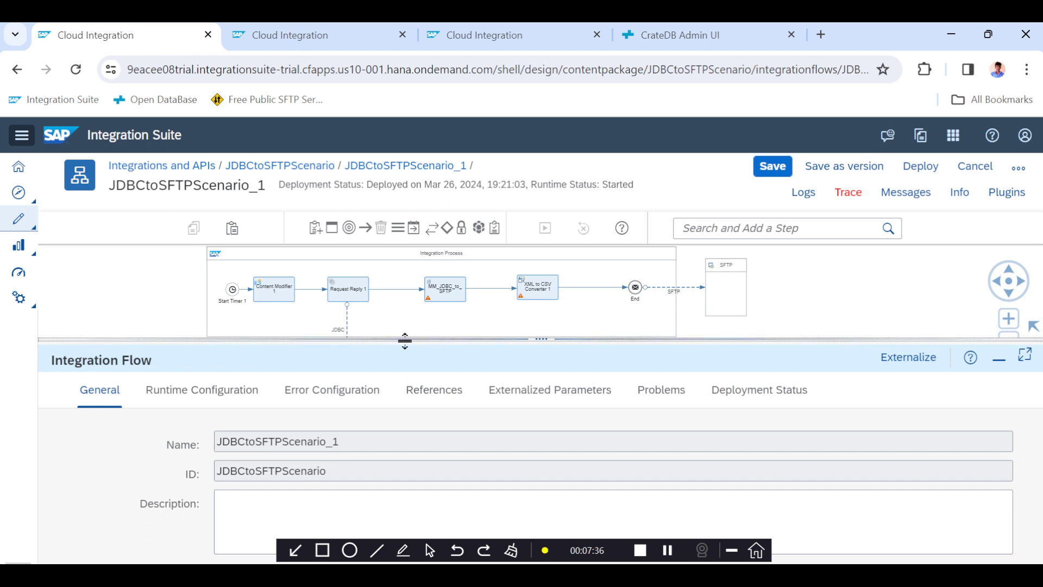
pyautogui.click(278, 298)
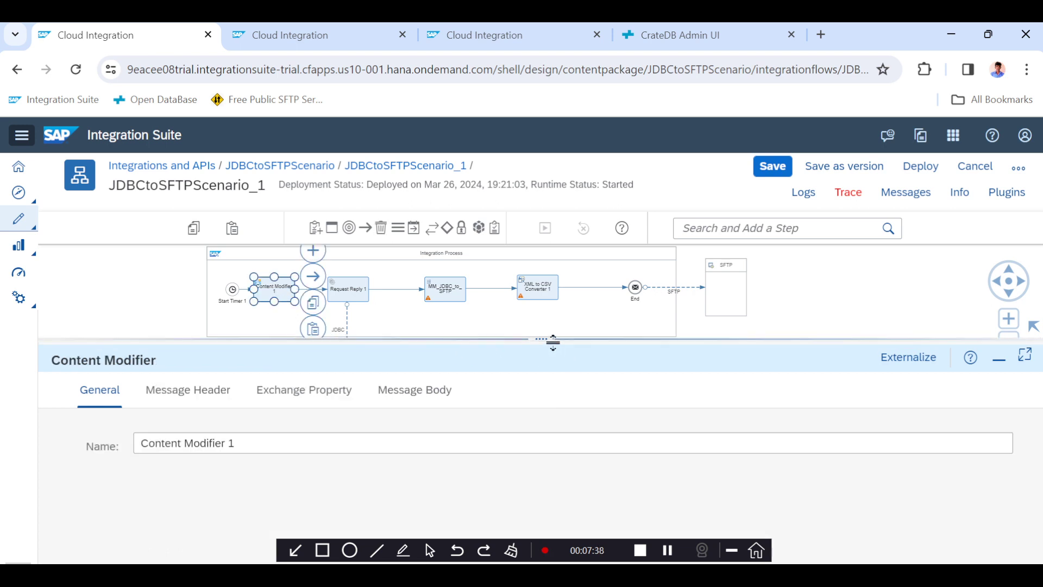
pyautogui.moveTo(552, 342); pyautogui.dragTo(532, 258)
pyautogui.click(447, 305)
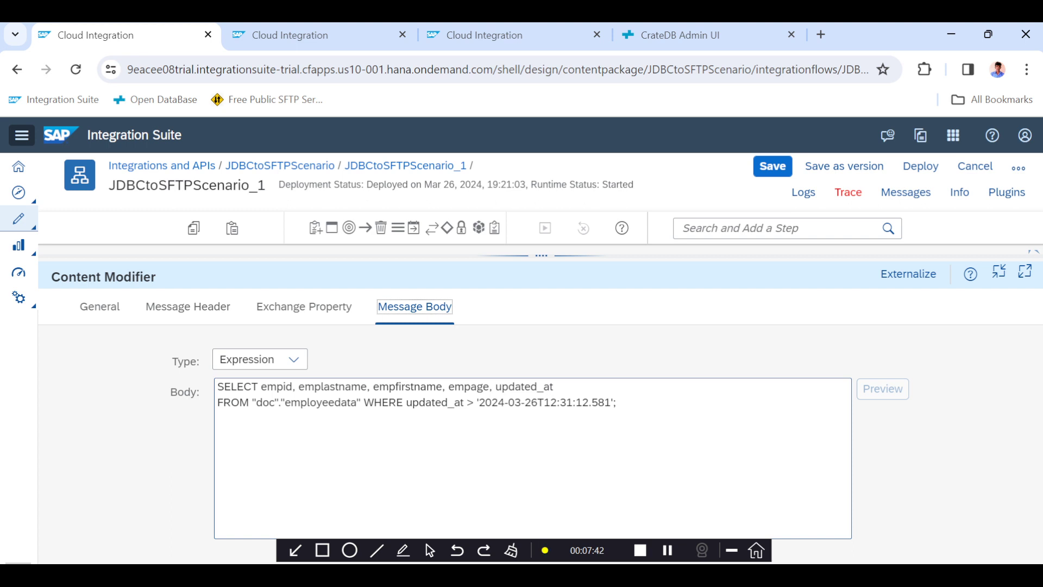
pyautogui.moveTo(541, 256); pyautogui.dragTo(530, 374)
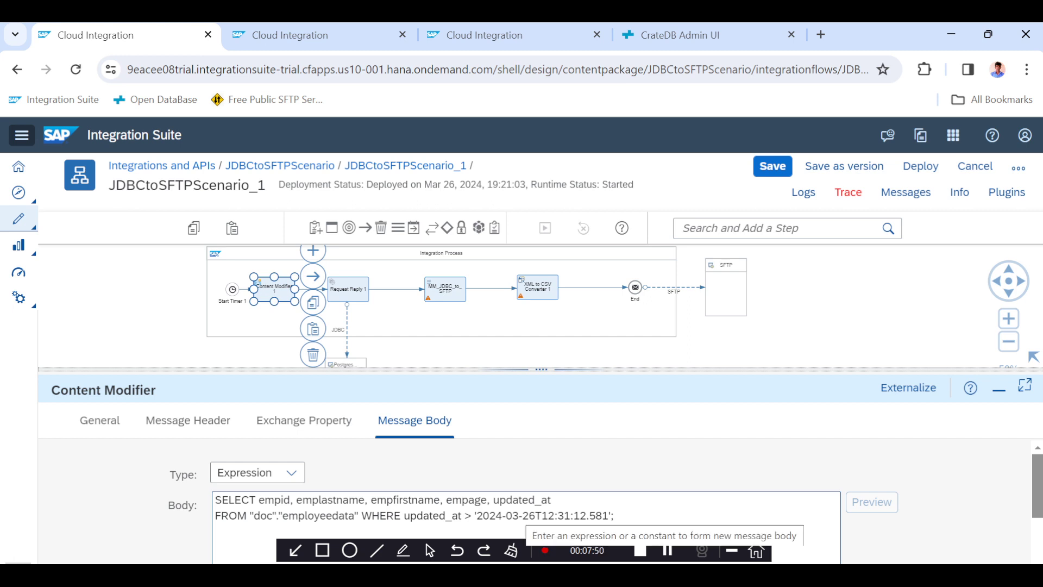
pyautogui.click(696, 28)
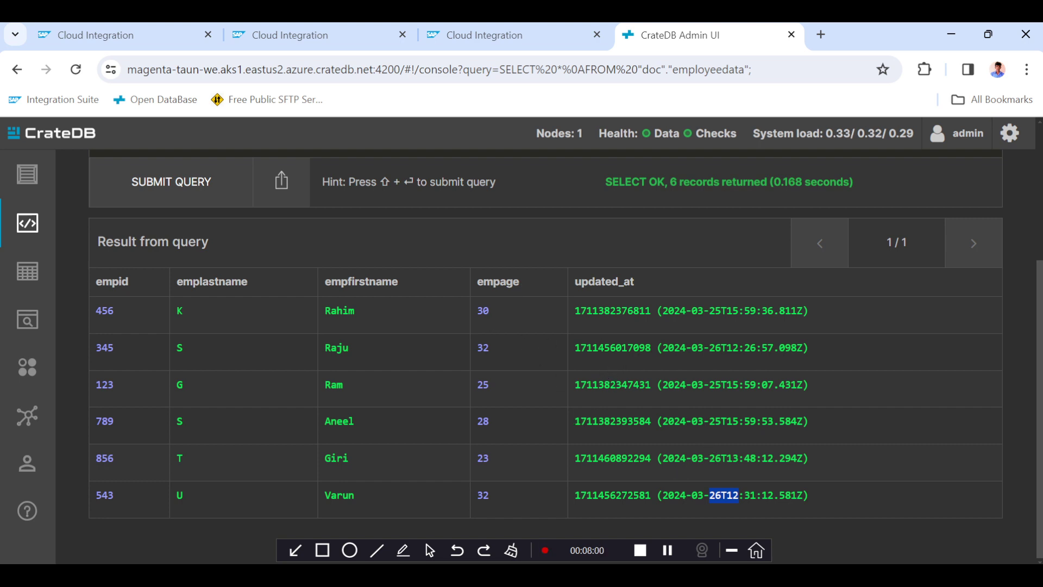
pyautogui.moveTo(662, 458); pyautogui.dragTo(785, 458)
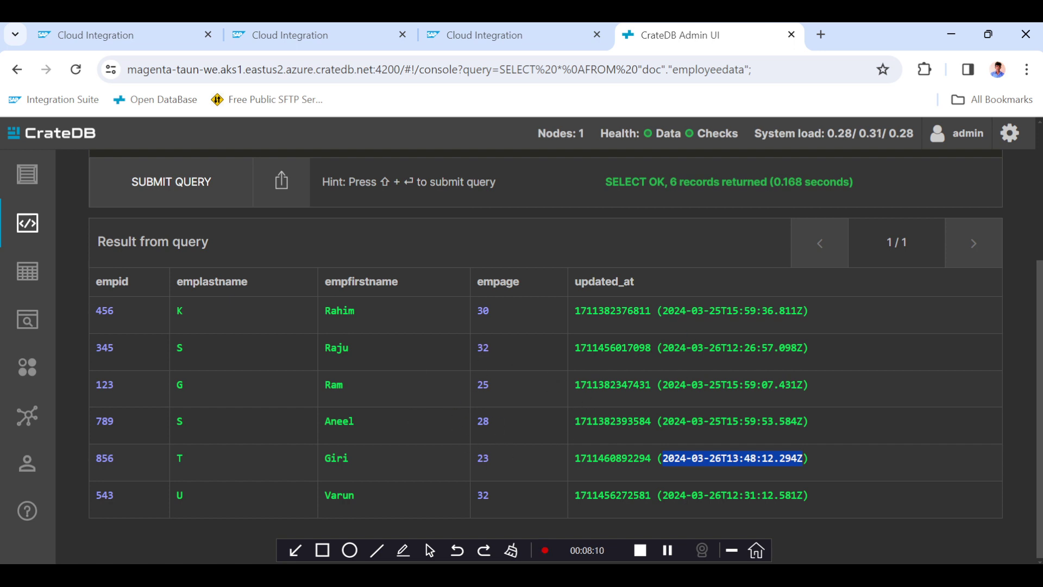
pyautogui.click(107, 25)
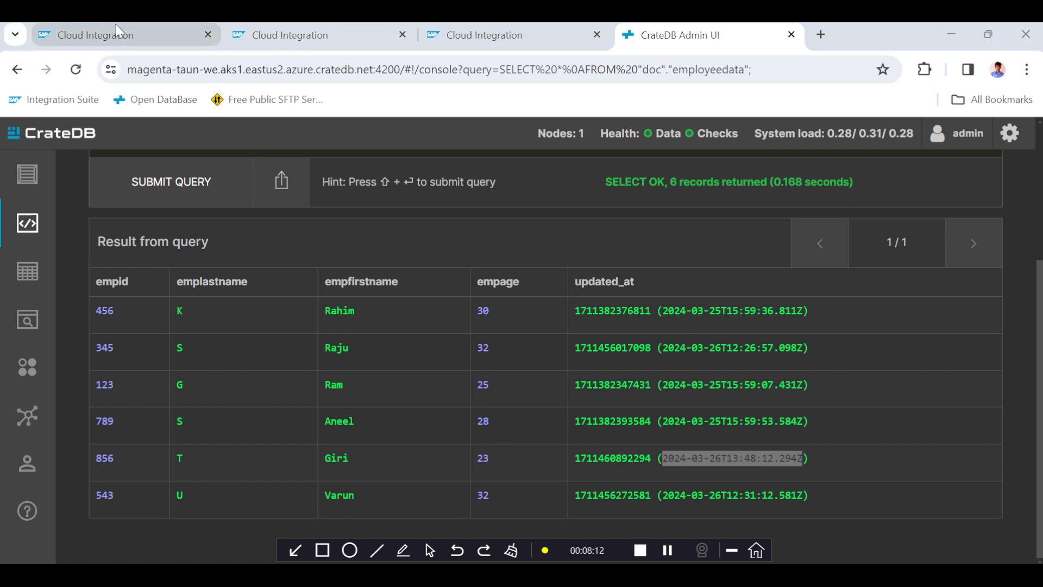
pyautogui.click(119, 32)
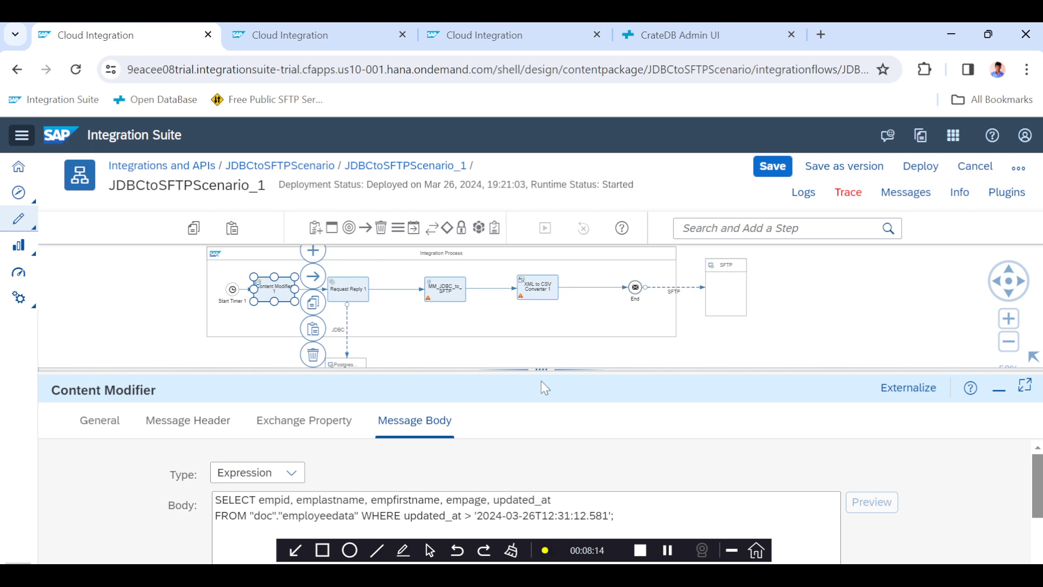
# Make room after Request Reply 1 and insert a Write Variables step before MM_JDBC_to_SFTP.
pyautogui.moveTo(546, 368)
pyautogui.mouseDown()
pyautogui.moveTo(554, 331)
pyautogui.moveTo(551, 382)
pyautogui.mouseUp()
pyautogui.moveTo(541, 289); pyautogui.dragTo(578, 292)
pyautogui.moveTo(448, 289); pyautogui.dragTo(506, 292)
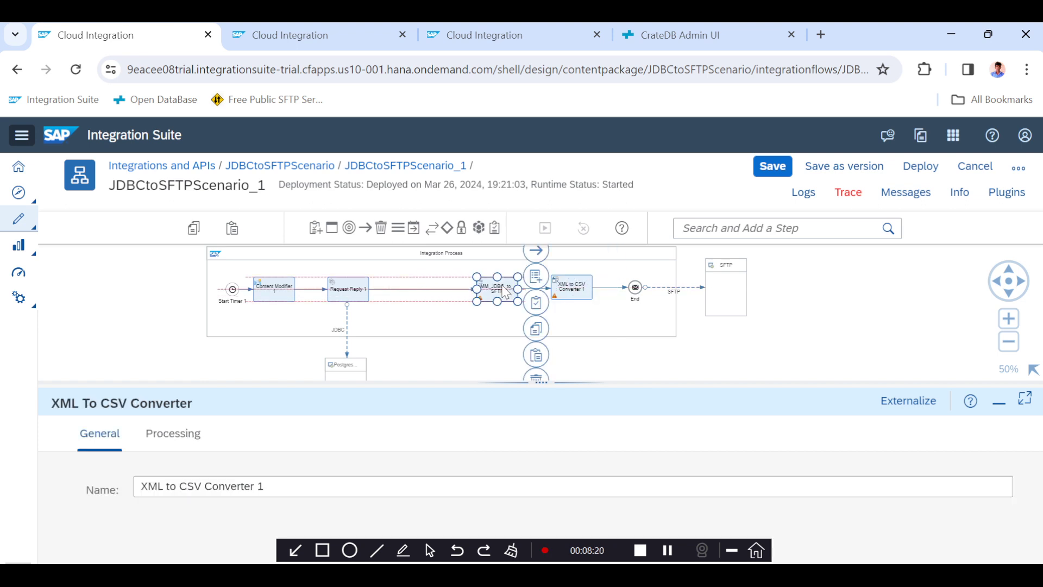
pyautogui.click(479, 229)
pyautogui.click(451, 340)
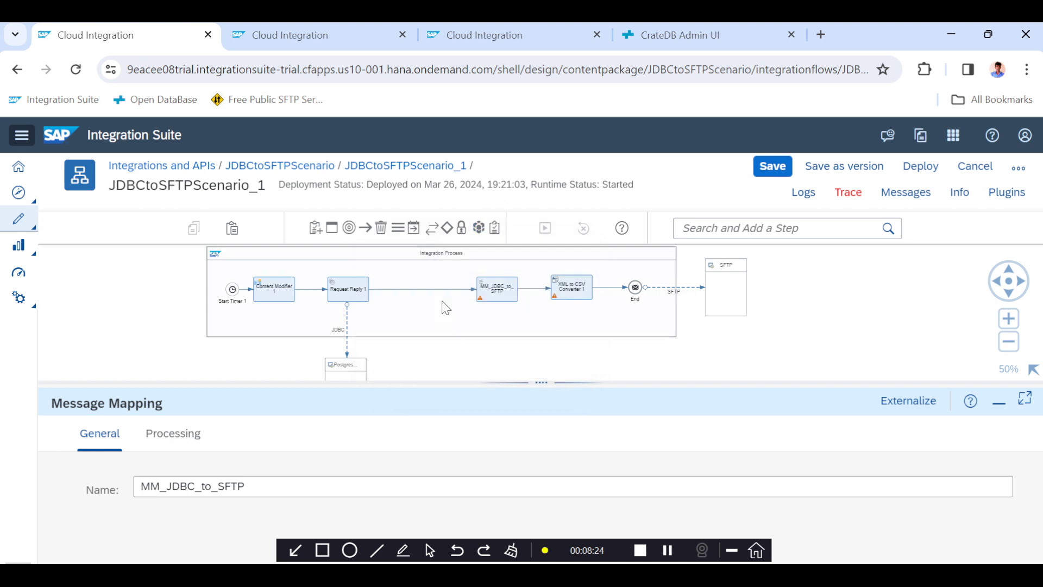
pyautogui.click(423, 289)
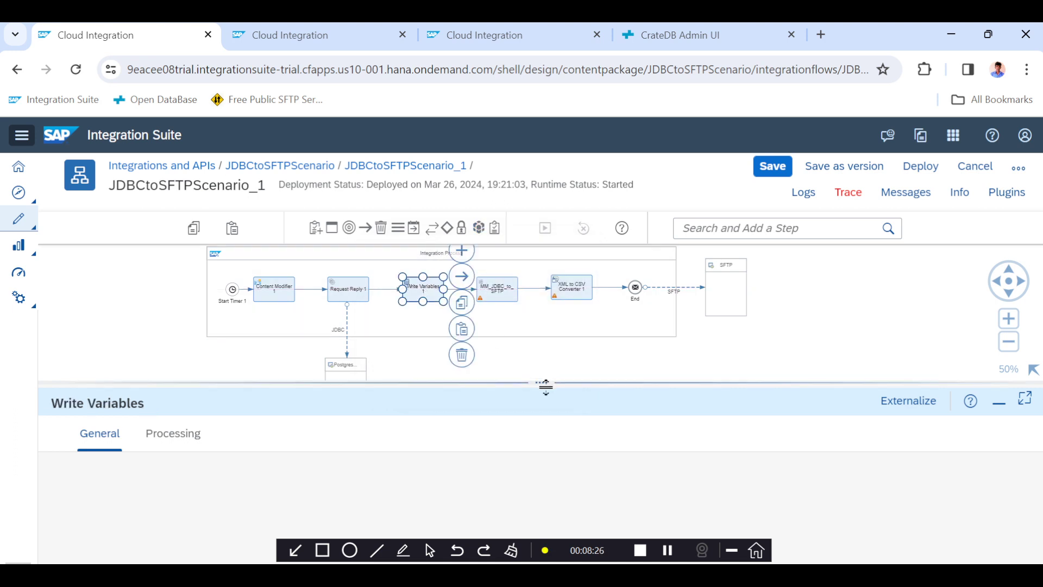
# Add a variable named LastRunTime of type Expression in the Write Variables processing settings.
pyautogui.moveTo(546, 387); pyautogui.dragTo(514, 217)
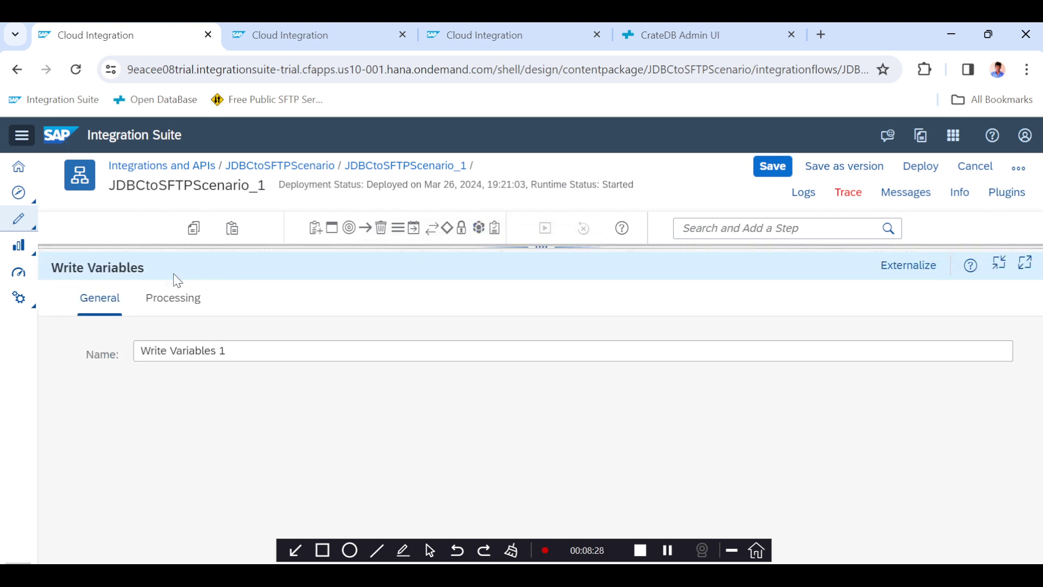
pyautogui.click(174, 298)
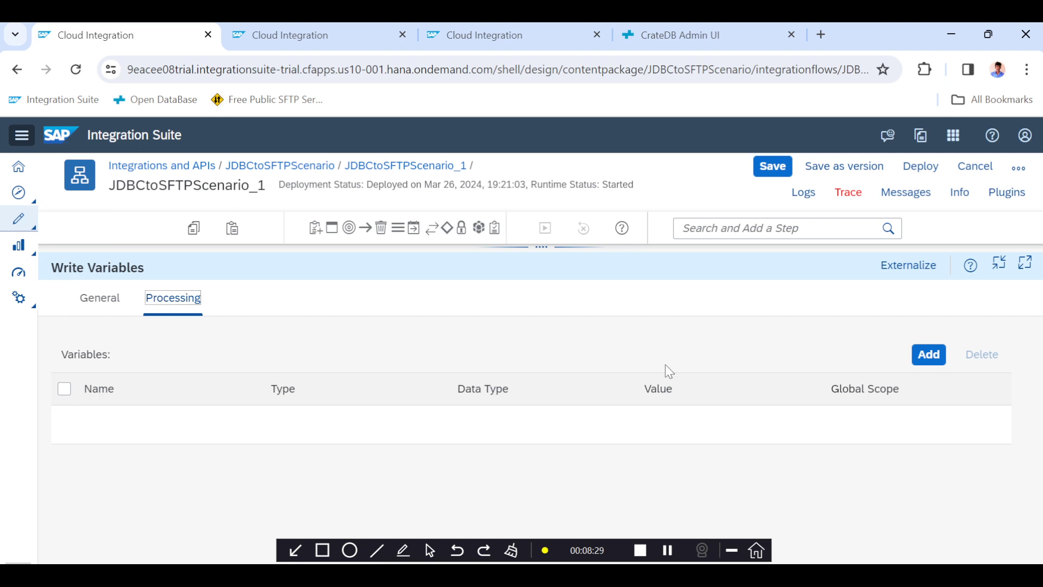
pyautogui.click(929, 354)
pyautogui.click(173, 422)
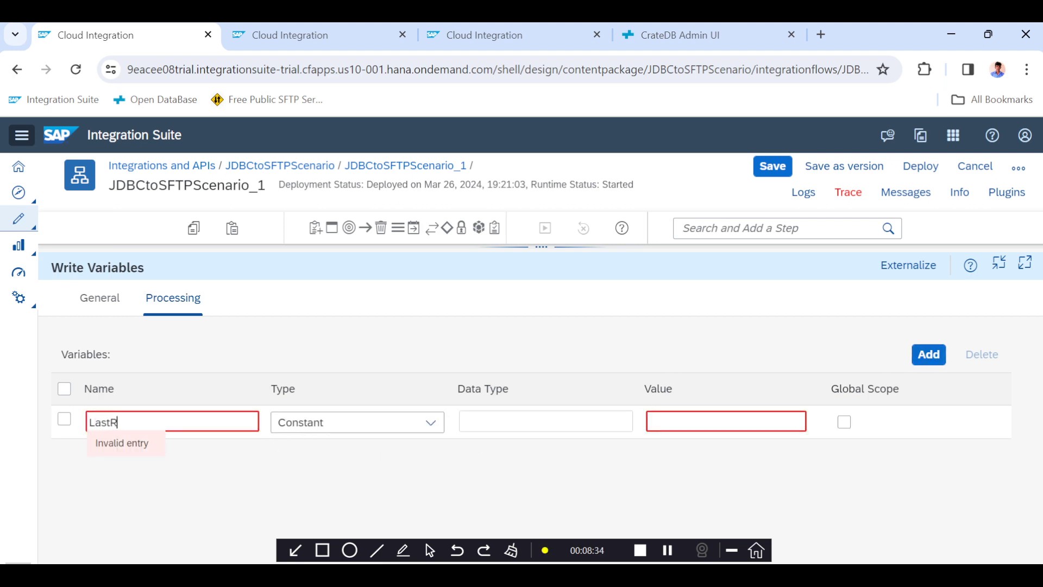
pyautogui.write('LastRunTime')
pyautogui.hotkey('ctrl', 'a')
pyautogui.click(337, 429)
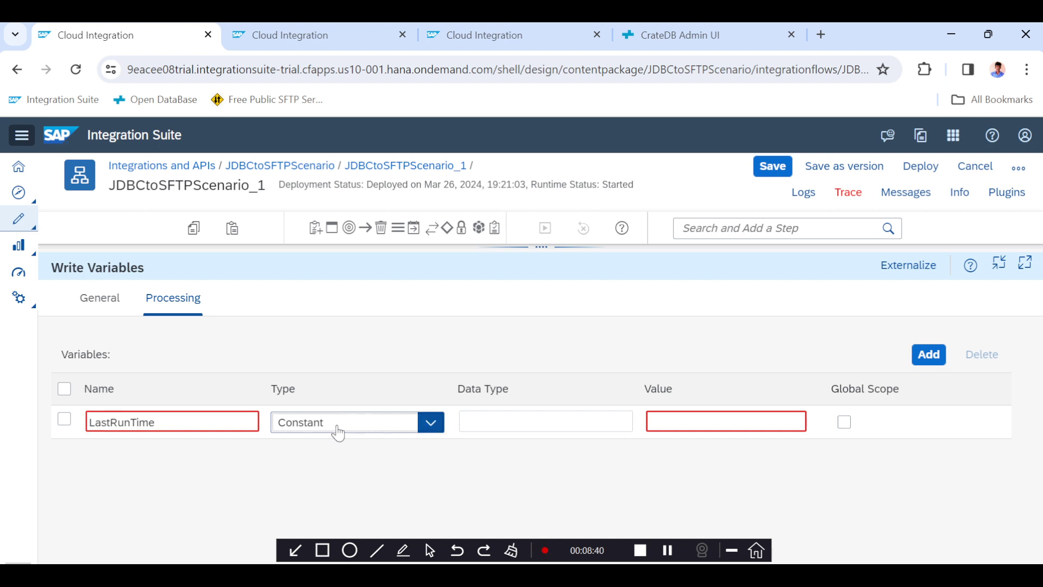
pyautogui.click(326, 471)
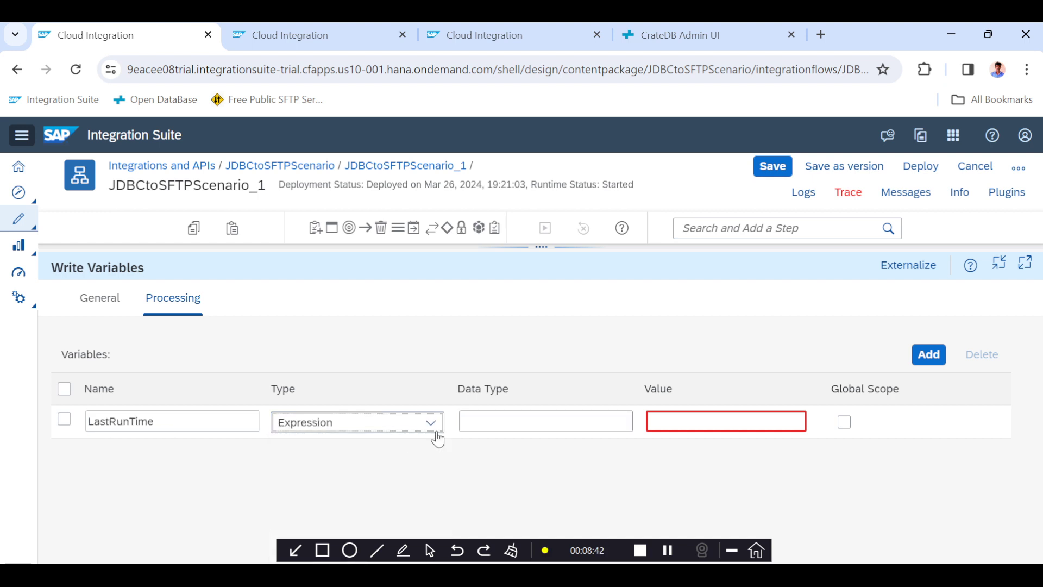
# Set the LastRunTime variable's data type to java.lang.String.
pyautogui.click(521, 422)
pyautogui.write('j')
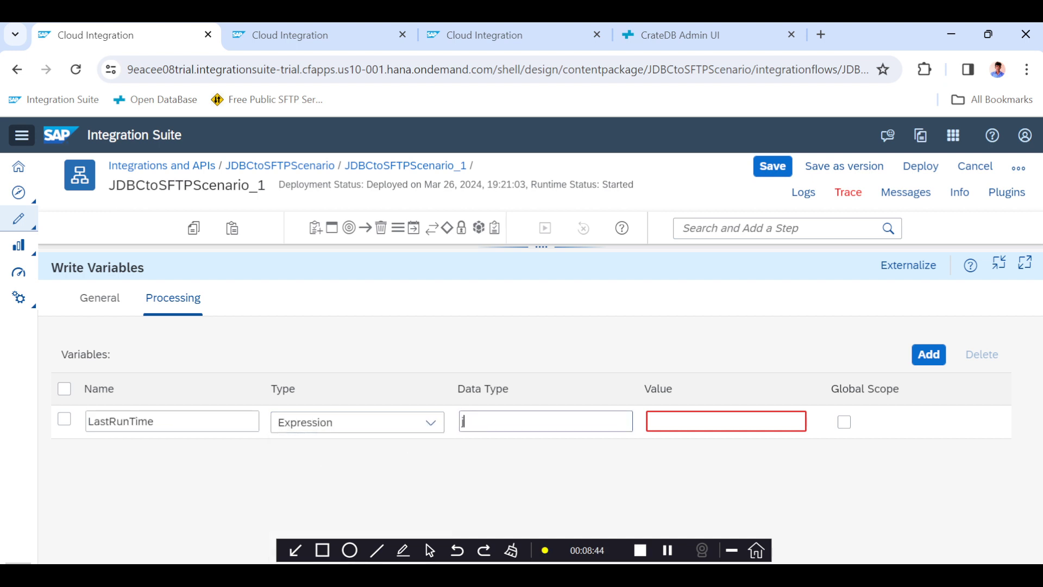
pyautogui.write('ava.lang.String')
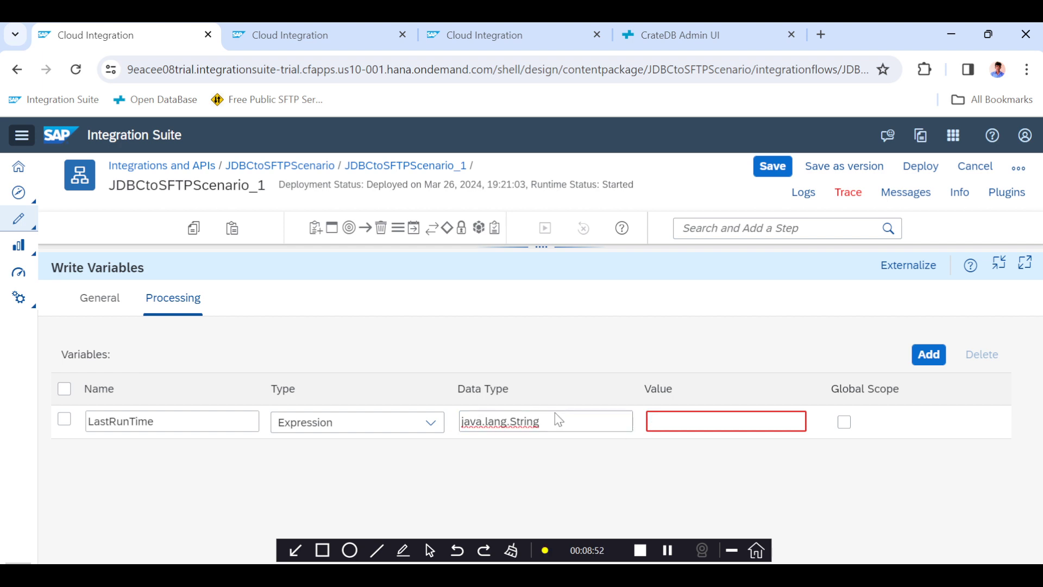
pyautogui.press('Tab')
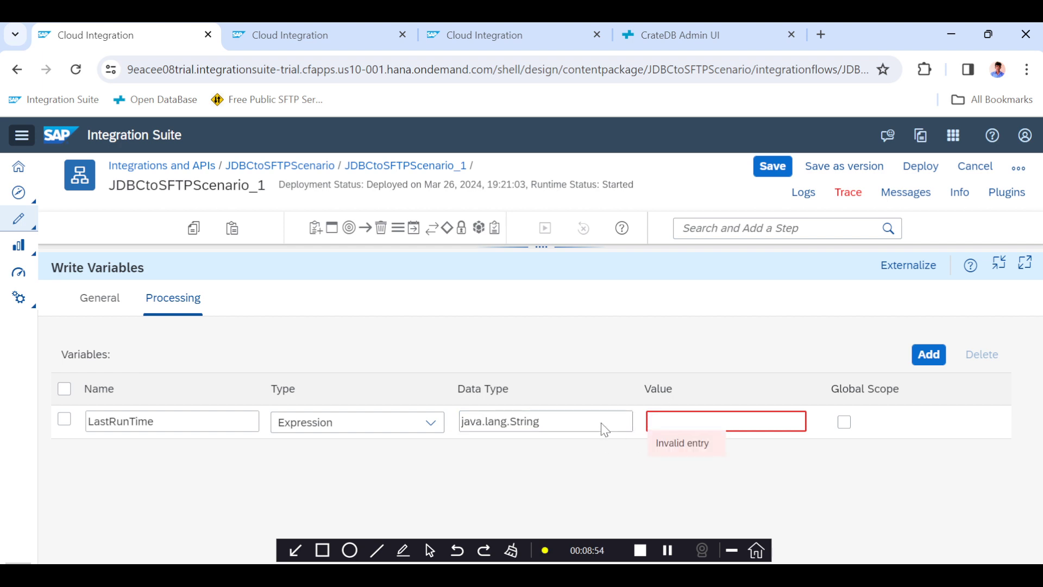
# Copy ${date:now:yyyy-MM-dd HH:mm:ss.SSS} from Notepad++ and paste it as the LastRunTime value.
pyautogui.hotkey('alt', 'Tab')
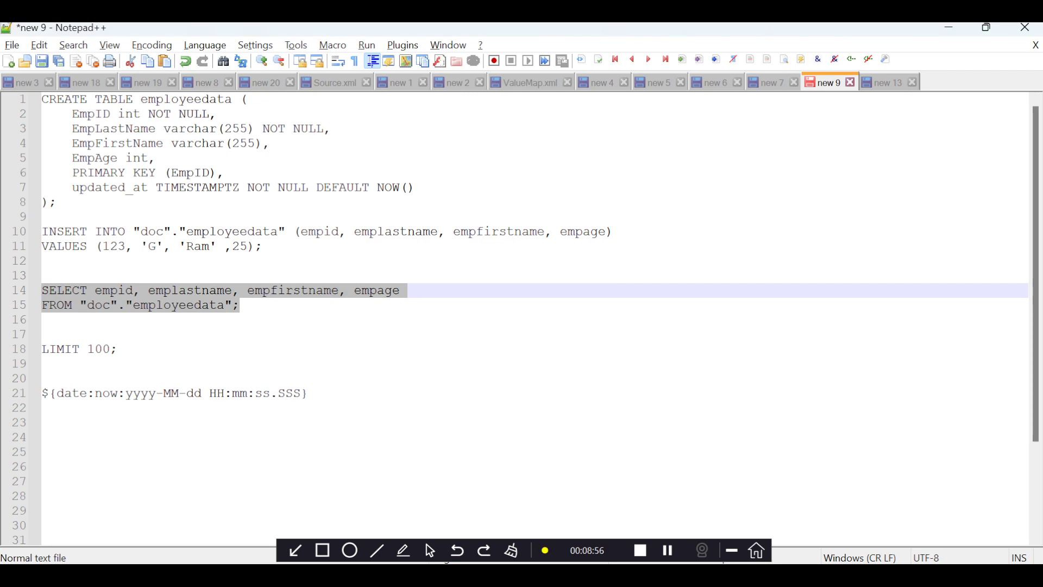
pyautogui.click(117, 349)
pyautogui.moveTo(309, 393); pyautogui.dragTo(42, 393)
pyautogui.hotkey('ctrl', 'c')
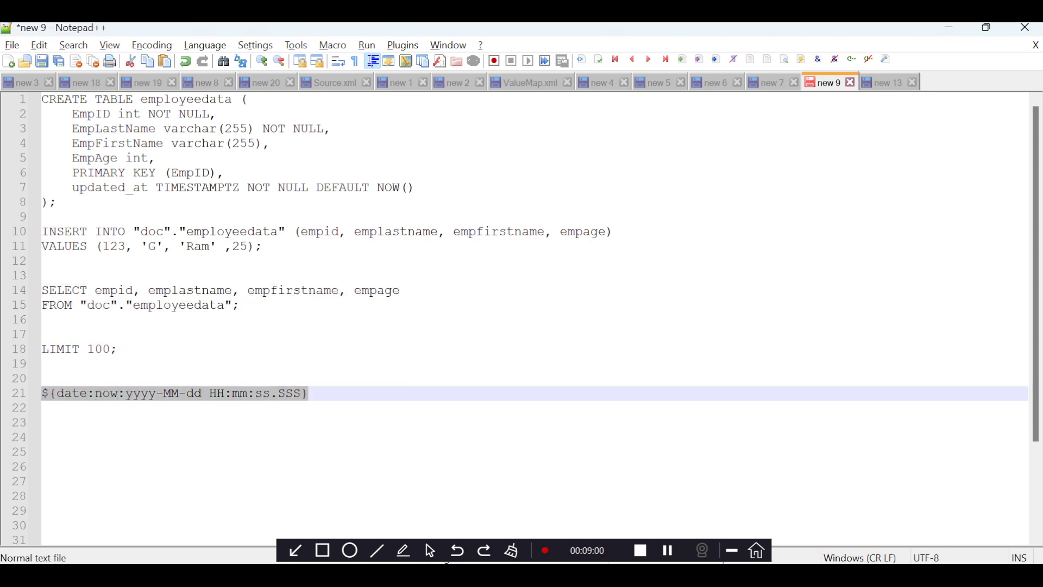
pyautogui.hotkey('alt', 'Tab')
pyautogui.hotkey('ctrl', 'v')
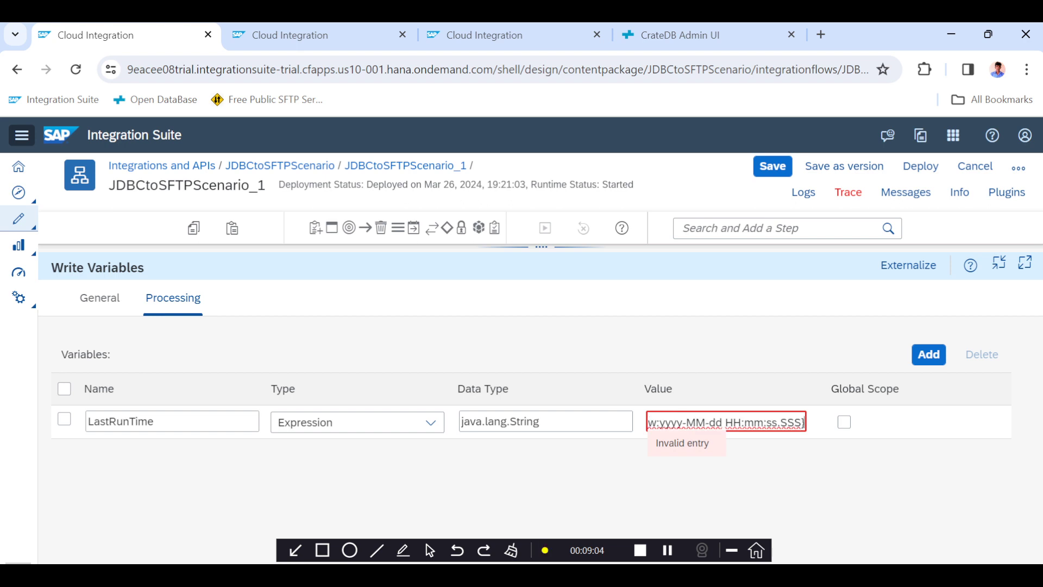
pyautogui.doubleClick(715, 422)
pyautogui.doubleClick(754, 423)
pyautogui.hotkey('alt', 'Tab')
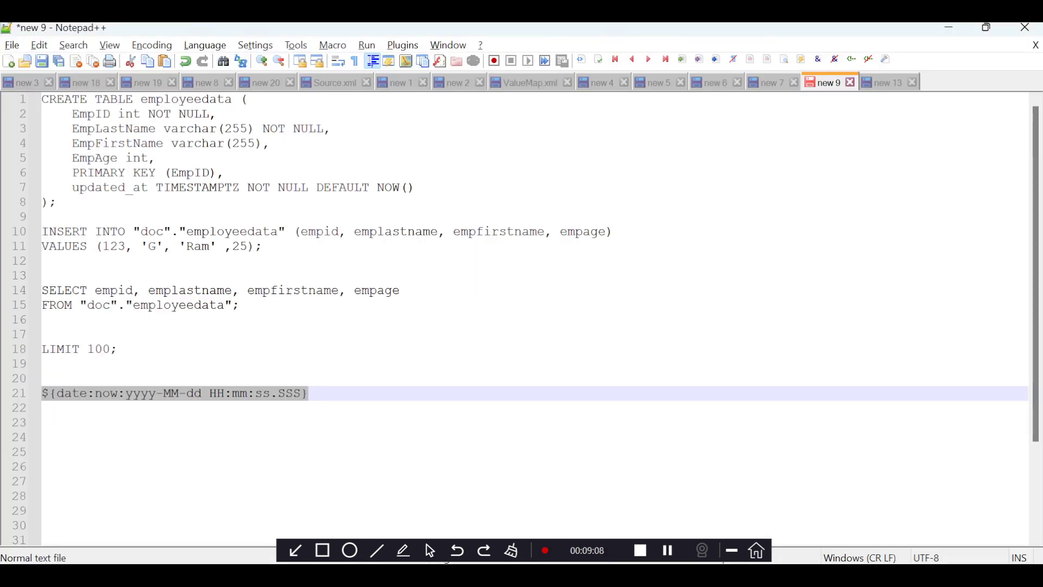
# Save the integration flow containing the new Write Variables step.
pyautogui.click(183, 408)
pyautogui.press('Up')
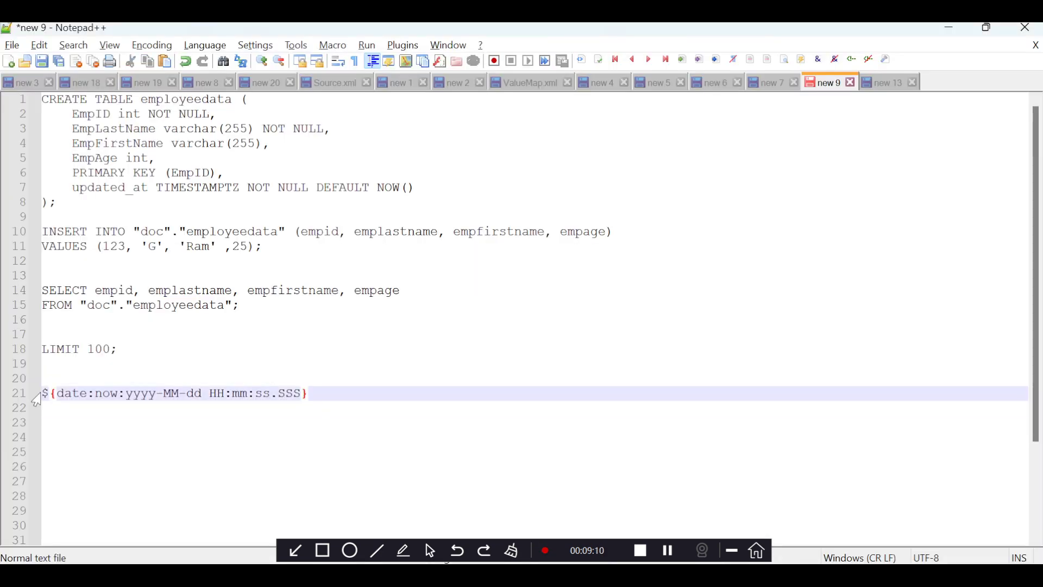
pyautogui.press('End')
pyautogui.press('Up')
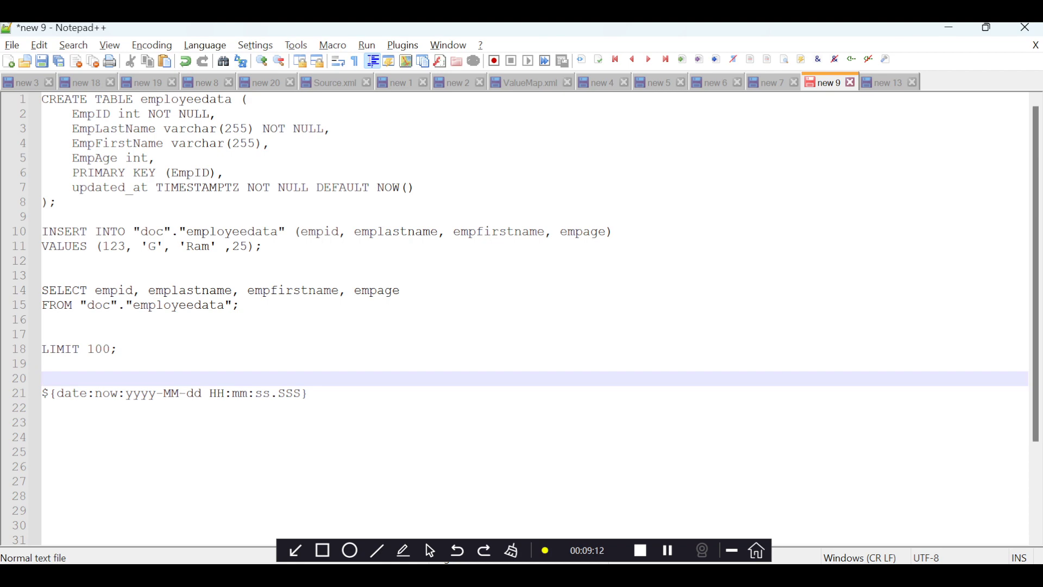
pyautogui.press('Down')
pyautogui.hotkey('shift', 'End')
pyautogui.hotkey('alt', 'Tab')
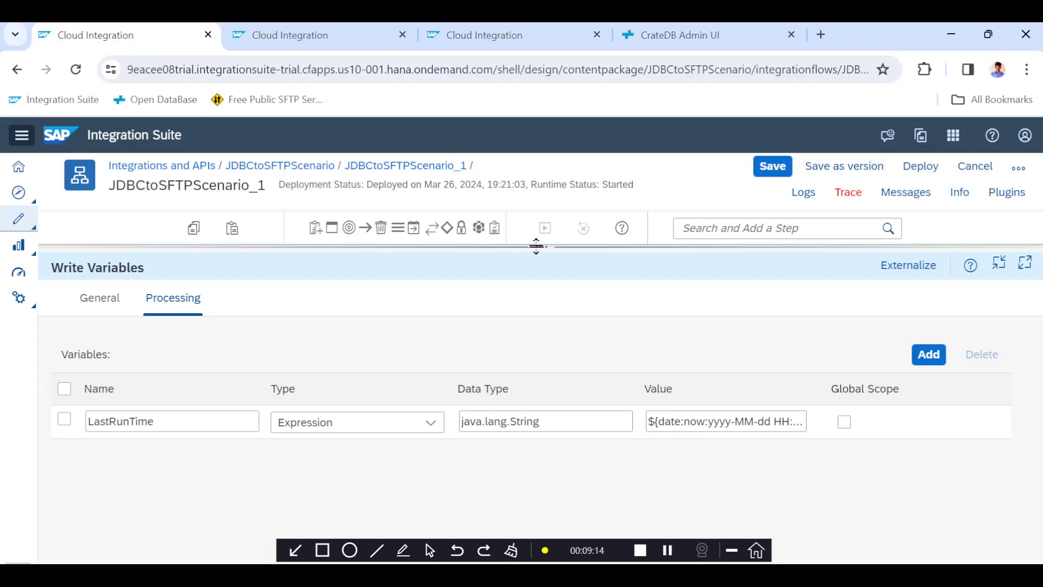
pyautogui.moveTo(536, 245); pyautogui.dragTo(539, 377)
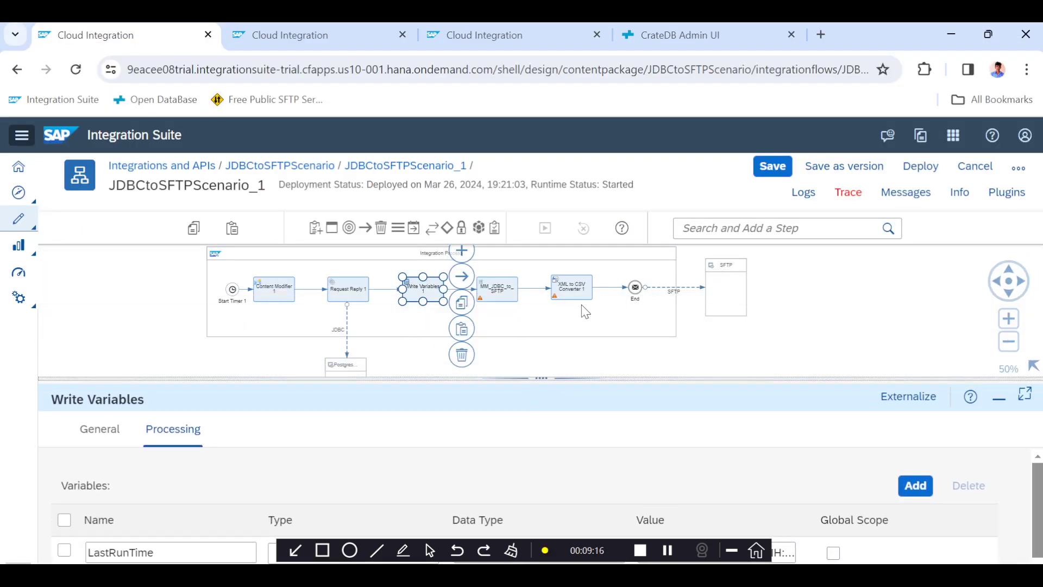
pyautogui.click(773, 165)
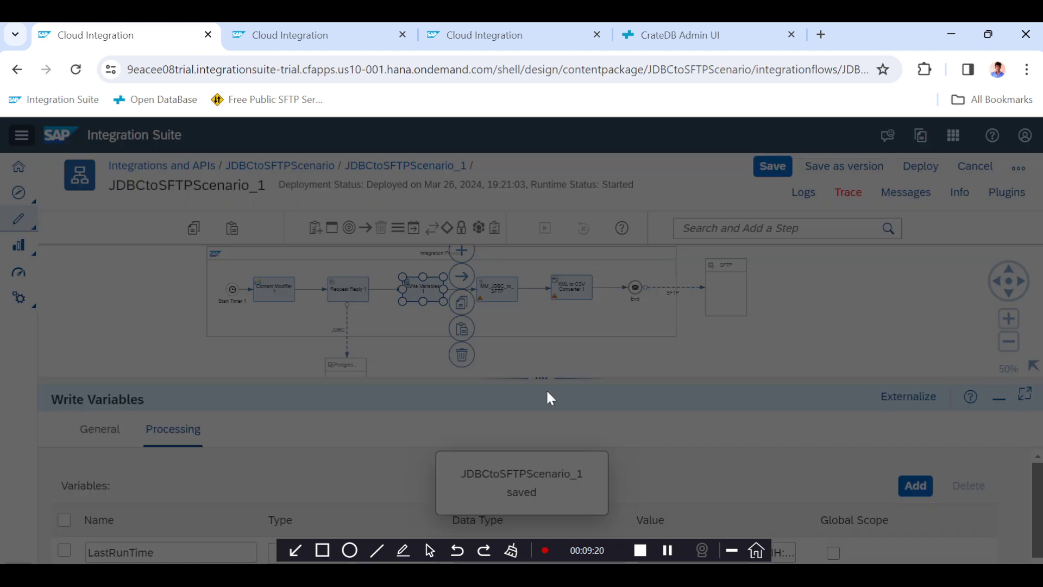
pyautogui.moveTo(545, 378); pyautogui.dragTo(547, 301)
pyautogui.click(168, 476)
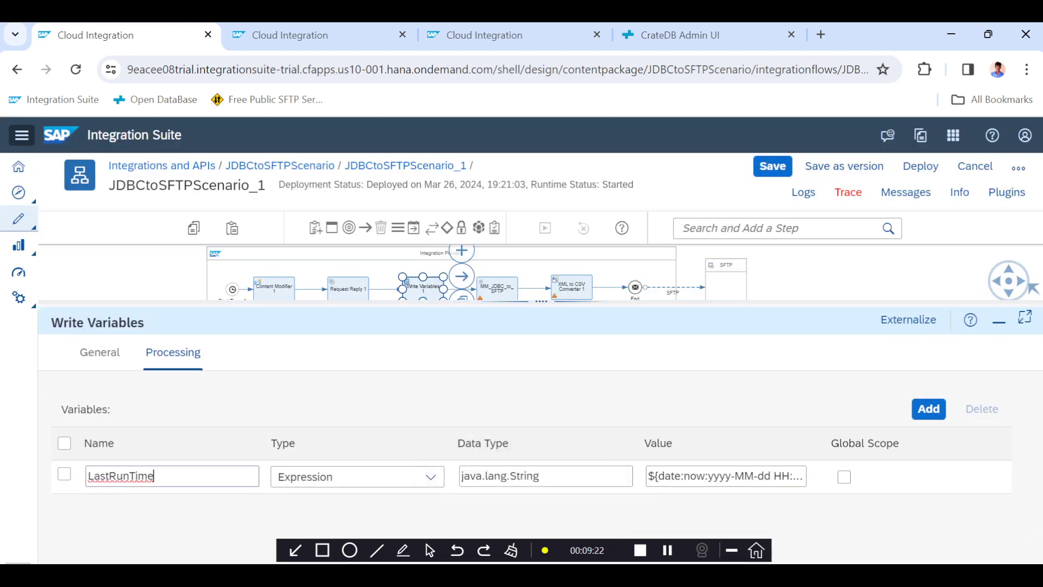
pyautogui.hotkey('ctrl', 'a')
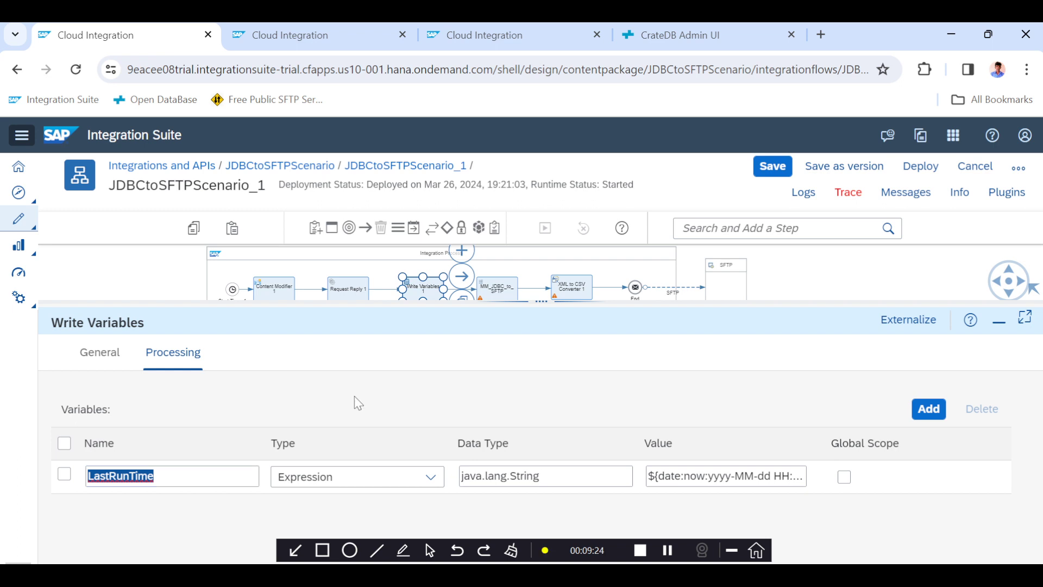
pyautogui.moveTo(530, 302); pyautogui.dragTo(521, 350)
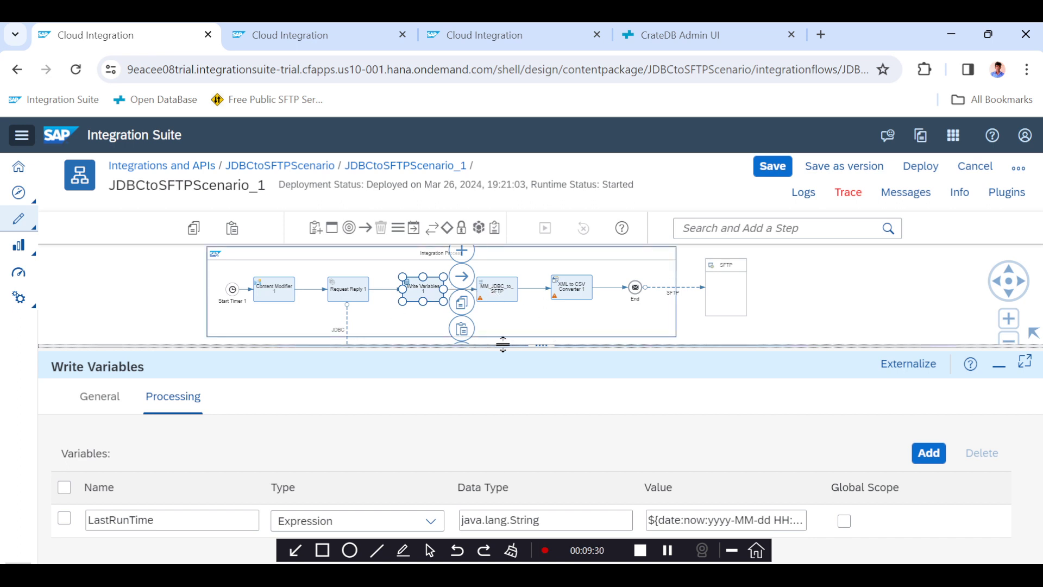
# Open the Manage Variables monitor from the monitoring Overview to check which variables are stored.
pyautogui.click(331, 50)
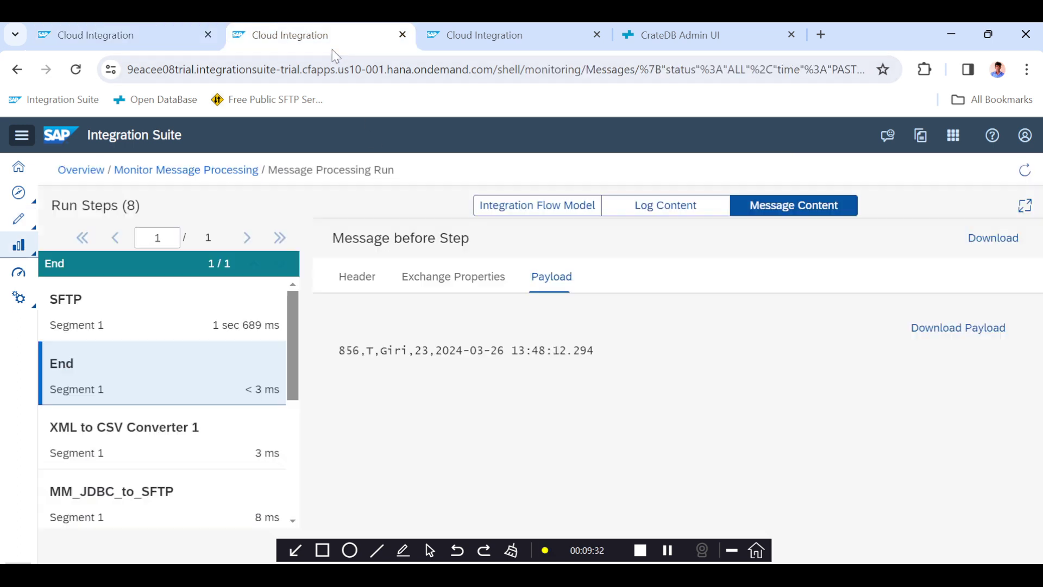
pyautogui.click(492, 39)
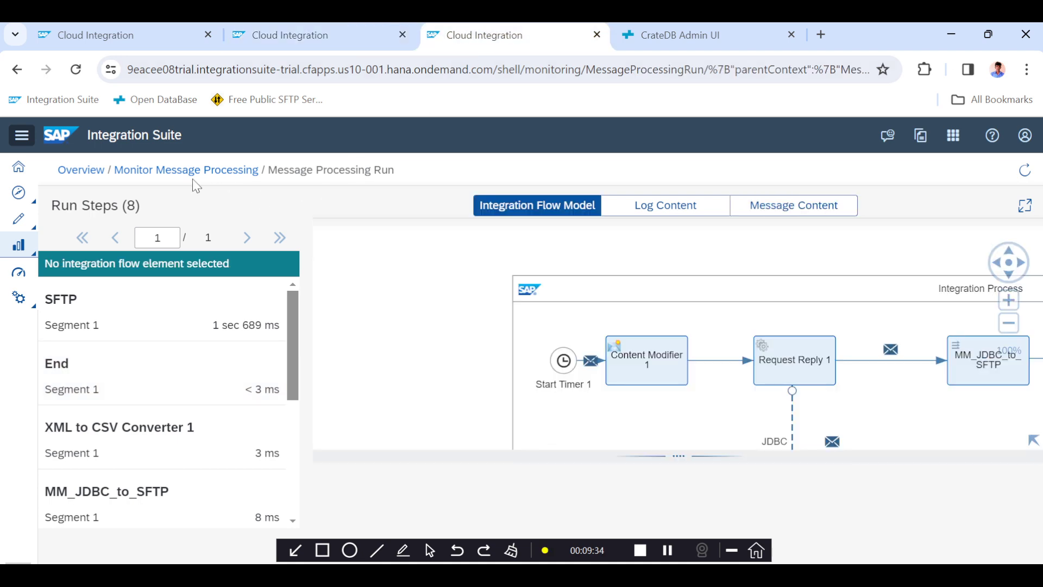
pyautogui.click(168, 173)
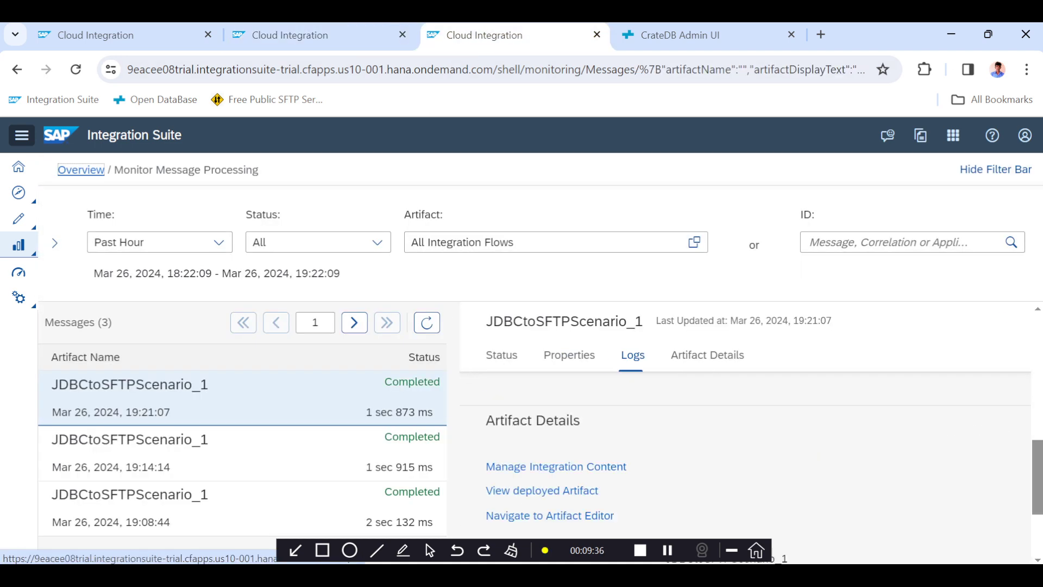
pyautogui.click(68, 171)
pyautogui.scroll(-10, 360, 325)
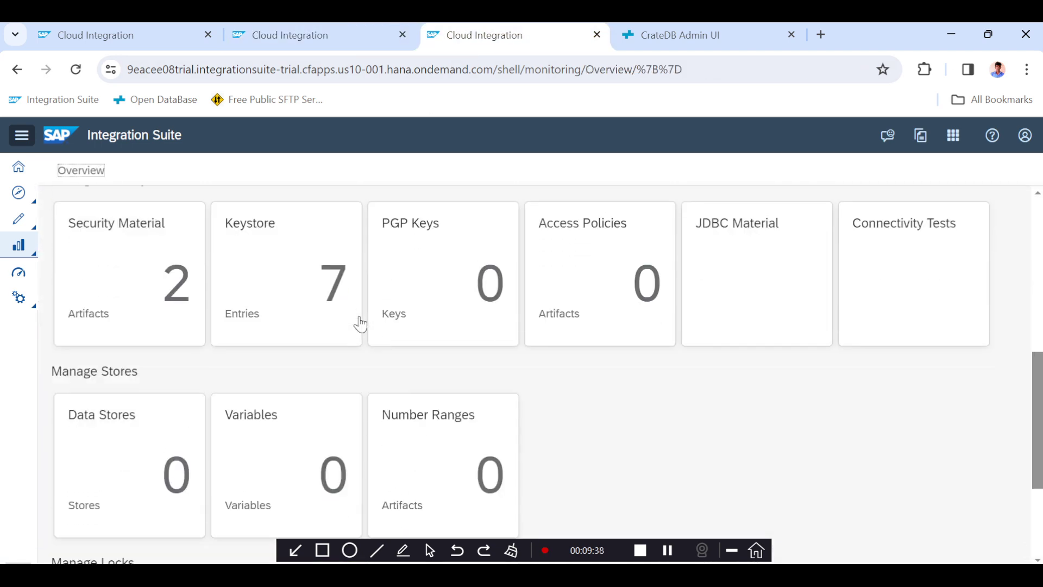
pyautogui.click(291, 346)
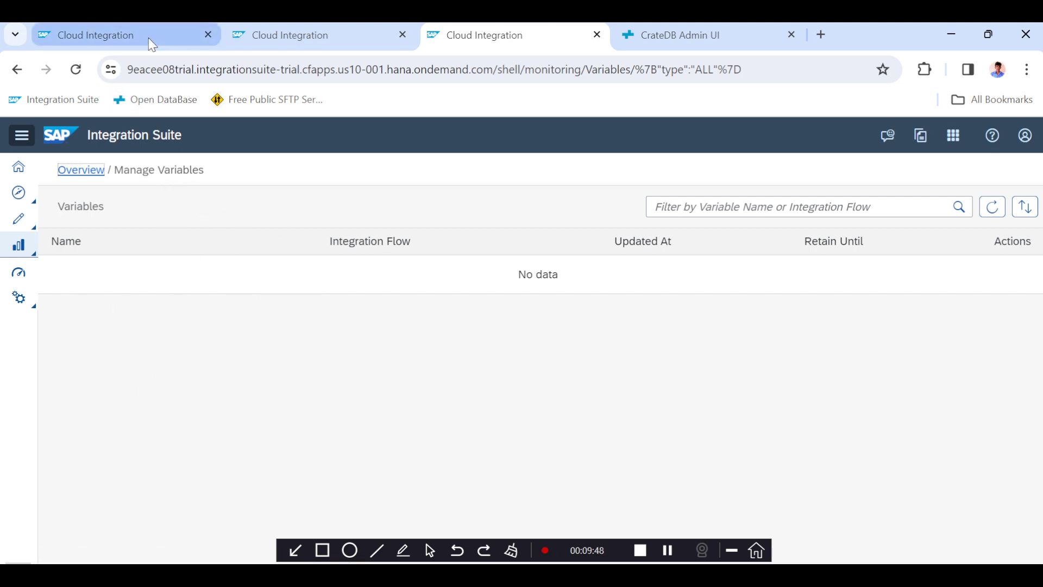
pyautogui.click(130, 35)
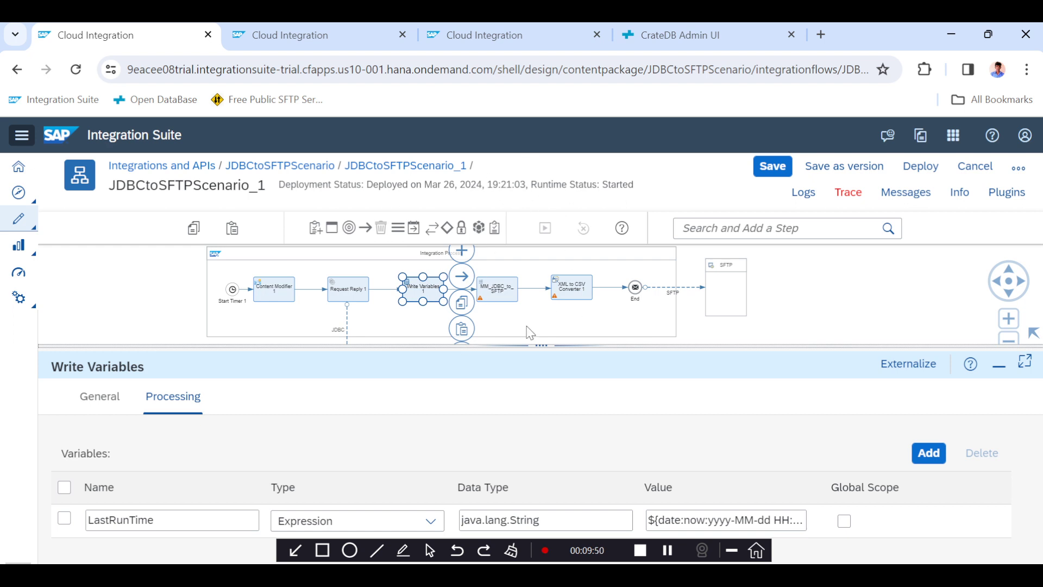
pyautogui.click(470, 44)
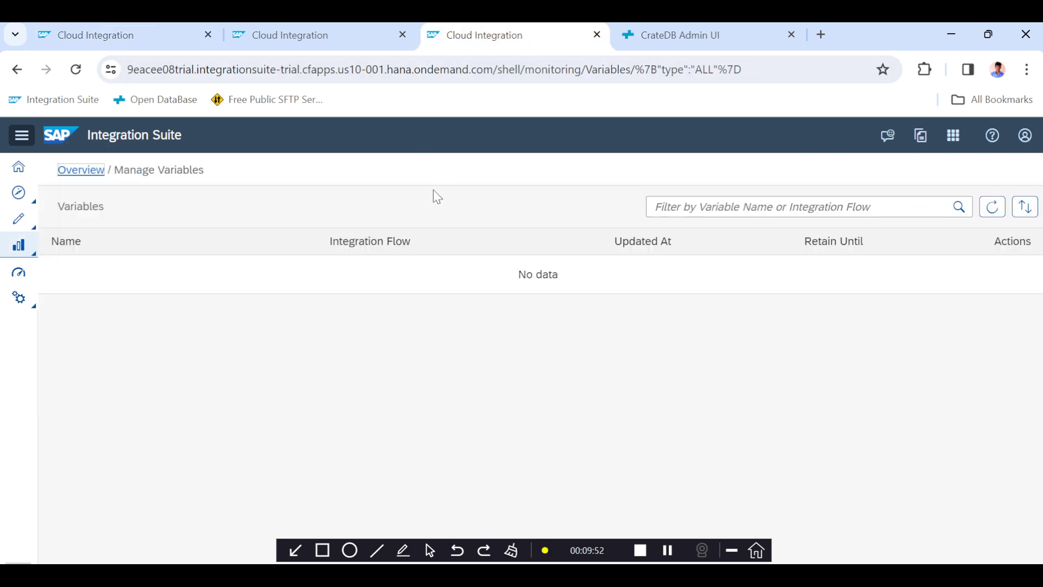
pyautogui.click(145, 42)
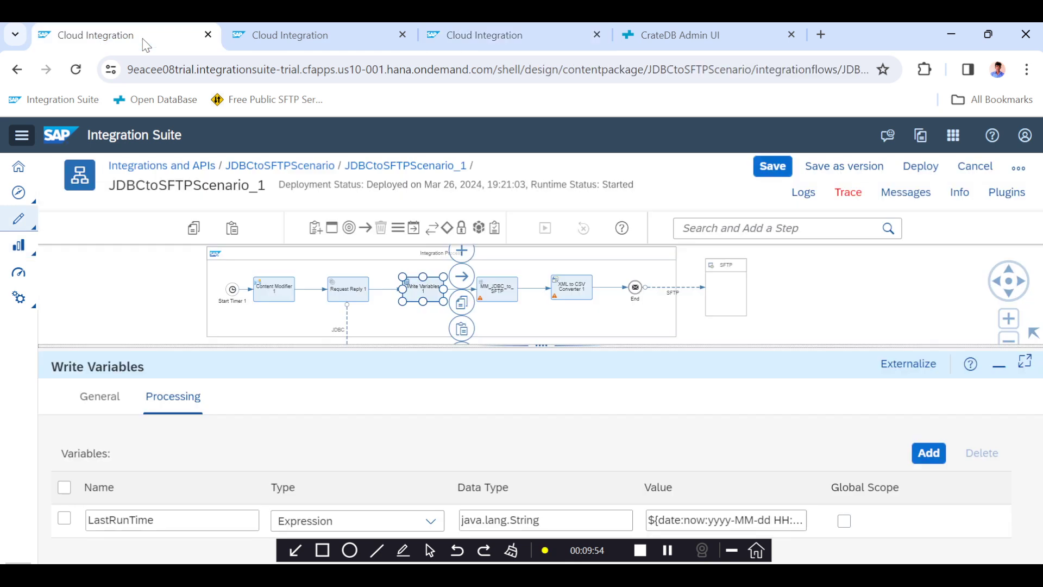
# Review the Content Modifier's query body, the Write Variables step and the JDBC adapter settings.
pyautogui.click(276, 293)
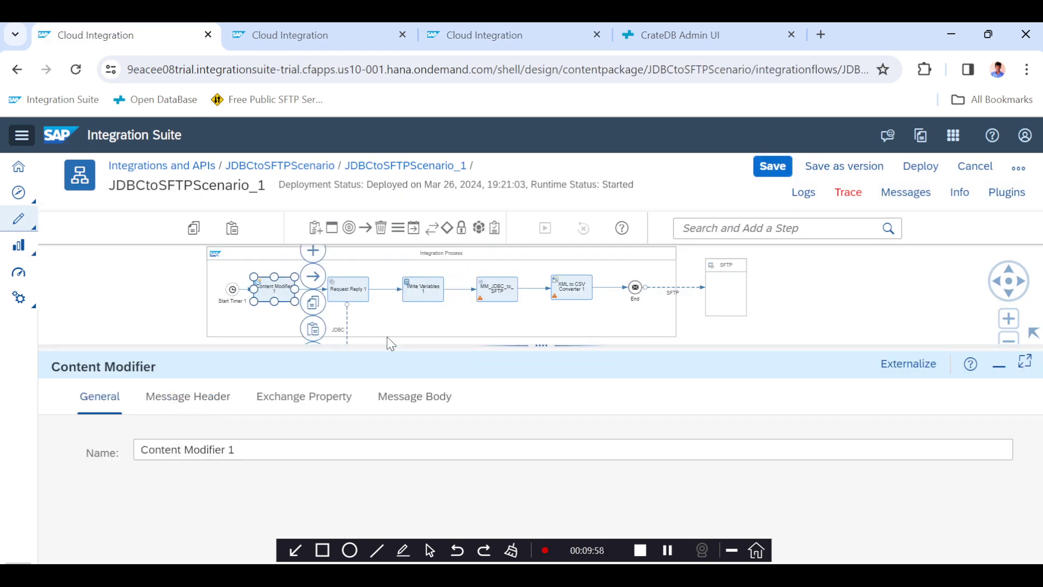
pyautogui.click(414, 395)
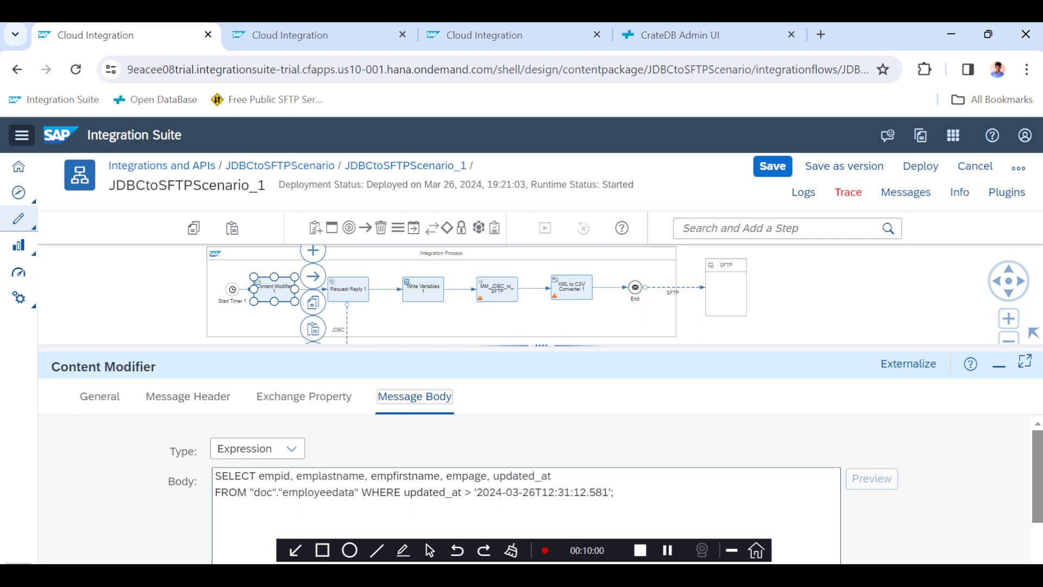
pyautogui.moveTo(610, 492); pyautogui.dragTo(476, 491)
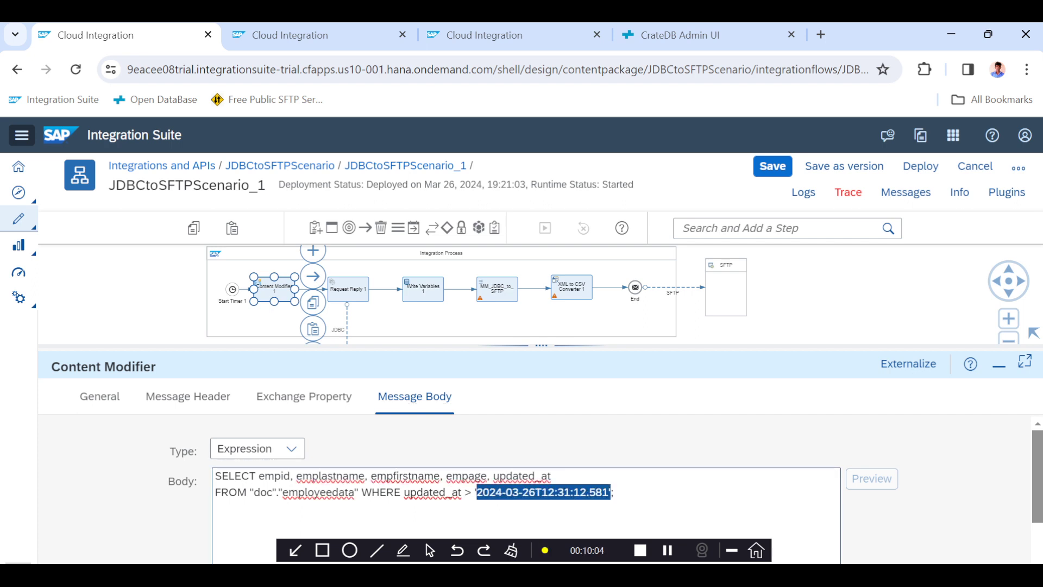
pyautogui.click(477, 492)
pyautogui.moveTo(477, 492); pyautogui.dragTo(608, 491)
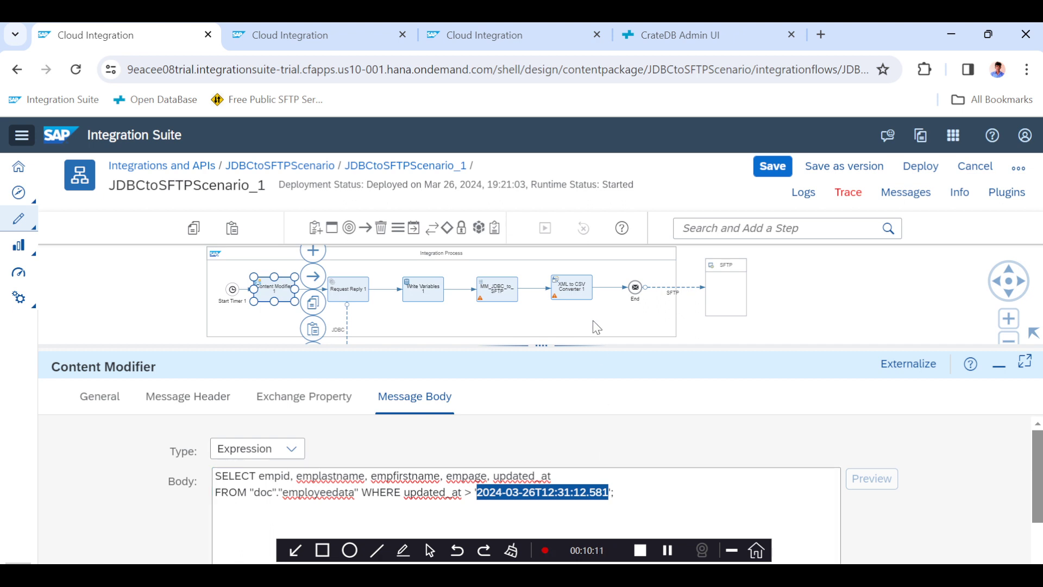
pyautogui.moveTo(526, 343); pyautogui.dragTo(523, 365)
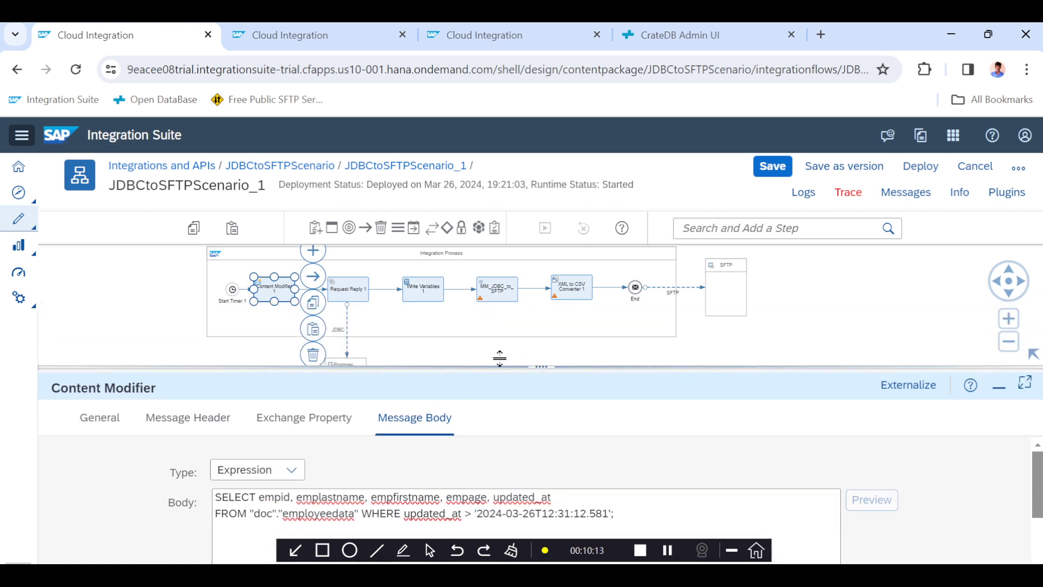
pyautogui.click(438, 299)
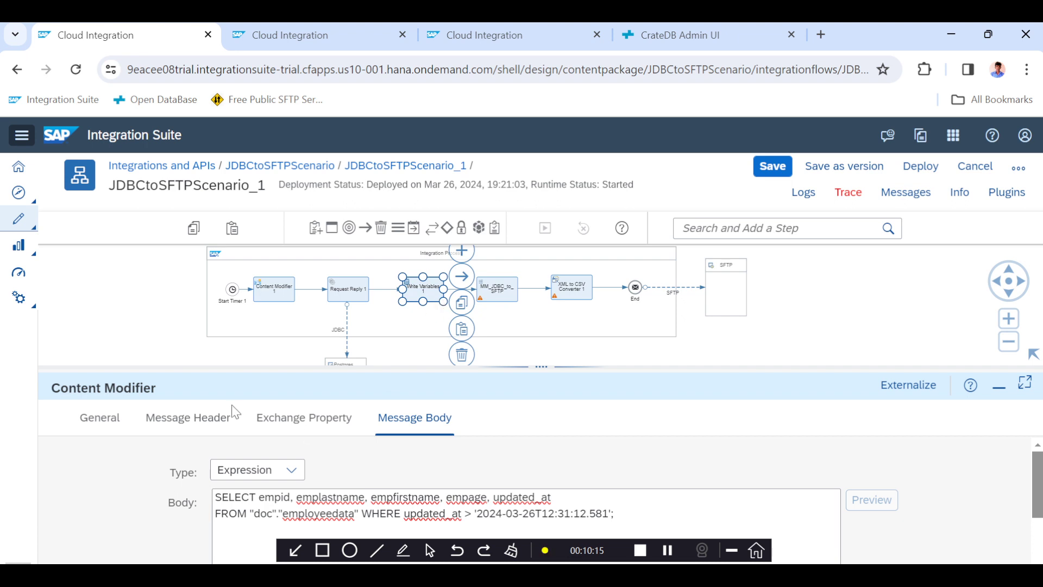
pyautogui.click(173, 417)
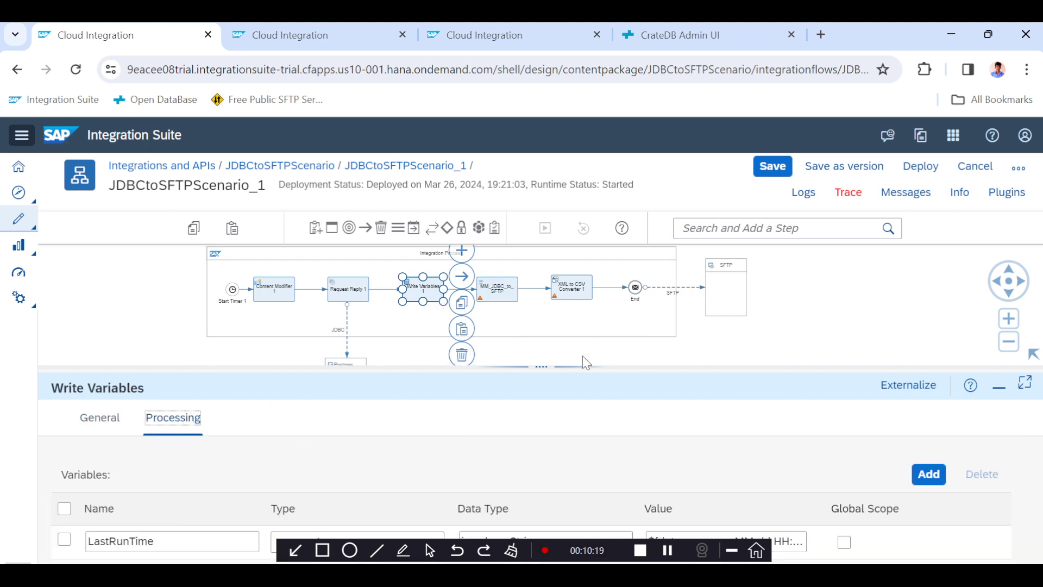
pyautogui.moveTo(523, 370); pyautogui.dragTo(516, 372)
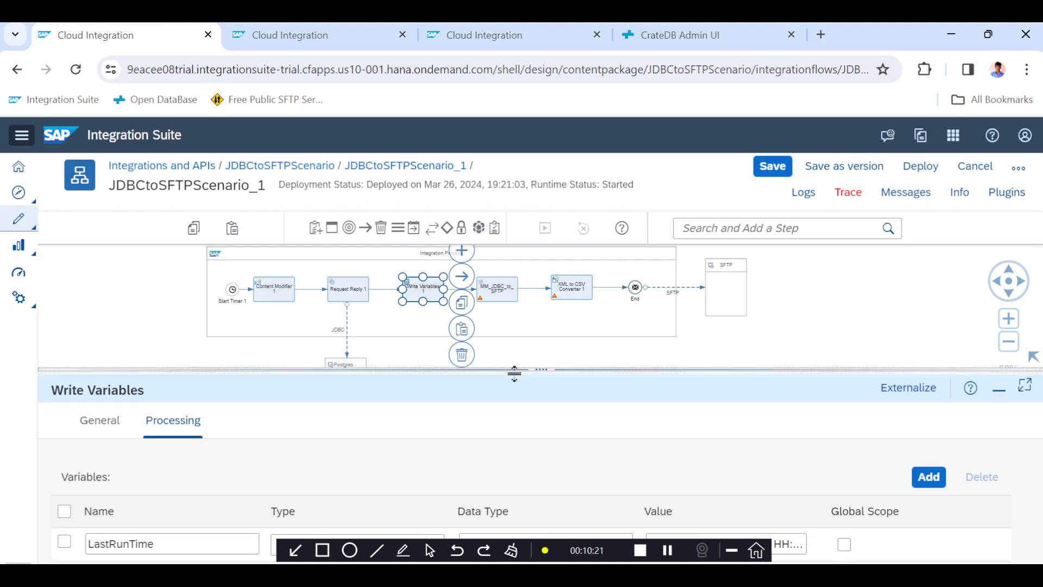
pyautogui.click(352, 356)
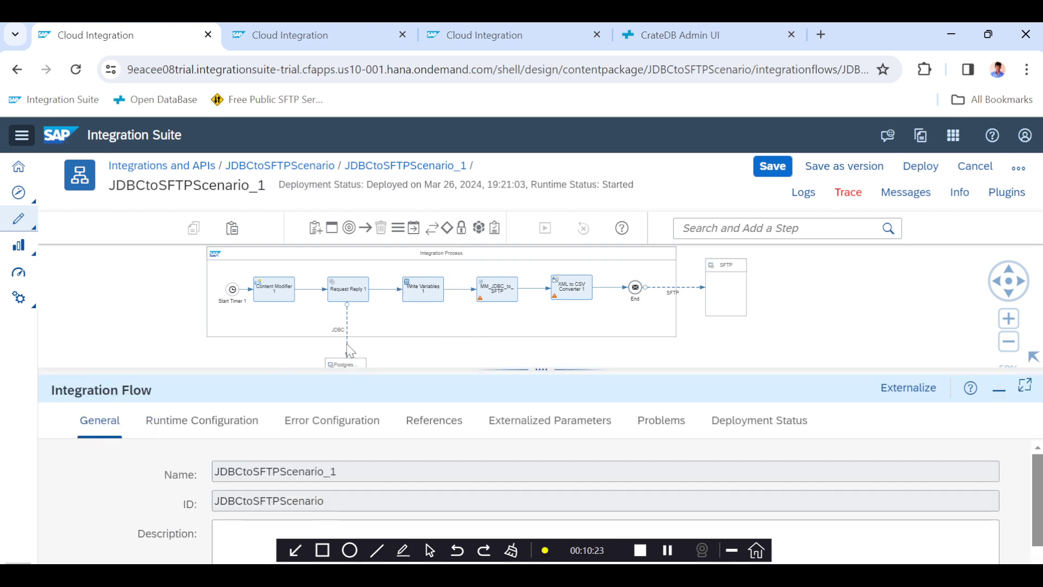
pyautogui.click(348, 351)
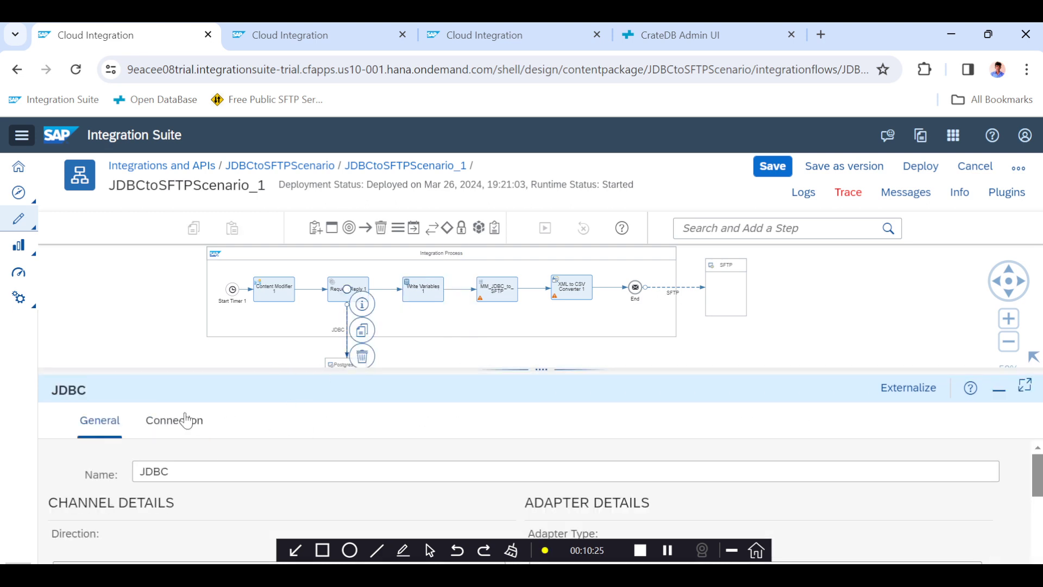
pyautogui.click(279, 295)
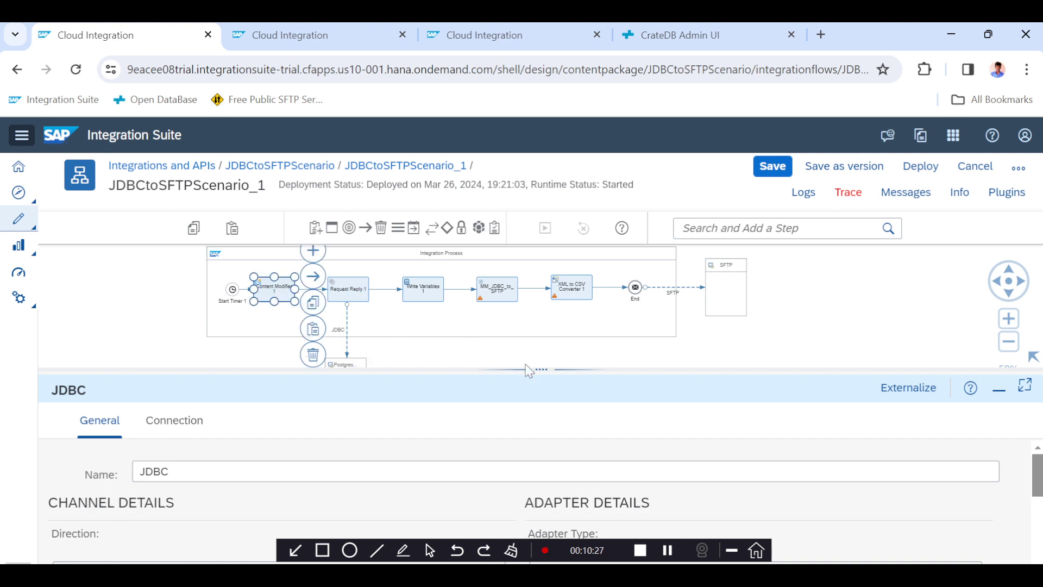
# Delete the WHERE clause with the hard-coded timestamp from the Content Modifier's SELECT query body.
pyautogui.moveTo(526, 370); pyautogui.dragTo(513, 306)
pyautogui.click(421, 359)
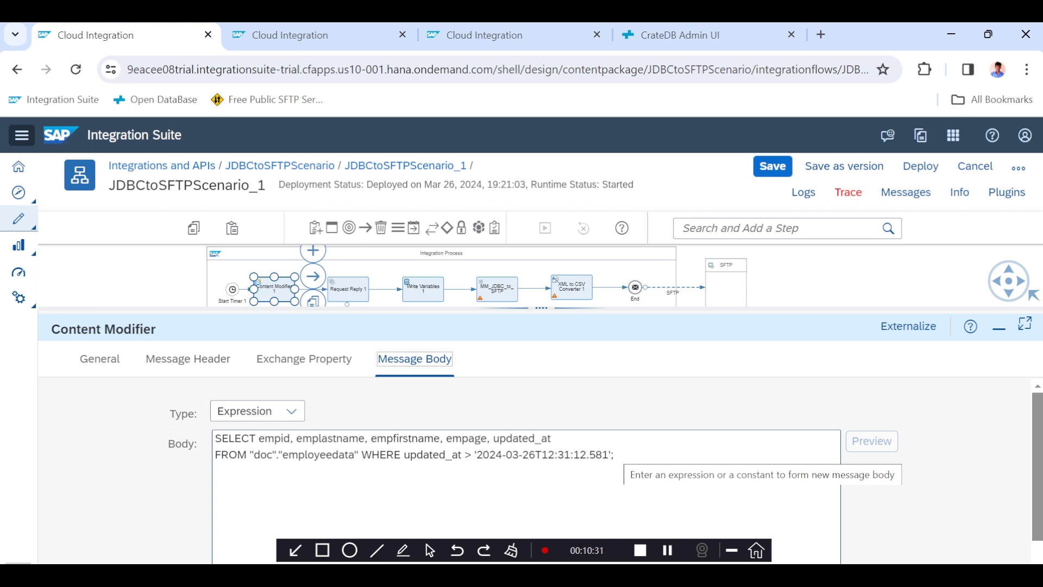
pyautogui.moveTo(615, 454); pyautogui.dragTo(362, 454)
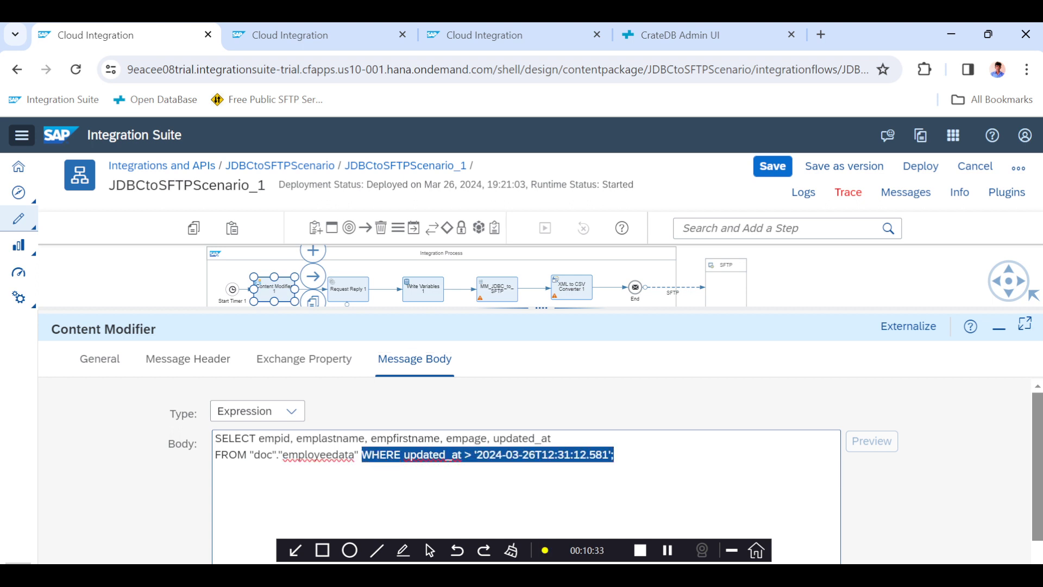
pyautogui.press('BackSpace')
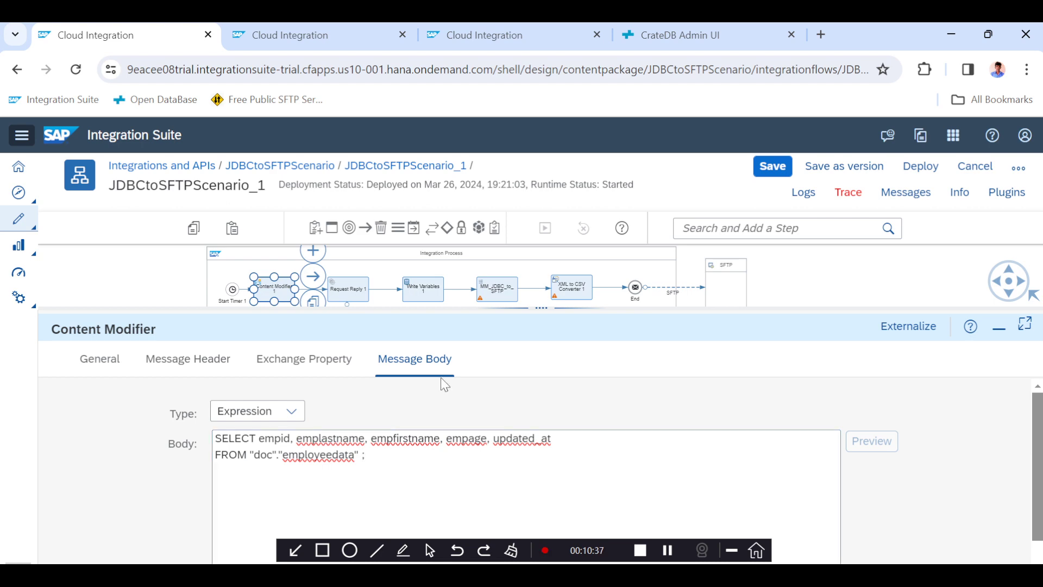
# Save and deploy the integration flow, acknowledging the deployment notice.
pyautogui.click(771, 166)
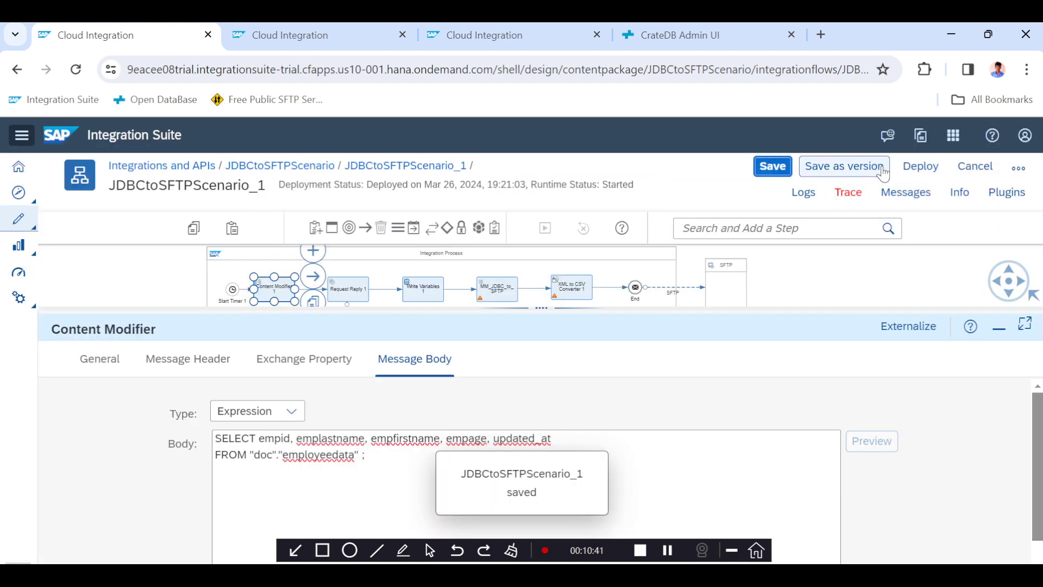
pyautogui.click(923, 168)
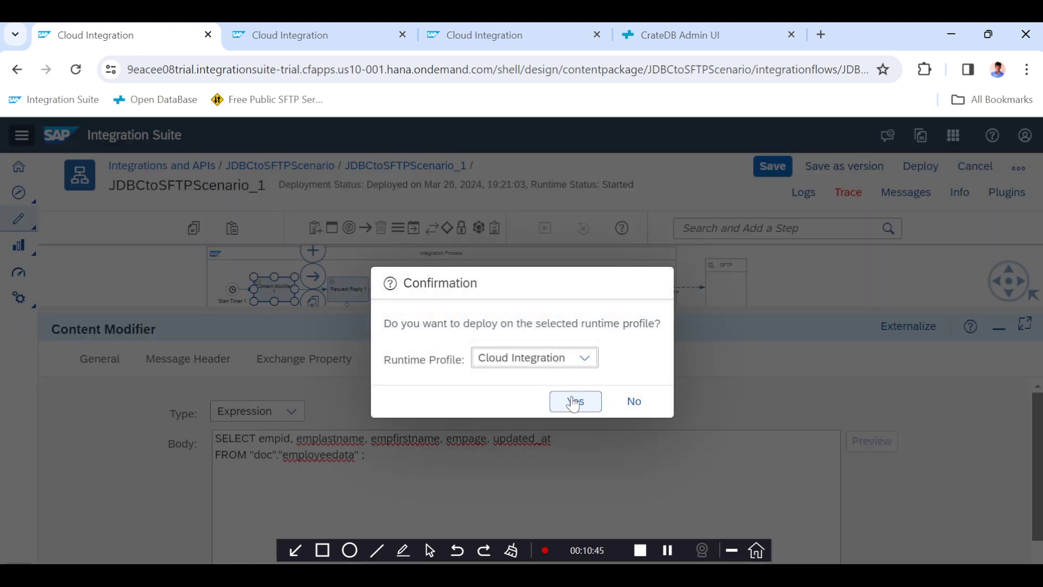
pyautogui.click(574, 402)
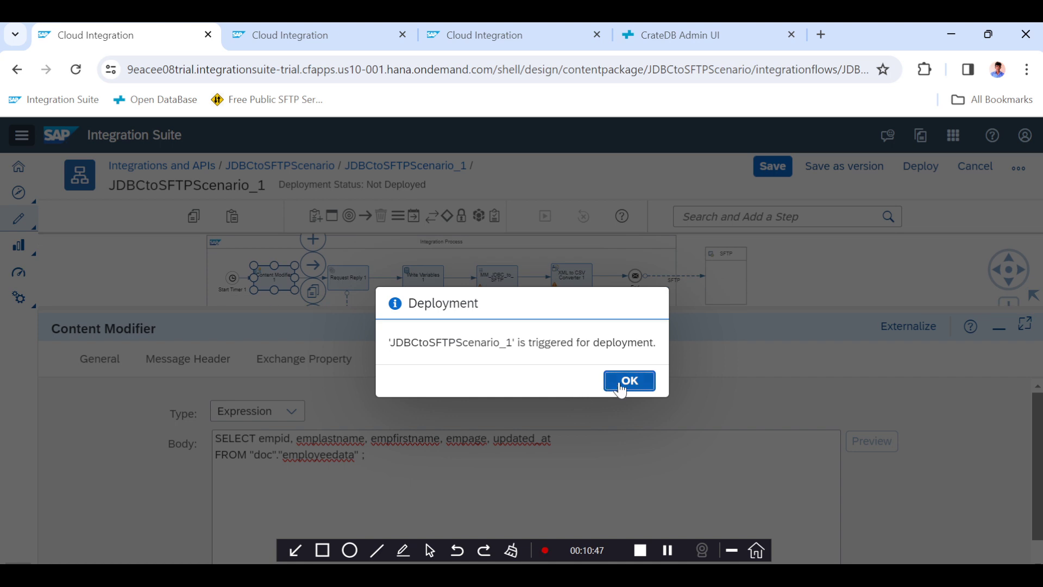
pyautogui.click(621, 386)
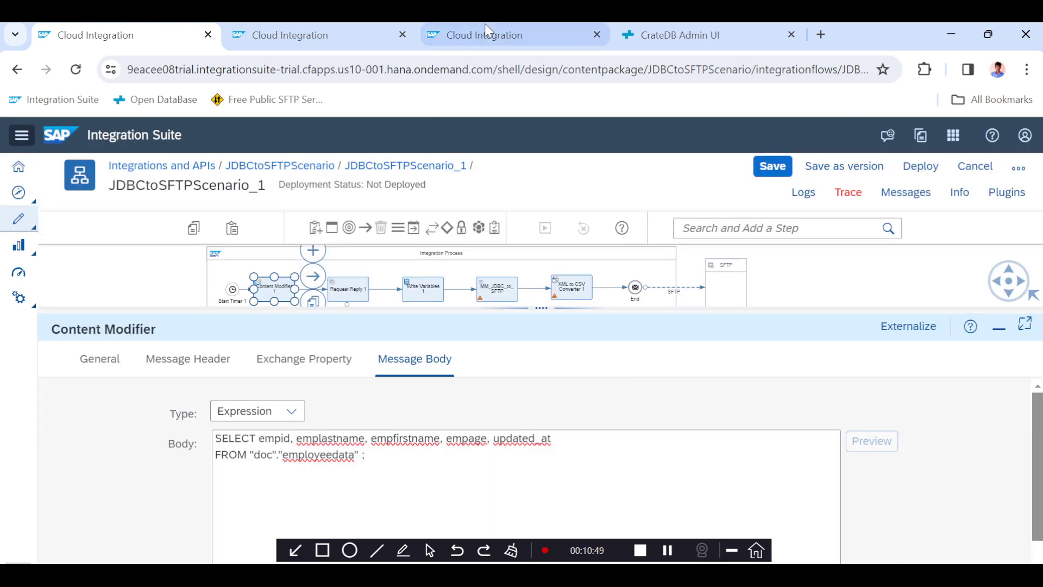
# Refresh the message processing monitor and open the latest JDBCtoSFTPScenario_1 run.
pyautogui.click(492, 36)
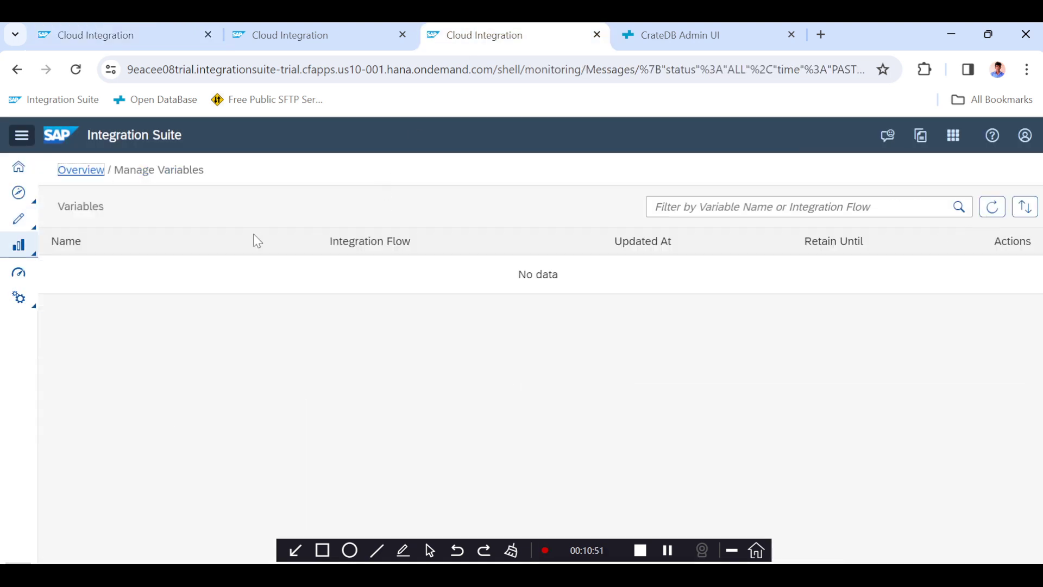
pyautogui.click(329, 26)
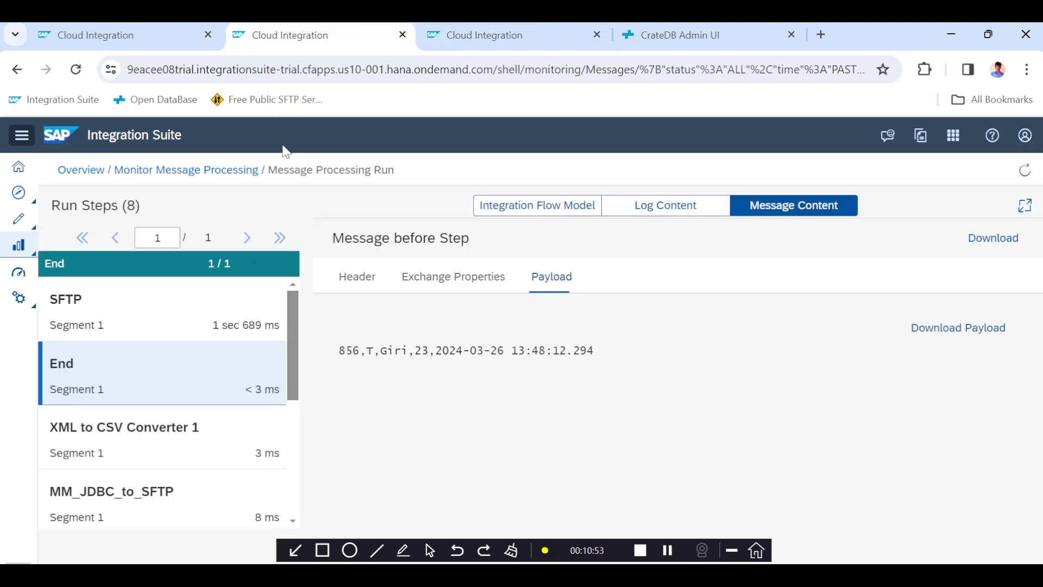
pyautogui.click(237, 177)
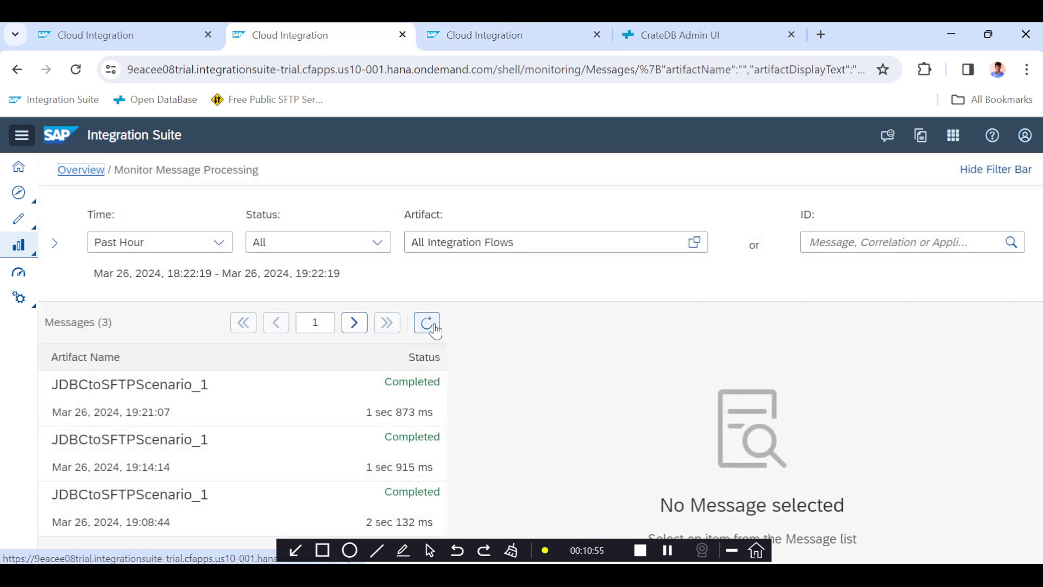
pyautogui.click(428, 324)
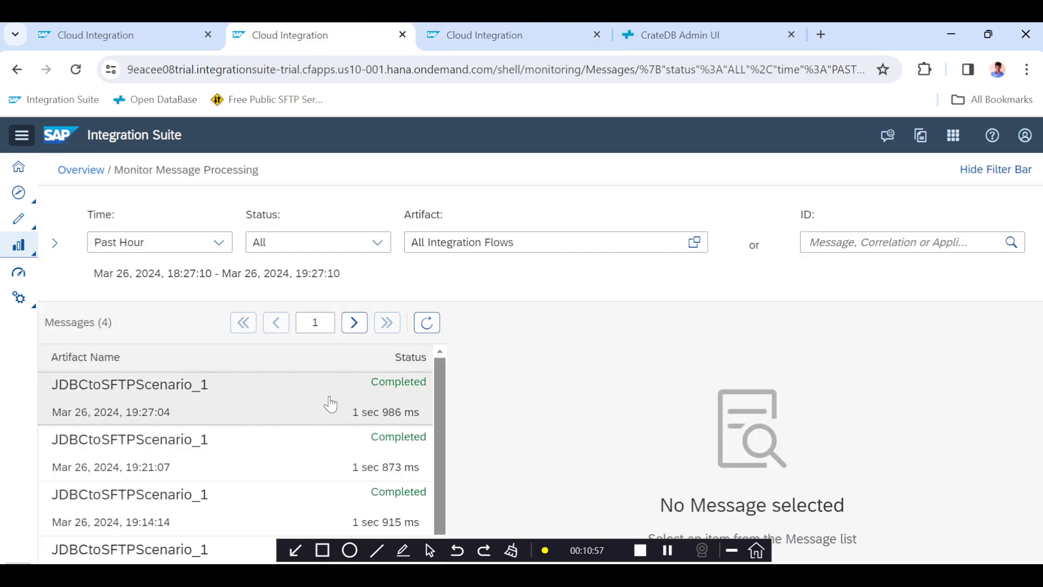
pyautogui.click(331, 403)
# Refresh the Manage Variables list to check for stored variables.
pyautogui.click(513, 43)
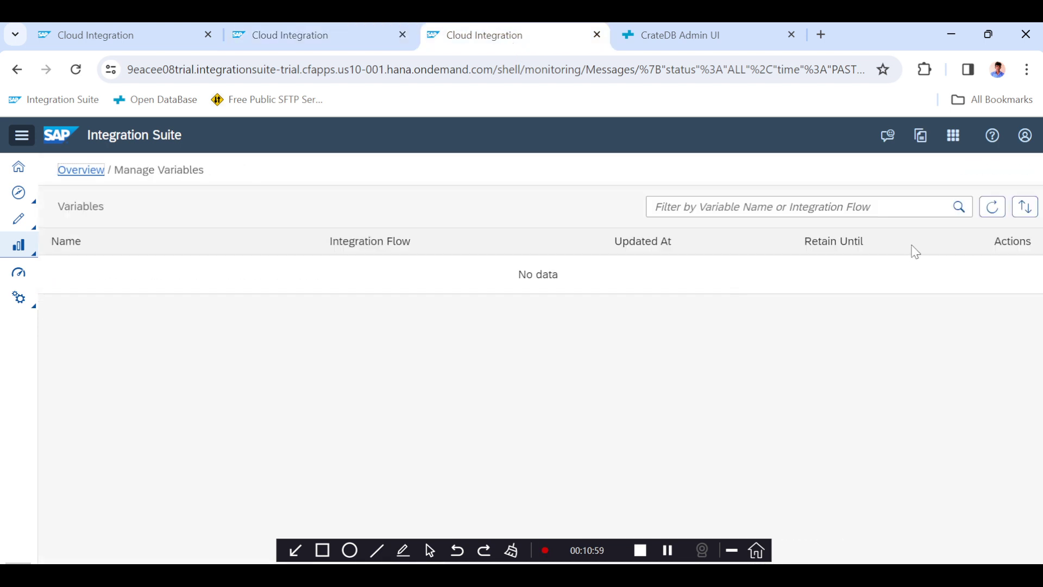
pyautogui.click(993, 207)
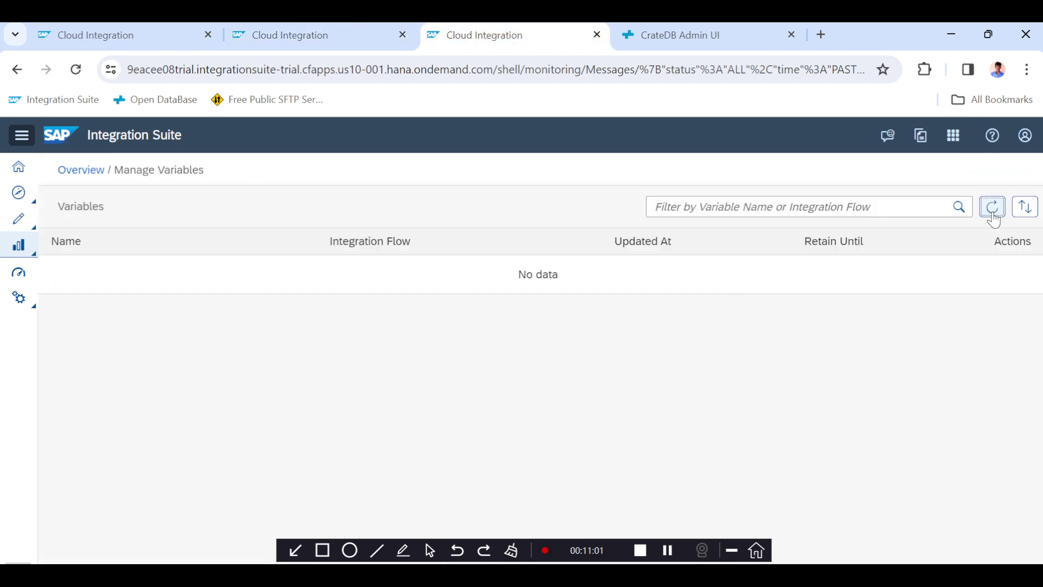
pyautogui.click(987, 206)
# Inspect the Write Variables step's LastRunTime value expression in the integration flow.
pyautogui.click(154, 43)
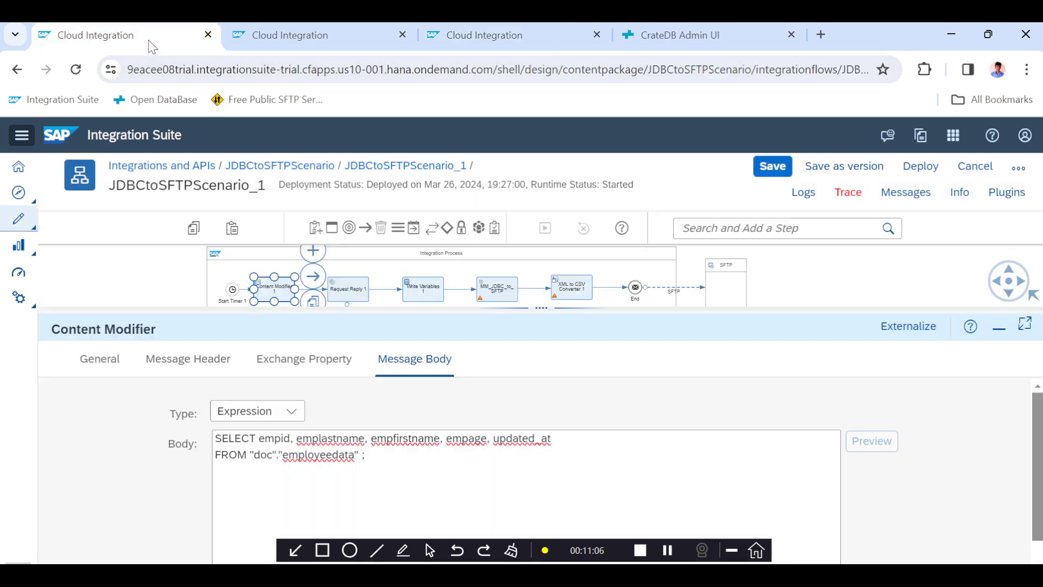
pyautogui.click(417, 284)
pyautogui.click(175, 363)
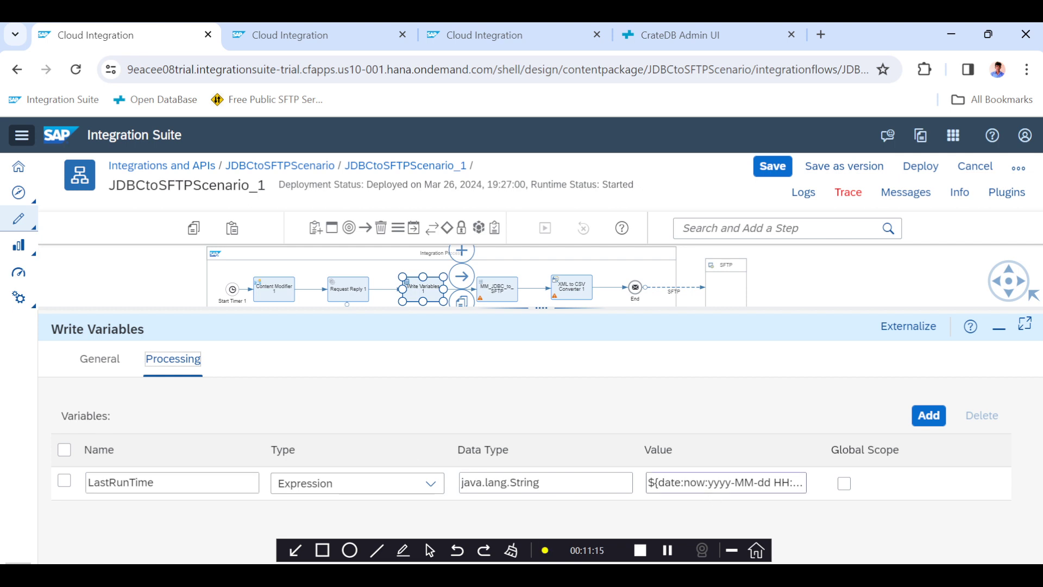
pyautogui.moveTo(715, 483); pyautogui.dragTo(842, 496)
# Open the stored LastRunTime variable's content and select its timestamp value.
pyautogui.click(478, 35)
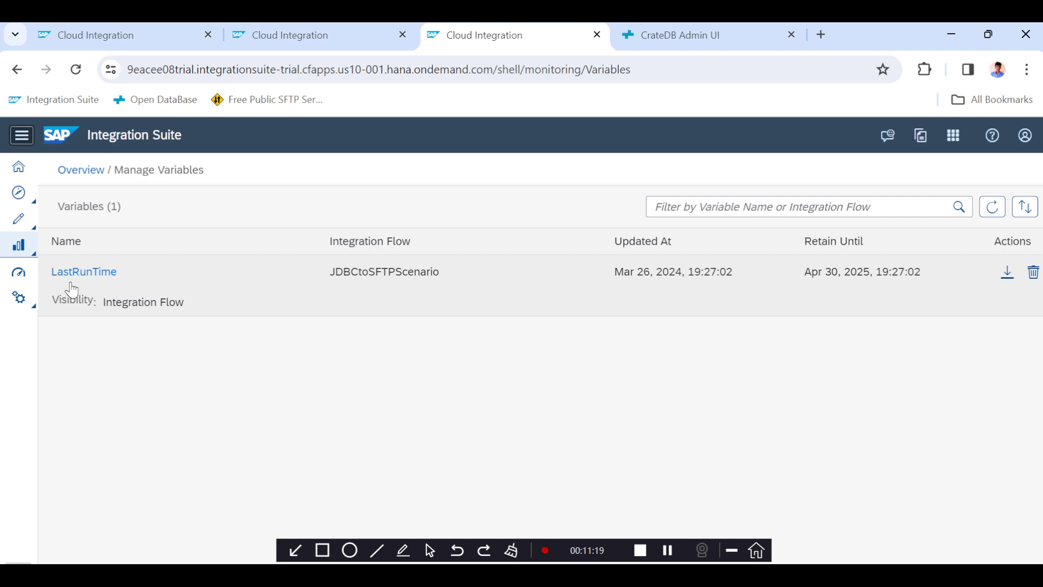
pyautogui.click(74, 273)
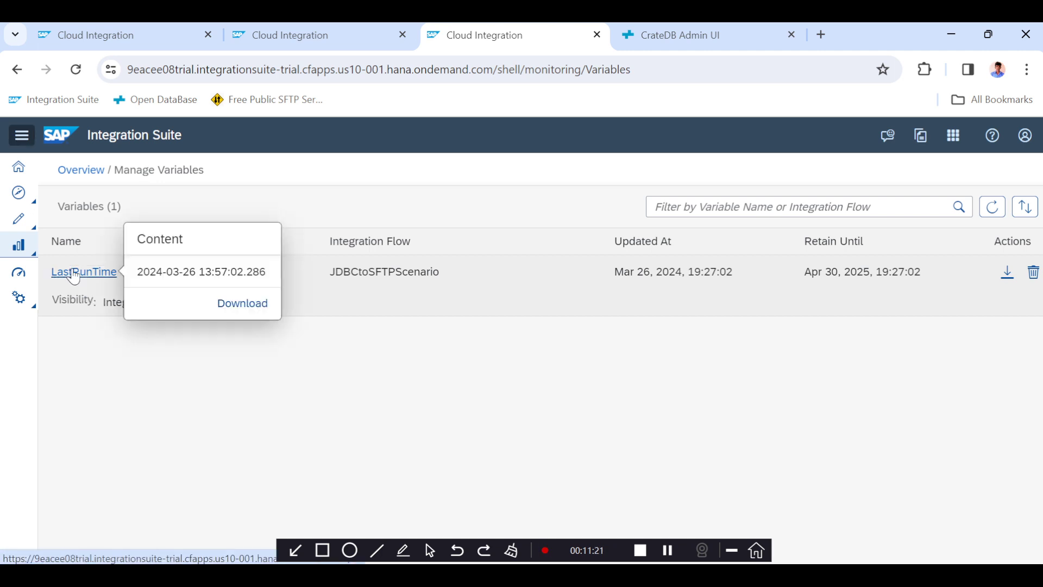
pyautogui.moveTo(137, 271); pyautogui.dragTo(252, 271)
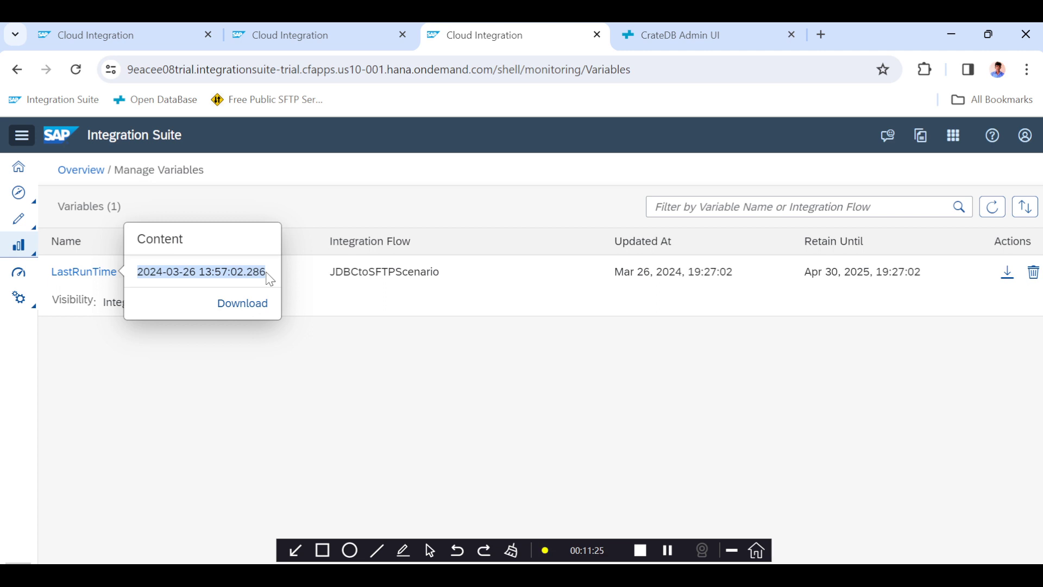
pyautogui.click(81, 356)
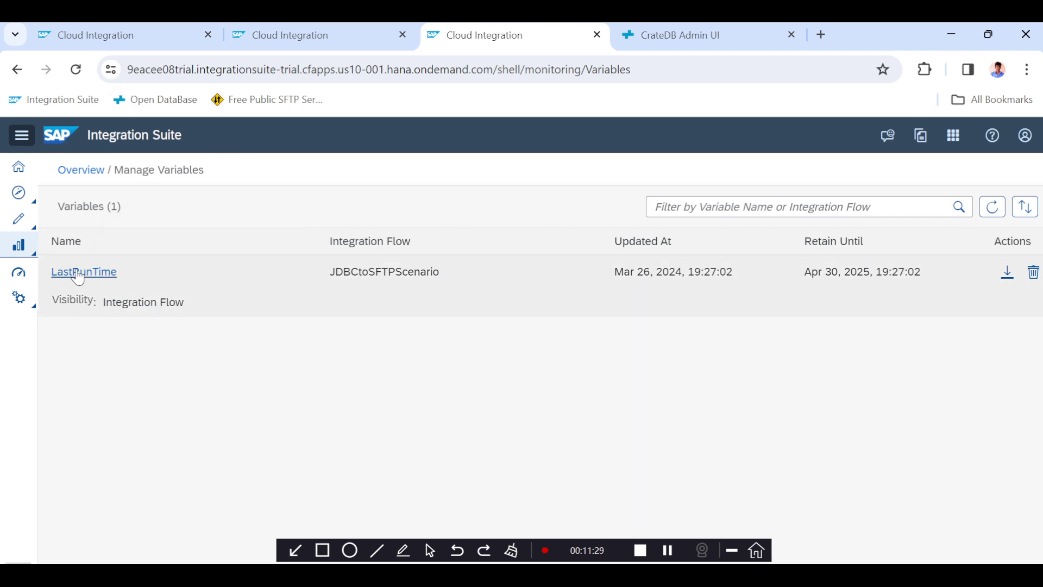
# Add an exchange property named LastRun with source type Local Variable in the Content Modifier.
pyautogui.click(99, 45)
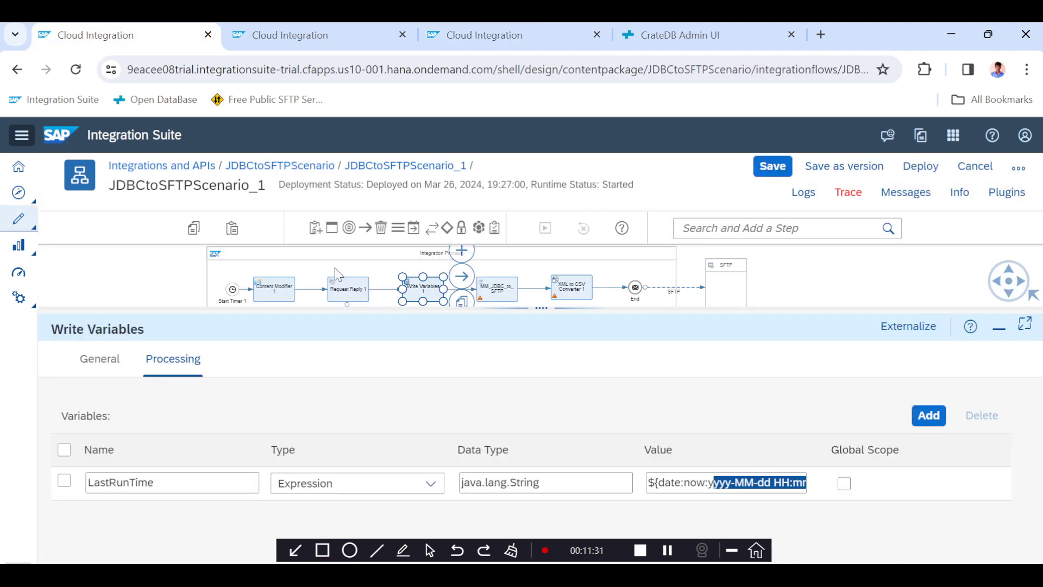
pyautogui.click(277, 293)
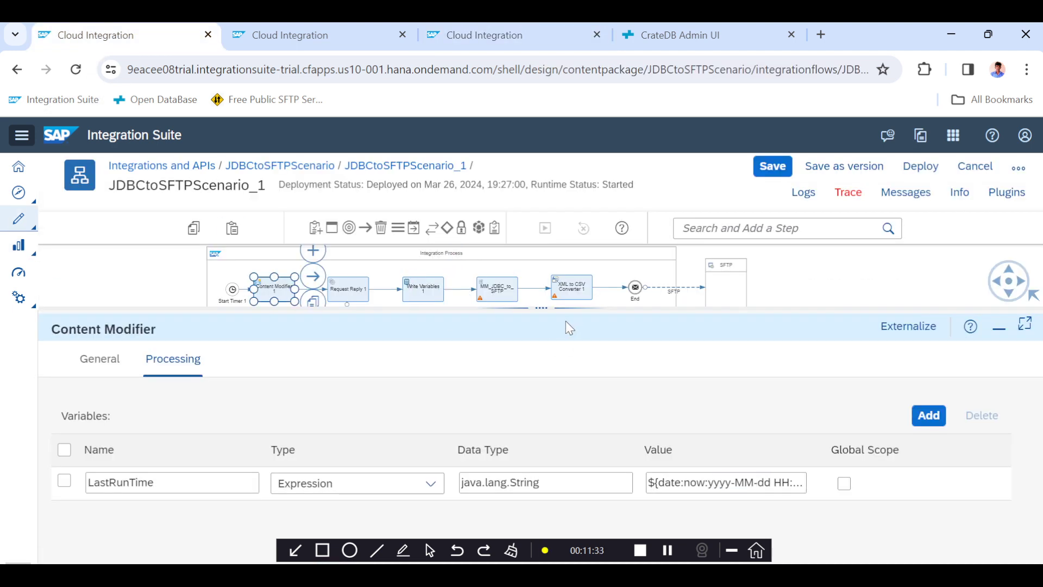
pyautogui.moveTo(557, 311); pyautogui.dragTo(541, 249)
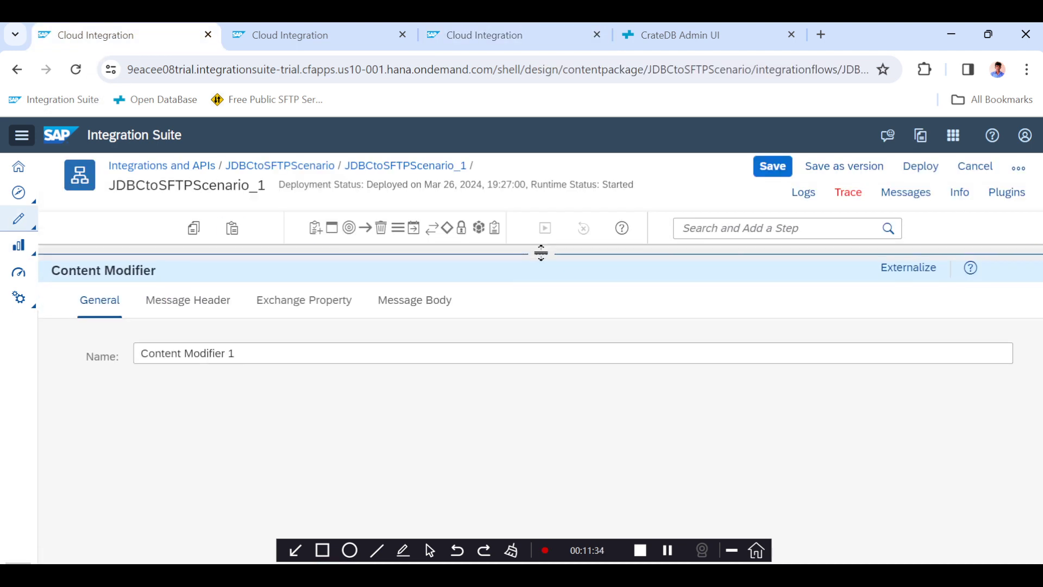
pyautogui.click(294, 301)
pyautogui.click(772, 356)
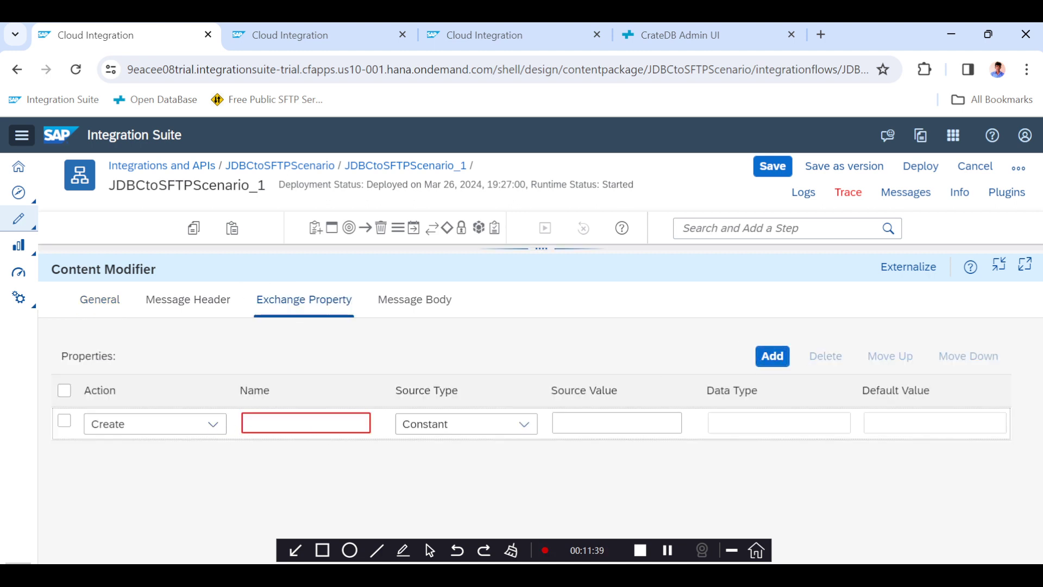
pyautogui.click(306, 423)
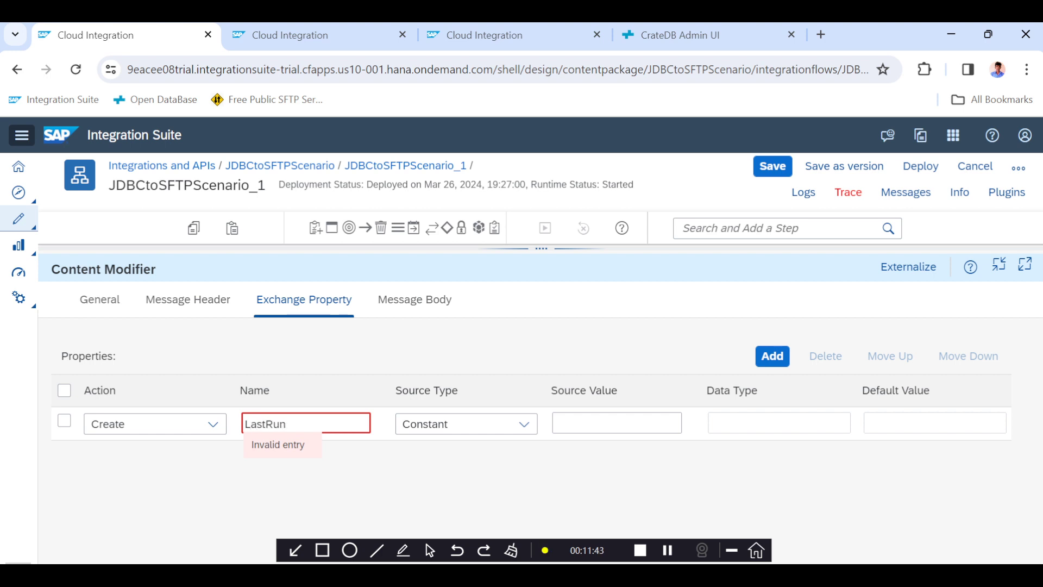
pyautogui.click(449, 425)
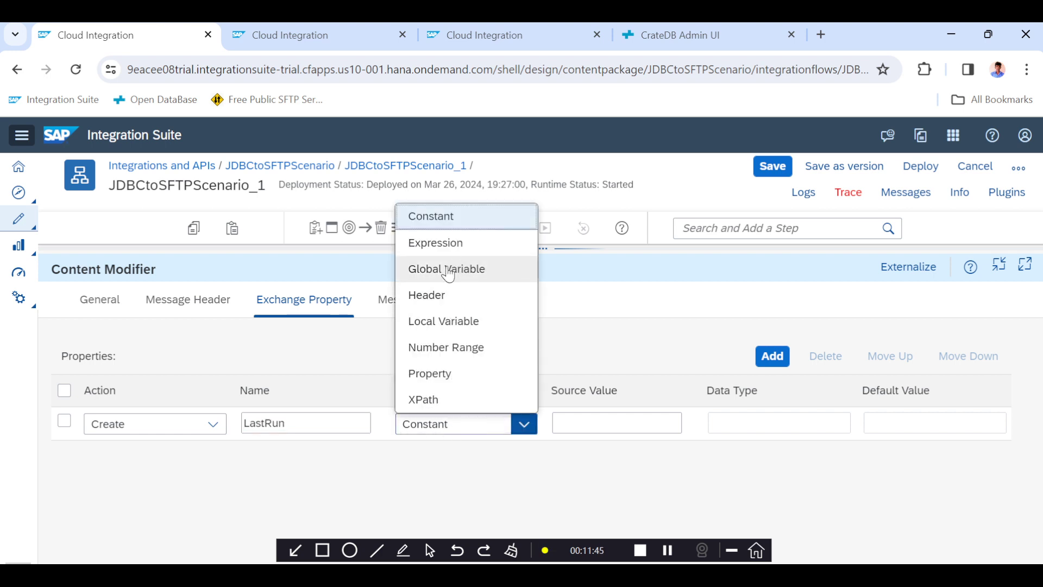
pyautogui.click(441, 321)
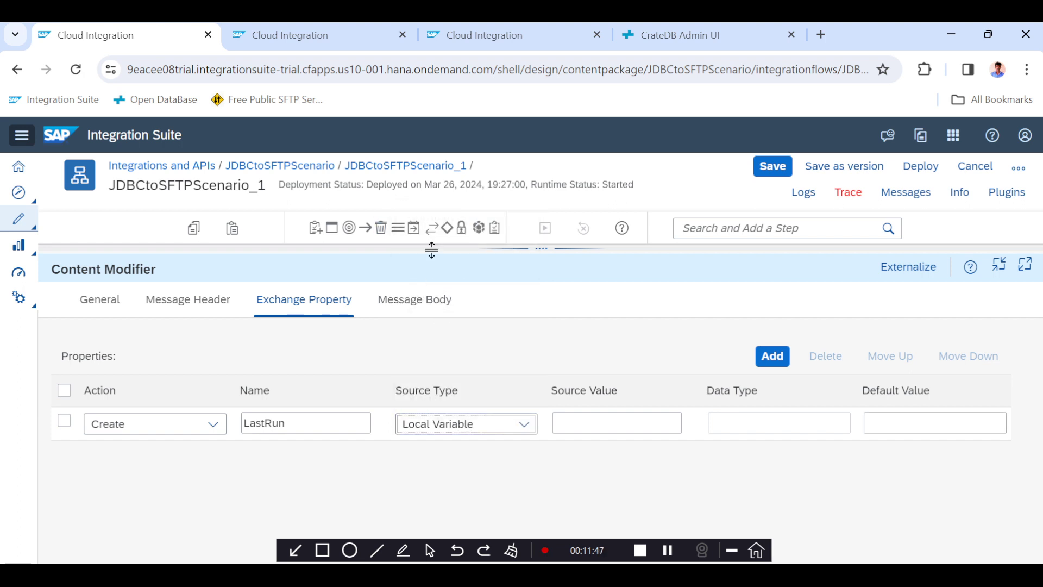
# Review the Write Variables step's processing settings for the variable name.
pyautogui.click(500, 249)
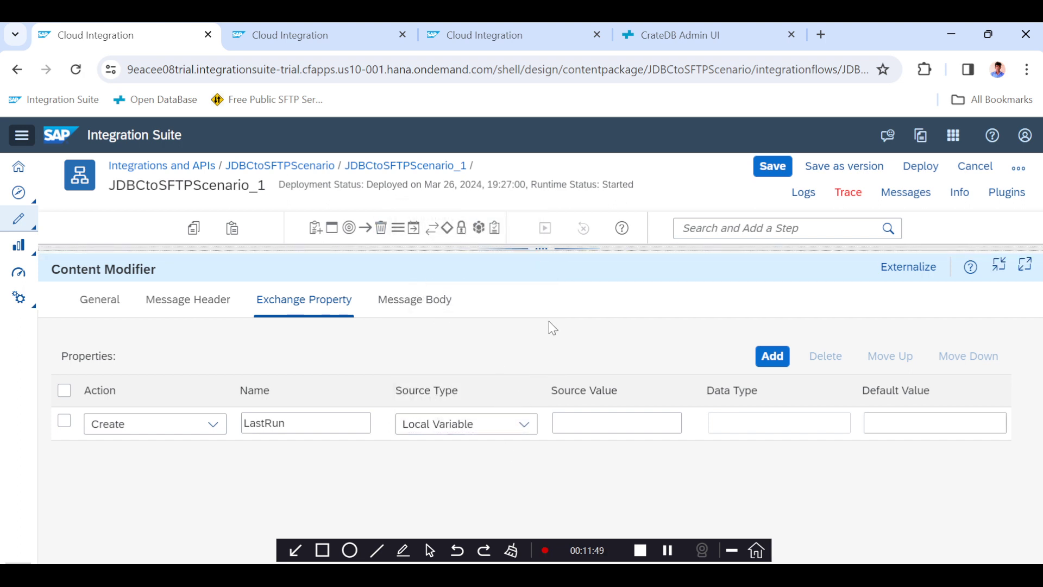
pyautogui.moveTo(546, 250); pyautogui.dragTo(526, 433)
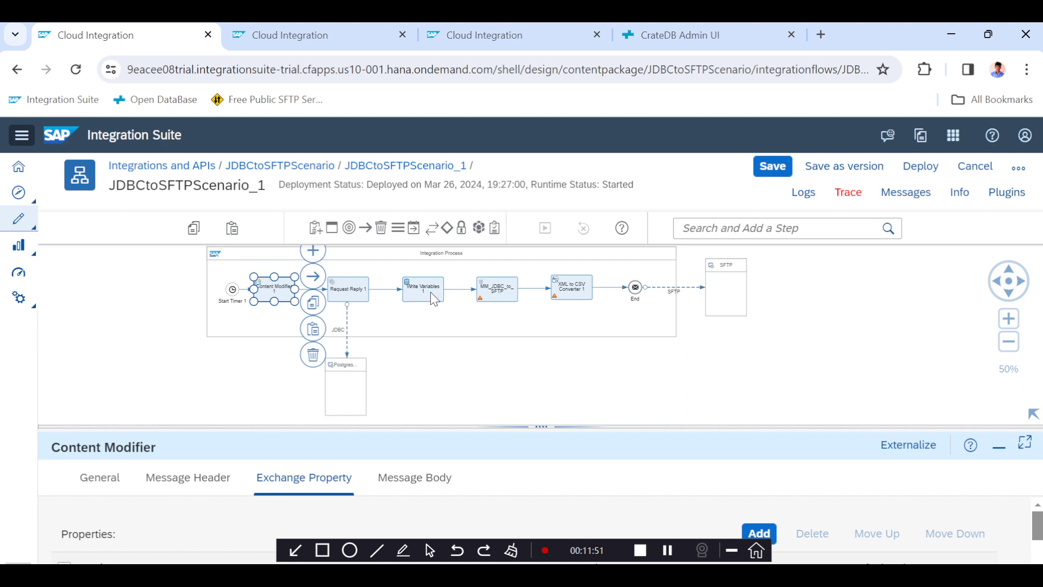
pyautogui.click(435, 299)
pyautogui.moveTo(542, 427); pyautogui.dragTo(537, 273)
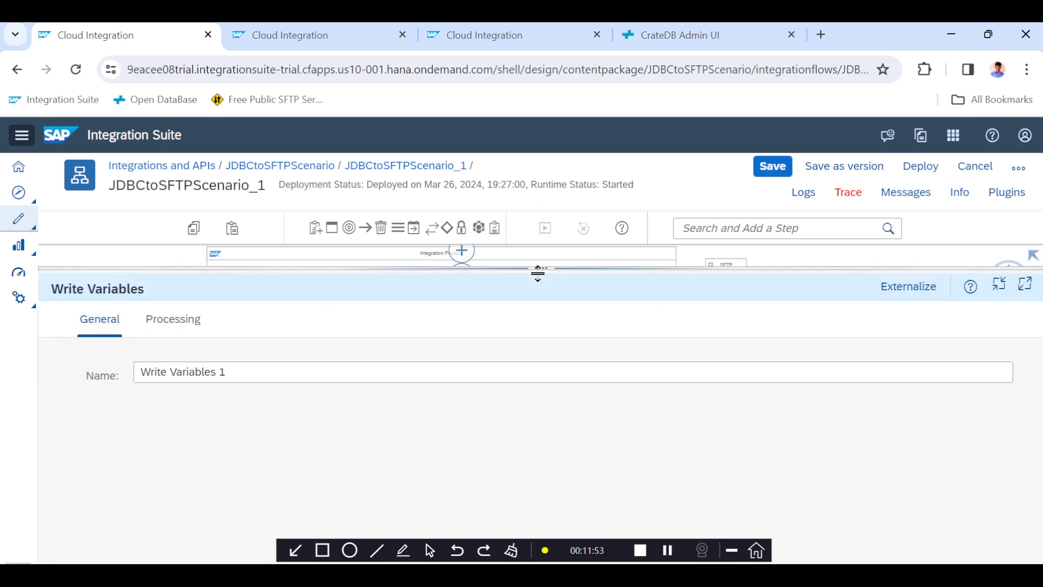
pyautogui.click(165, 326)
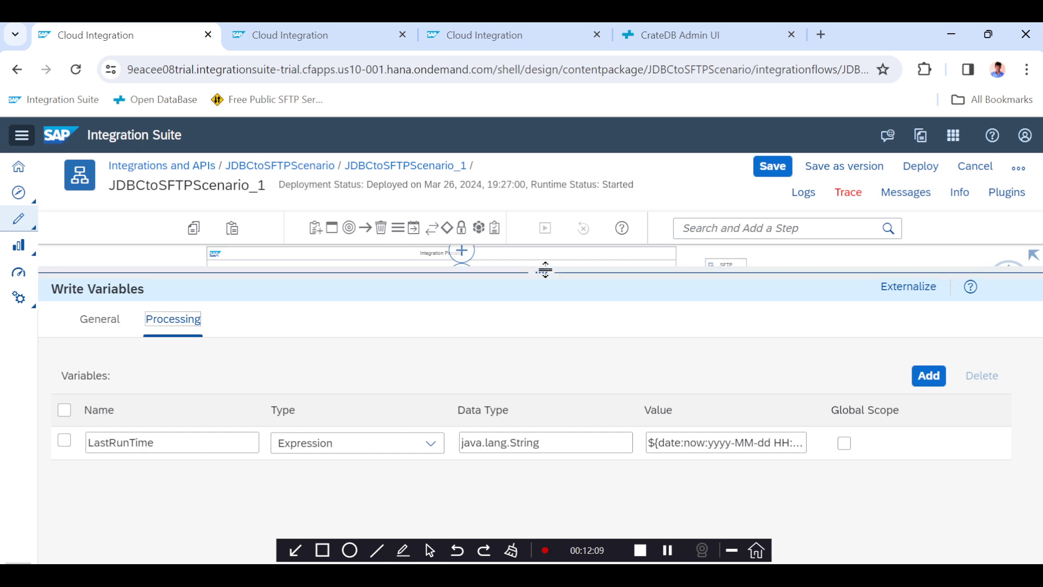
pyautogui.moveTo(542, 269); pyautogui.dragTo(523, 378)
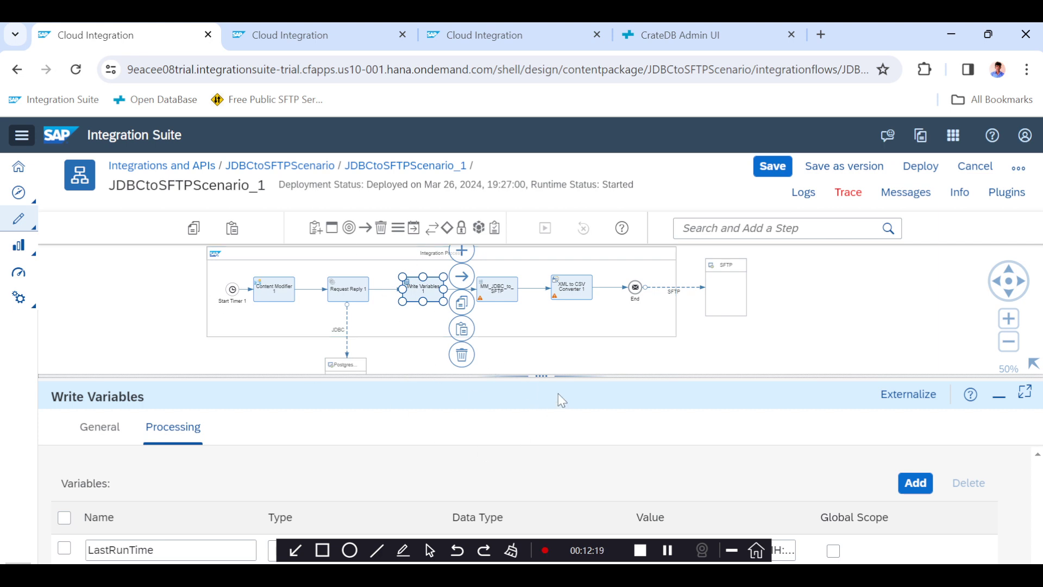
pyautogui.moveTo(554, 374); pyautogui.dragTo(550, 339)
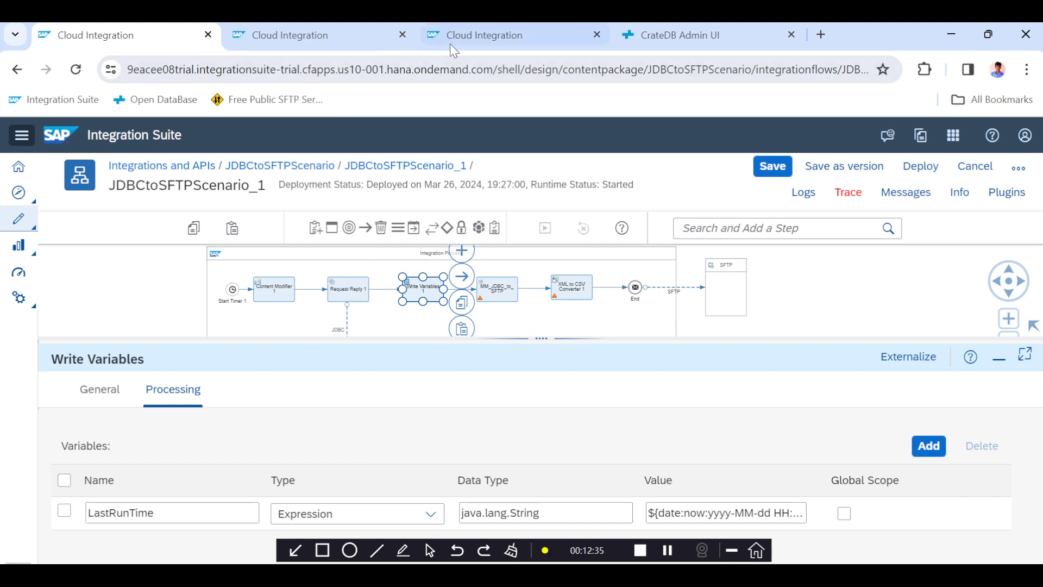
pyautogui.click(480, 43)
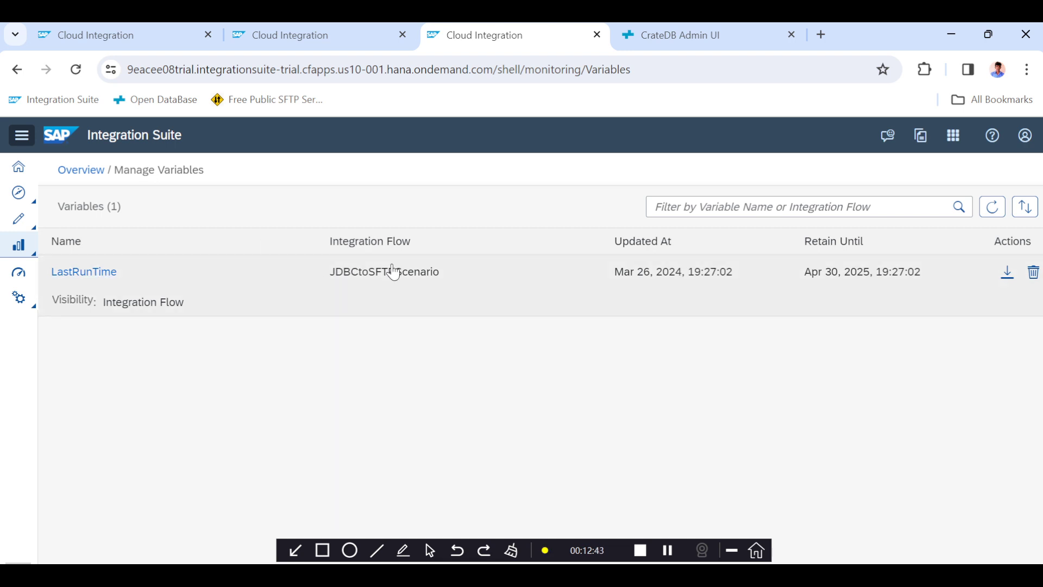
pyautogui.click(330, 30)
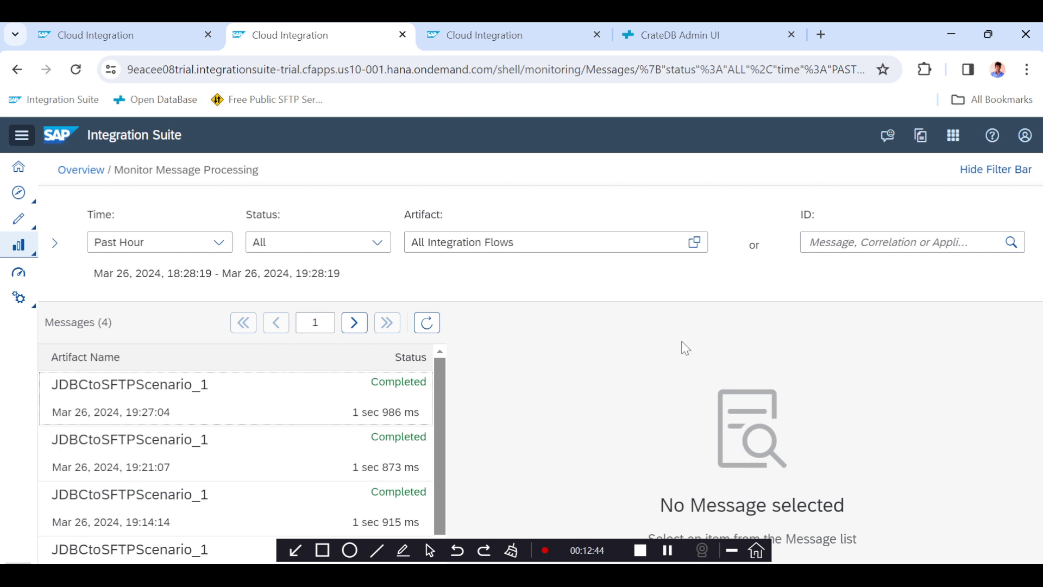
pyautogui.click(152, 43)
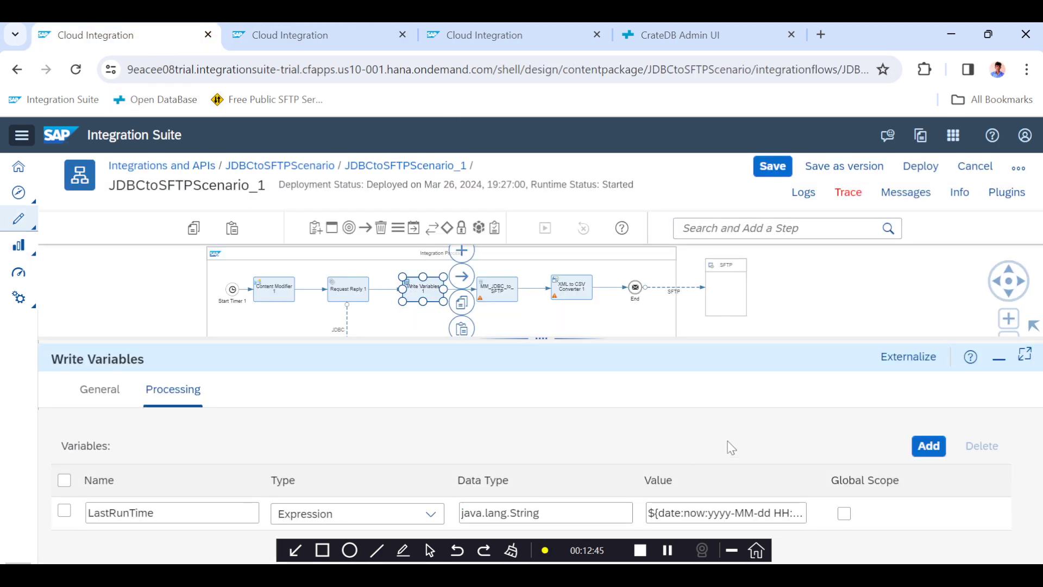
pyautogui.click(470, 35)
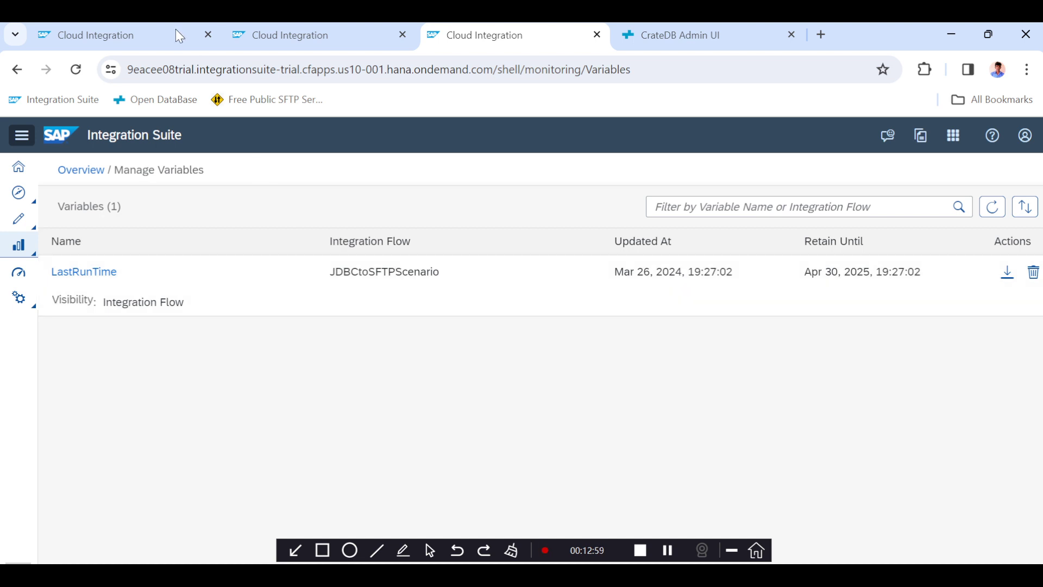
pyautogui.click(145, 31)
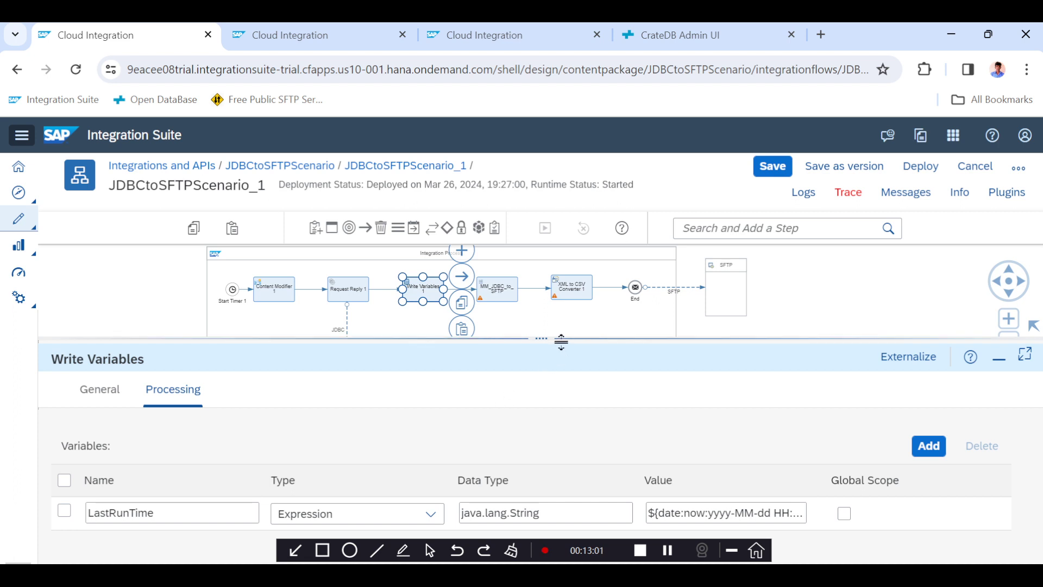
# Set the LastRun exchange property's source value to LastRunTime, copying the variable name from the Manage Variables list.
pyautogui.click(274, 297)
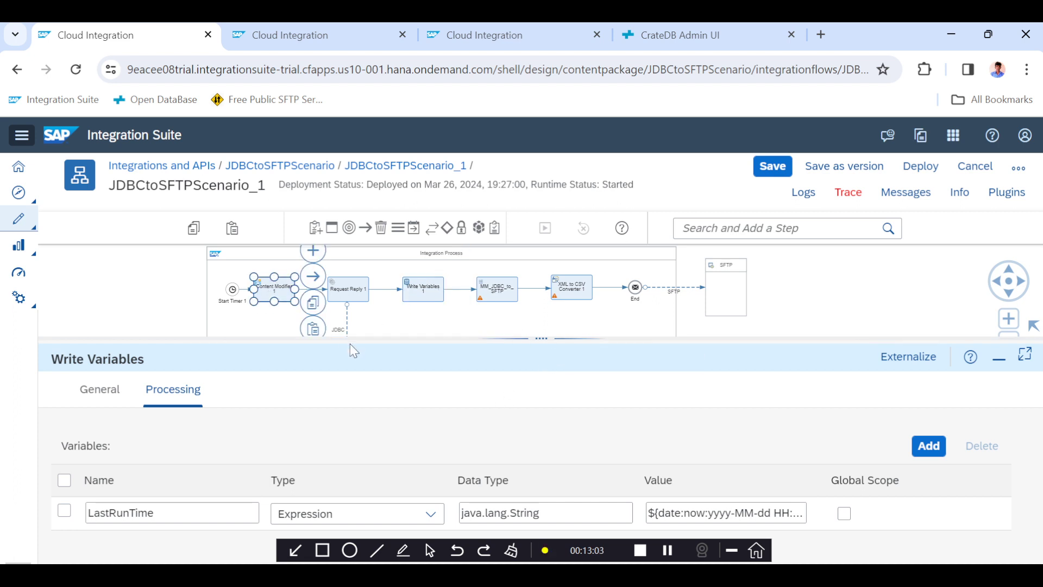
pyautogui.click(293, 389)
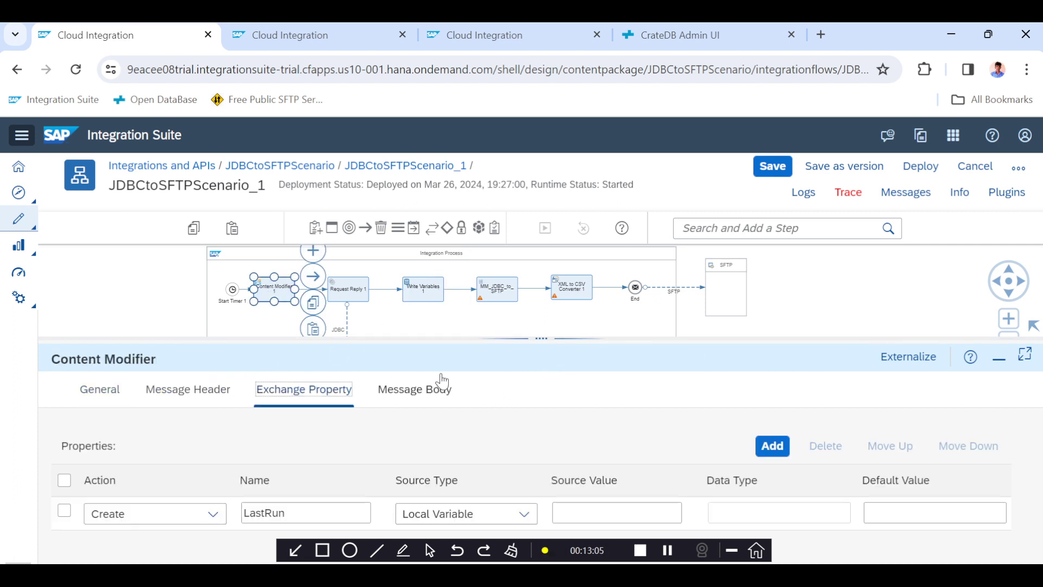
pyautogui.moveTo(531, 340); pyautogui.dragTo(531, 264)
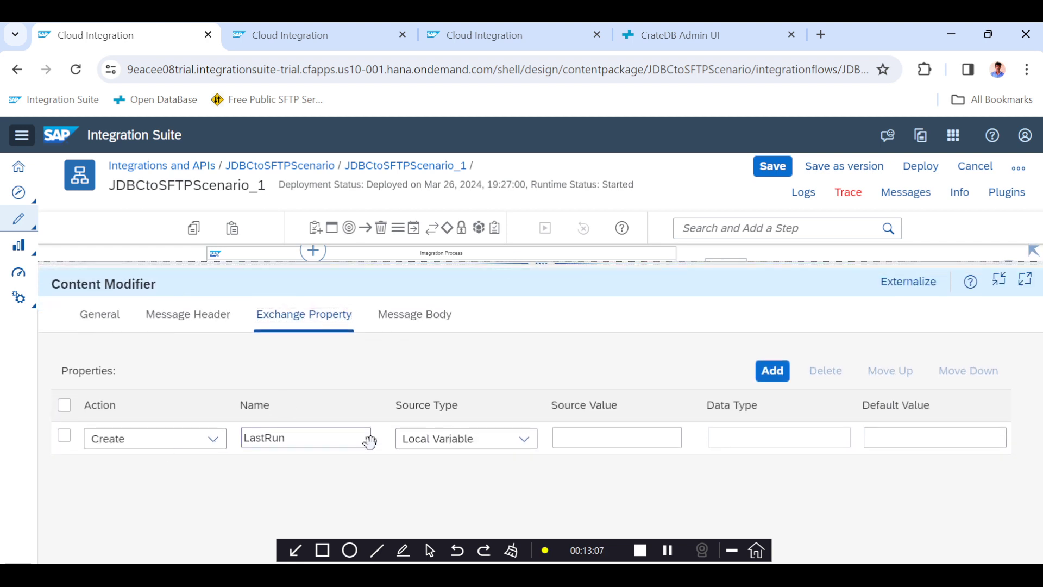
pyautogui.click(571, 444)
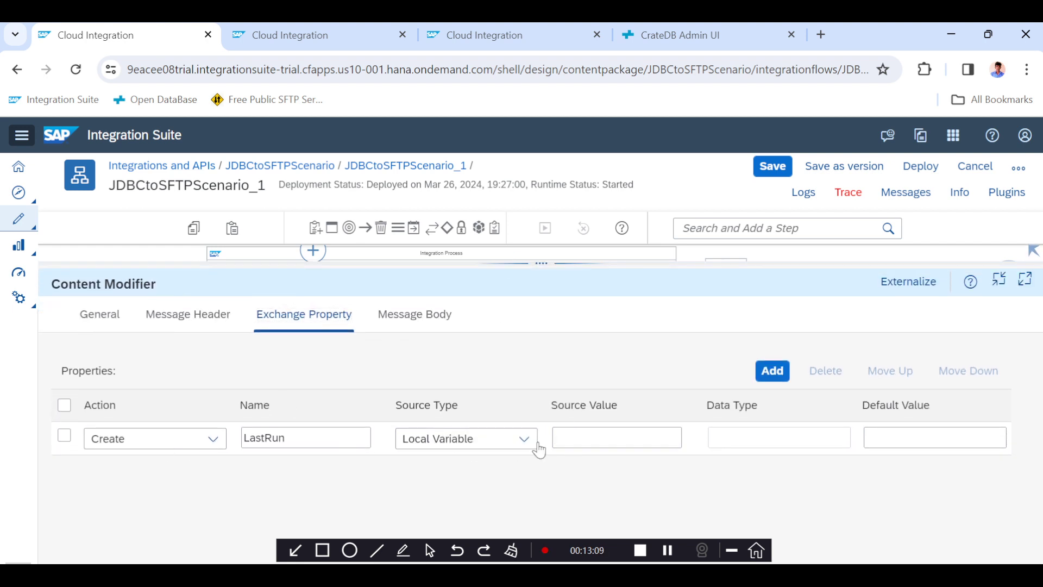
pyautogui.click(483, 50)
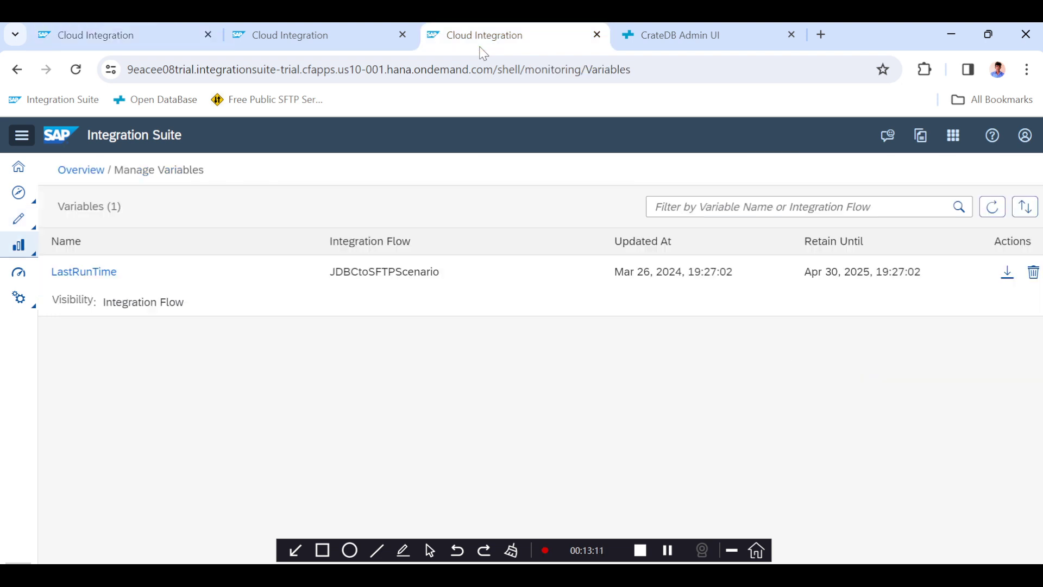
pyautogui.moveTo(80, 271); pyautogui.dragTo(51, 274)
pyautogui.hotkey('ctrl', 'c')
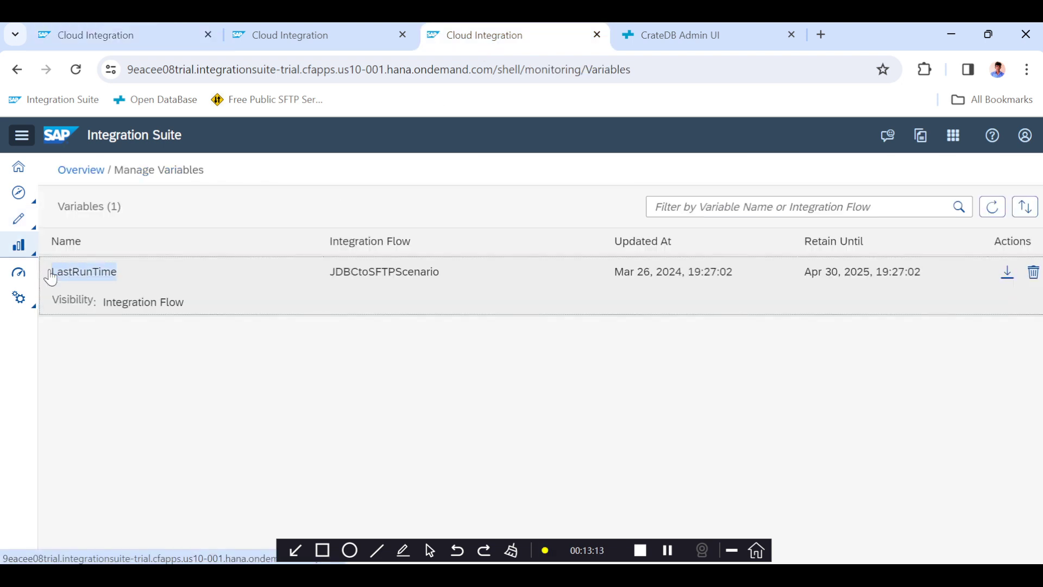
pyautogui.click(136, 36)
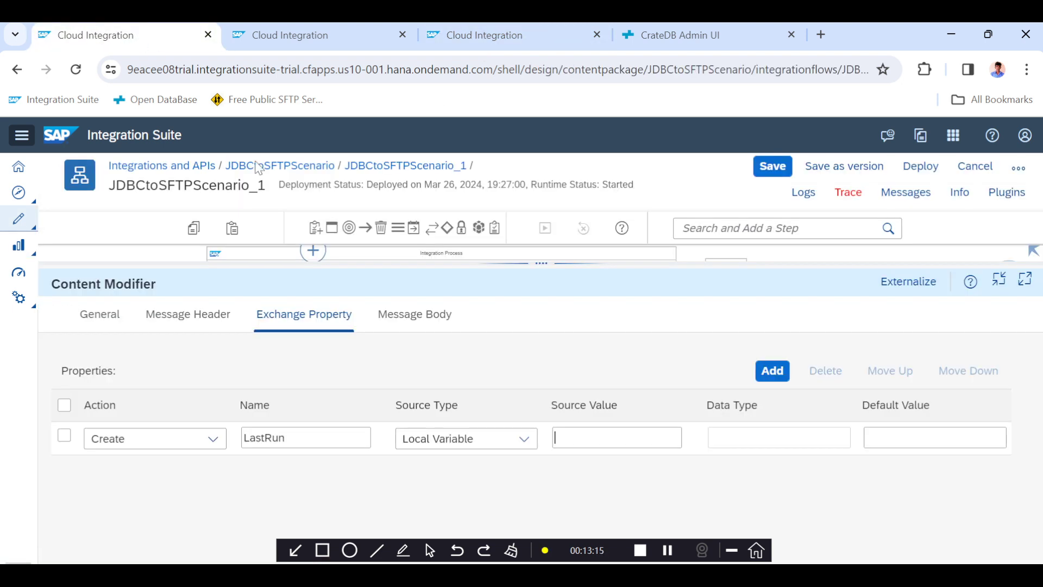
pyautogui.hotkey('ctrl', 'v')
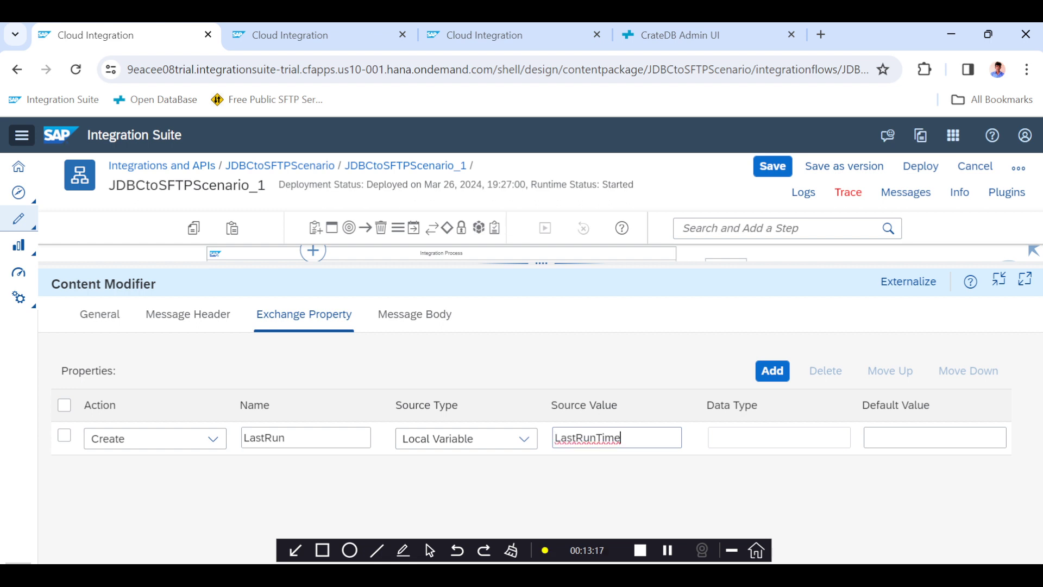
pyautogui.moveTo(542, 268); pyautogui.dragTo(542, 326)
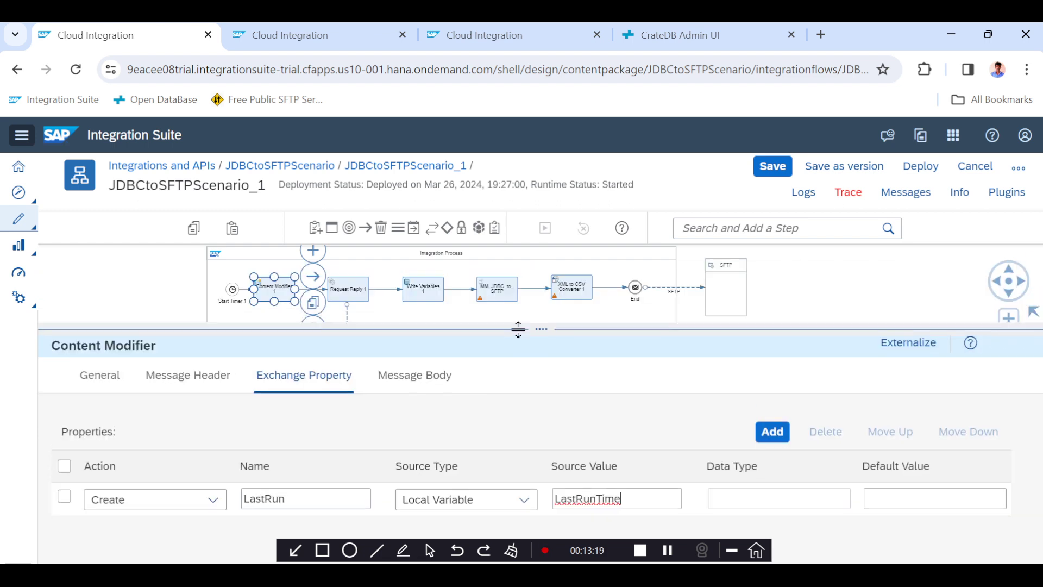
pyautogui.doubleClick(267, 498)
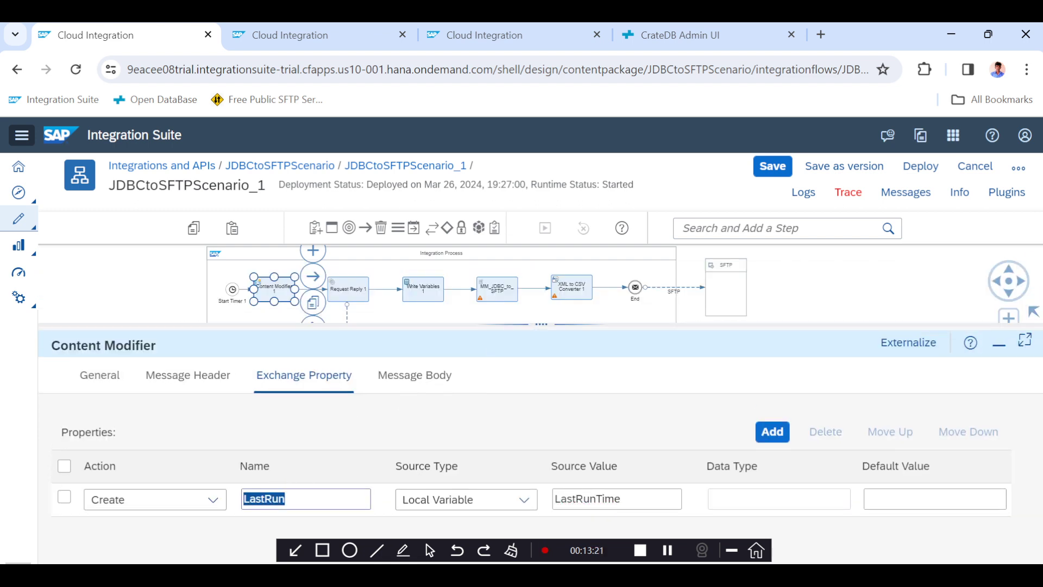
pyautogui.doubleClick(588, 498)
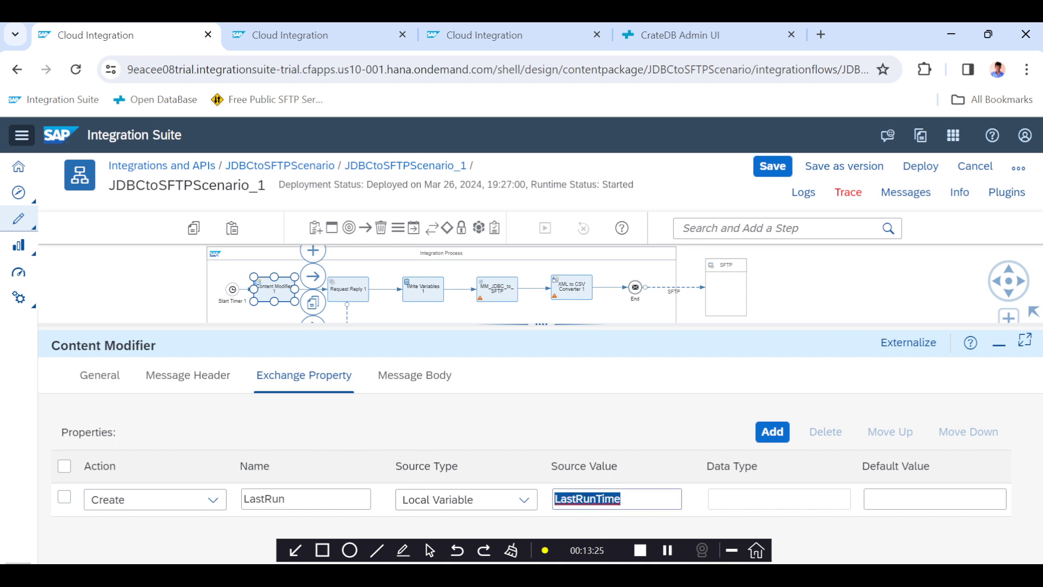
pyautogui.doubleClick(265, 499)
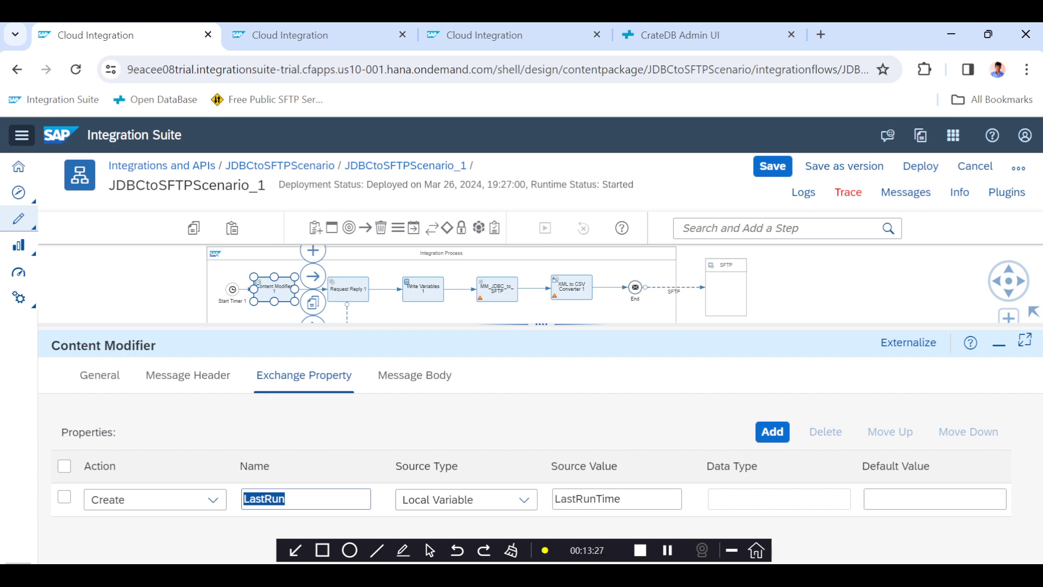
# Append a WHERE clause on updated_at to the SELECT query in the Content Modifier message body.
pyautogui.click(425, 379)
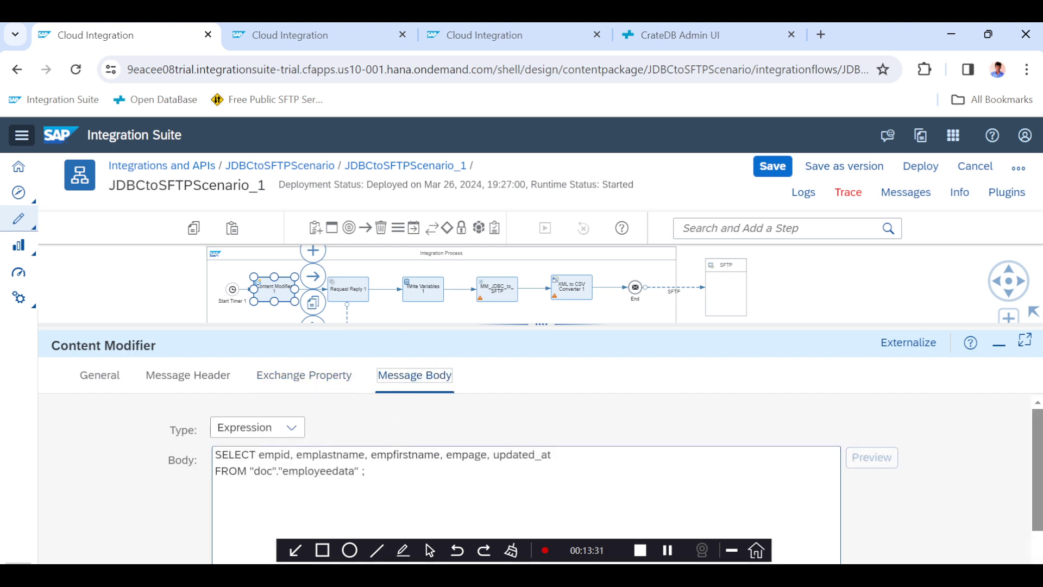
pyautogui.click(362, 471)
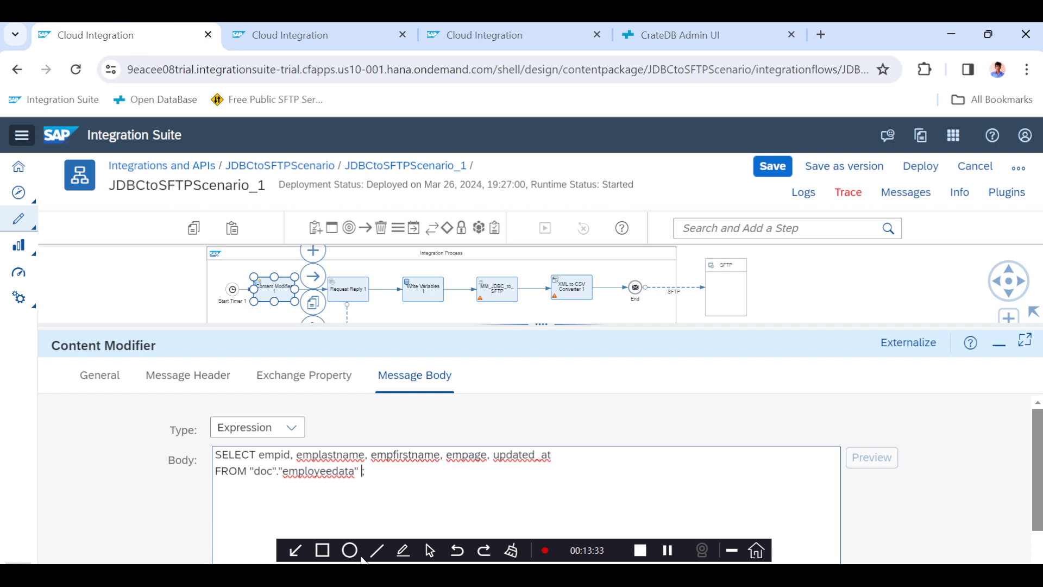
pyautogui.write('We')
pyautogui.press('BackSpace')
pyautogui.write('HERE LastRun')
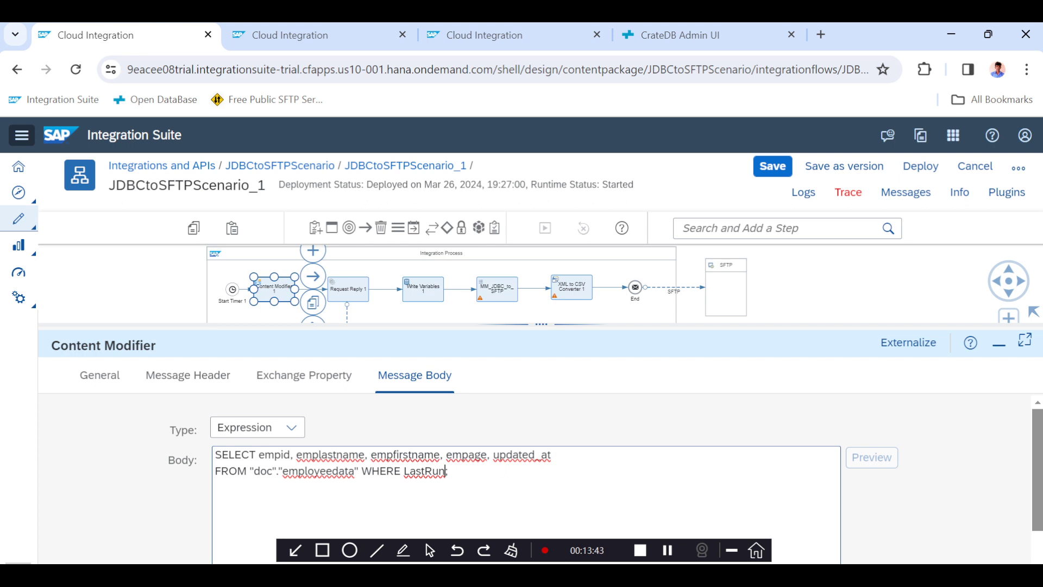
pyautogui.moveTo(551, 455); pyautogui.dragTo(493, 455)
pyautogui.hotkey('ctrl', 'c')
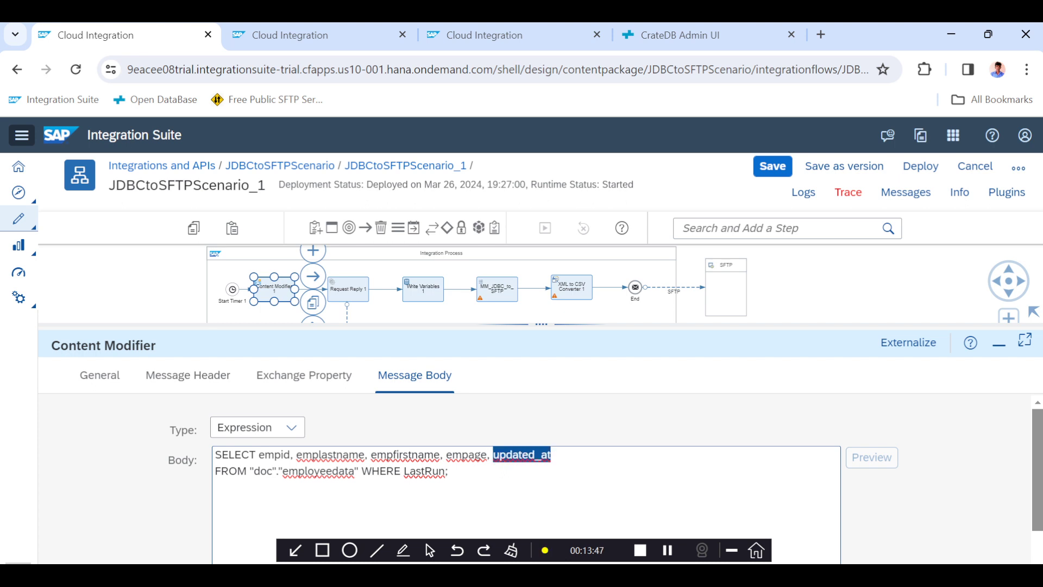
pyautogui.click(400, 471)
pyautogui.hotkey('ctrl', 'v')
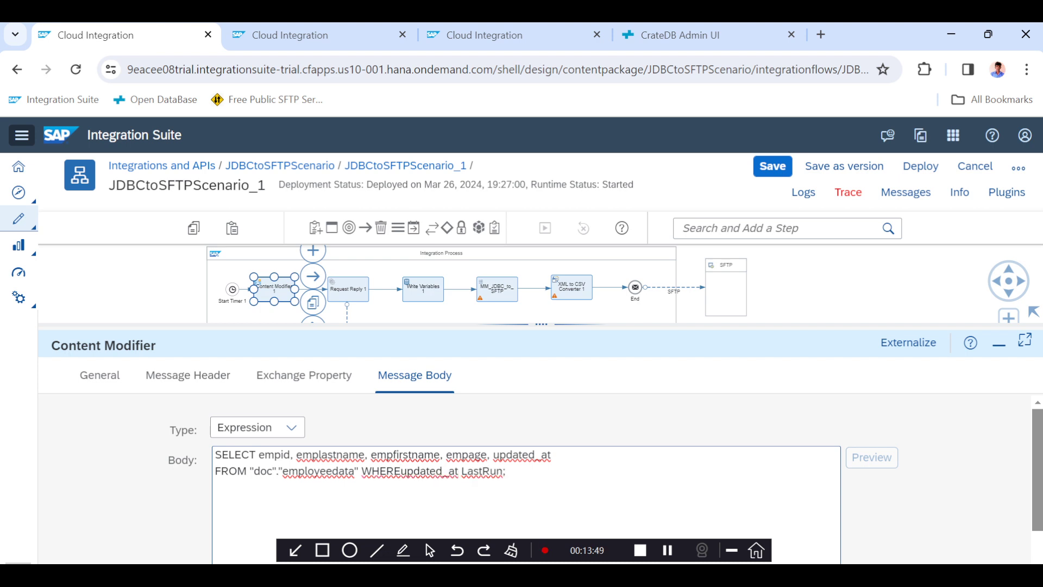
pyautogui.click(400, 471)
pyautogui.press('BackSpace')
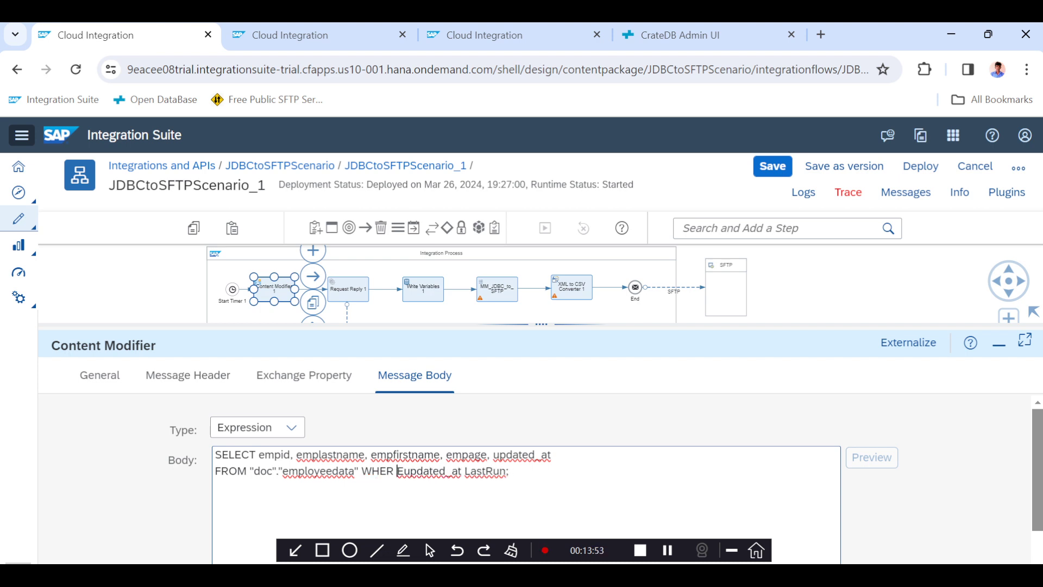
pyautogui.press('Right')
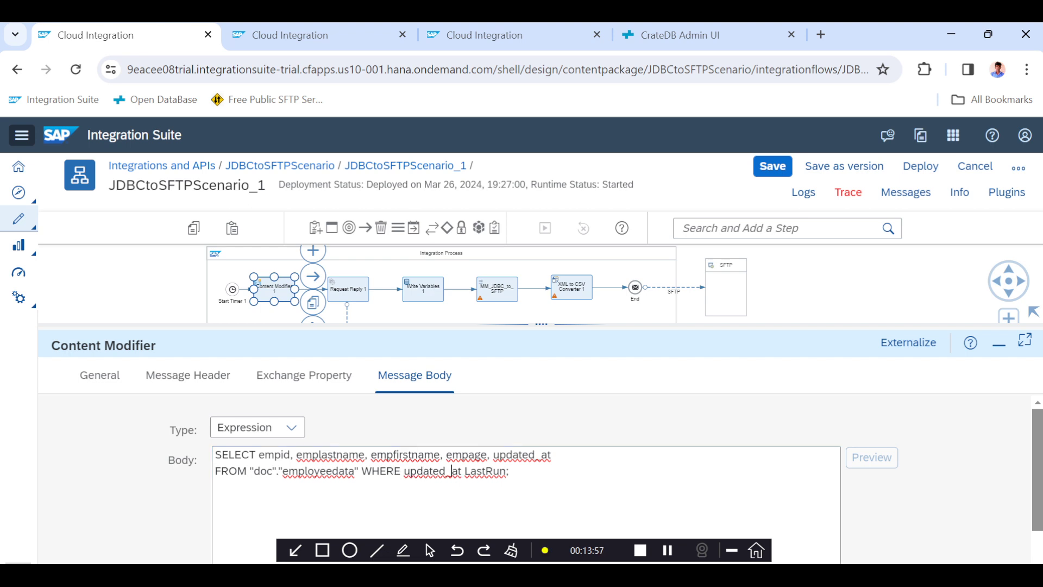
# Complete the query condition as WHERE updated_at > '${property.LastRun}'.
pyautogui.click(451, 471)
pyautogui.press('Right')
pyautogui.press('Right')
pyautogui.press('Right')
pyautogui.write('> ')
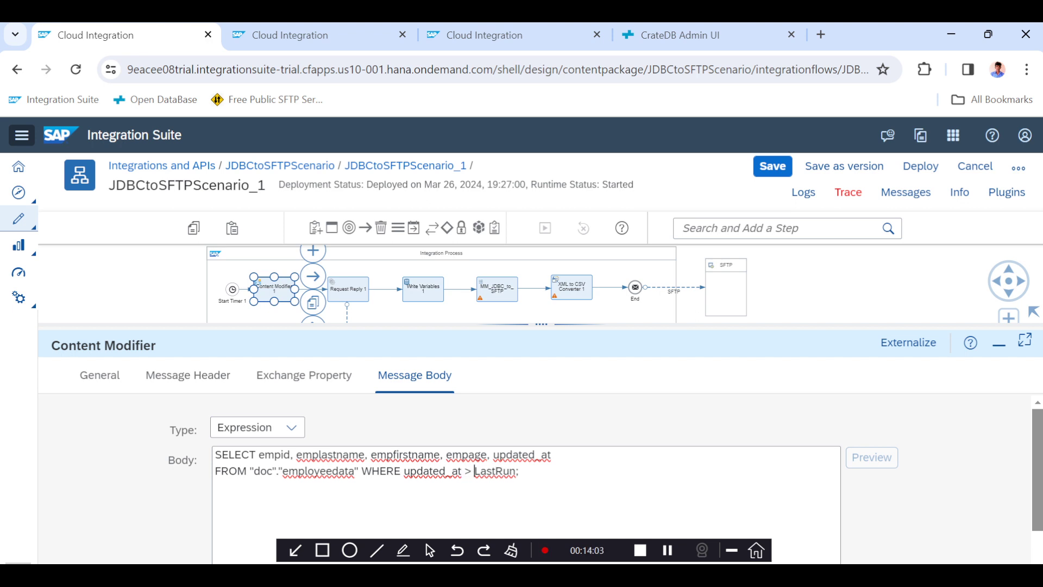
pyautogui.write("'$")
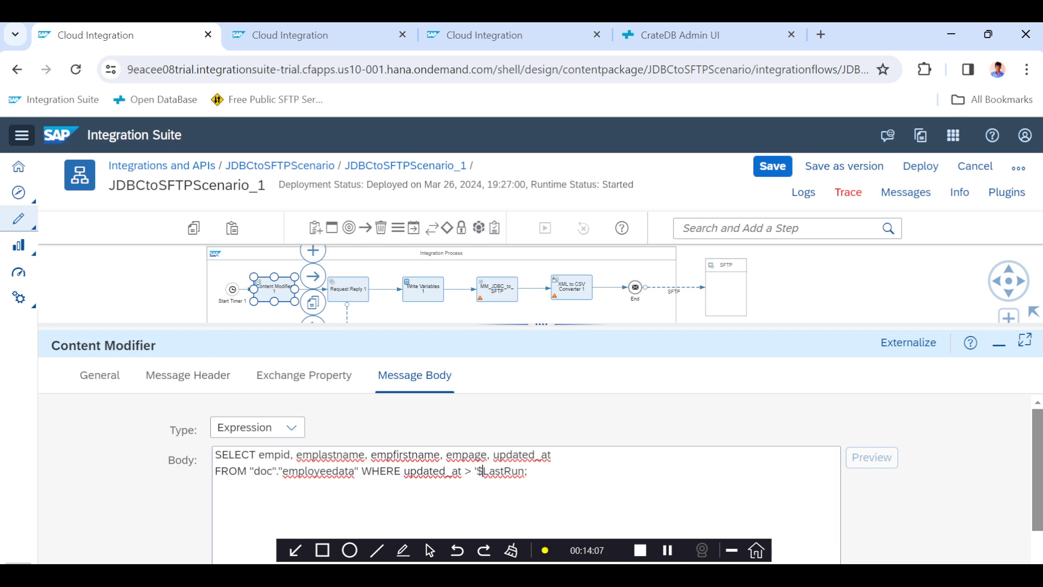
pyautogui.write('{property')
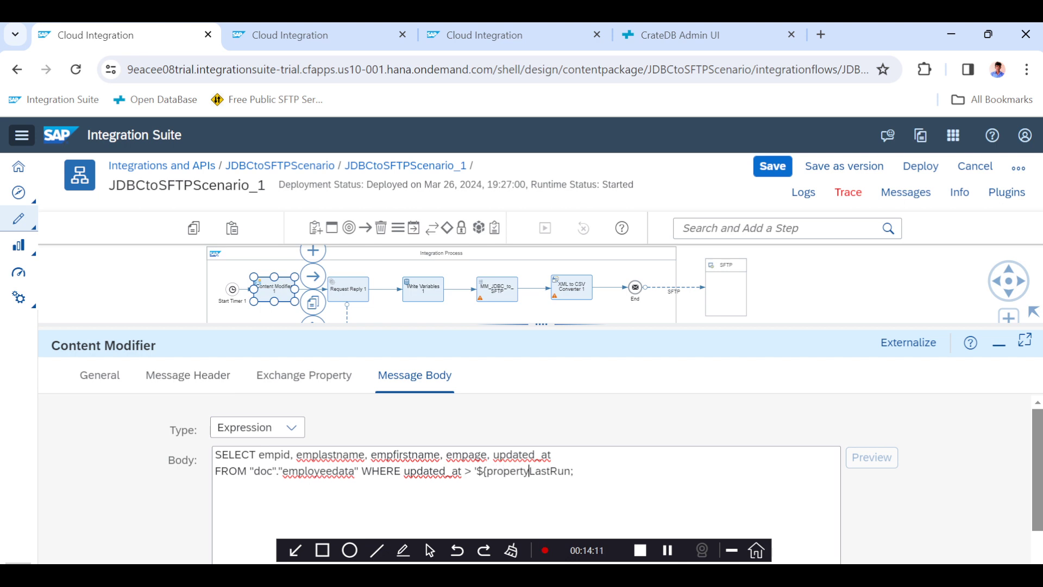
pyautogui.write('.')
pyautogui.press('Right')
pyautogui.press('Right')
pyautogui.press('Right')
pyautogui.press('Right')
pyautogui.write('}')
# Compare the LastRun exchange property name with the property reference in the message body query.
pyautogui.click(552, 454)
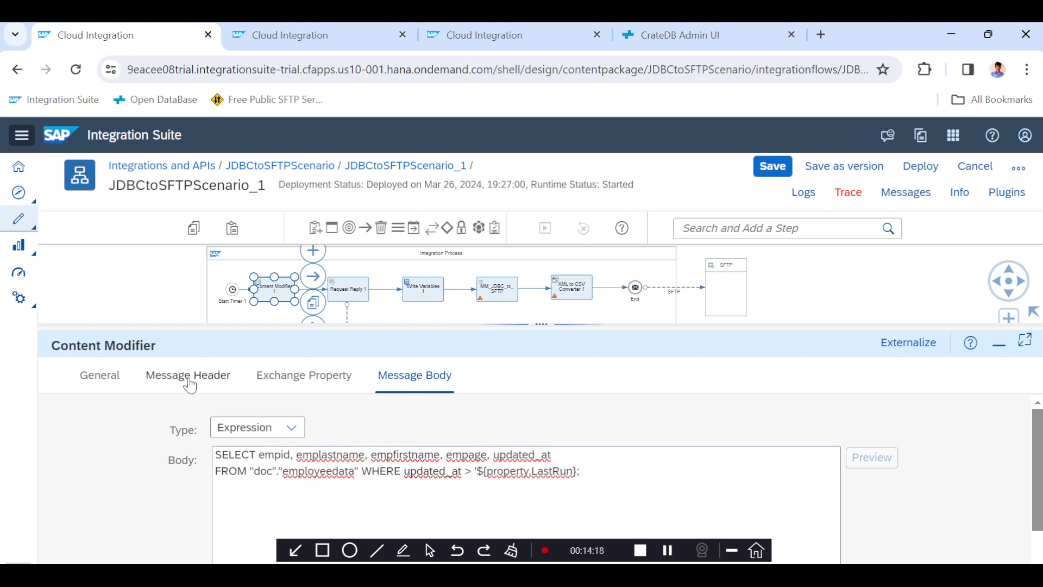
pyautogui.click(273, 379)
pyautogui.click(271, 498)
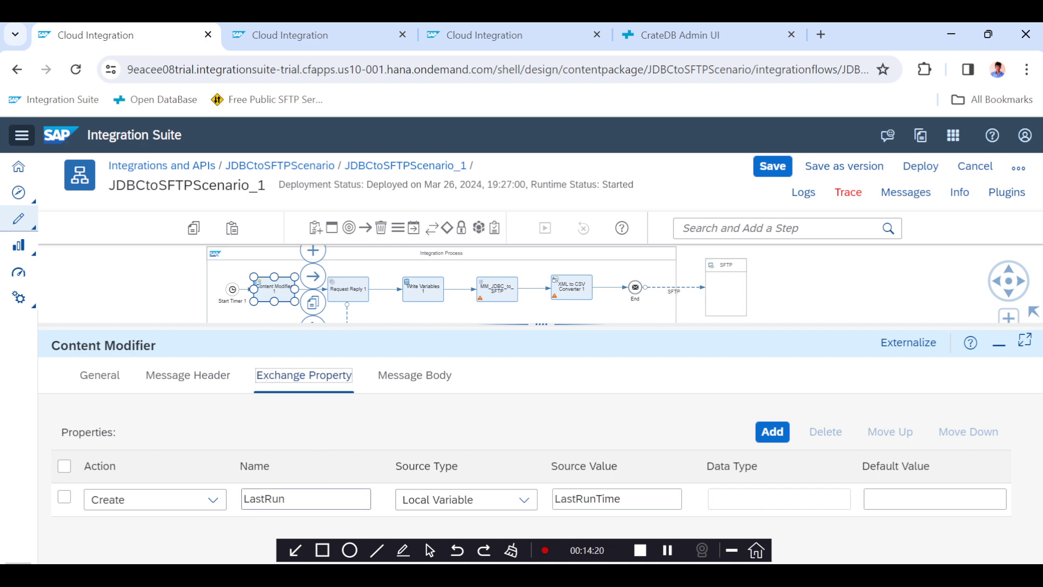
pyautogui.doubleClick(265, 498)
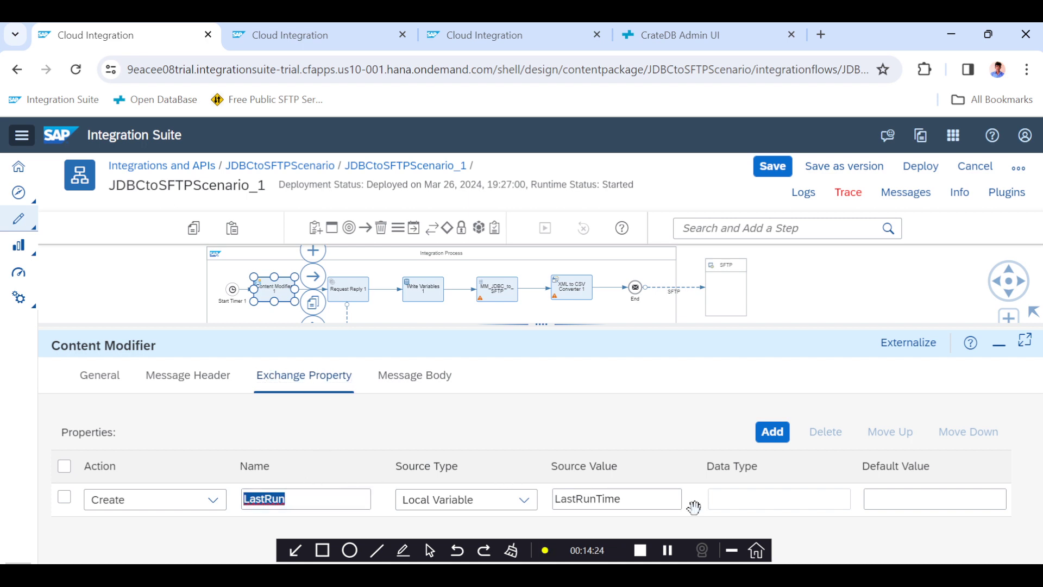
pyautogui.click(411, 374)
pyautogui.click(312, 451)
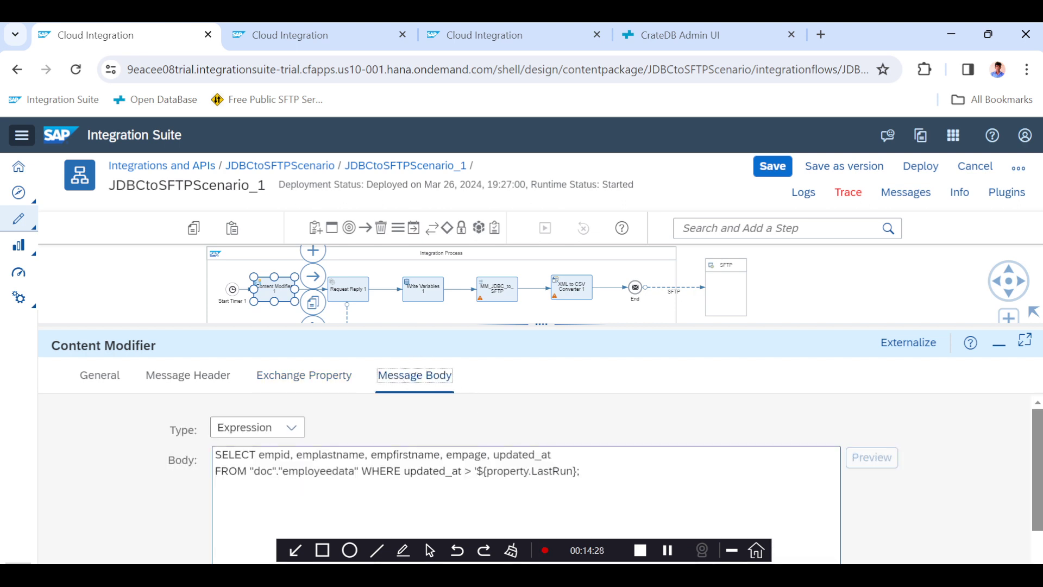
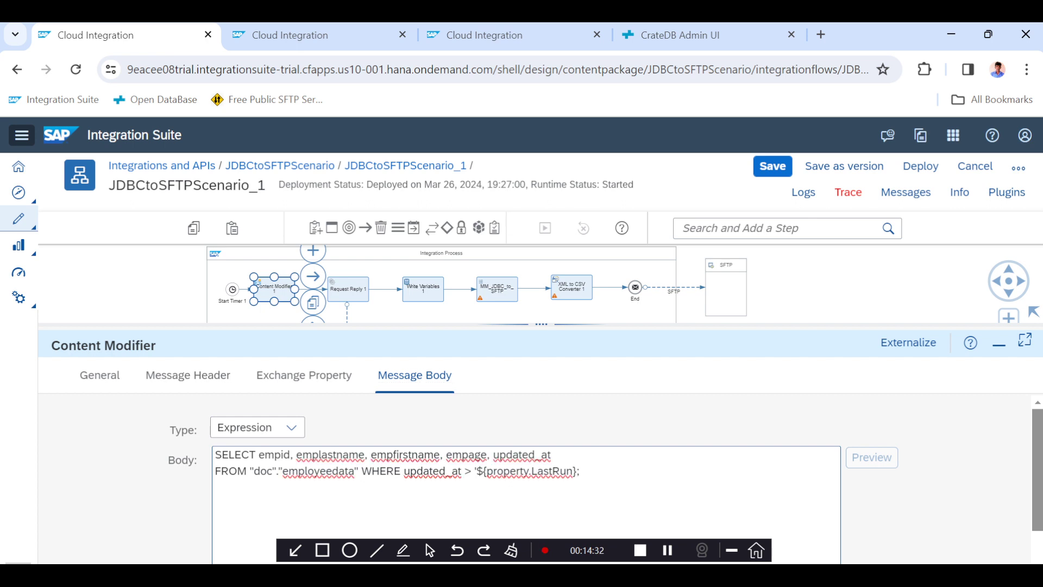
# Open the stored content of the LastRunTime variable in Manage Variables.
pyautogui.click(334, 24)
pyautogui.click(497, 38)
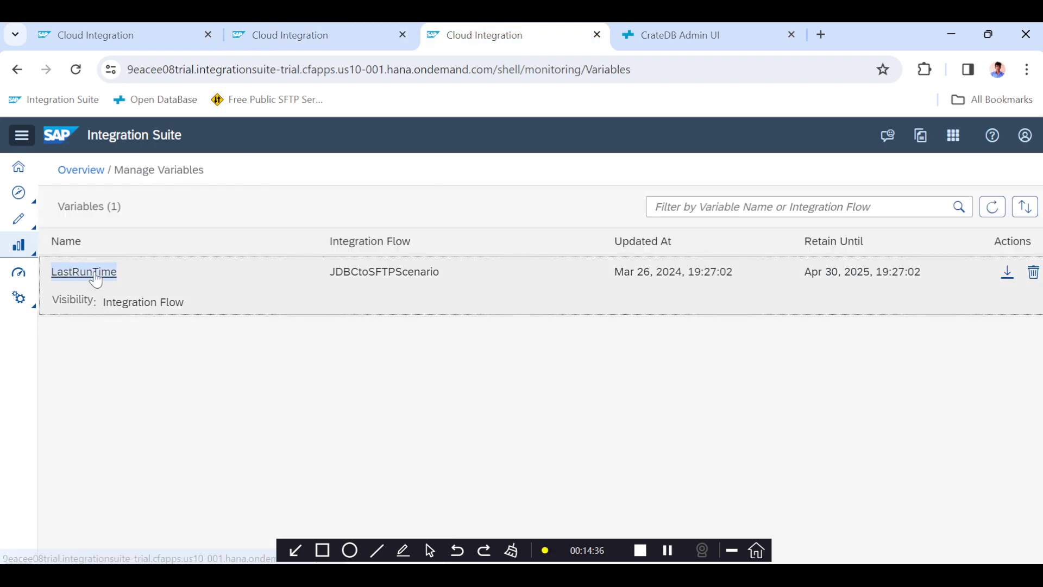
pyautogui.click(92, 271)
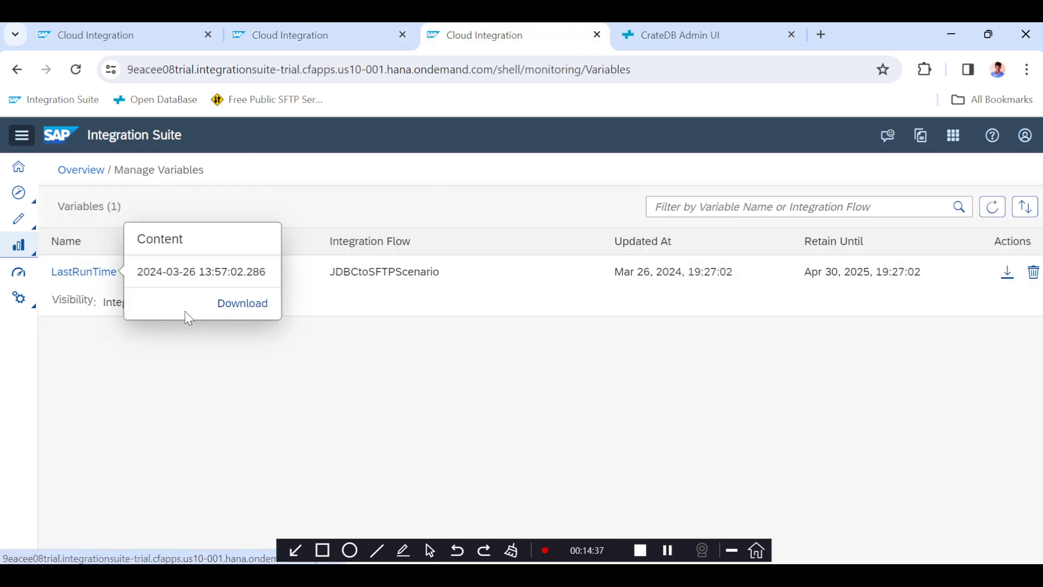
# Compare the employee updated_at timestamps in CrateDB with the latest JDBCtoSFTPScenario_1 message in message monitoring.
pyautogui.click(118, 30)
pyautogui.click(706, 37)
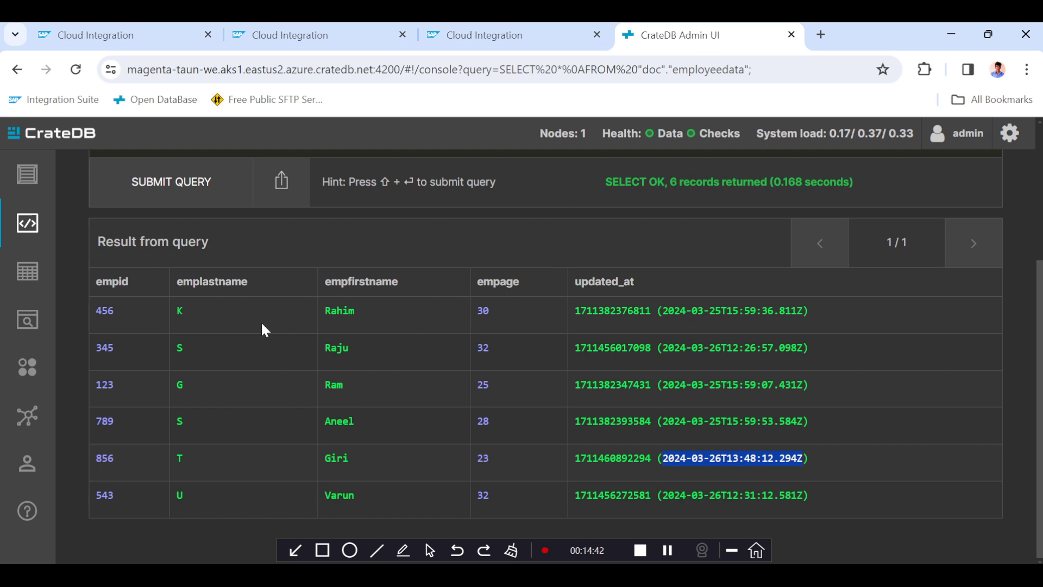
pyautogui.click(144, 35)
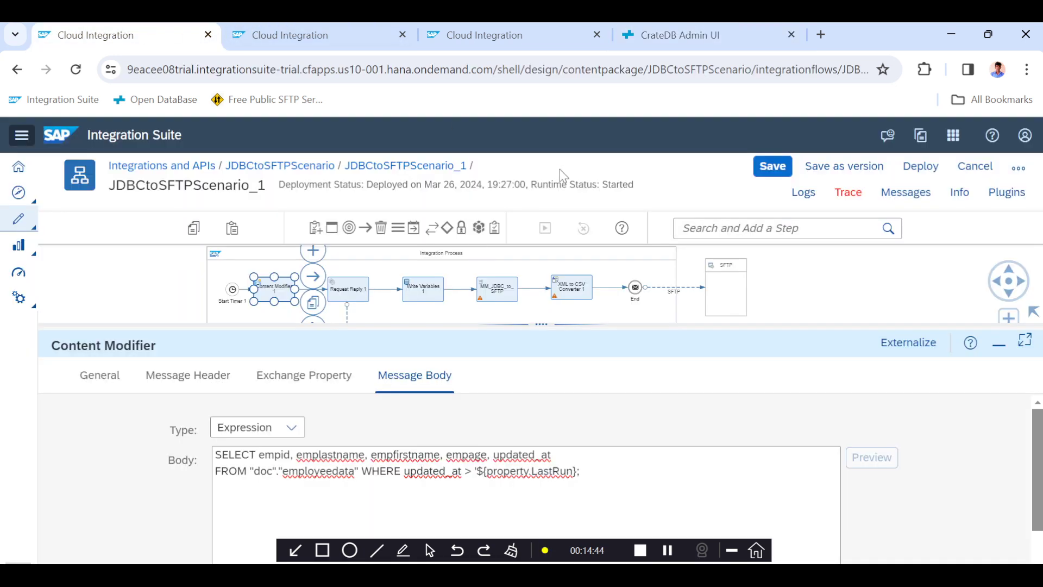
pyautogui.click(349, 35)
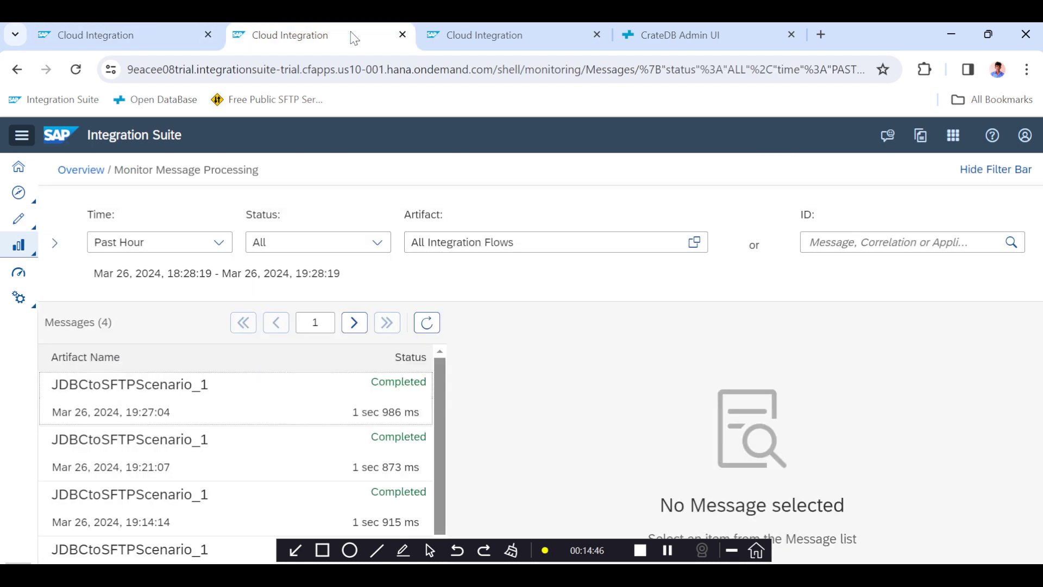
pyautogui.click(401, 380)
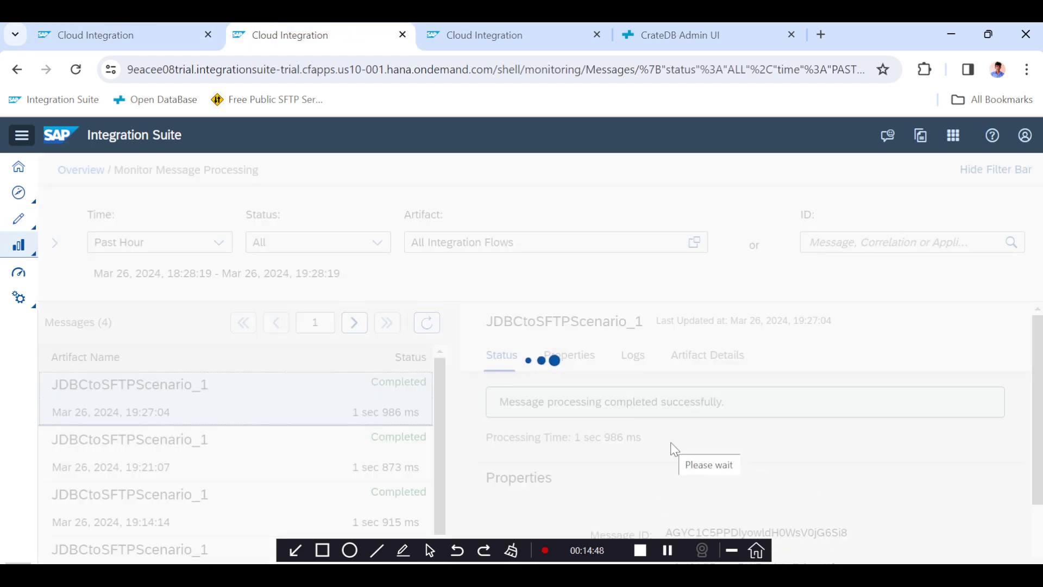
pyautogui.scroll(-6, 671, 444)
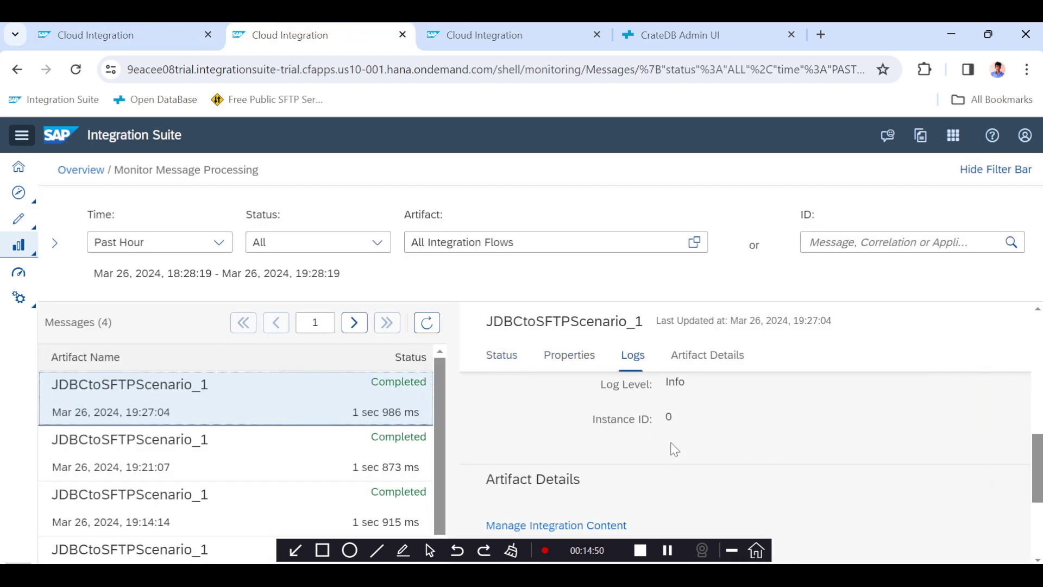
pyautogui.scroll(1, 673, 448)
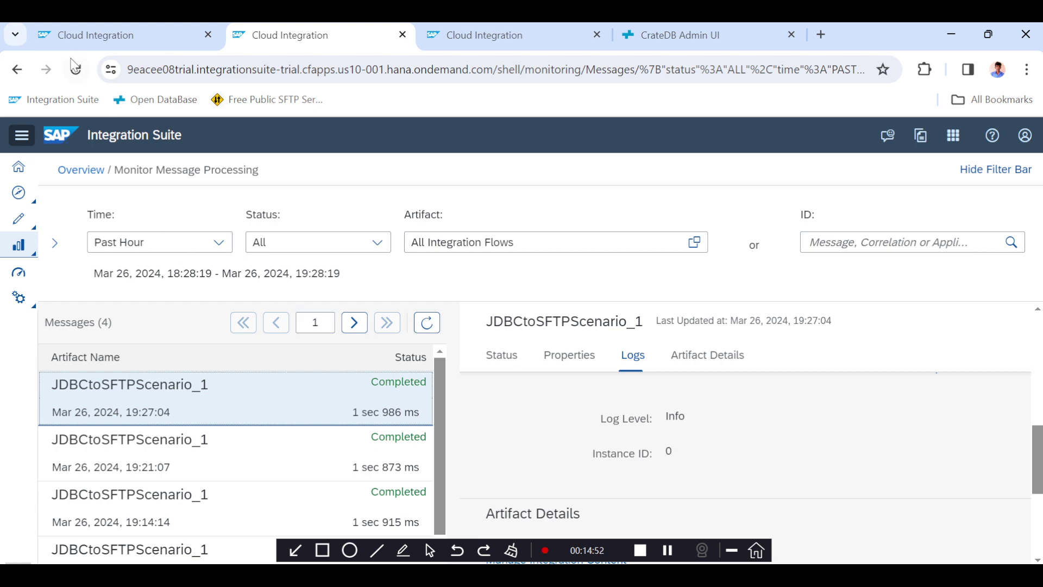
pyautogui.click(101, 40)
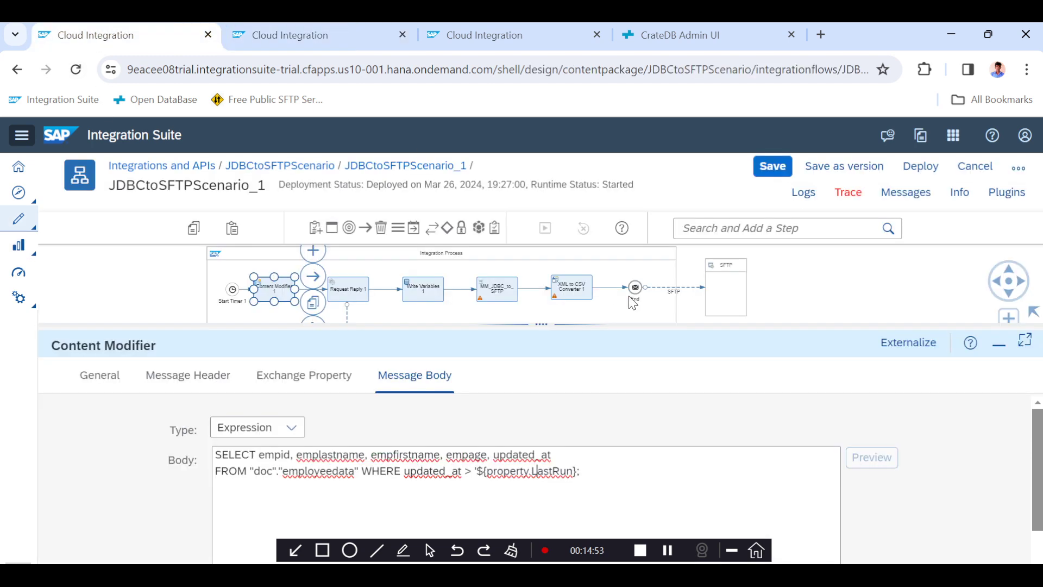
# Save the JDBCtoSFTPScenario_1 integration flow with the updated query.
pyautogui.click(701, 31)
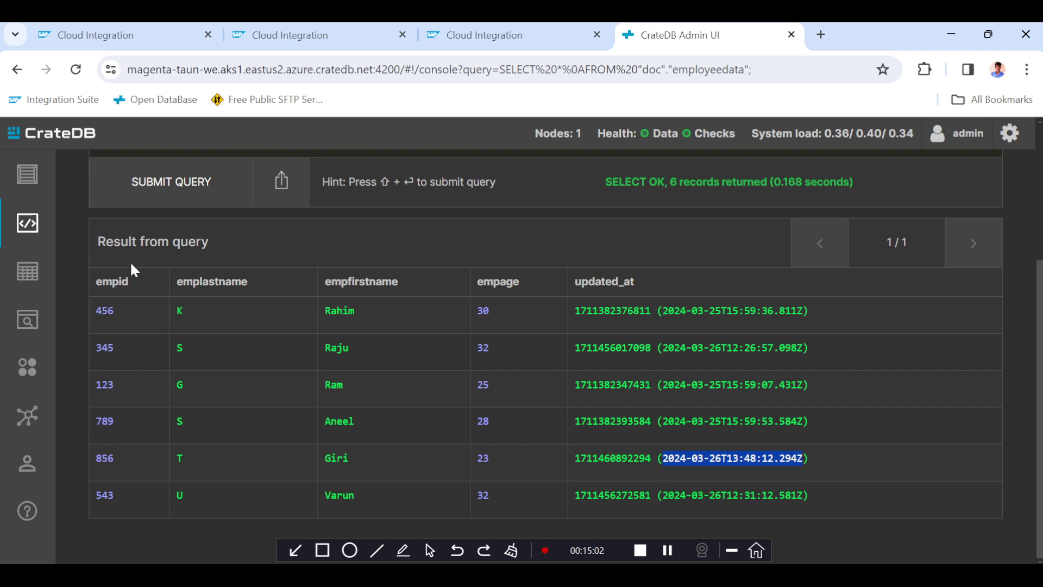
pyautogui.click(109, 36)
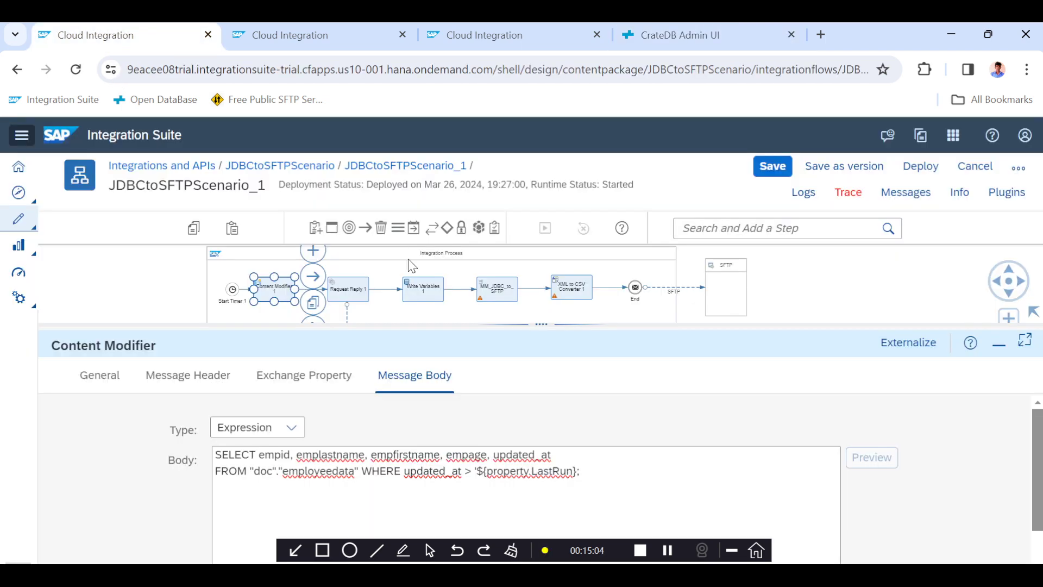
pyautogui.click(777, 170)
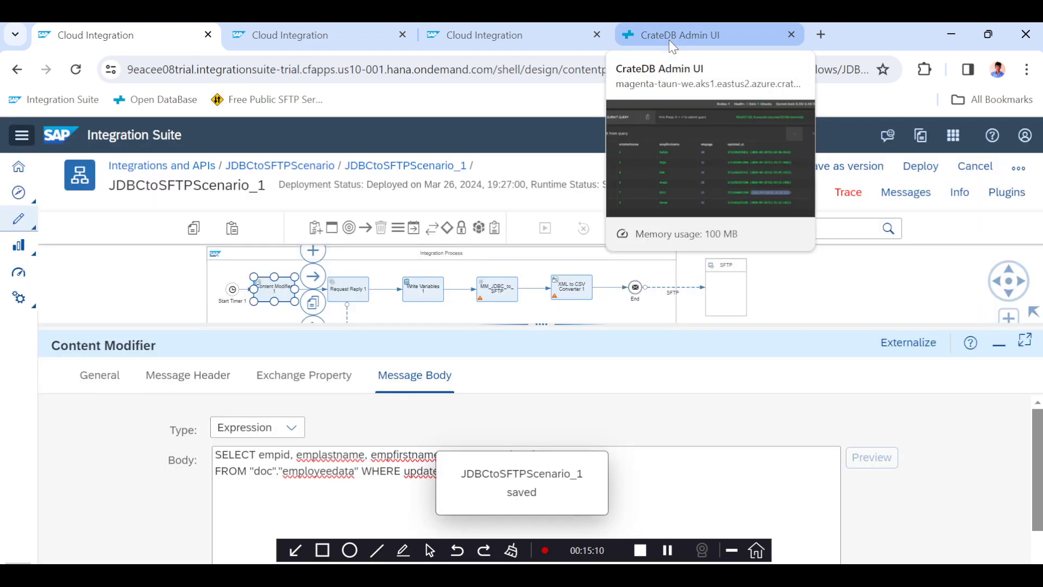
# Review the current SELECT query on employeedata in the CrateDB console.
pyautogui.click(669, 40)
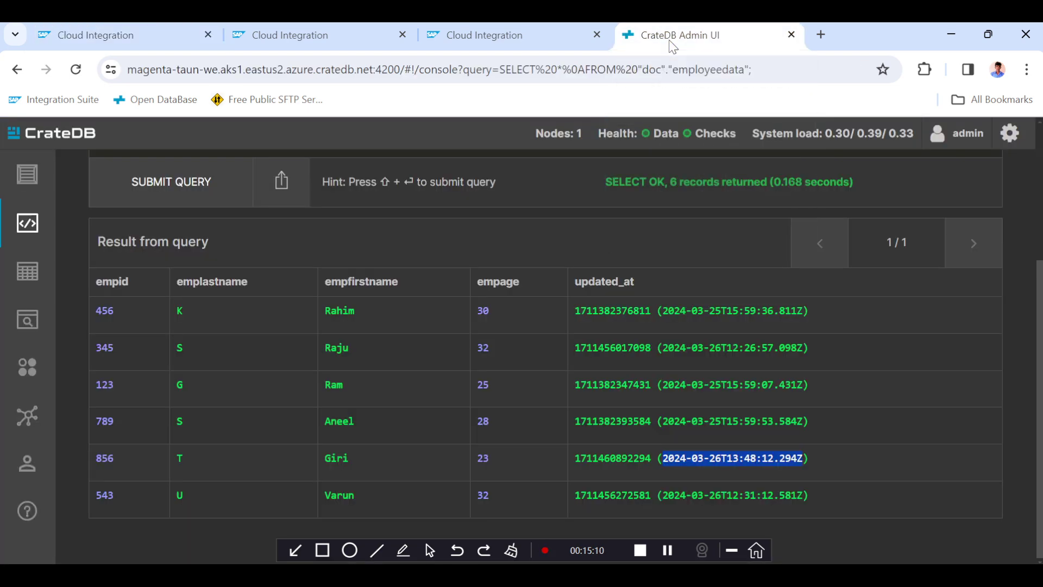
pyautogui.scroll(3, 347, 243)
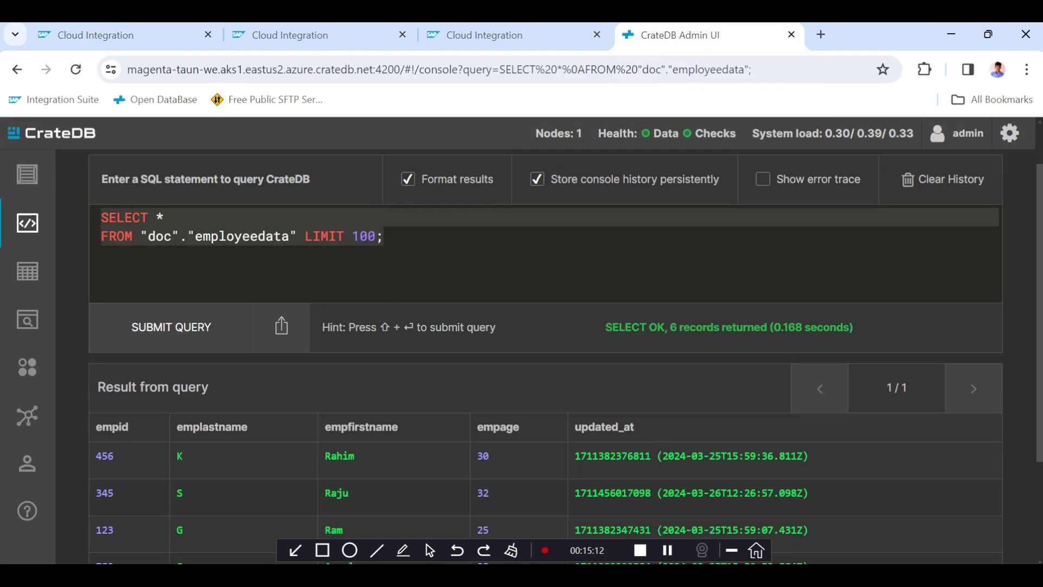
pyautogui.moveTo(384, 237); pyautogui.dragTo(376, 237)
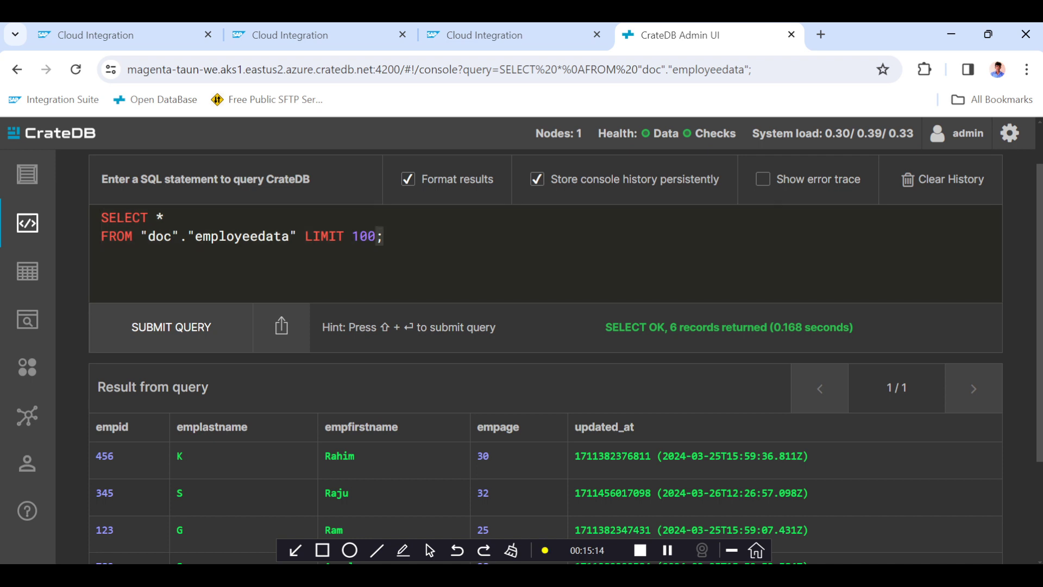
pyautogui.click(130, 36)
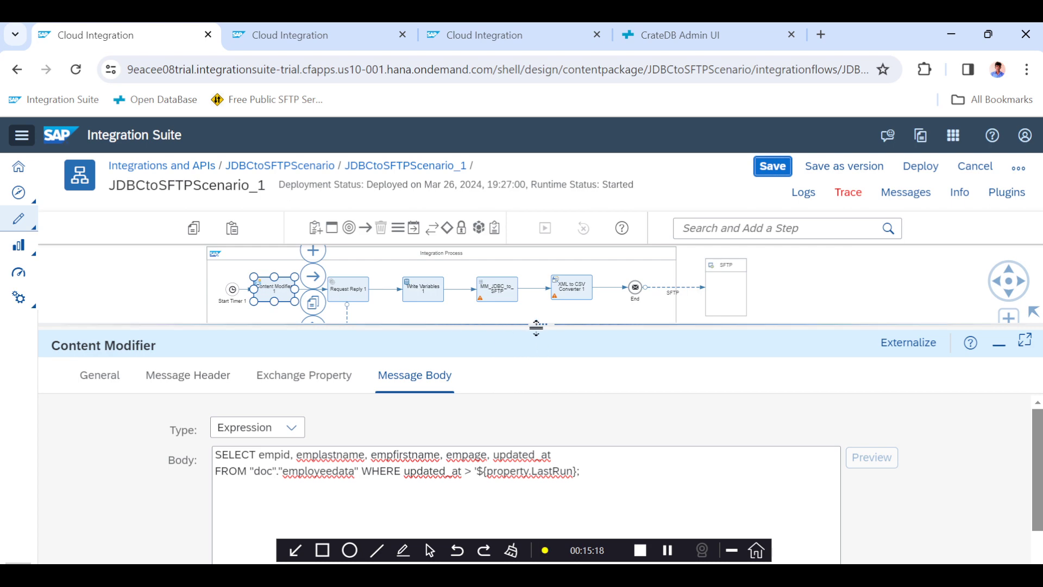
# Save the integration flow again and activate Trace for it.
pyautogui.moveTo(538, 326); pyautogui.dragTo(540, 436)
pyautogui.click(770, 175)
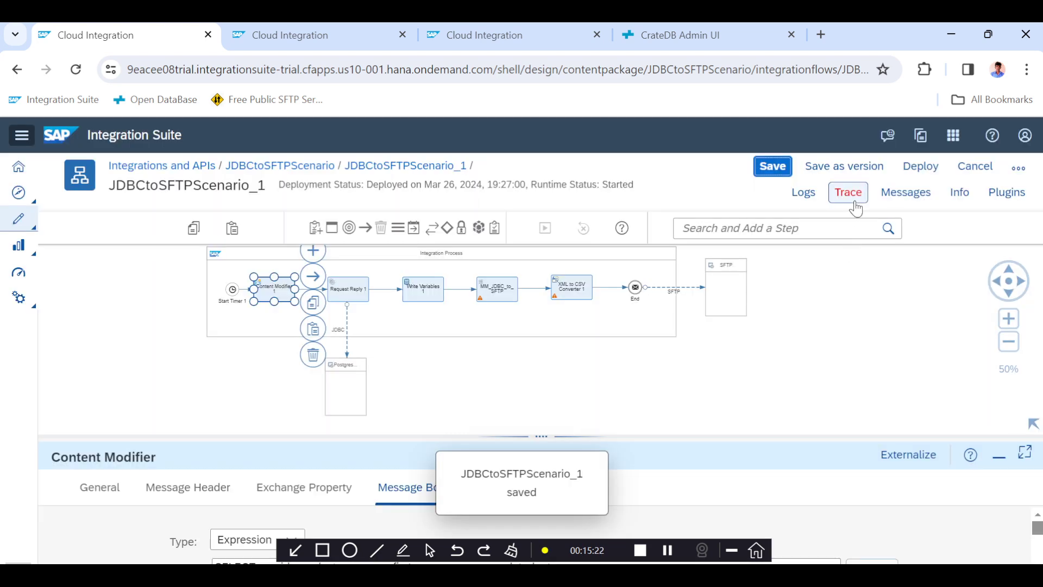
pyautogui.click(855, 204)
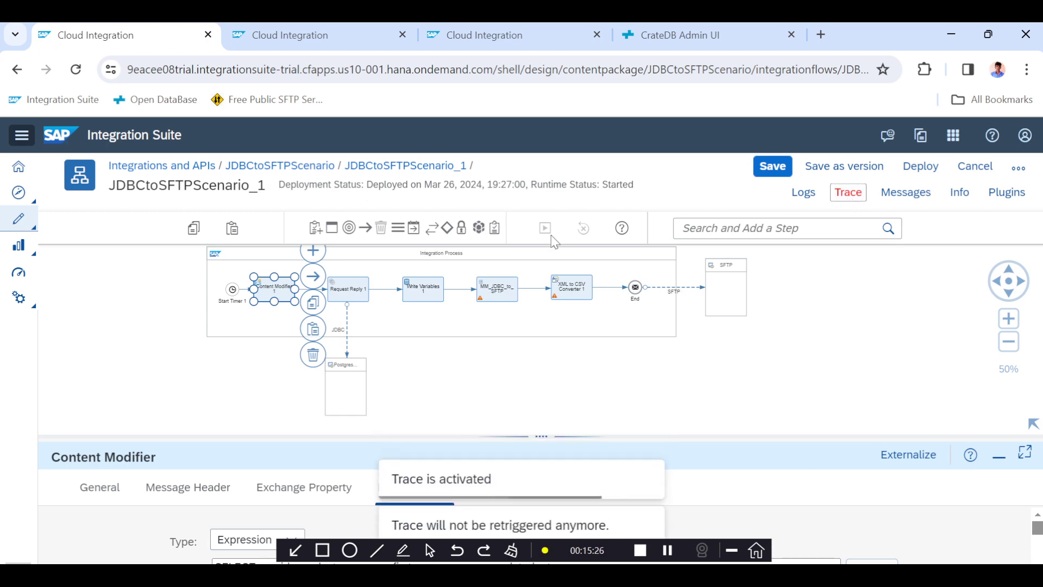
# Copy the INSERT INTO employeedata statement from Notepad++ and paste it over the query in the CrateDB console.
pyautogui.click(665, 42)
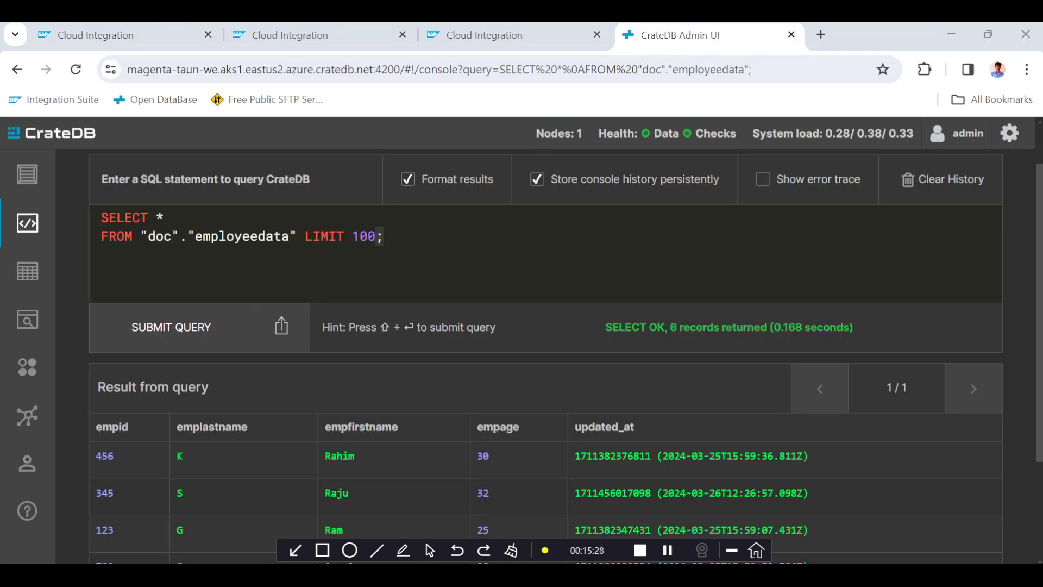
pyautogui.hotkey('alt', 'Tab')
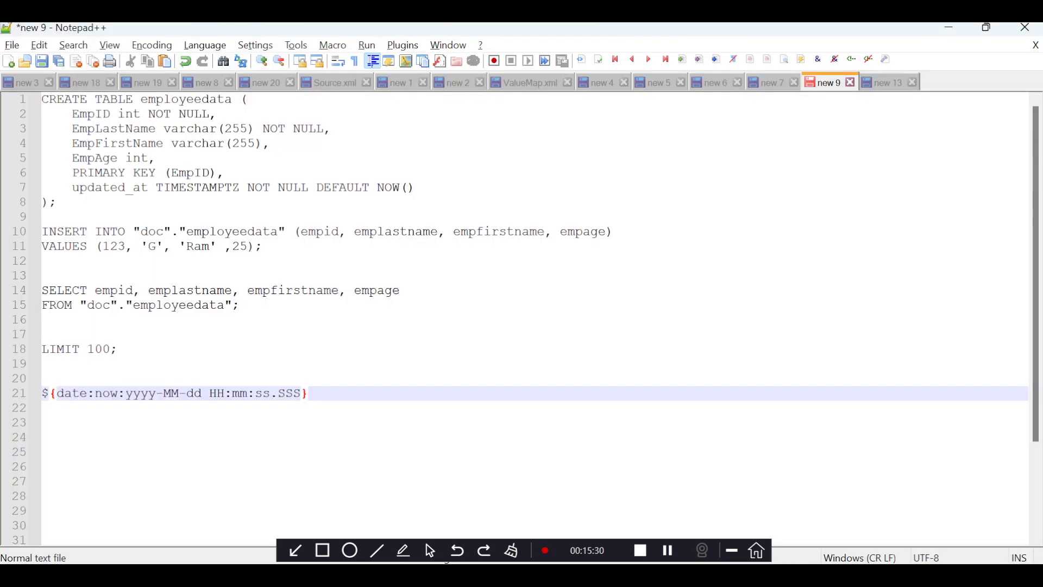
pyautogui.moveTo(263, 247); pyautogui.dragTo(42, 232)
pyautogui.hotkey('ctrl', 'c')
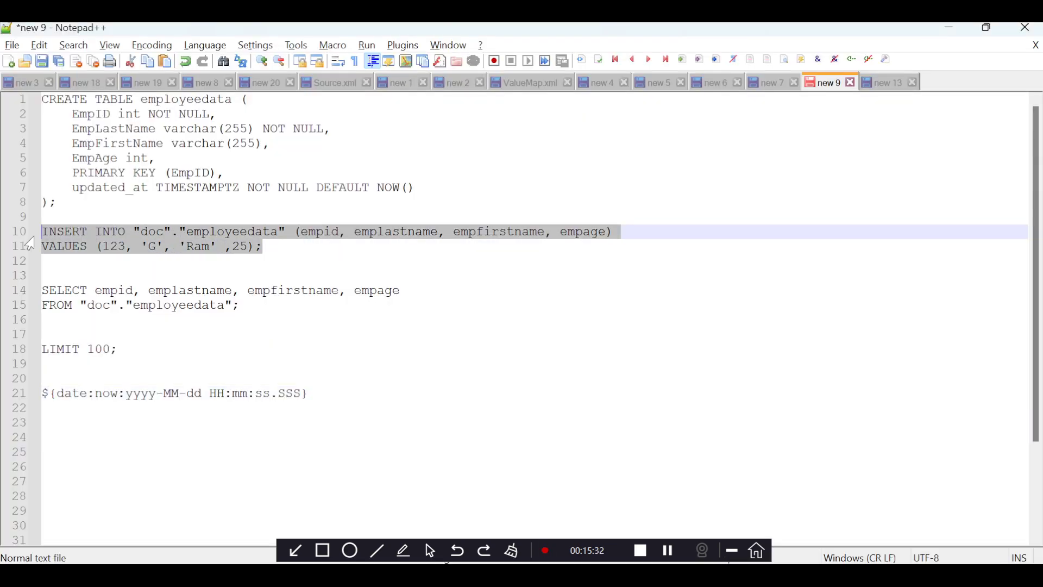
pyautogui.hotkey('alt', 'Tab')
pyautogui.hotkey('ctrl', 'a')
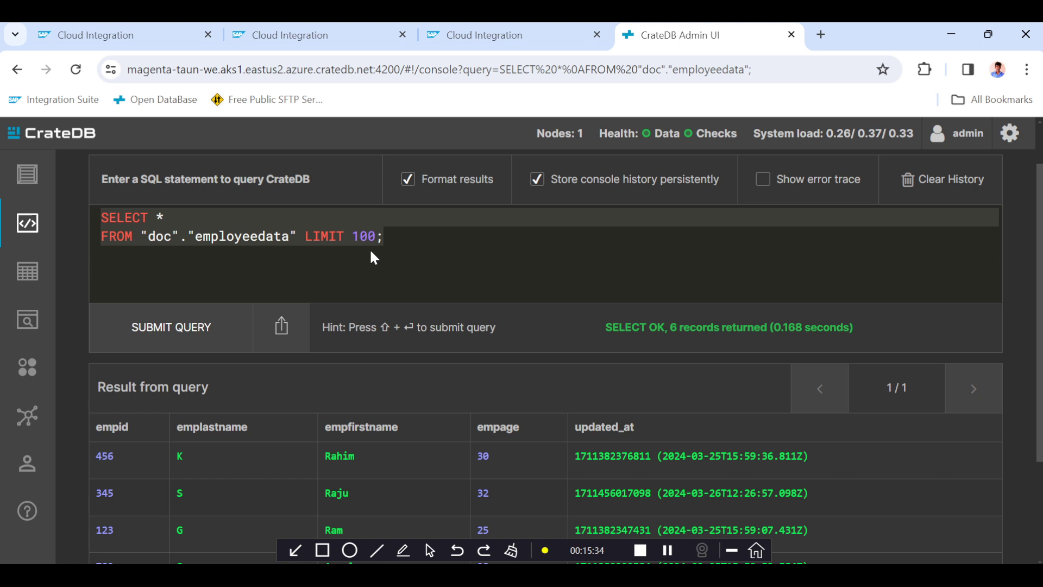
pyautogui.hotkey('ctrl', 'v')
# Insert a new employee row with empid 945, last name 'V', a new first name and age 31, and submit it.
pyautogui.doubleClick(175, 236)
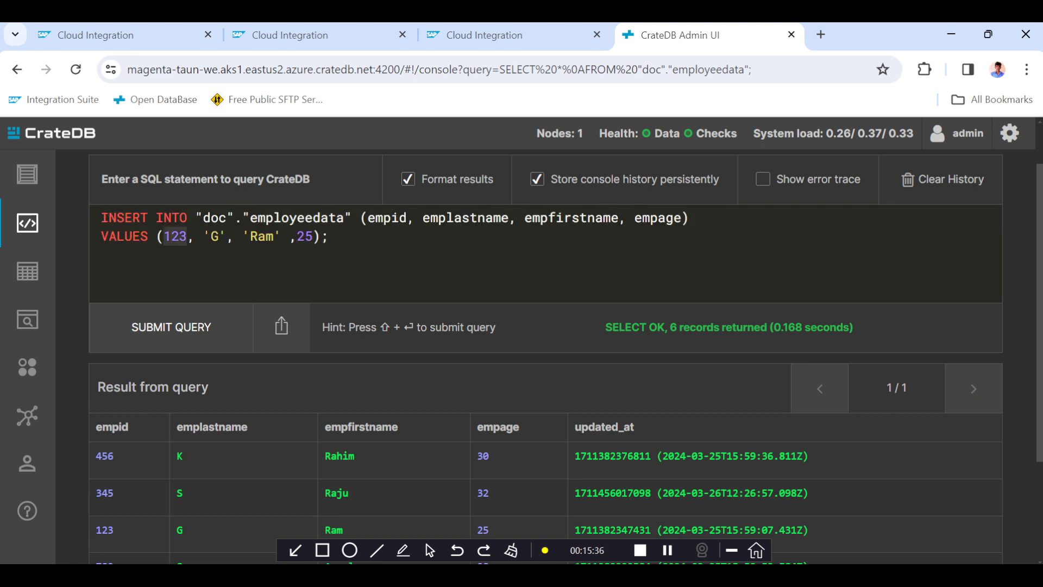
pyautogui.write('945')
pyautogui.click(219, 236)
pyautogui.press('BackSpace')
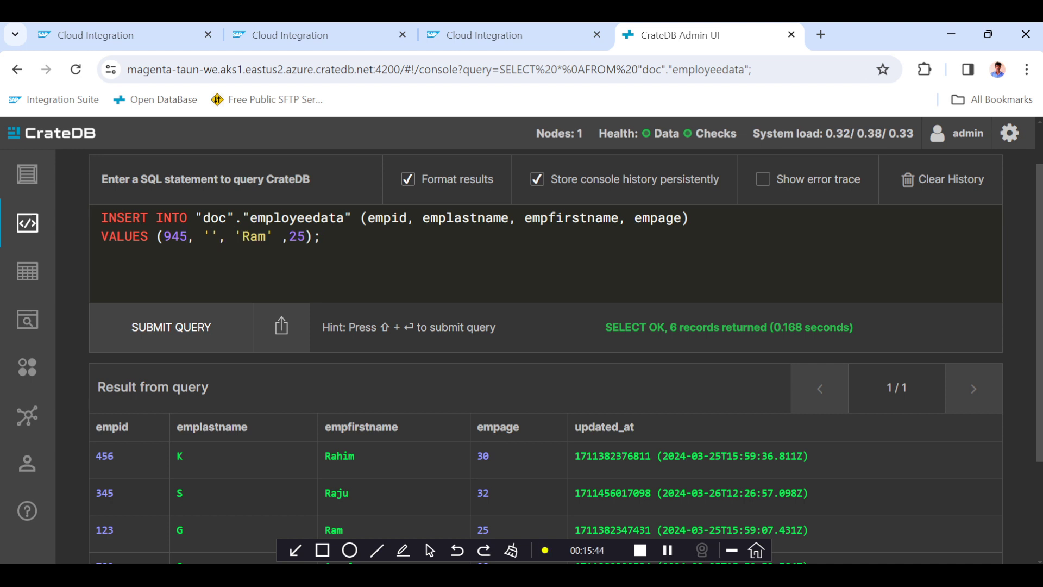
pyautogui.write('V')
pyautogui.doubleClick(262, 236)
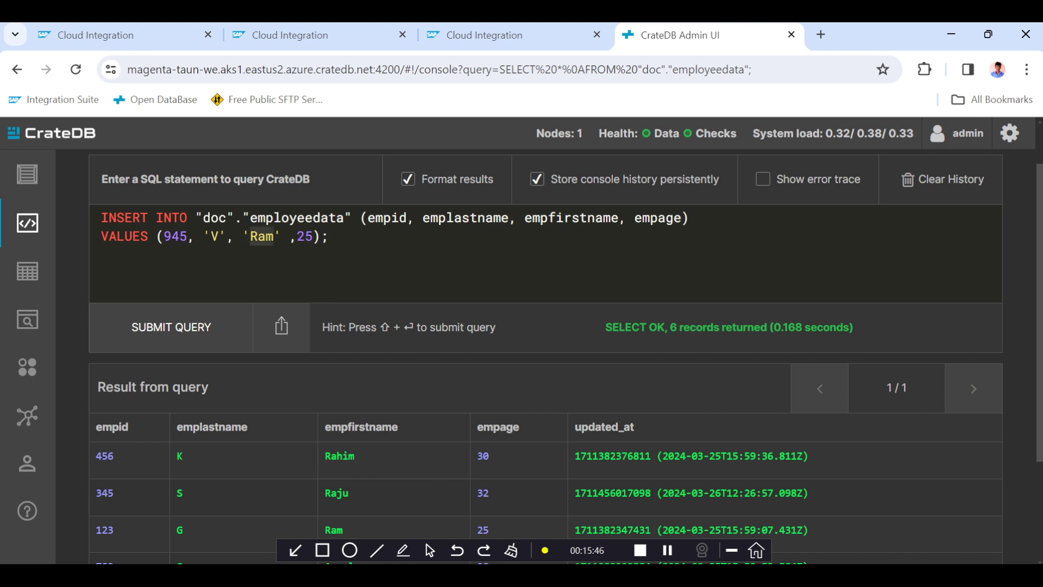
pyautogui.write('Raghu')
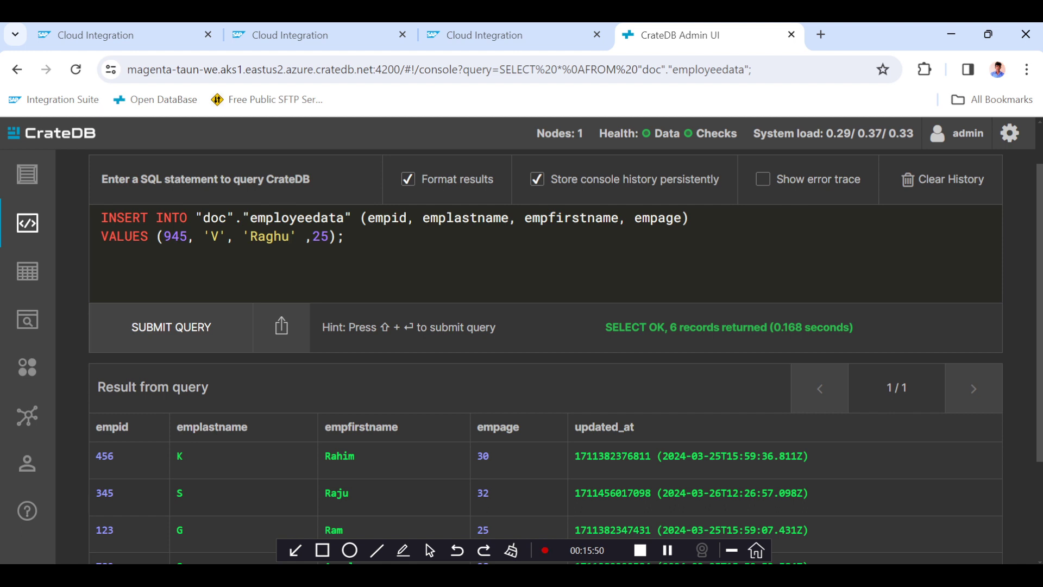
pyautogui.doubleClick(321, 235)
pyautogui.write('31')
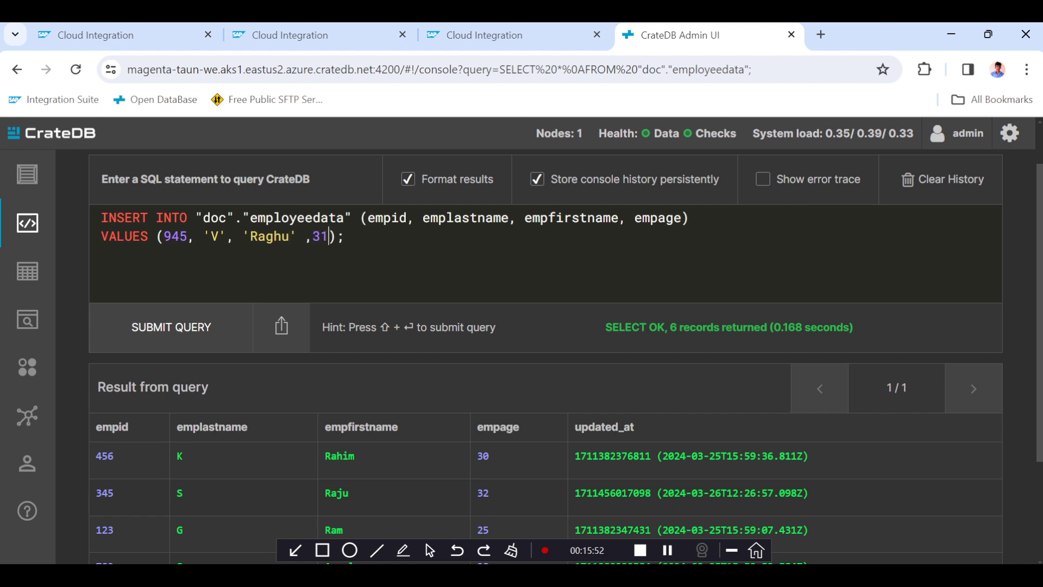
pyautogui.click(178, 332)
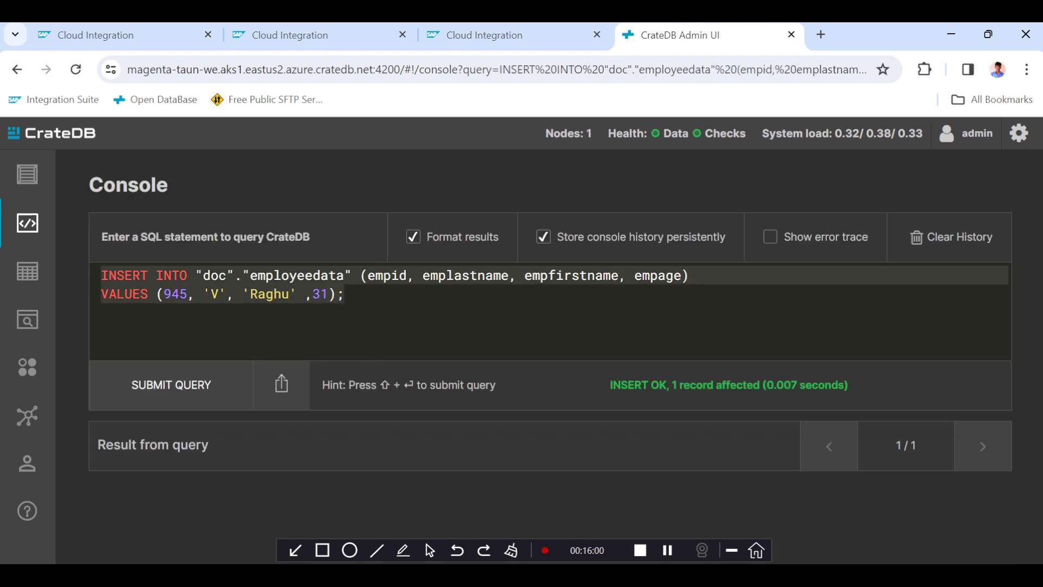
# Insert another employee row with empid 321, last name 'W', a new first name and age 29, and submit it.
pyautogui.click(219, 294)
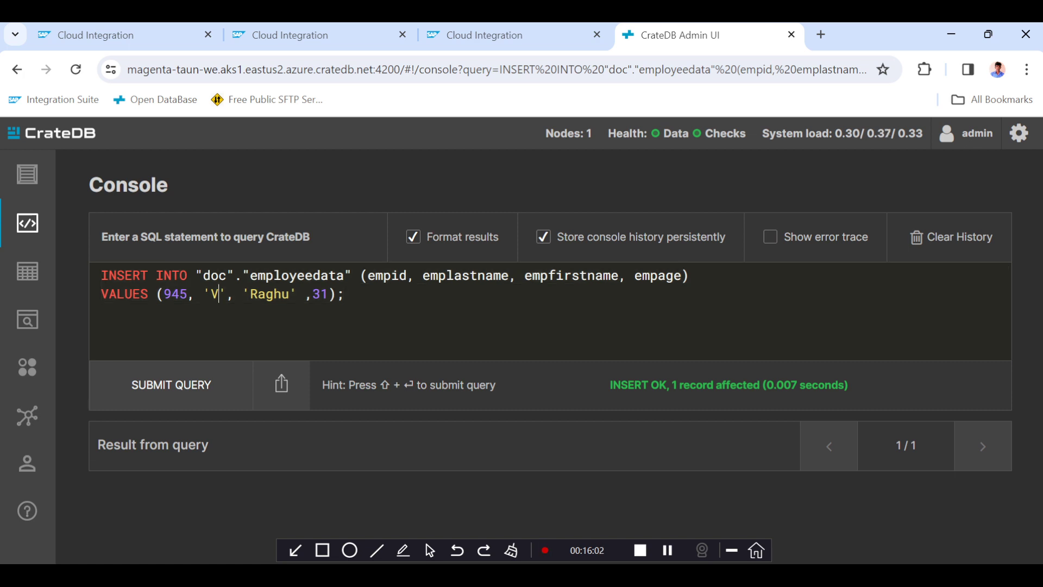
pyautogui.doubleClick(176, 293)
pyautogui.write('321')
pyautogui.click(219, 294)
pyautogui.press('BackSpace')
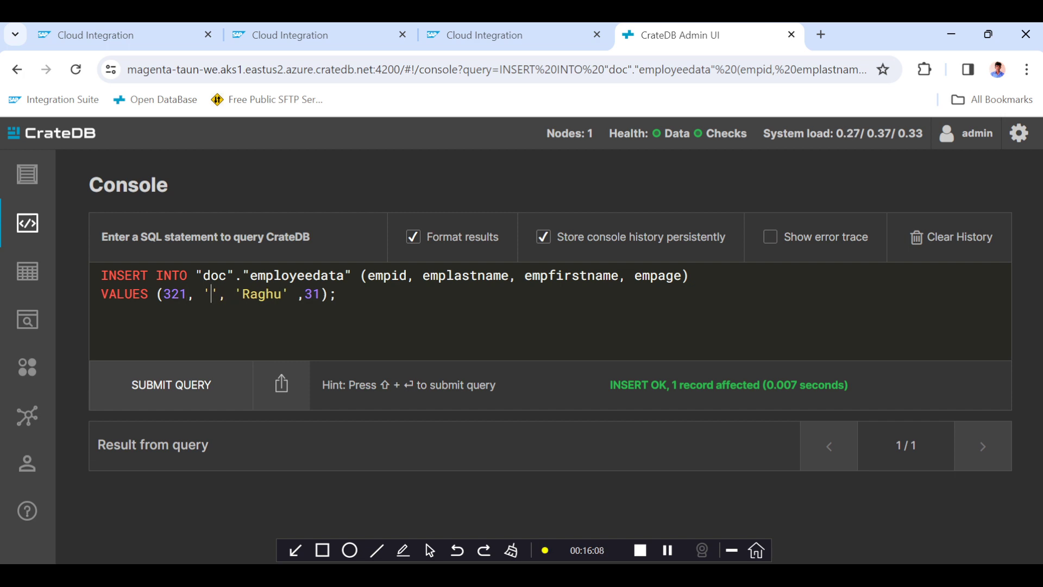
pyautogui.write('W')
pyautogui.doubleClick(266, 294)
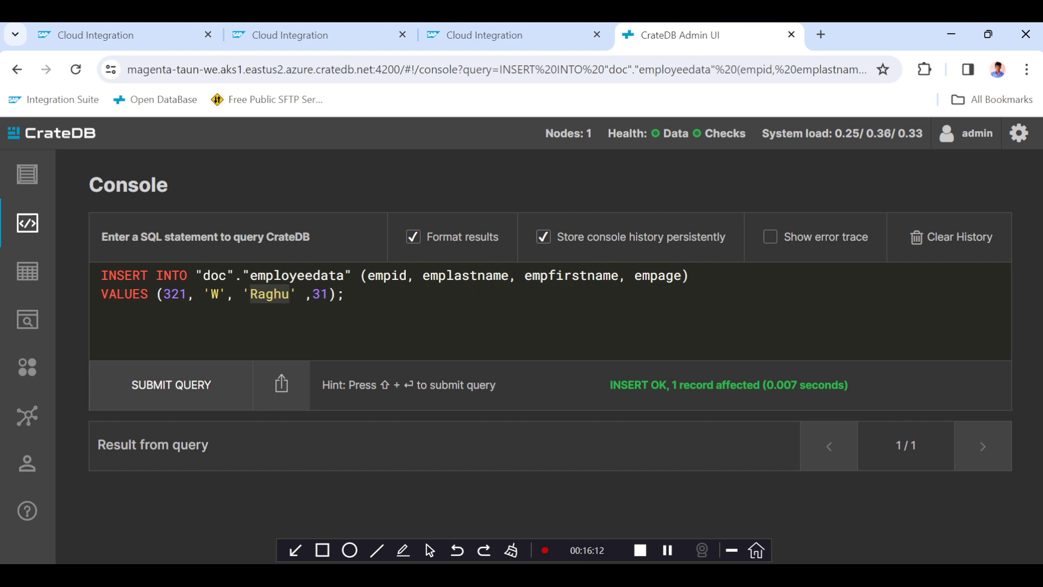
pyautogui.write('Rajesh')
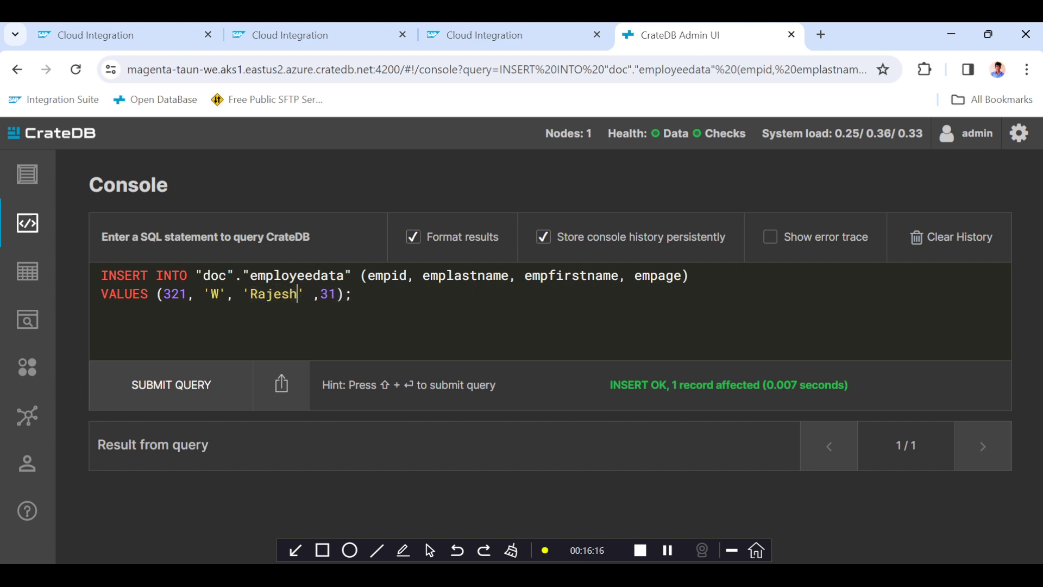
pyautogui.doubleClick(328, 294)
pyautogui.write('2')
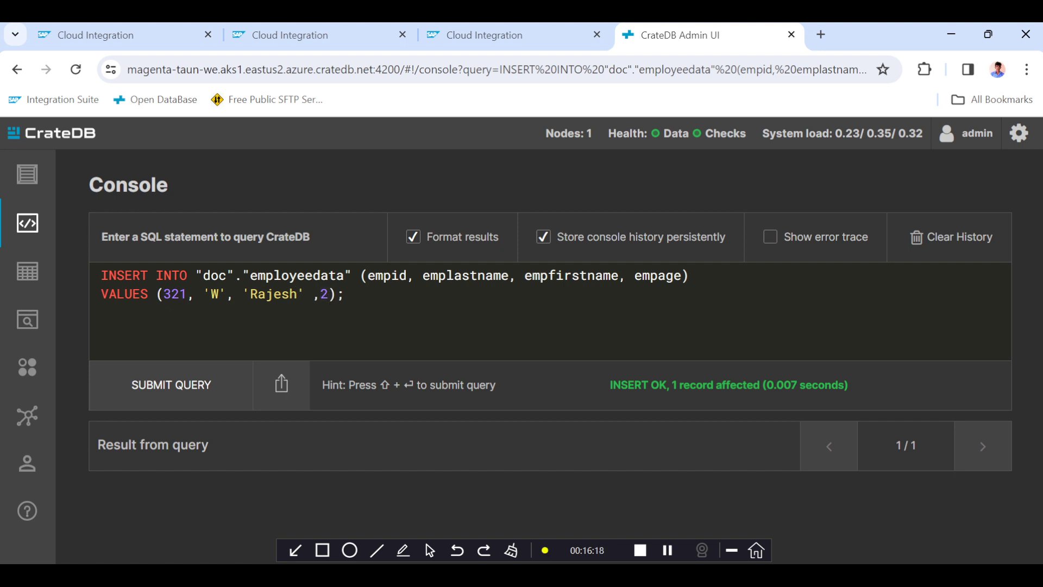
pyautogui.write('9')
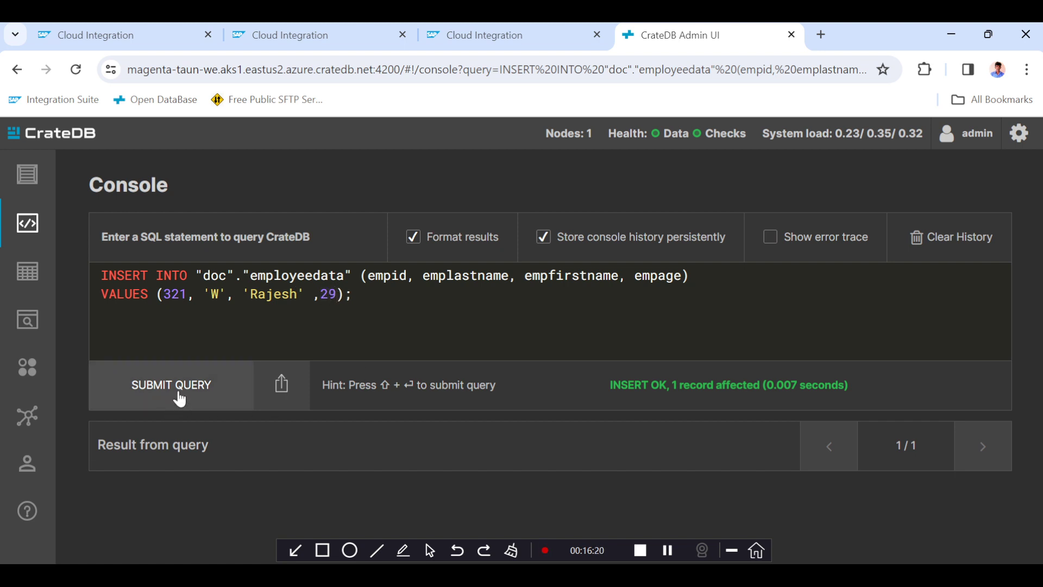
pyautogui.click(179, 399)
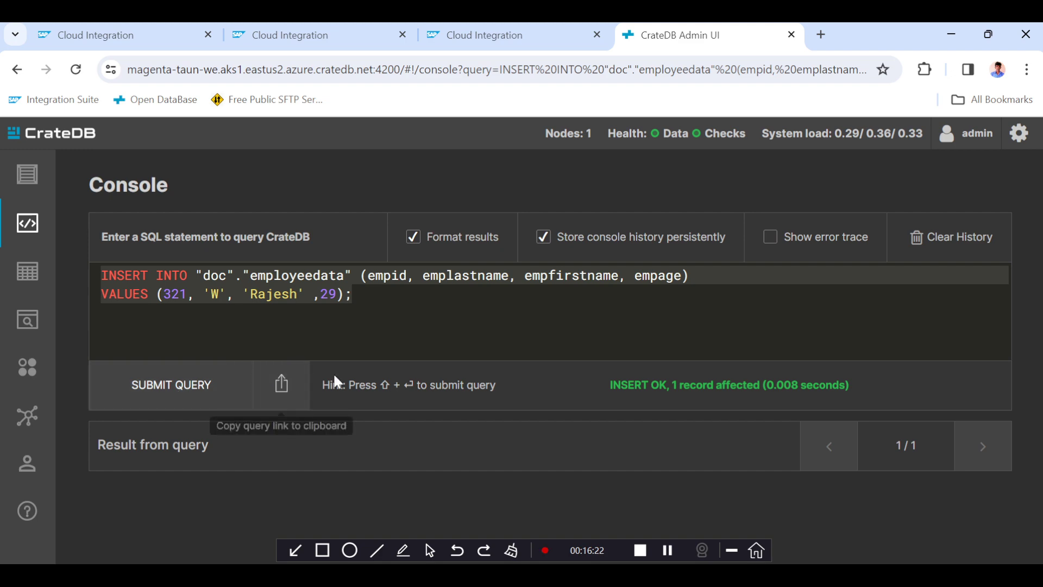
# Copy the SELECT statement from Notepad++ and paste it over the INSERT query in the CrateDB console.
pyautogui.hotkey('alt', 'Tab')
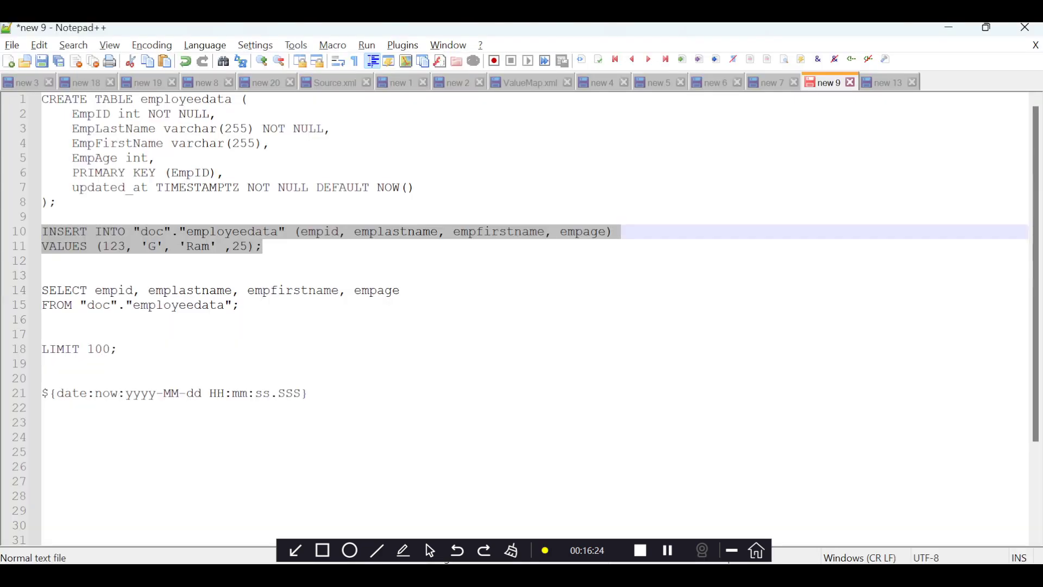
pyautogui.moveTo(240, 306); pyautogui.dragTo(31, 295)
pyautogui.hotkey('ctrl', 'c')
pyautogui.hotkey('alt', 'Tab')
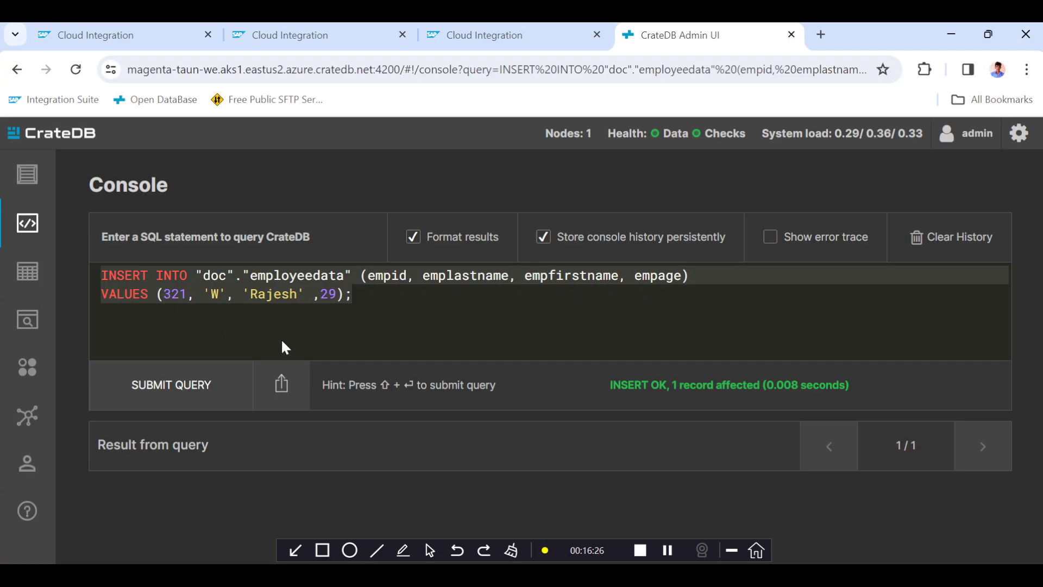
pyautogui.click(416, 305)
pyautogui.hotkey('ctrl', 'a')
pyautogui.hotkey('ctrl', 'v')
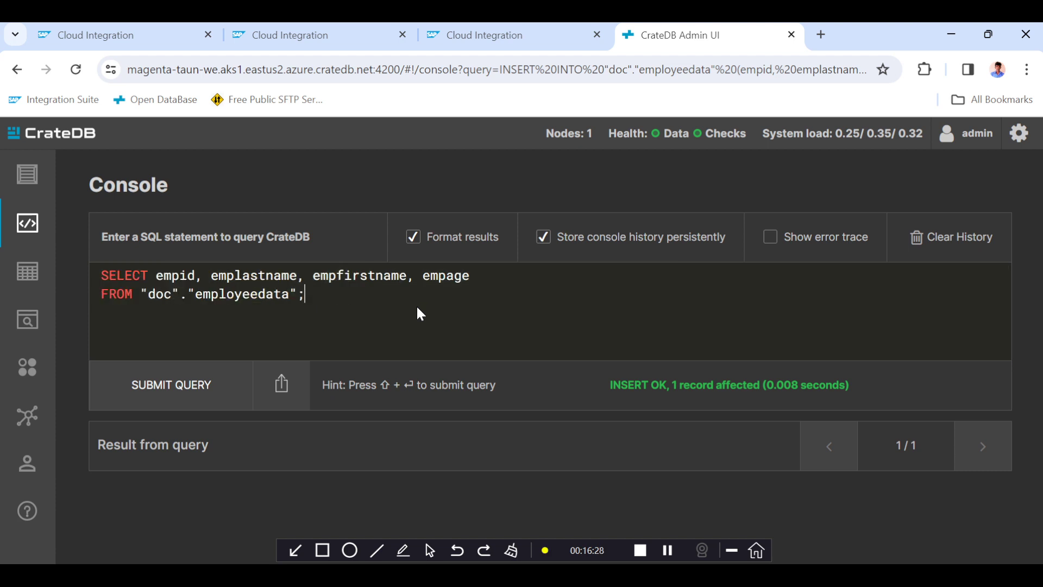
# Replace the column list with * and submit the query on employeedata.
pyautogui.moveTo(156, 275); pyautogui.dragTo(471, 276)
pyautogui.write('*')
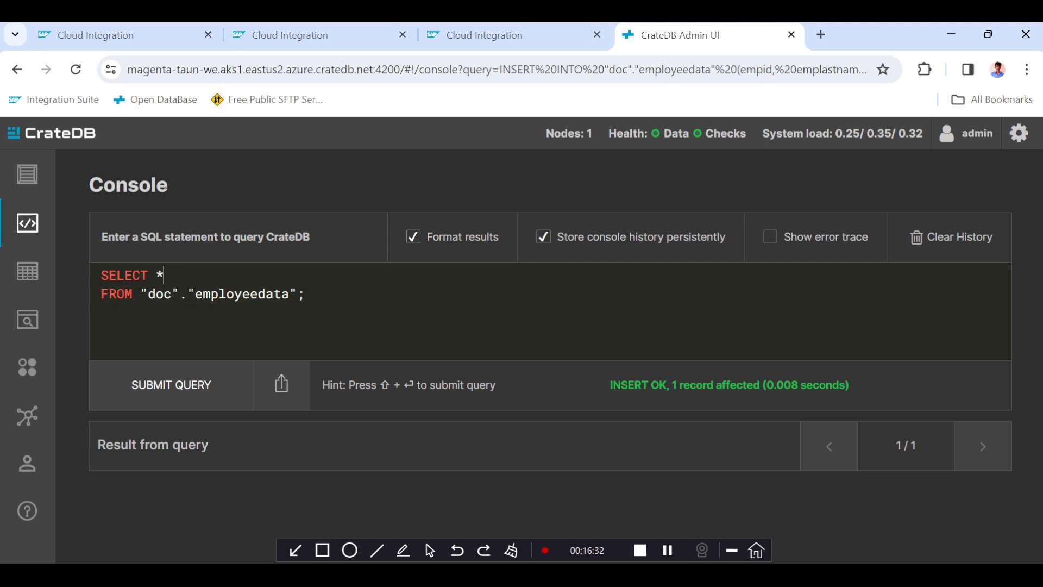
pyautogui.click(168, 387)
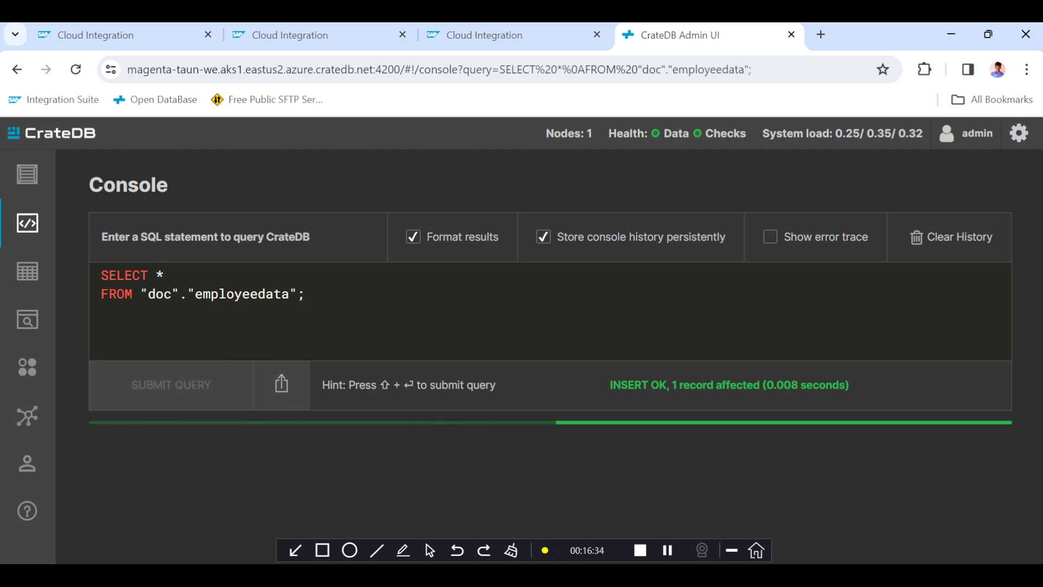
# Review the employee rows and their updated_at timestamps in the query results.
pyautogui.scroll(-5, 446, 385)
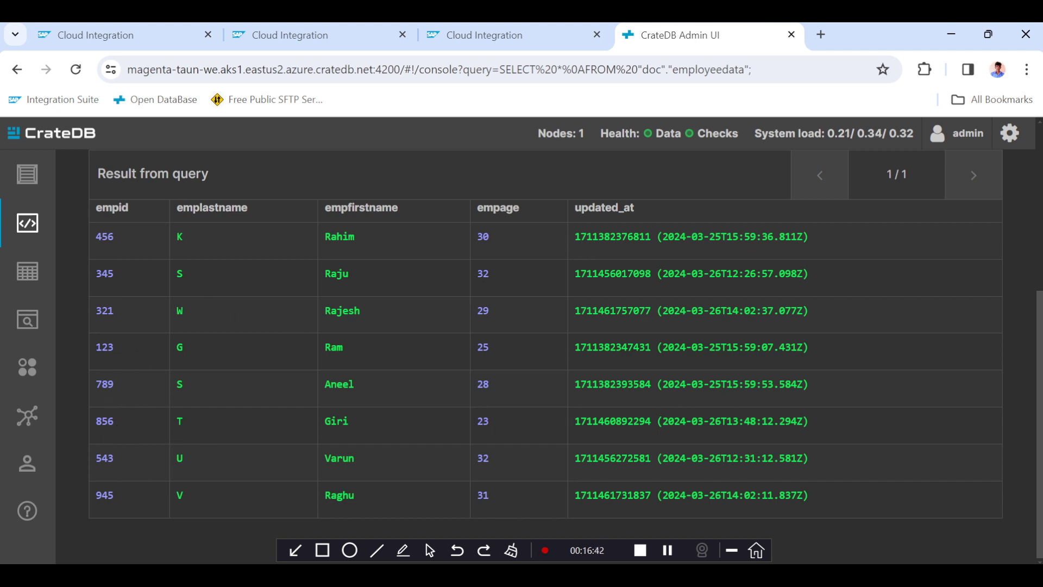
pyautogui.doubleClick(105, 310)
pyautogui.doubleClick(653, 310)
pyautogui.doubleClick(339, 495)
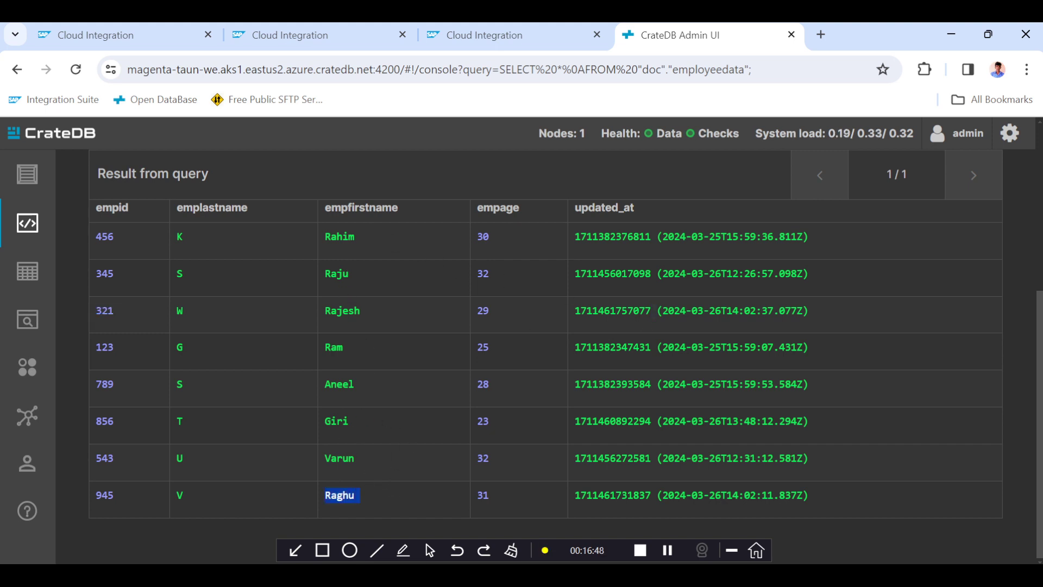
pyautogui.doubleClick(105, 494)
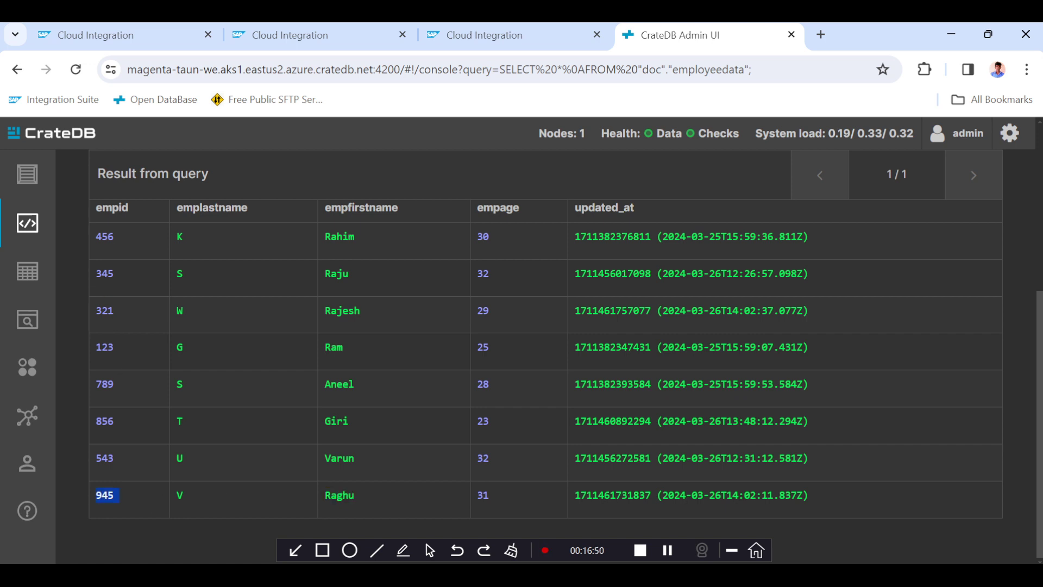
pyautogui.doubleClick(105, 273)
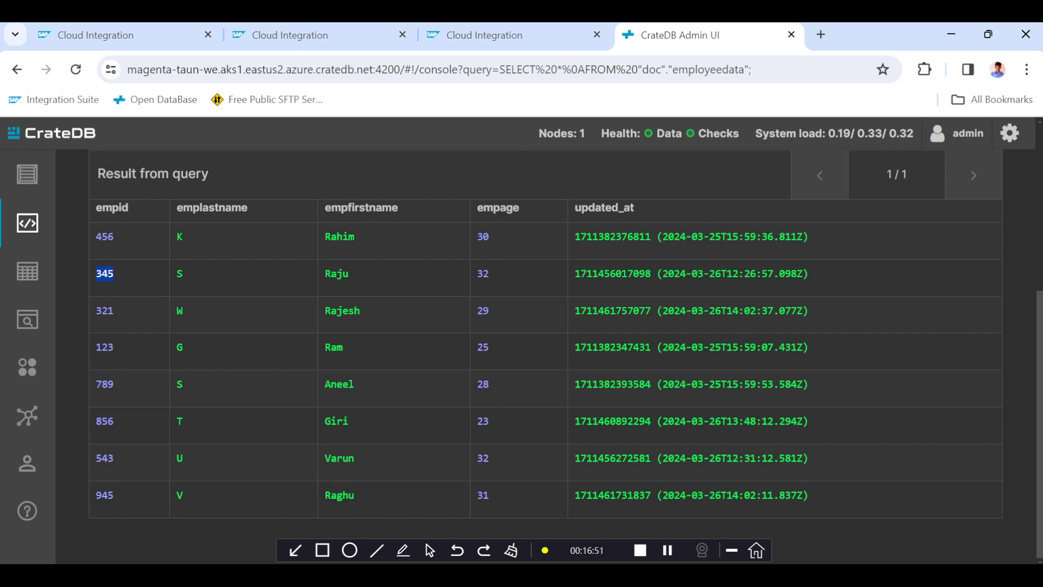
# Check the stored LastRunTime variable's content in Manage Variables, then return to the integration flow.
pyautogui.click(130, 36)
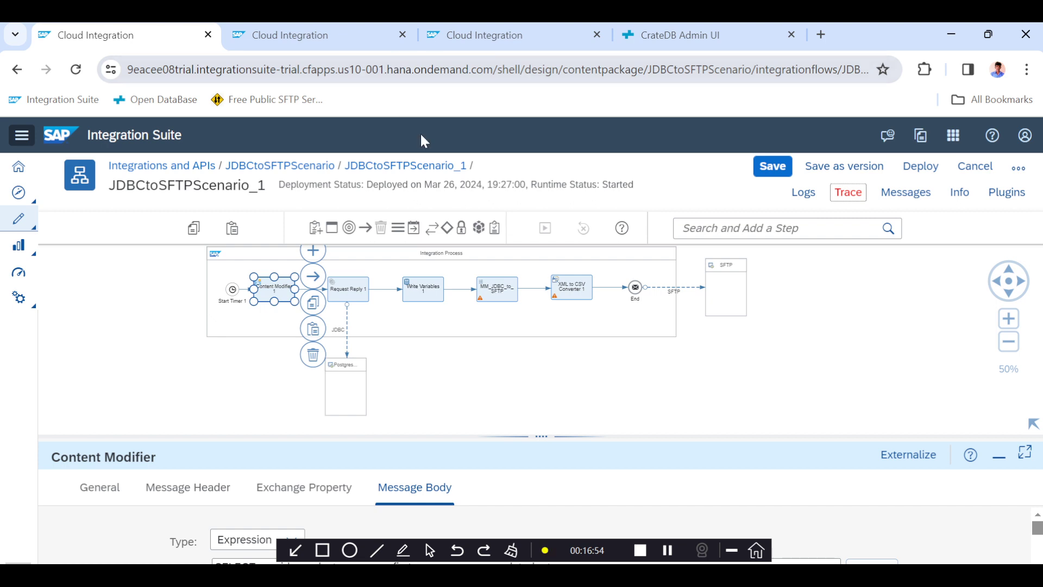
pyautogui.click(429, 302)
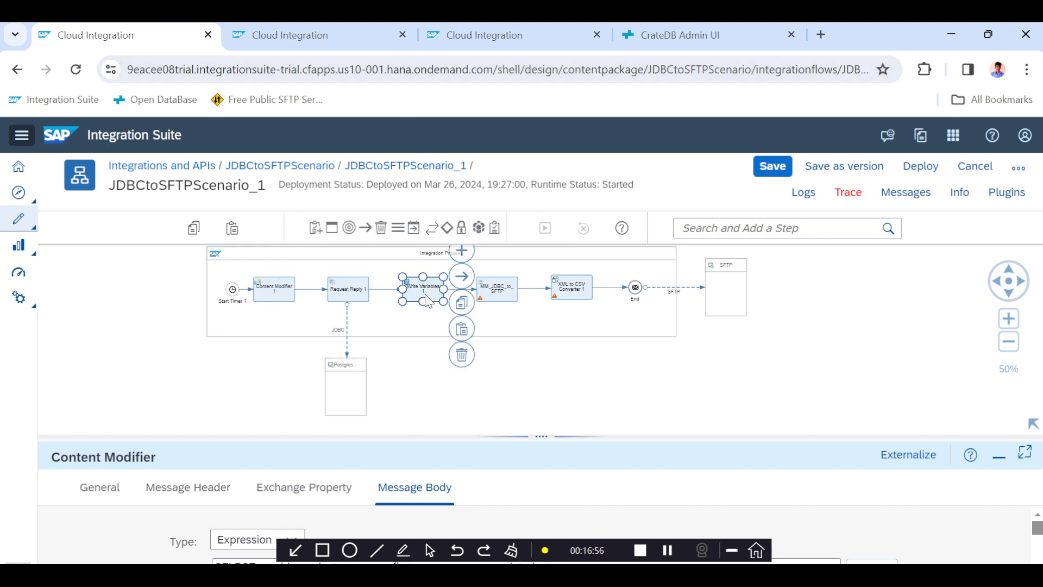
pyautogui.click(478, 35)
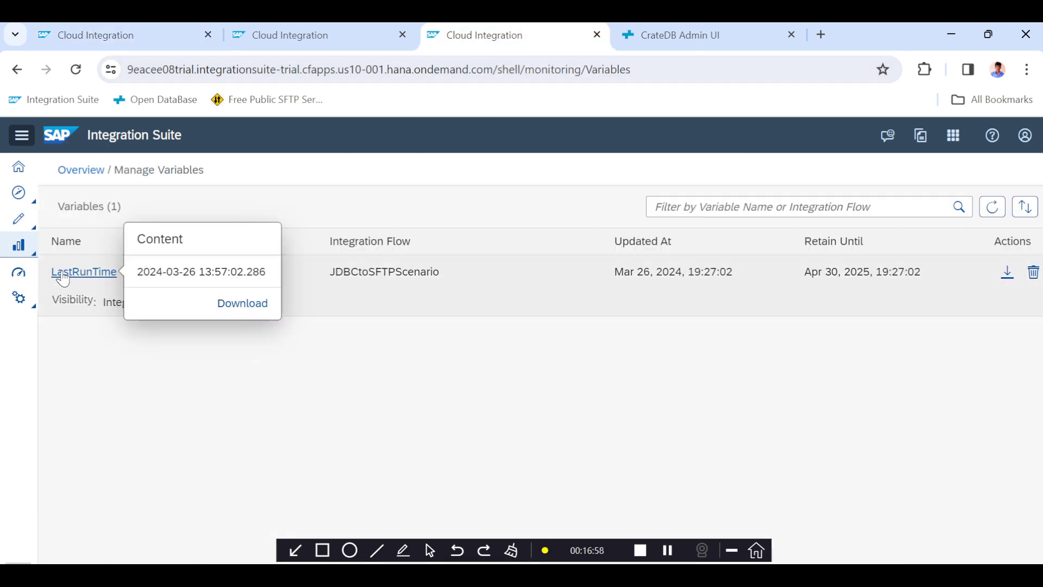
pyautogui.click(137, 36)
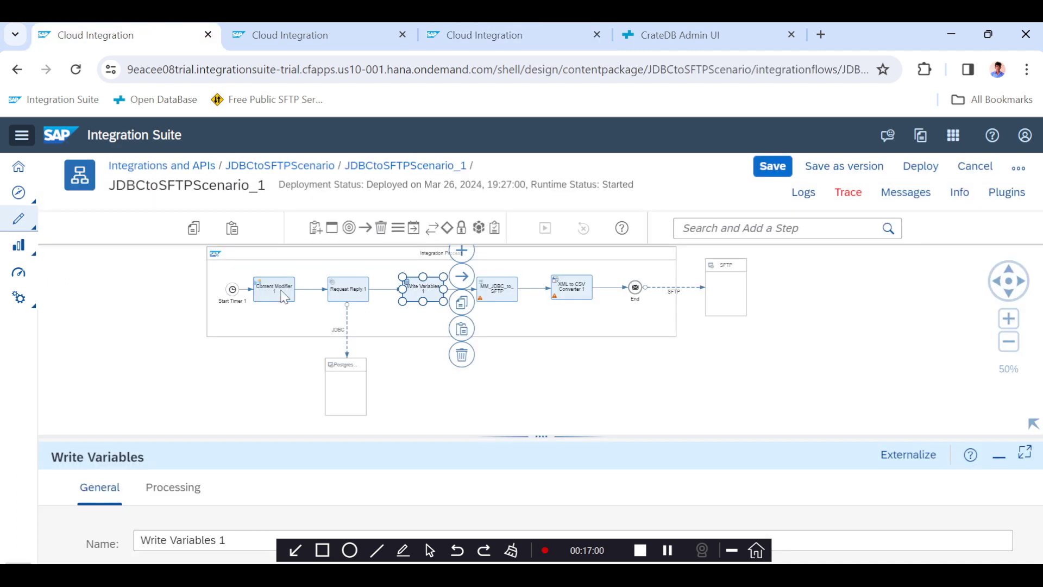
# Inspect the Content Modifier's LastRun exchange property and SQL message body, then save the integration flow.
pyautogui.click(282, 296)
pyautogui.moveTo(552, 437); pyautogui.dragTo(541, 315)
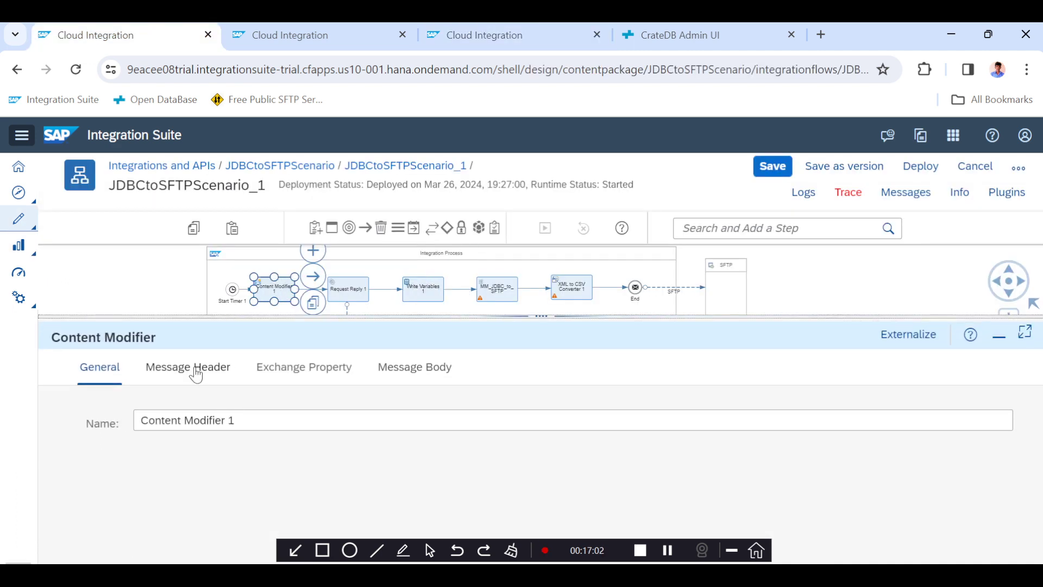
pyautogui.click(303, 367)
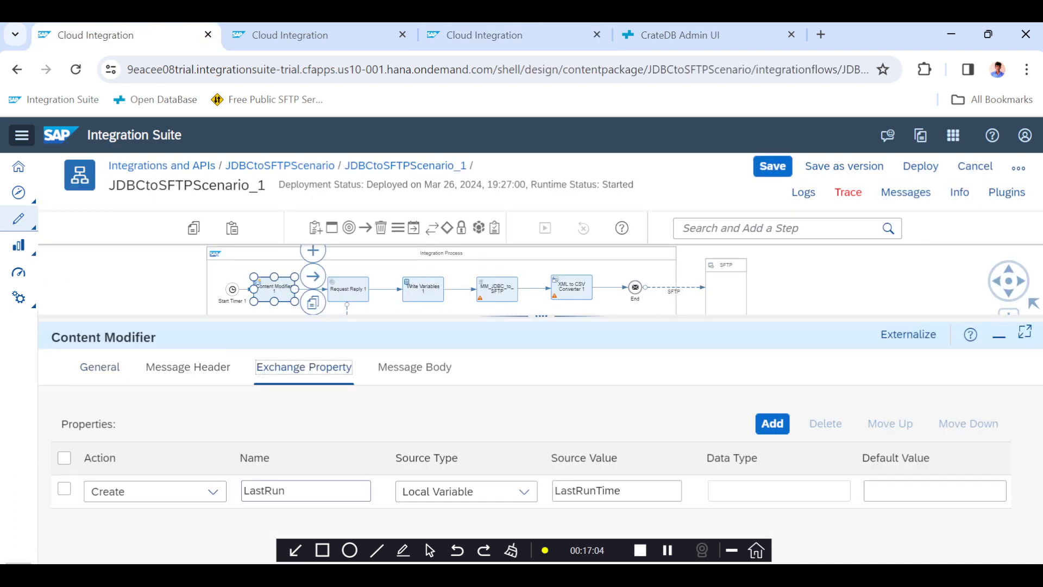
pyautogui.doubleClick(264, 490)
pyautogui.click(411, 367)
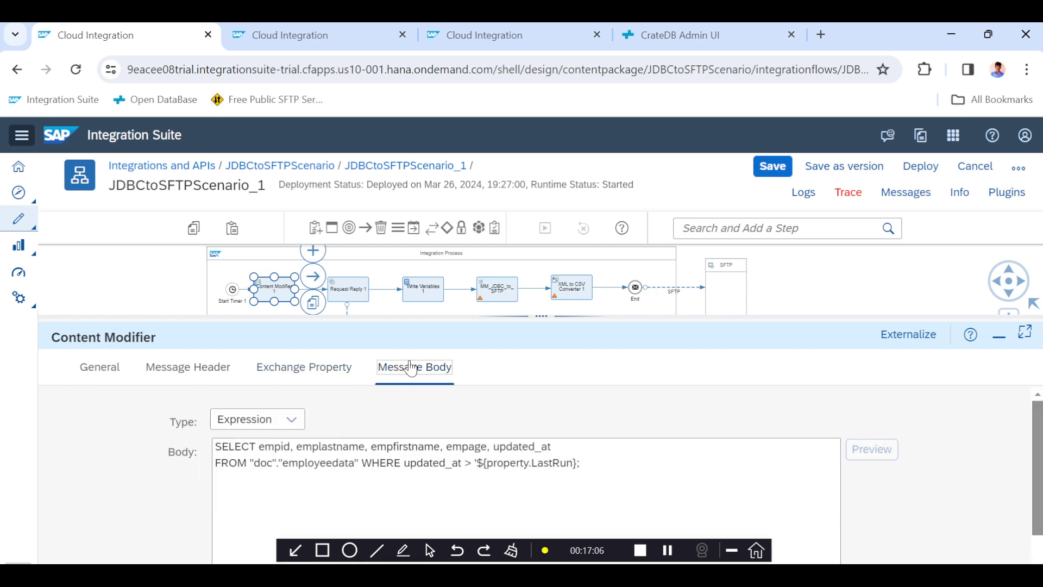
pyautogui.click(503, 464)
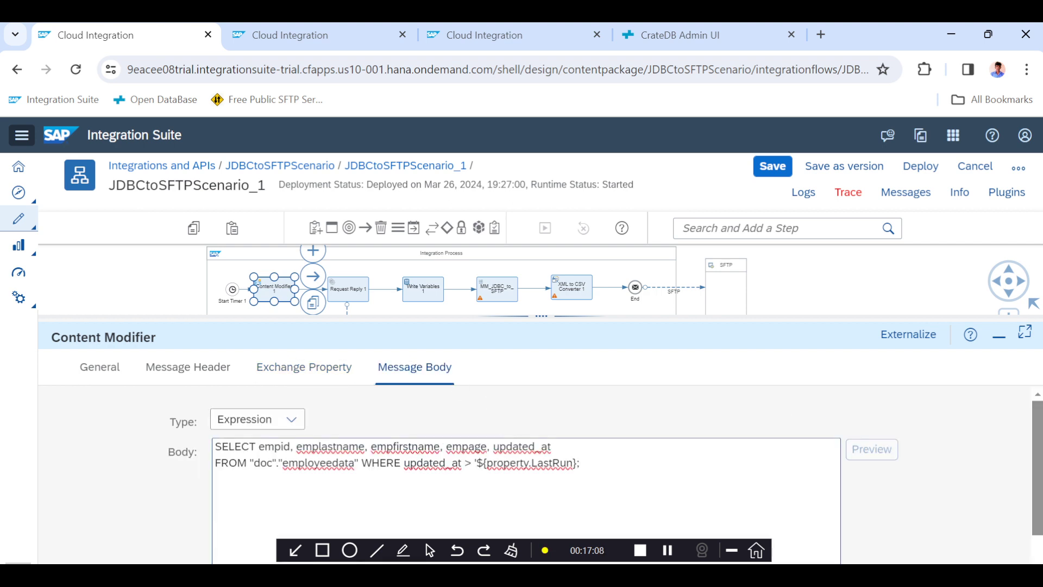
pyautogui.tripleClick(504, 463)
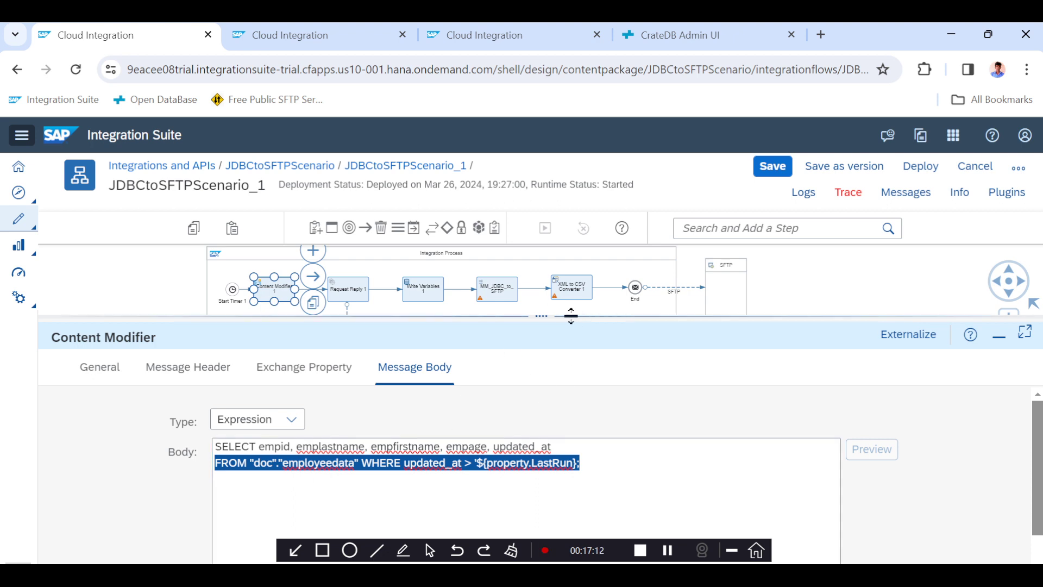
pyautogui.moveTo(565, 318); pyautogui.dragTo(565, 436)
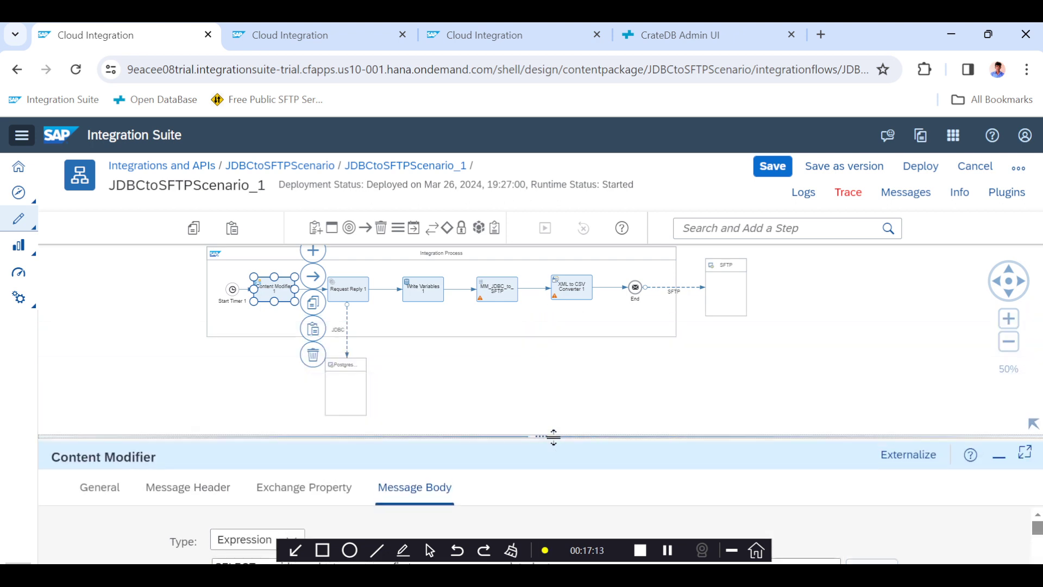
pyautogui.click(772, 175)
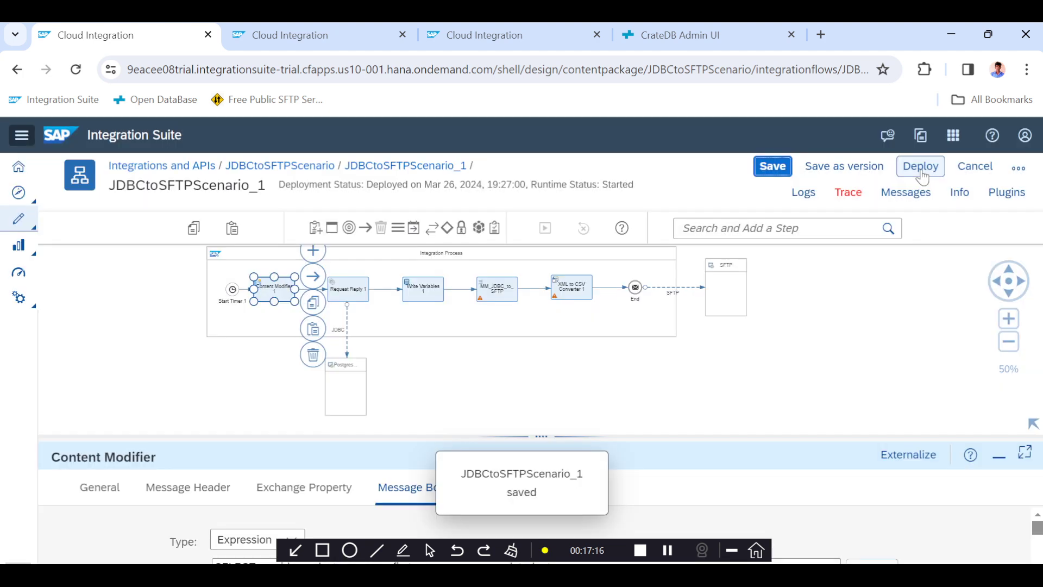
# Deploy the integration flow on the Cloud Integration runtime profile.
pyautogui.click(921, 172)
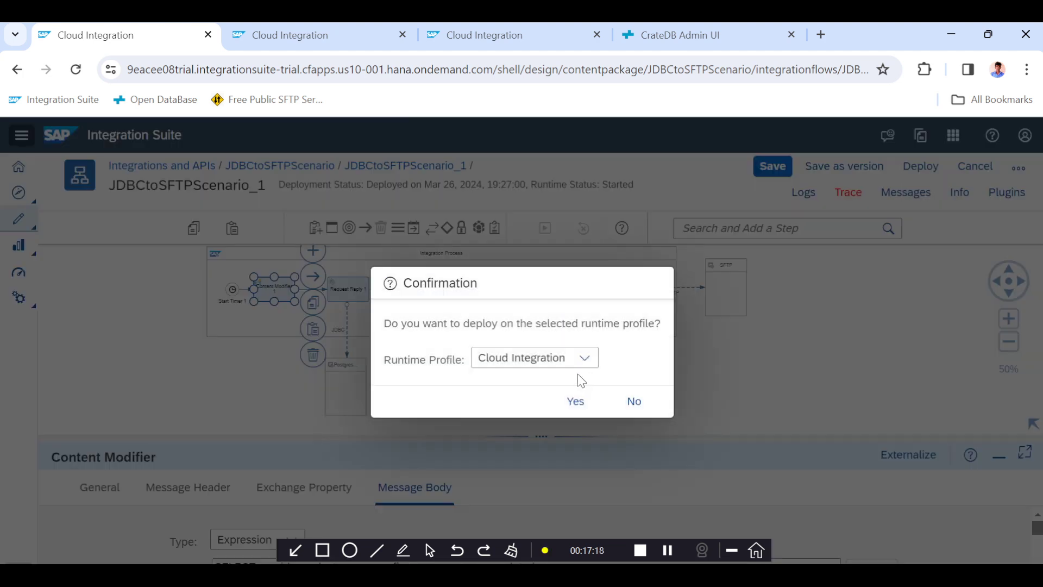
pyautogui.click(571, 400)
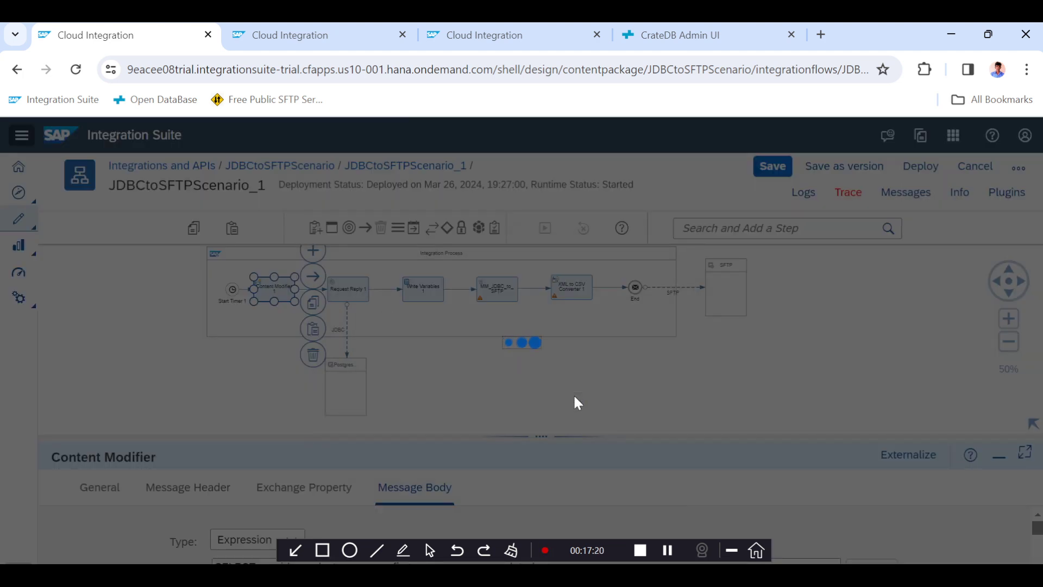
pyautogui.click(610, 388)
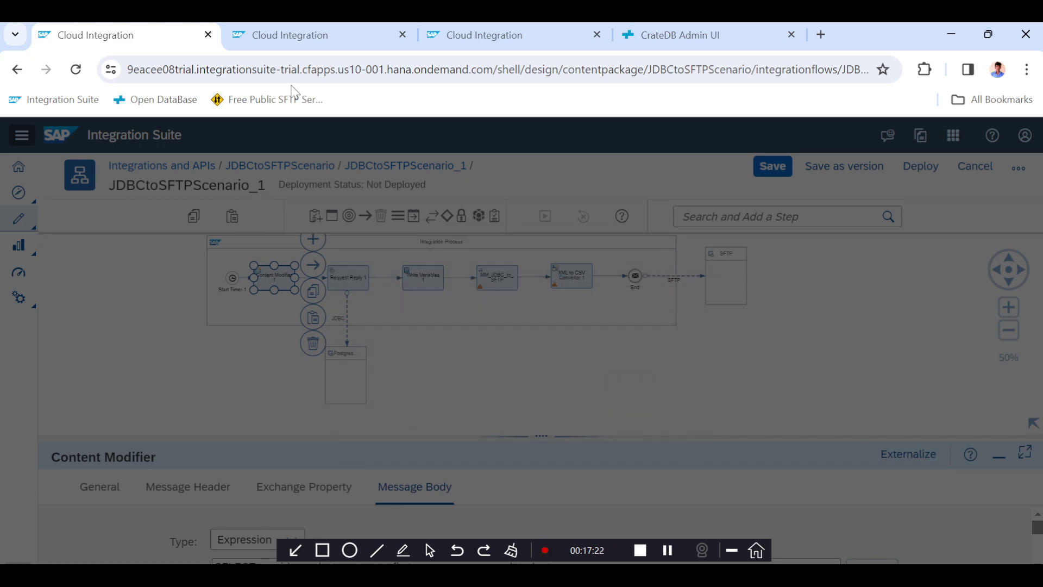
# Refresh message monitoring and open the latest failed message's error details.
pyautogui.click(300, 34)
pyautogui.click(427, 323)
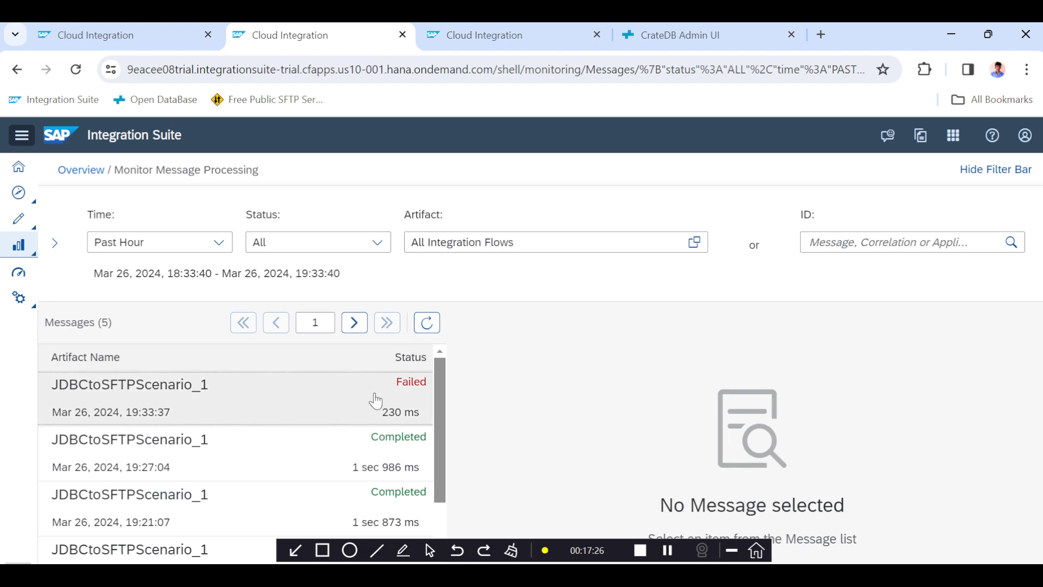
pyautogui.click(378, 400)
pyautogui.scroll(-3, 654, 433)
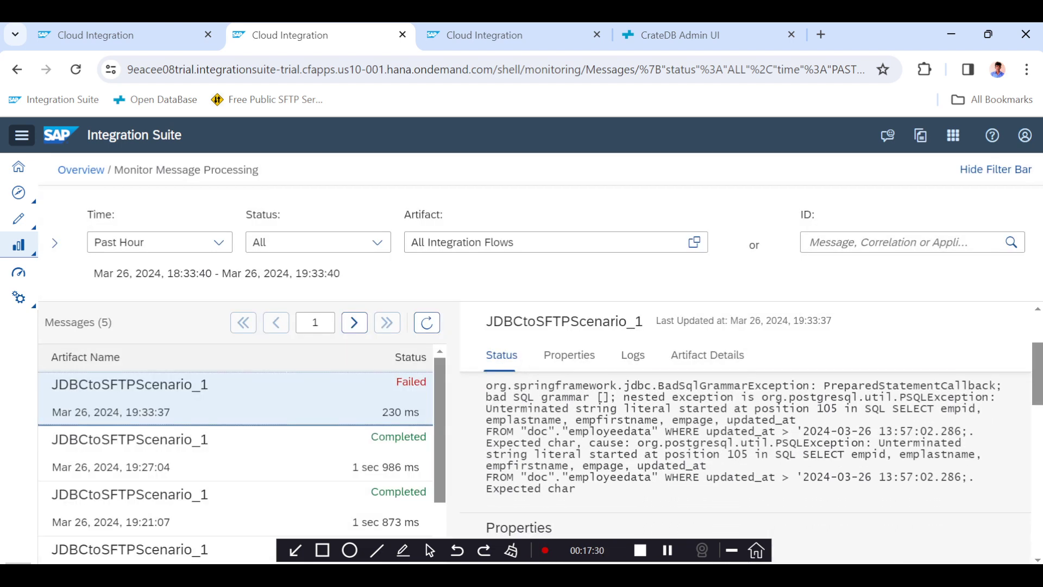
pyautogui.click(667, 550)
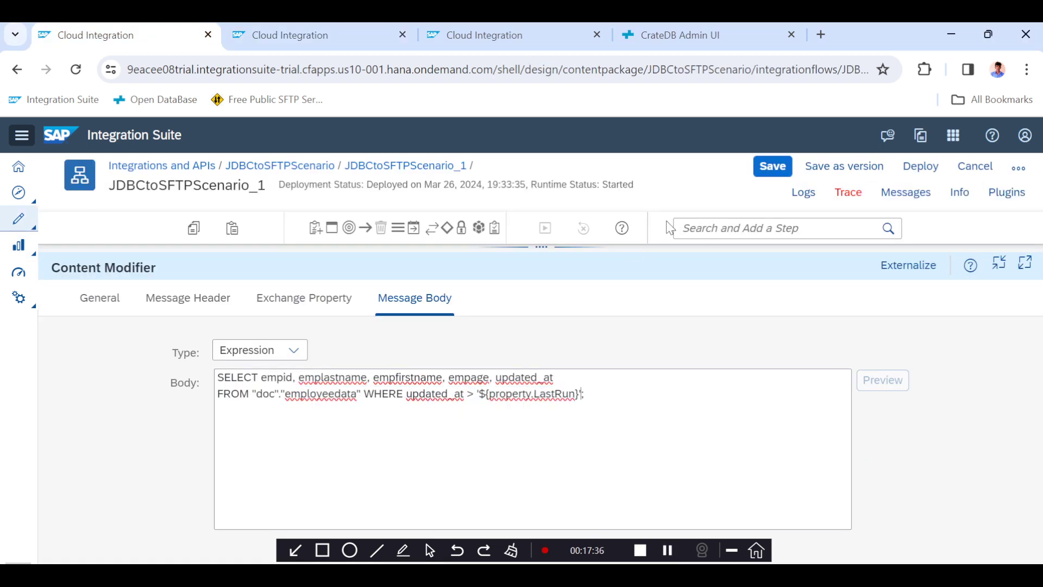
# Save and redeploy the integration flow on the Cloud Integration runtime profile.
pyautogui.click(770, 168)
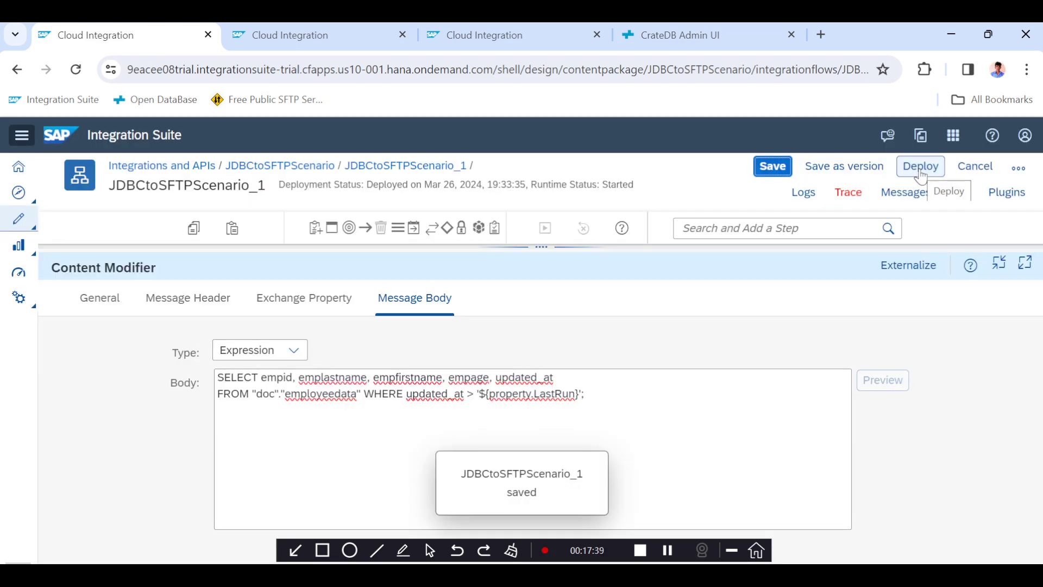
pyautogui.click(920, 174)
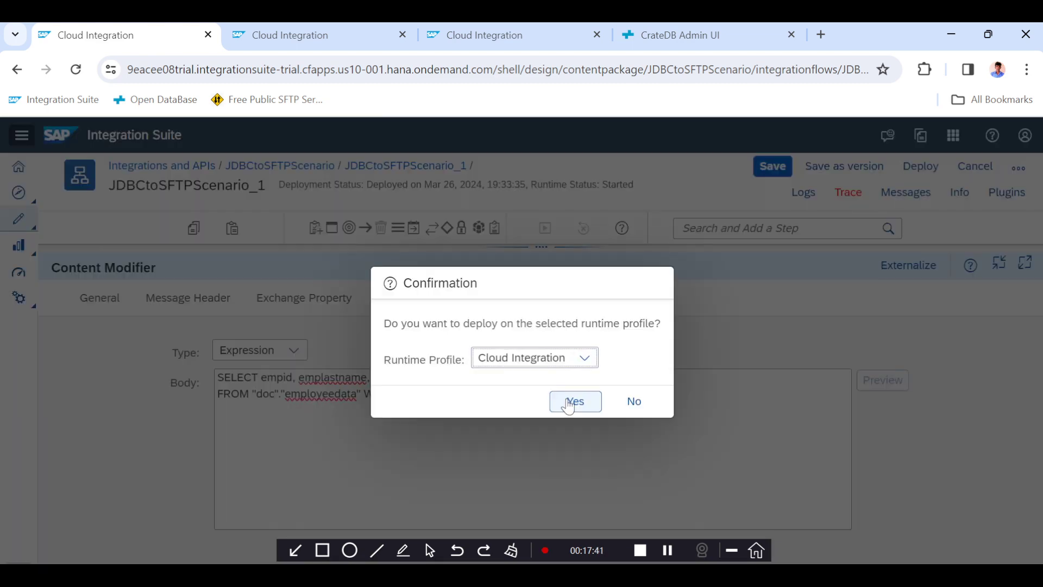
pyautogui.click(575, 402)
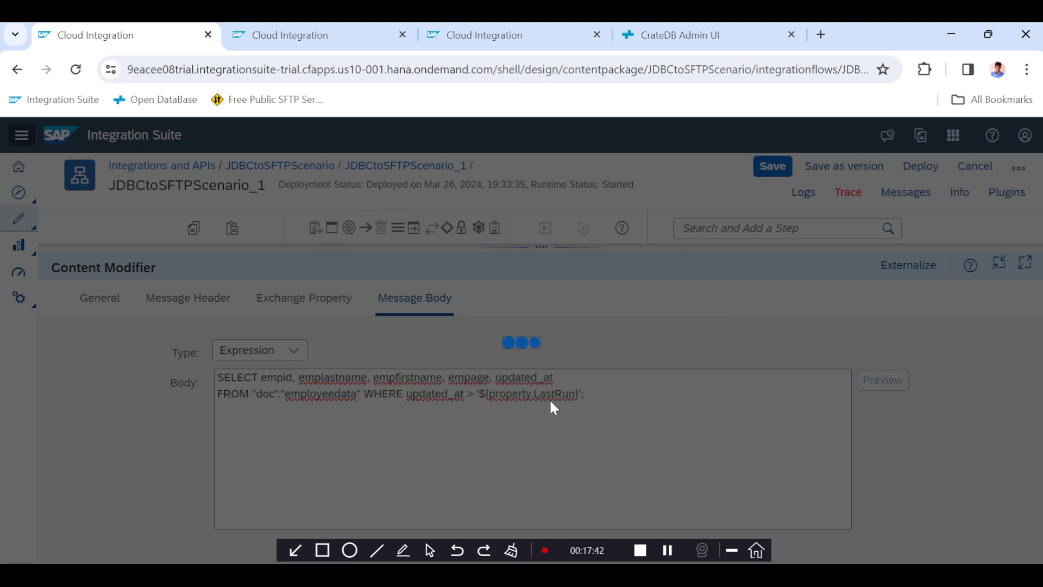
pyautogui.click(622, 385)
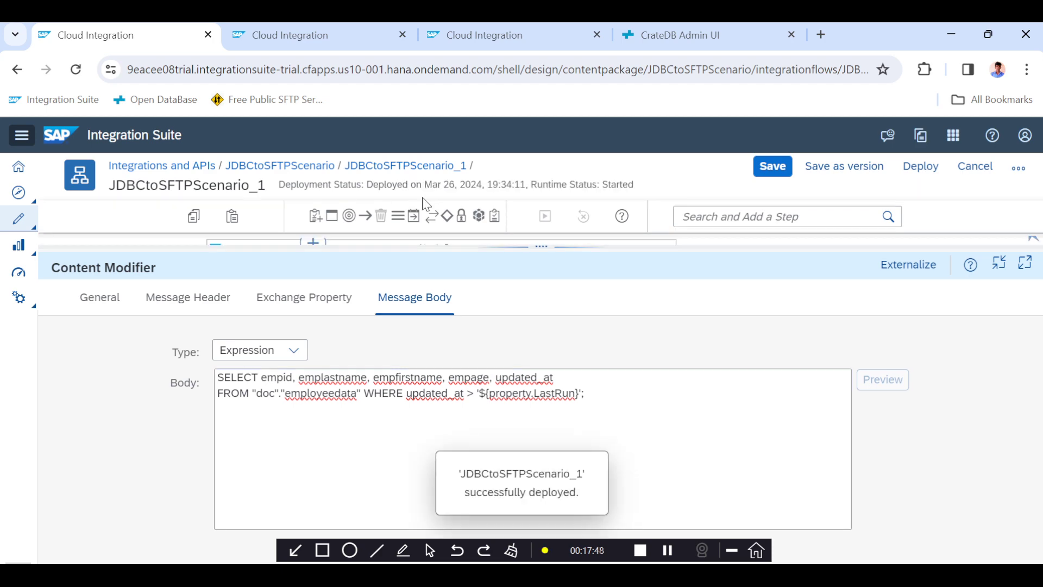
# Refresh message monitoring and open the newest message's status.
pyautogui.click(326, 34)
pyautogui.click(438, 323)
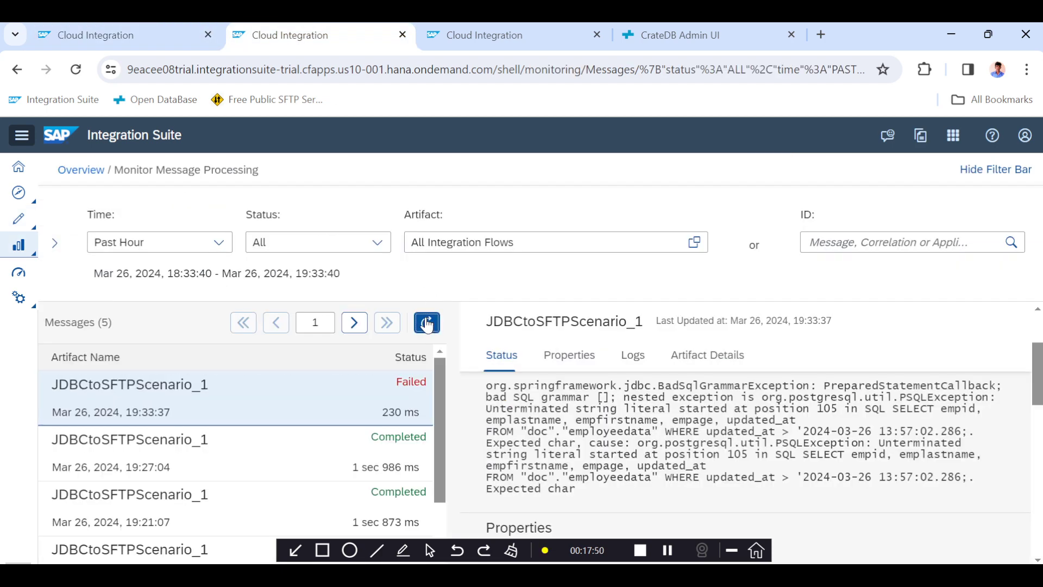
pyautogui.click(329, 402)
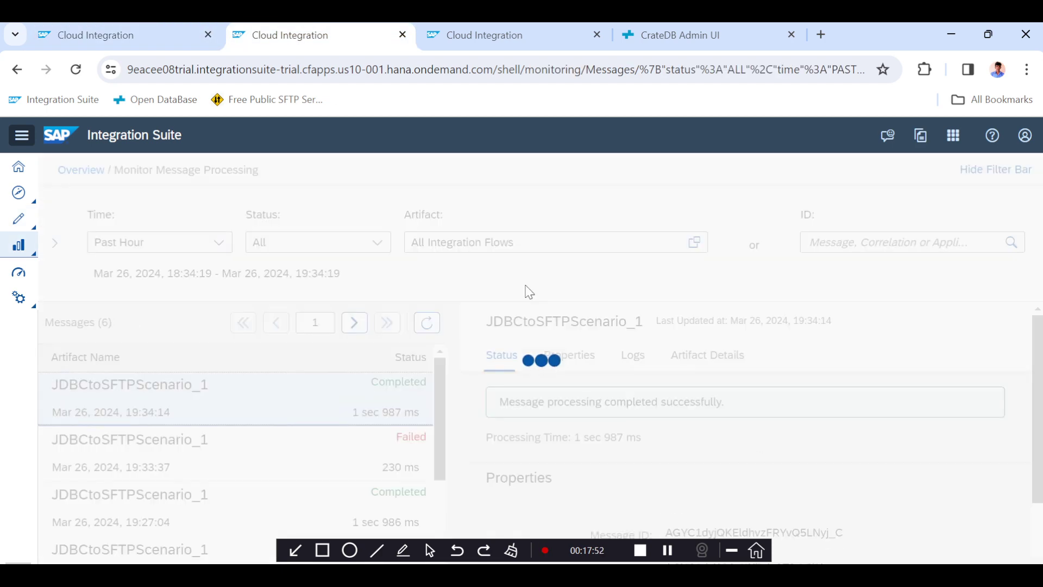
# Compare the employee rows in the CrateDB query results against the processed run.
pyautogui.click(673, 33)
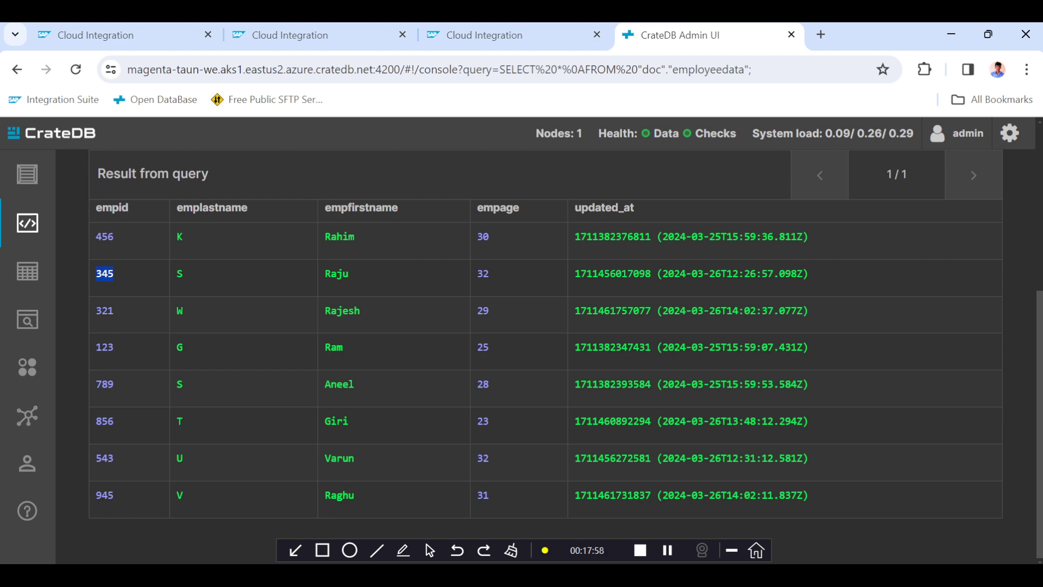
pyautogui.doubleClick(342, 311)
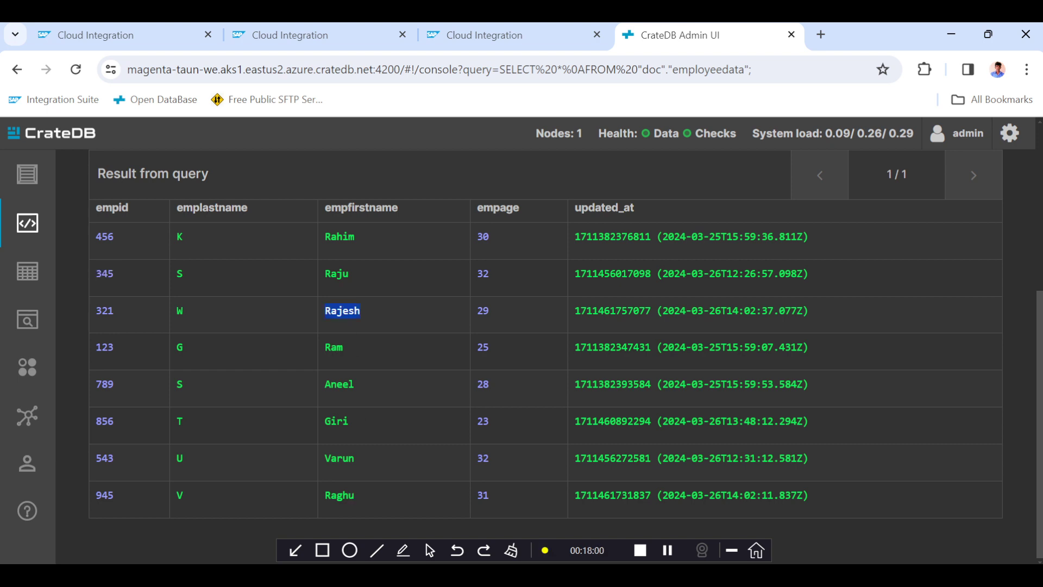
pyautogui.doubleClick(340, 495)
# Examine the newest message's properties and log details in message monitoring.
pyautogui.click(304, 42)
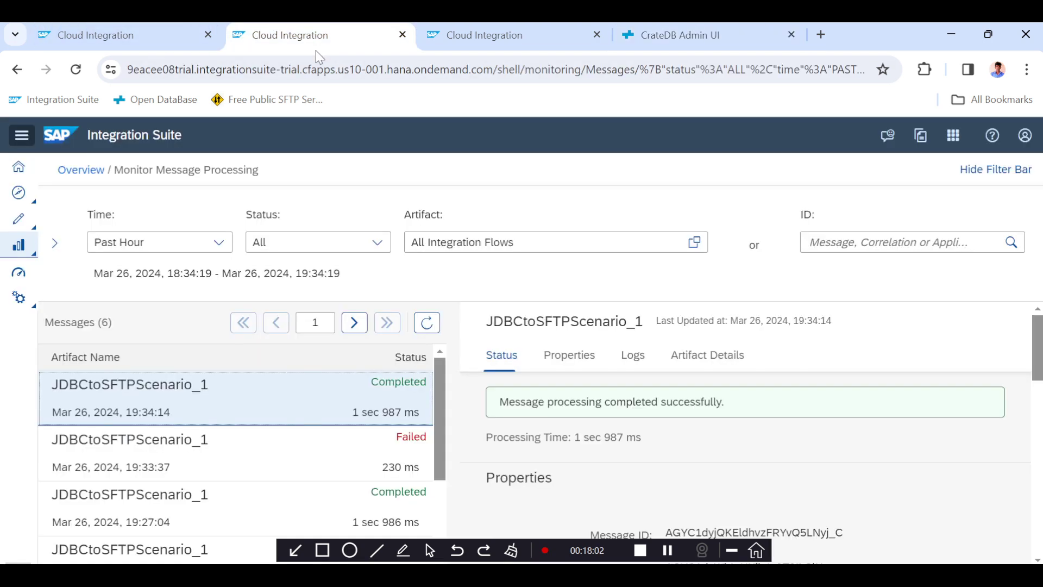
pyautogui.click(570, 355)
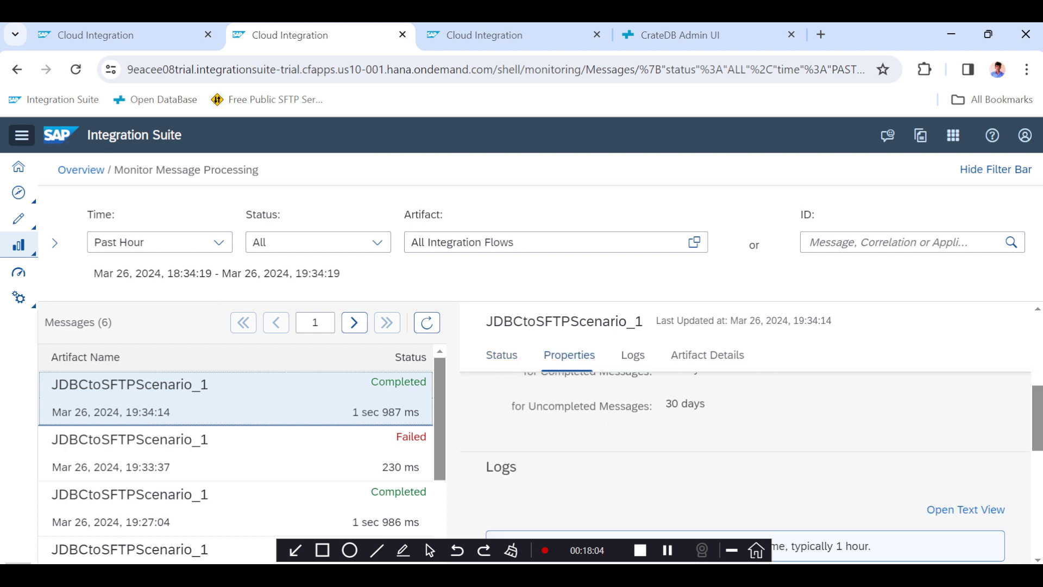
pyautogui.scroll(-1, 676, 439)
pyautogui.scroll(2, 676, 439)
pyautogui.scroll(-3, 676, 439)
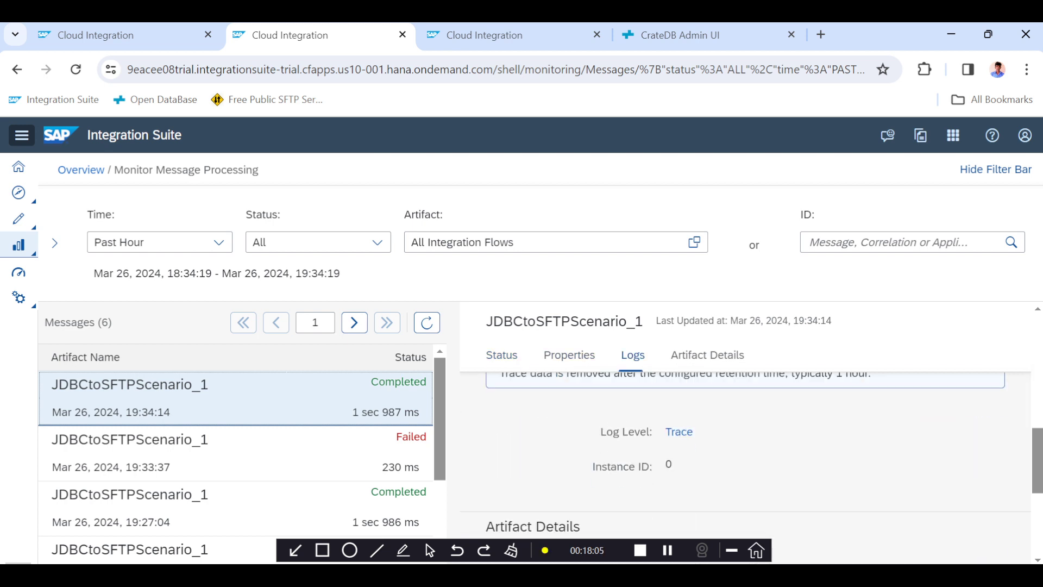
# Open the newest message's trace run and view the payload before the End step, selecting its rows.
pyautogui.click(676, 433)
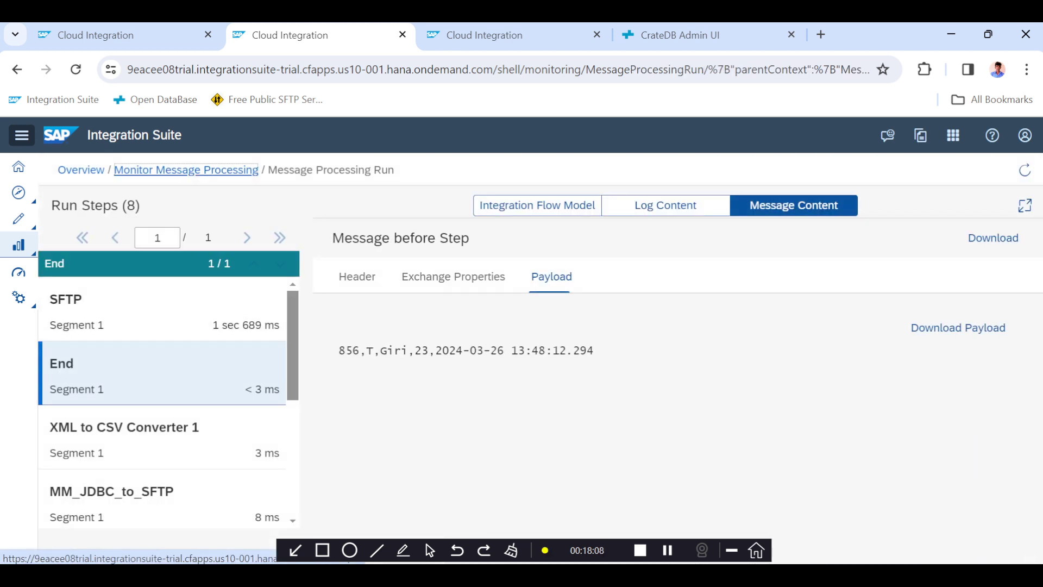
pyautogui.click(668, 551)
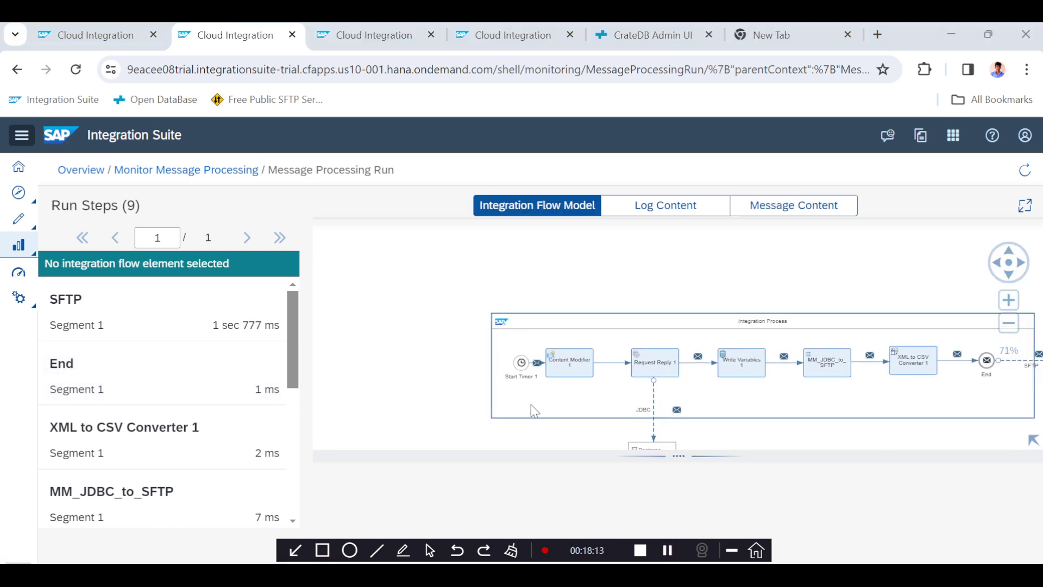
pyautogui.click(121, 367)
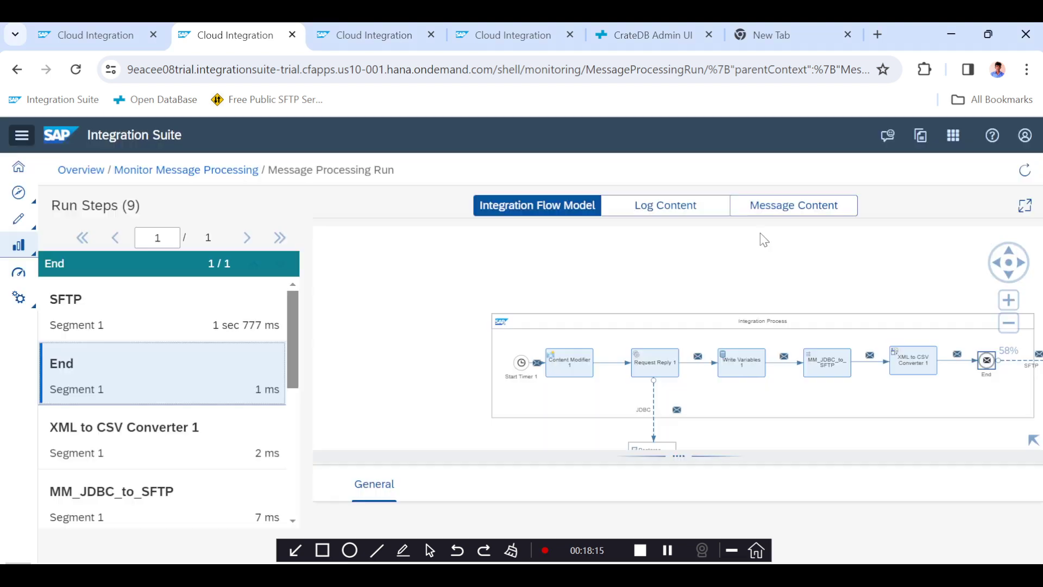
pyautogui.click(792, 207)
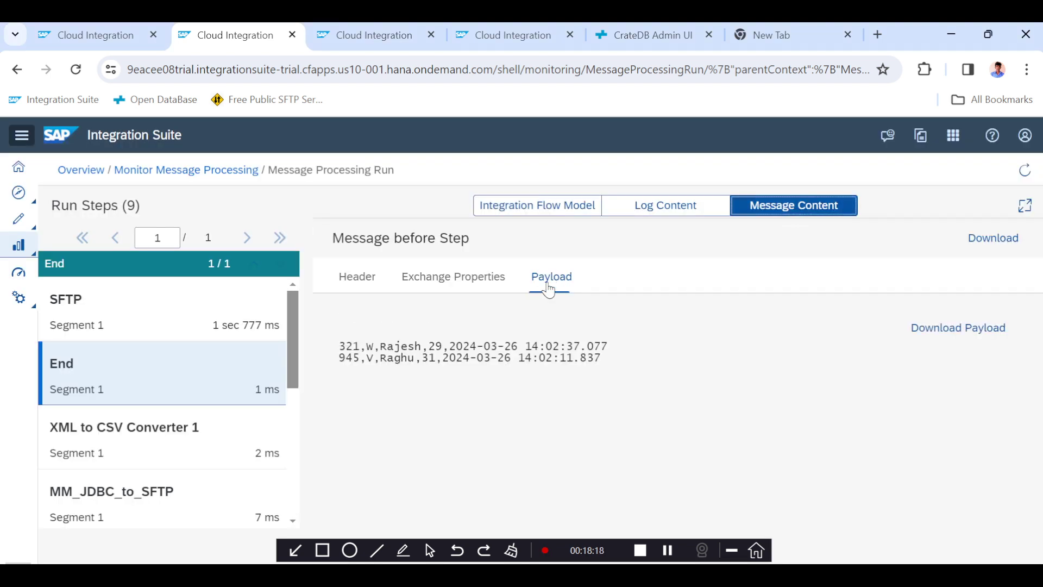
pyautogui.moveTo(346, 346); pyautogui.dragTo(602, 359)
pyautogui.tripleClick(600, 359)
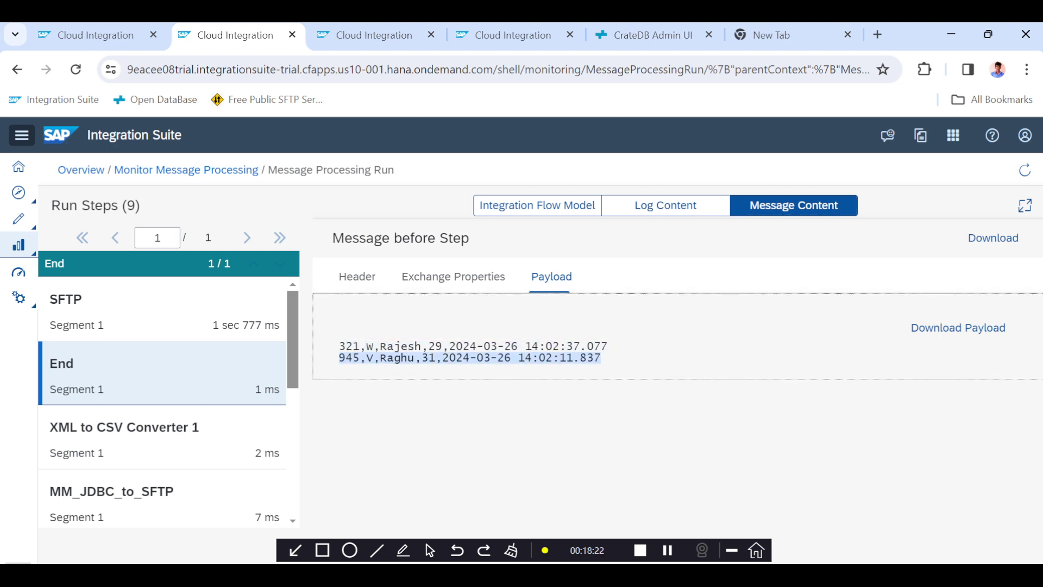
# Examine the LastRunTime variable's content and the Content Modifier's delta query in the integration flow.
pyautogui.click(375, 41)
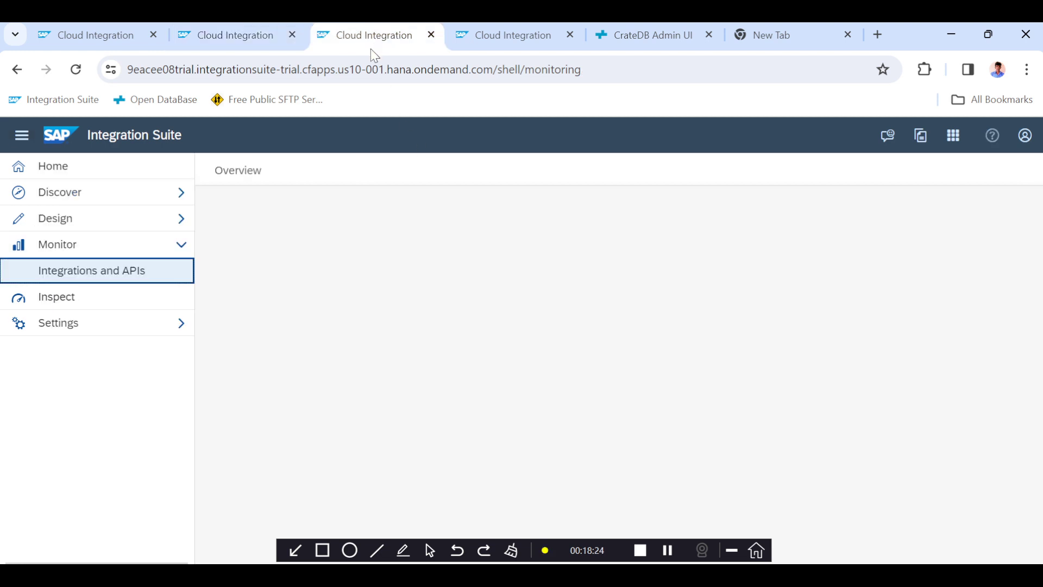
pyautogui.click(504, 38)
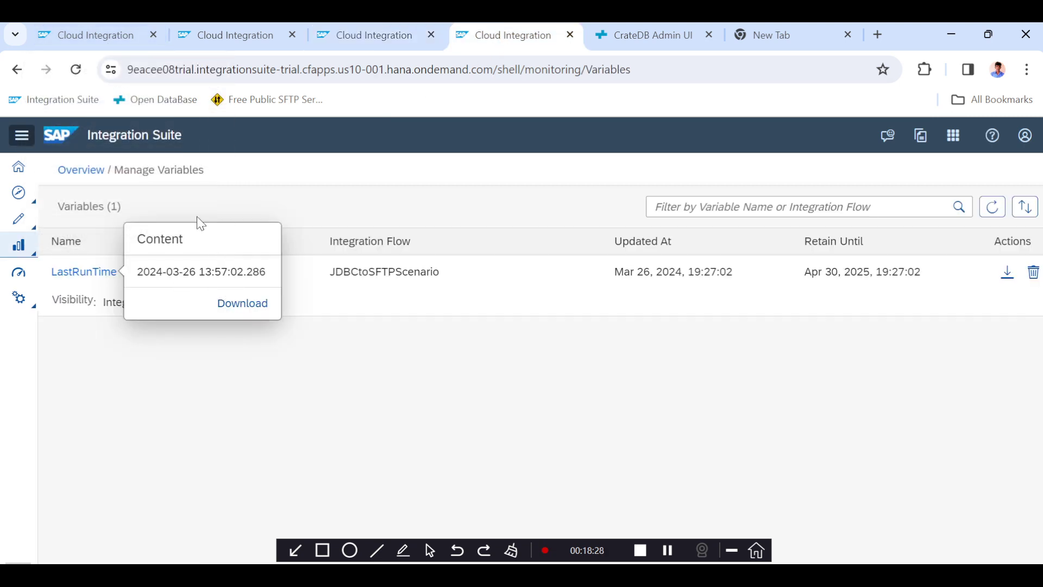
pyautogui.click(103, 35)
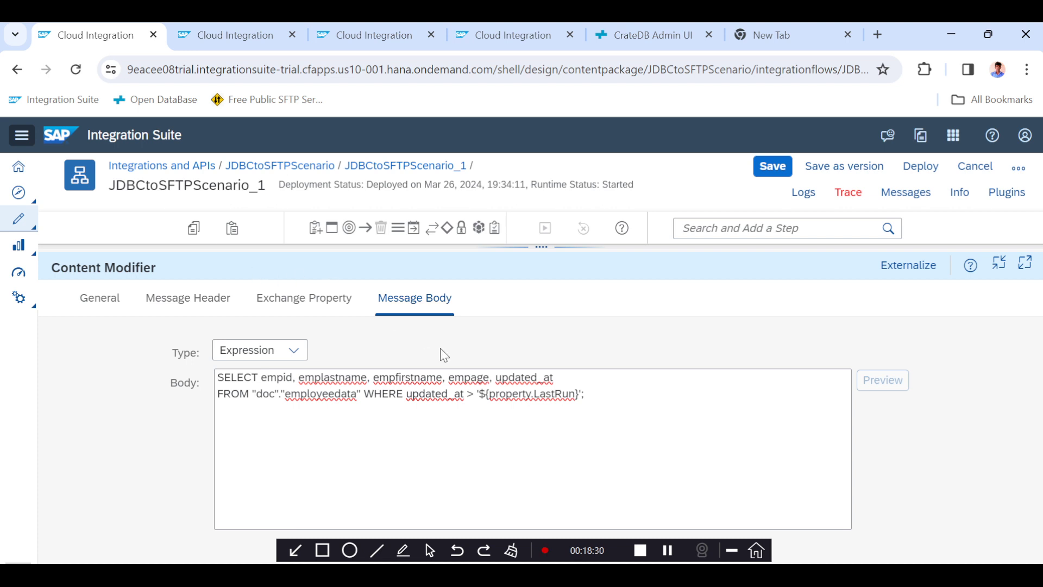
pyautogui.click(546, 393)
pyautogui.doubleClick(554, 393)
pyautogui.doubleClick(434, 394)
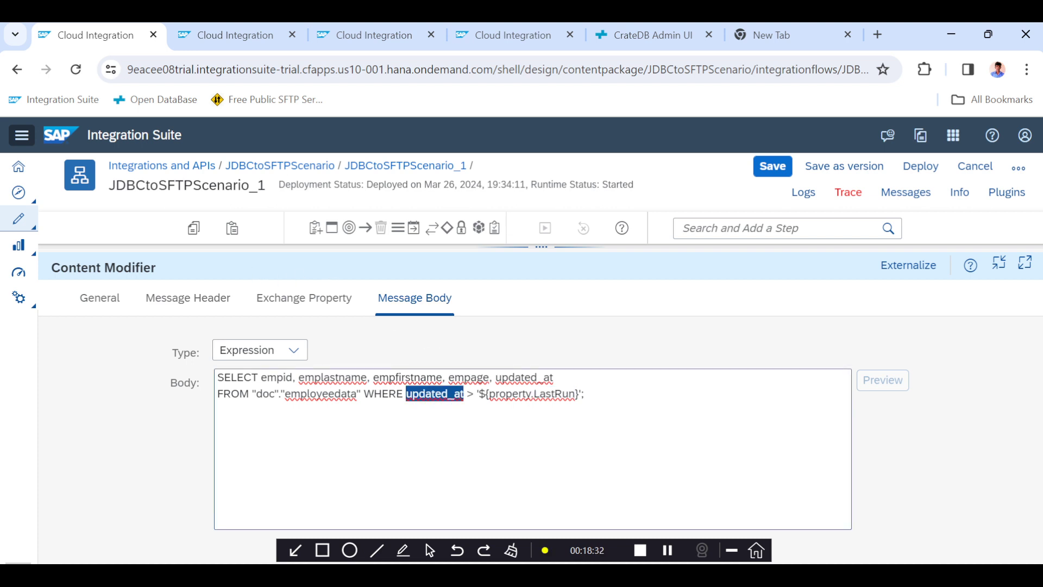
pyautogui.moveTo(546, 249); pyautogui.dragTo(557, 339)
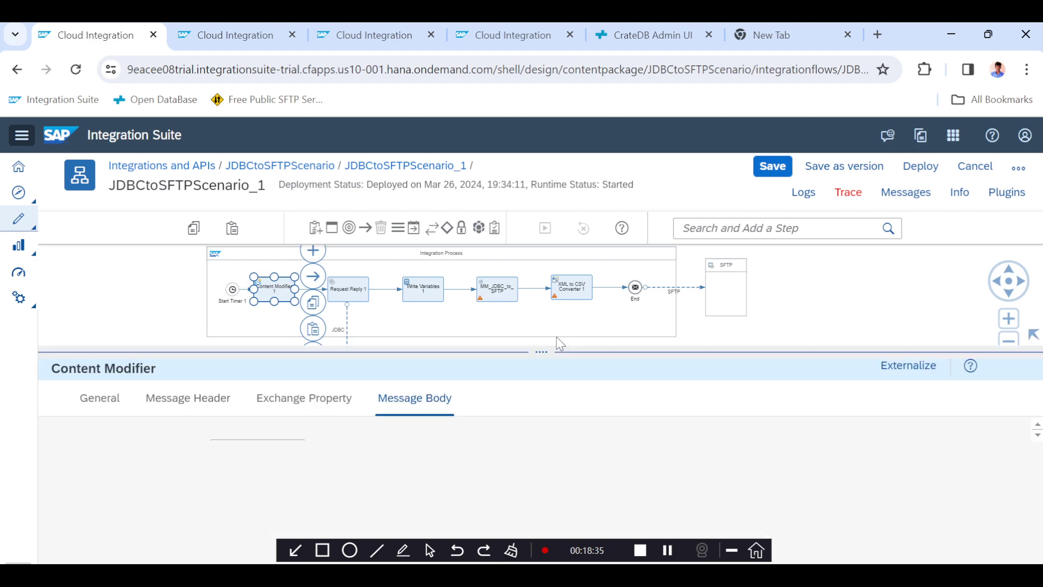
# Copy the INSERT statement for employeedata from the text editor into the CrateDB console.
pyautogui.click(662, 35)
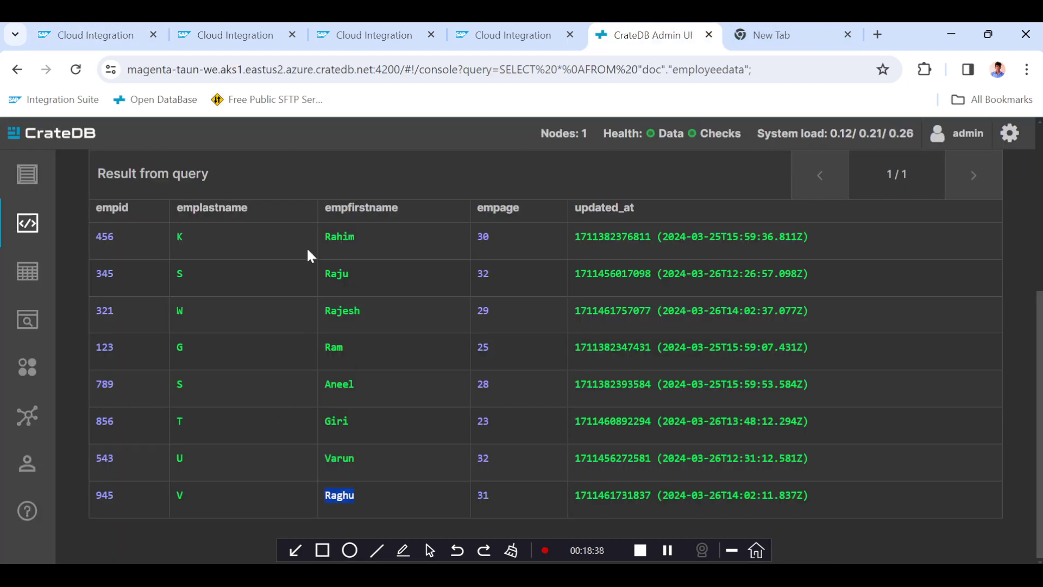
pyautogui.scroll(5, 283, 406)
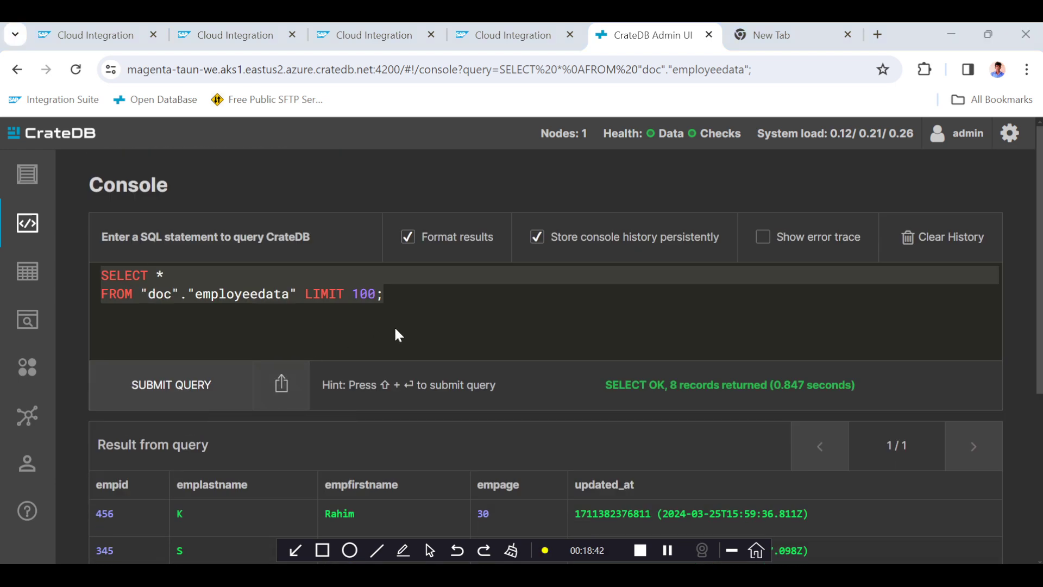
pyautogui.hotkey('alt', 'Tab')
pyautogui.hotkey('alt', 'Tab')
pyautogui.hotkey('alt', 'Tab')
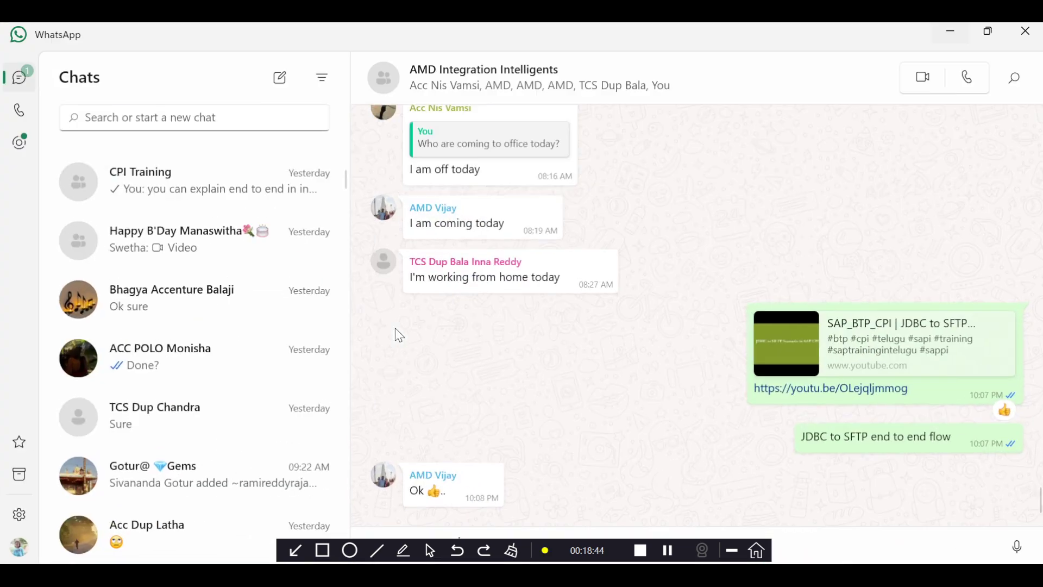
pyautogui.hotkey('alt', 'Tab')
pyautogui.hotkey('alt', 'Tab')
pyautogui.hotkey('alt', 'Tab')
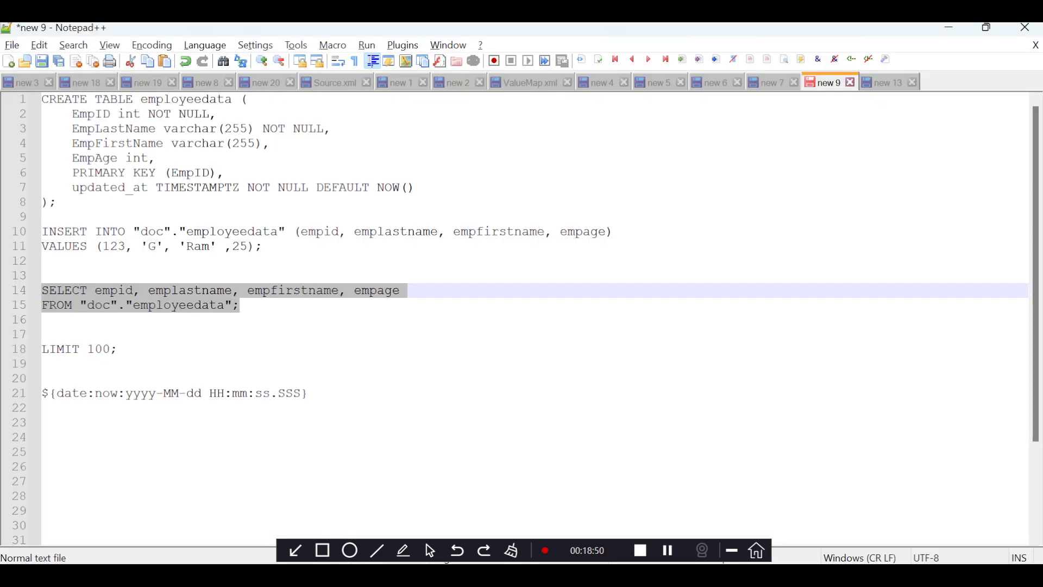
pyautogui.moveTo(263, 247); pyautogui.dragTo(32, 240)
pyautogui.hotkey('ctrl', 'c')
pyautogui.hotkey('alt', 'Tab')
pyautogui.hotkey('alt', 'Tab')
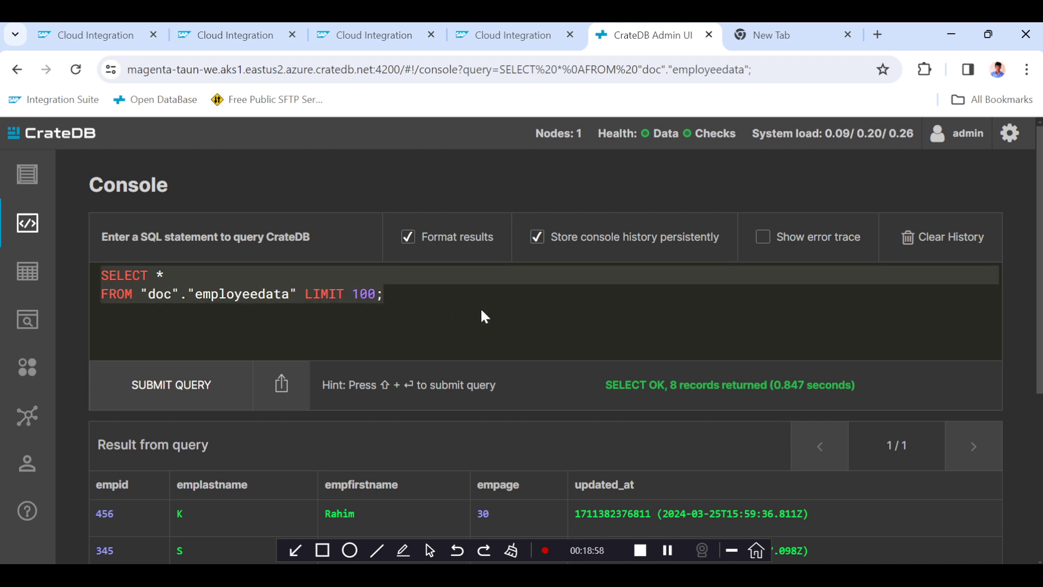
pyautogui.hotkey('ctrl', 'v')
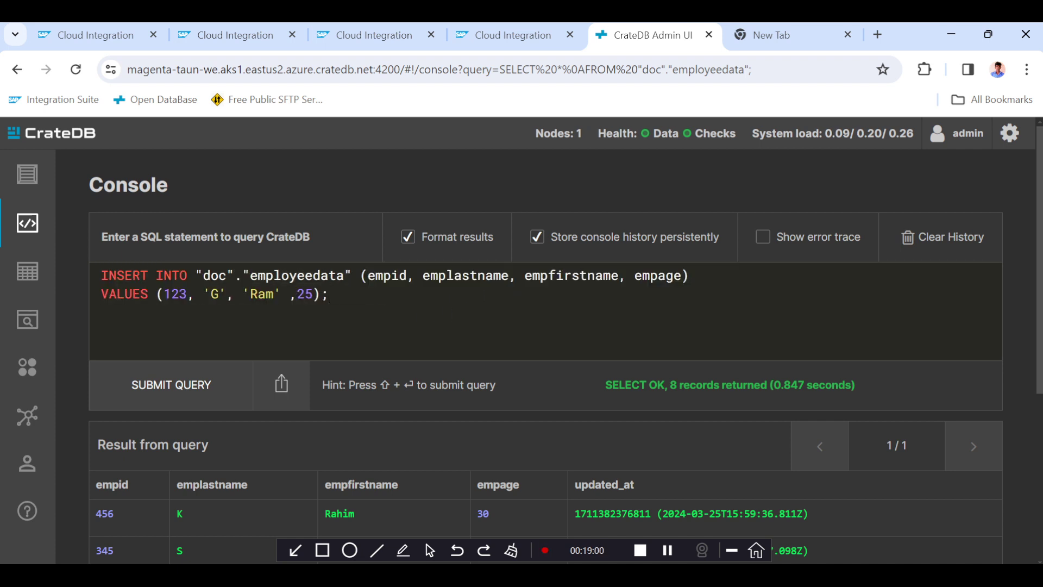
# Edit the INSERT values to employee ID 487 and first name Gopi.
pyautogui.doubleClick(179, 294)
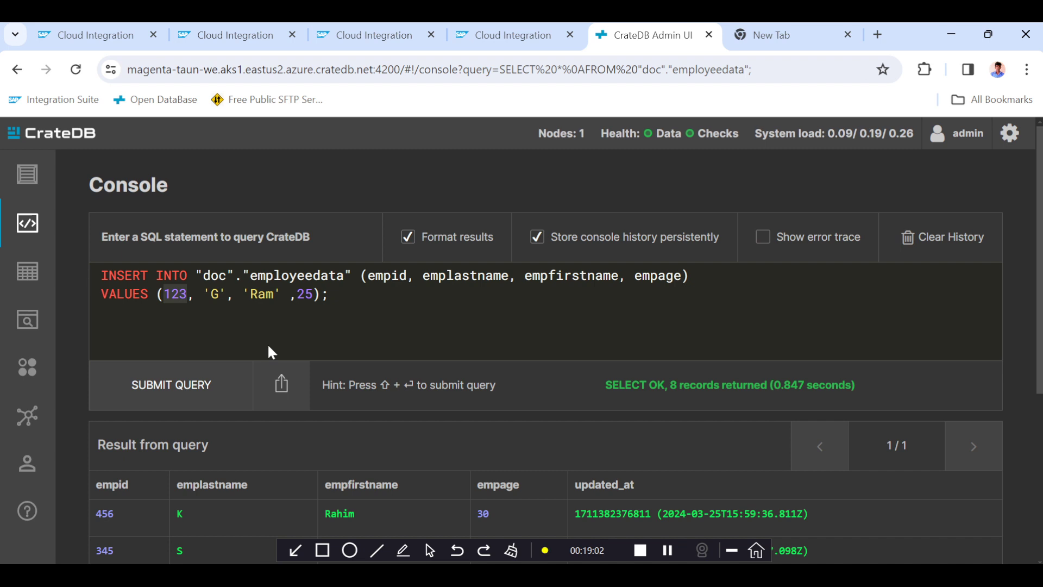
pyautogui.write('487')
pyautogui.scroll(-1, 215, 421)
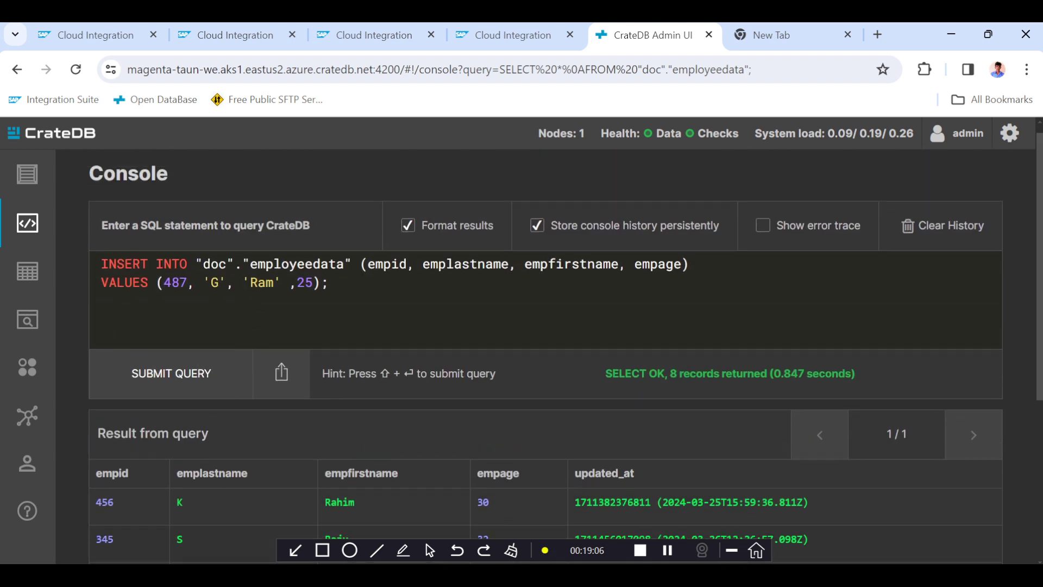
pyautogui.doubleClick(258, 282)
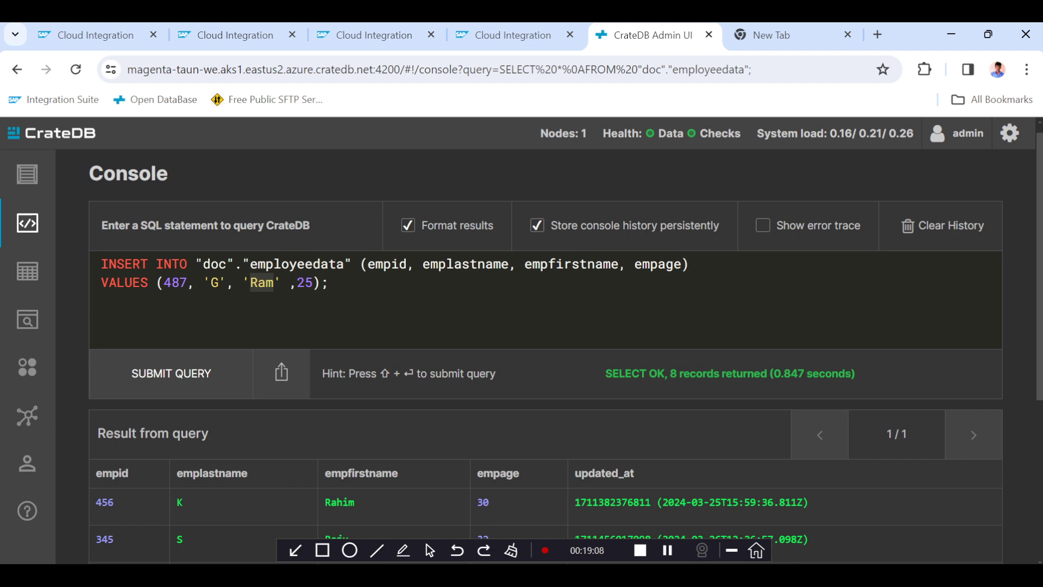
pyautogui.scroll(-5, 197, 412)
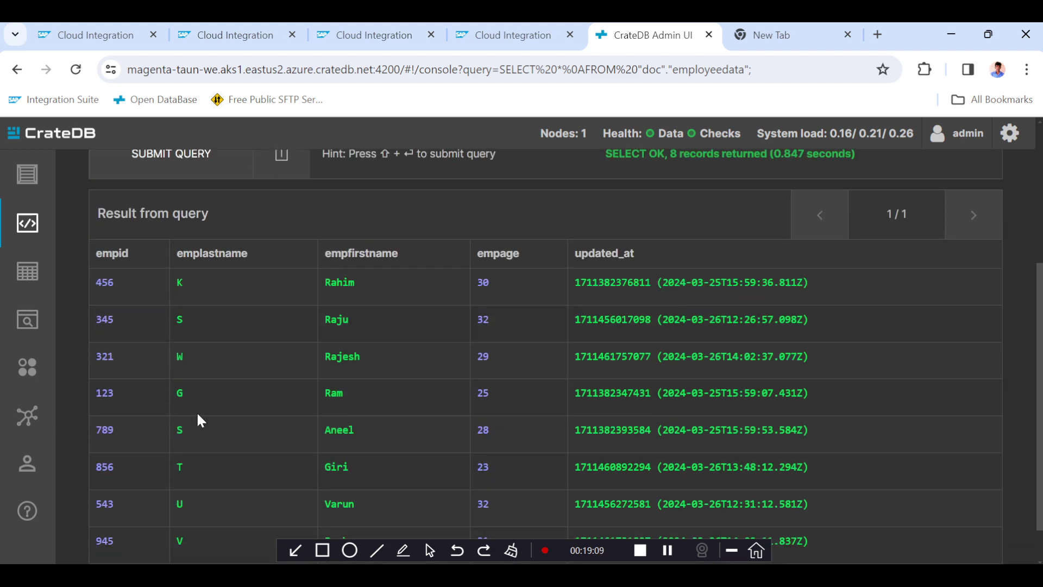
pyautogui.scroll(-1, 197, 412)
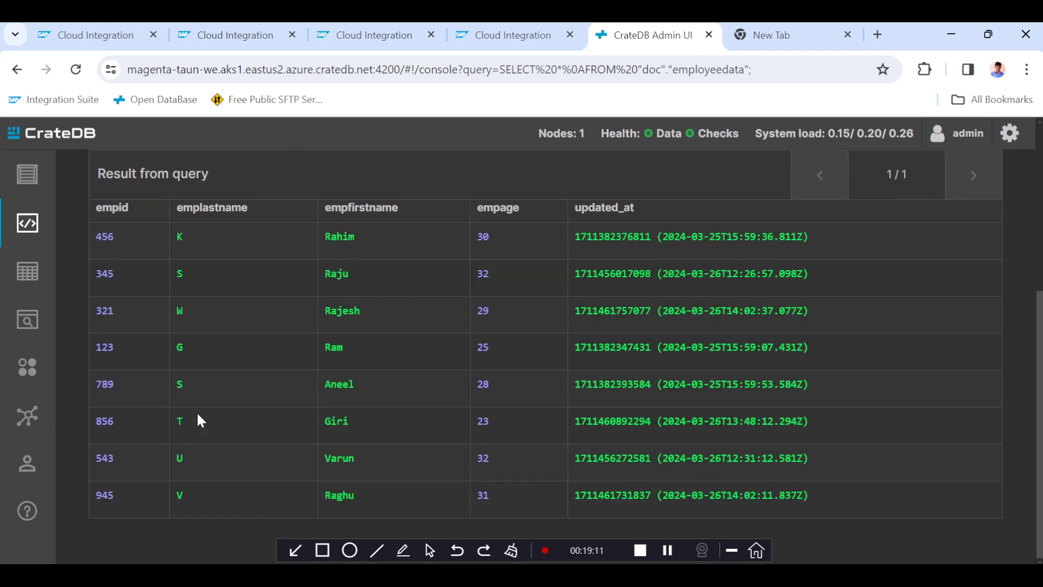
pyautogui.scroll(6, 197, 411)
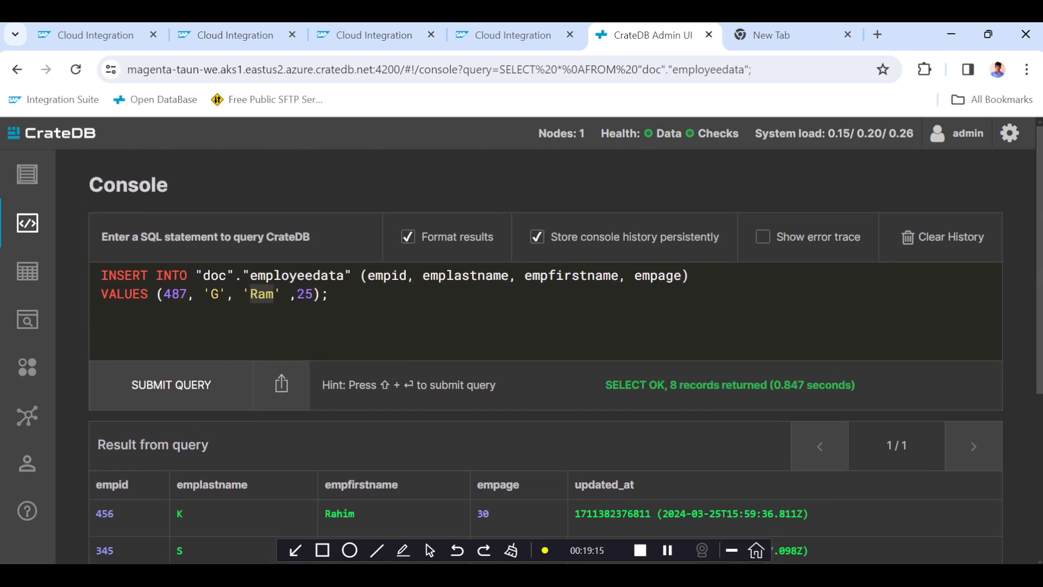
pyautogui.scroll(-6, 353, 402)
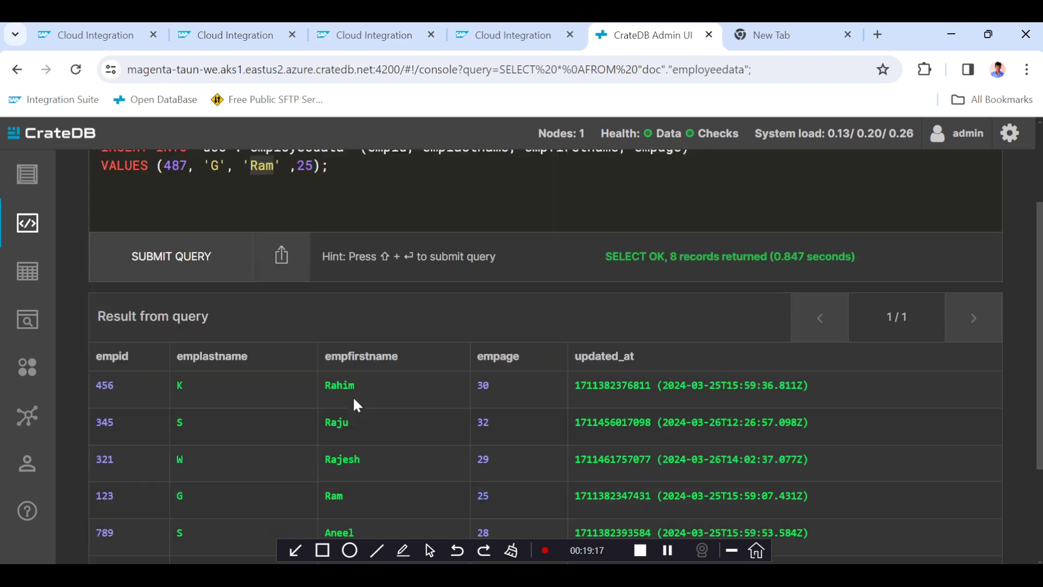
pyautogui.scroll(4, 355, 405)
pyautogui.scroll(2, 355, 405)
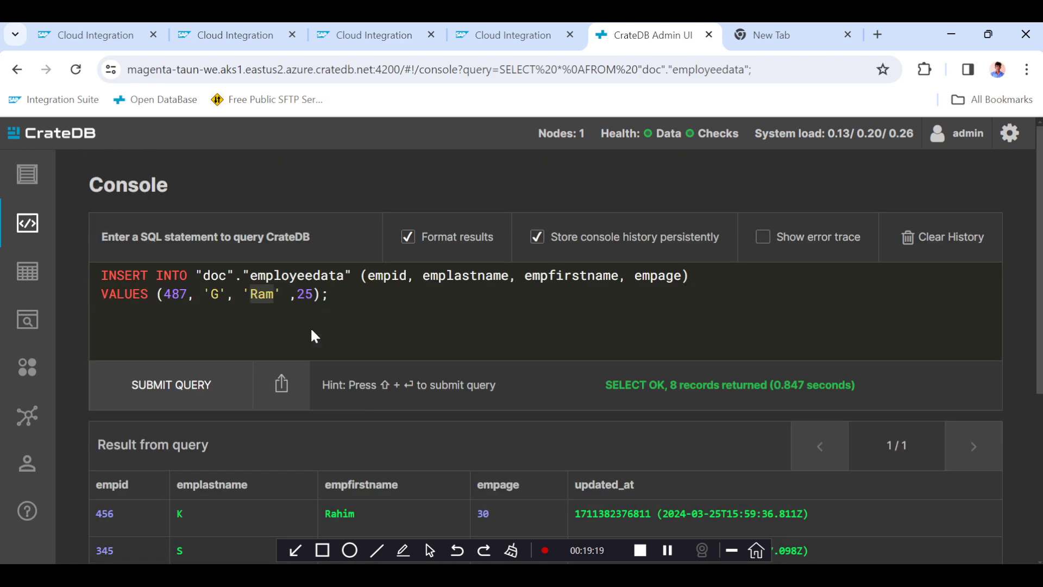
pyautogui.write('Gopi')
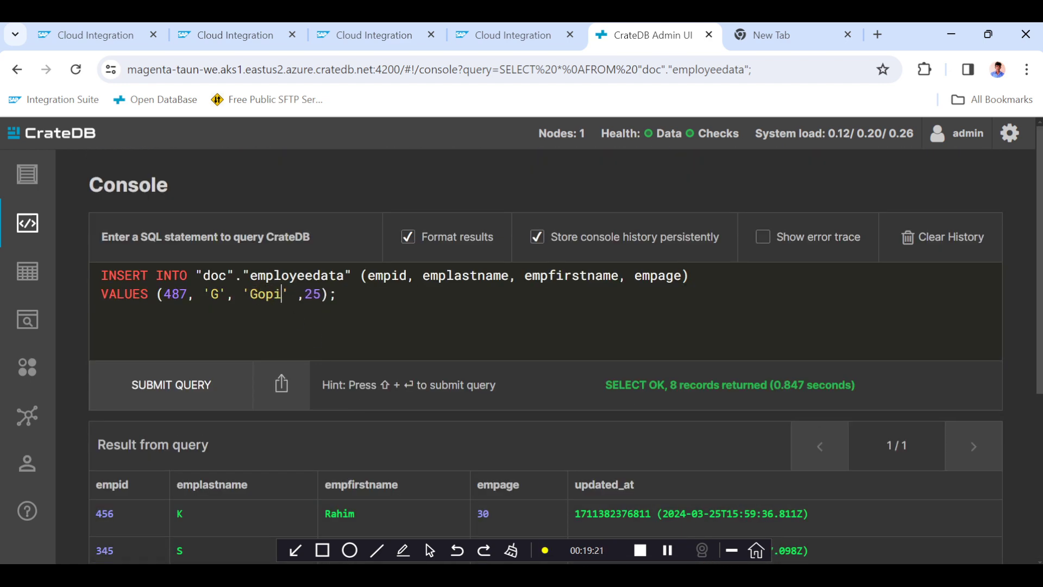
# Set the age to 30 and last name to S, then submit the INSERT query.
pyautogui.doubleClick(312, 294)
pyautogui.write('30')
pyautogui.click(219, 294)
pyautogui.press('BackSpace')
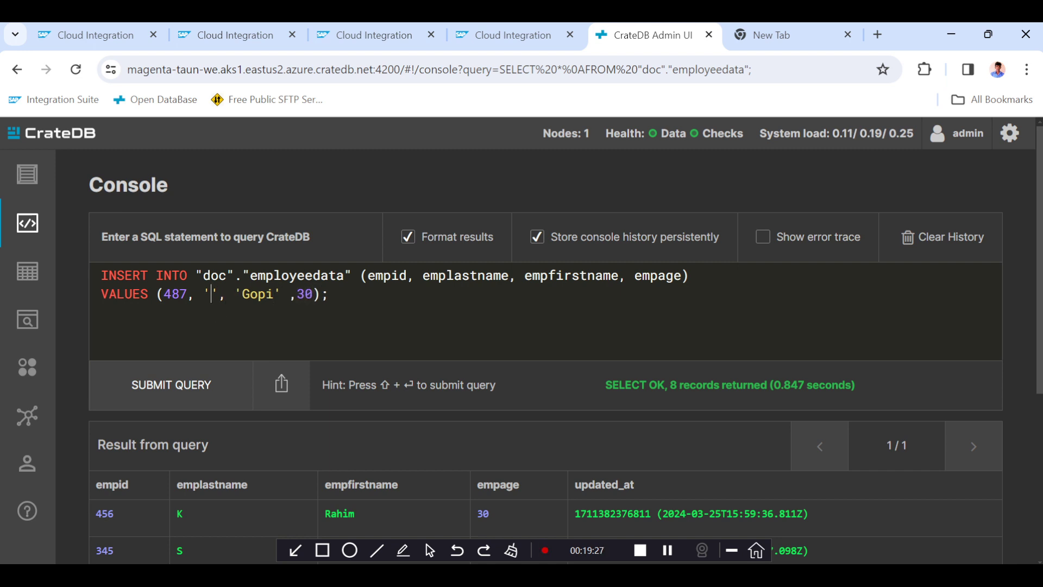
pyautogui.write('S')
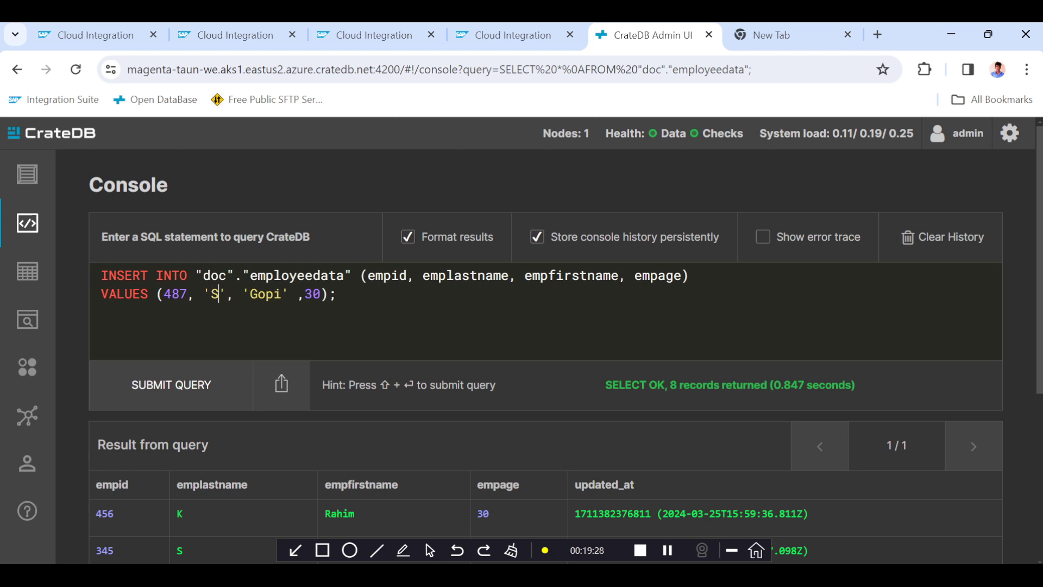
pyautogui.click(170, 387)
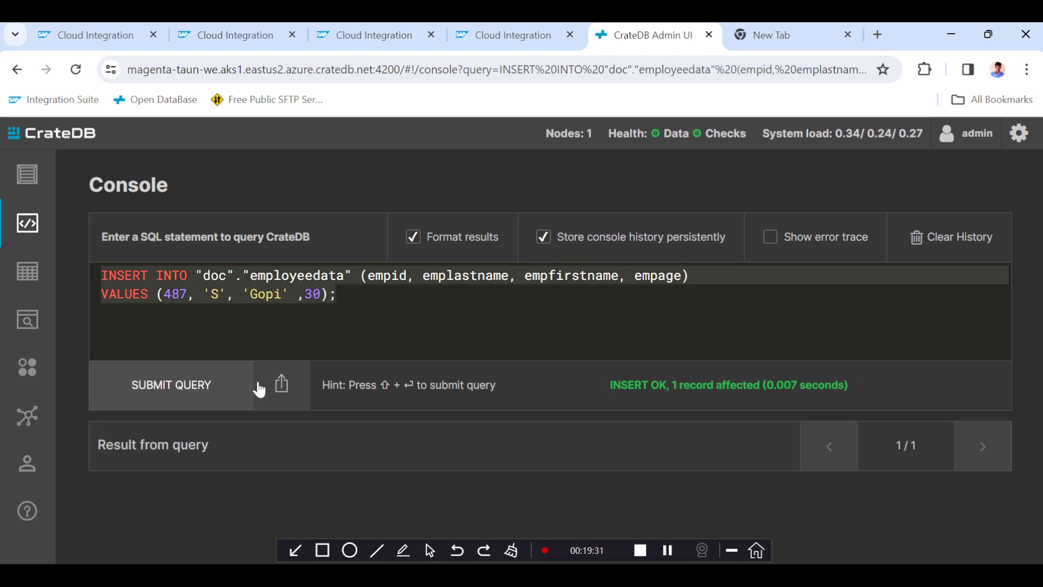
# Edit the INSERT values to employee ID 412, last name L and first name Vijaya.
pyautogui.doubleClick(175, 294)
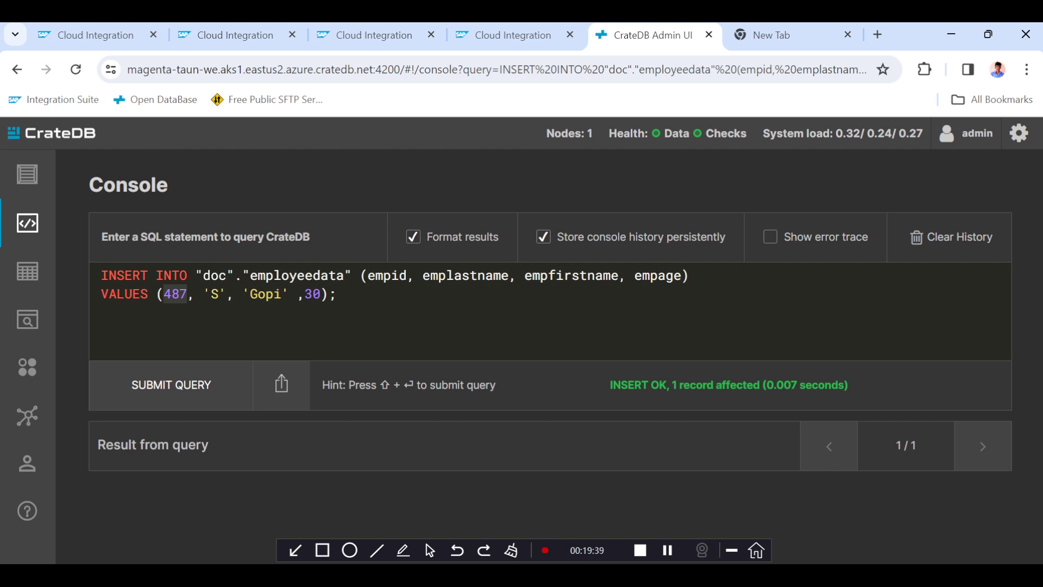
pyautogui.write('498')
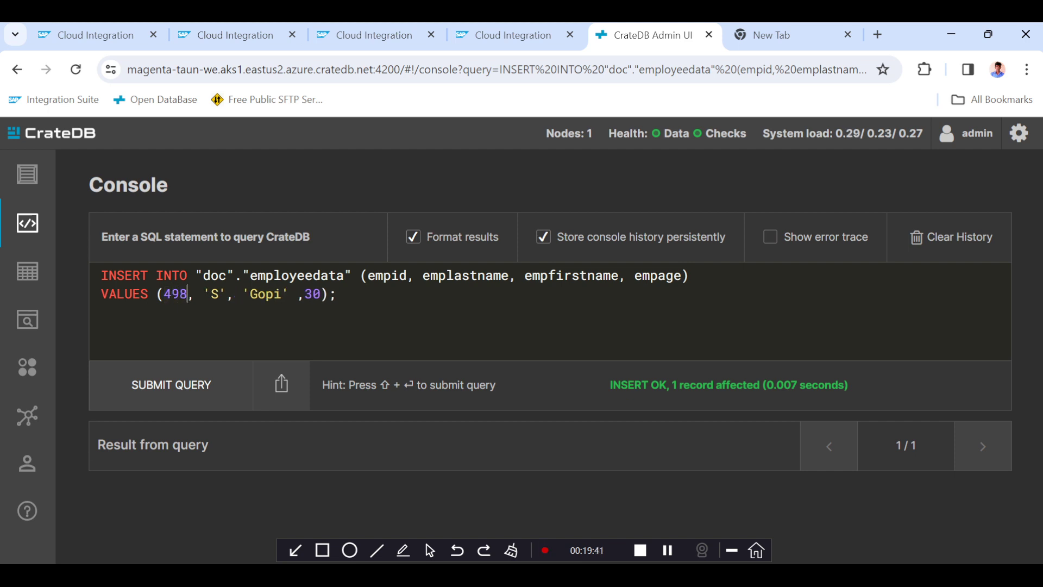
pyautogui.press('BackSpace')
pyautogui.press('BackSpace')
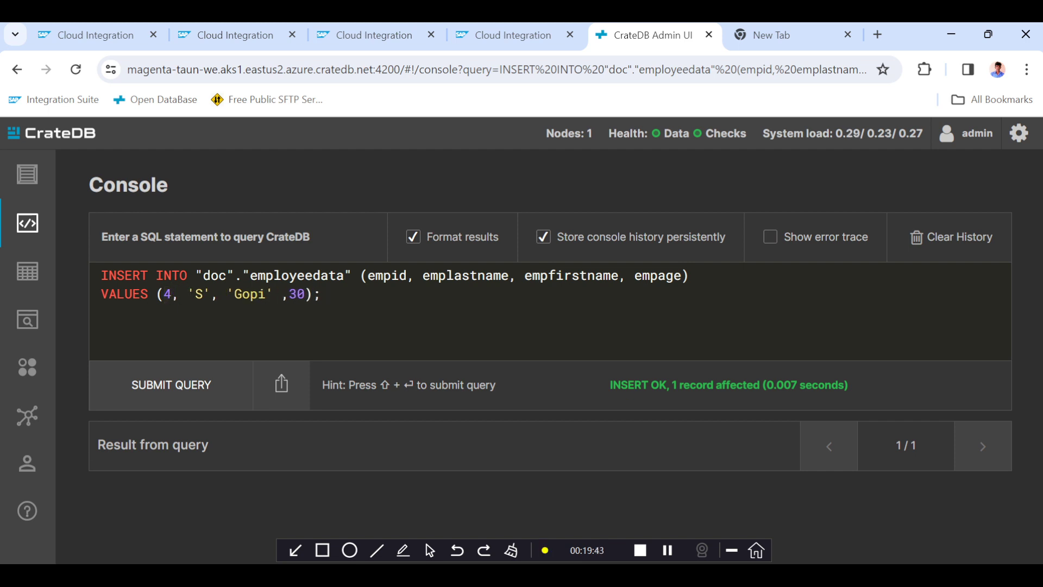
pyautogui.write('12')
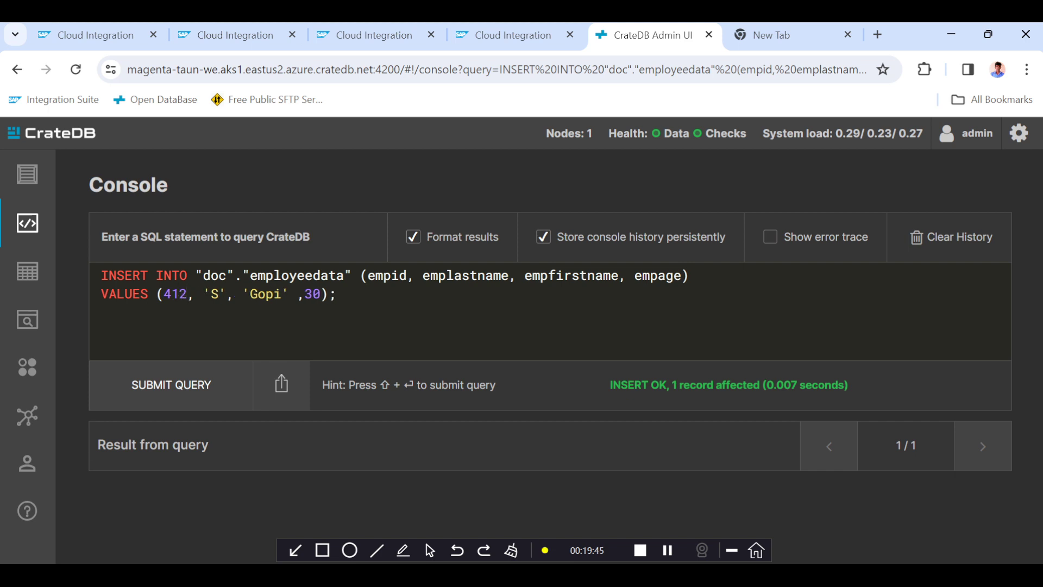
pyautogui.press('BackSpace')
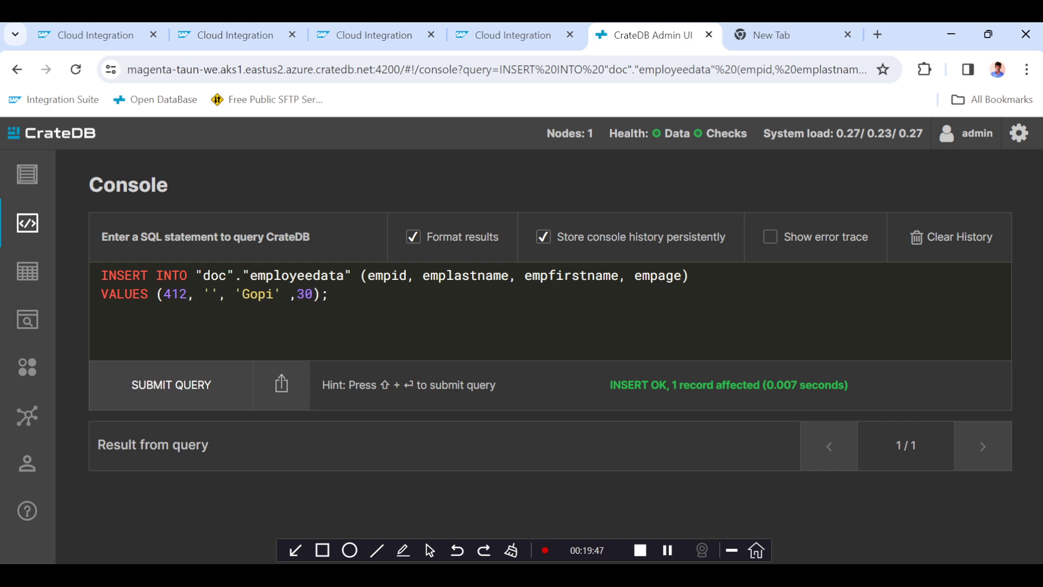
pyautogui.write('L')
pyautogui.doubleClick(266, 293)
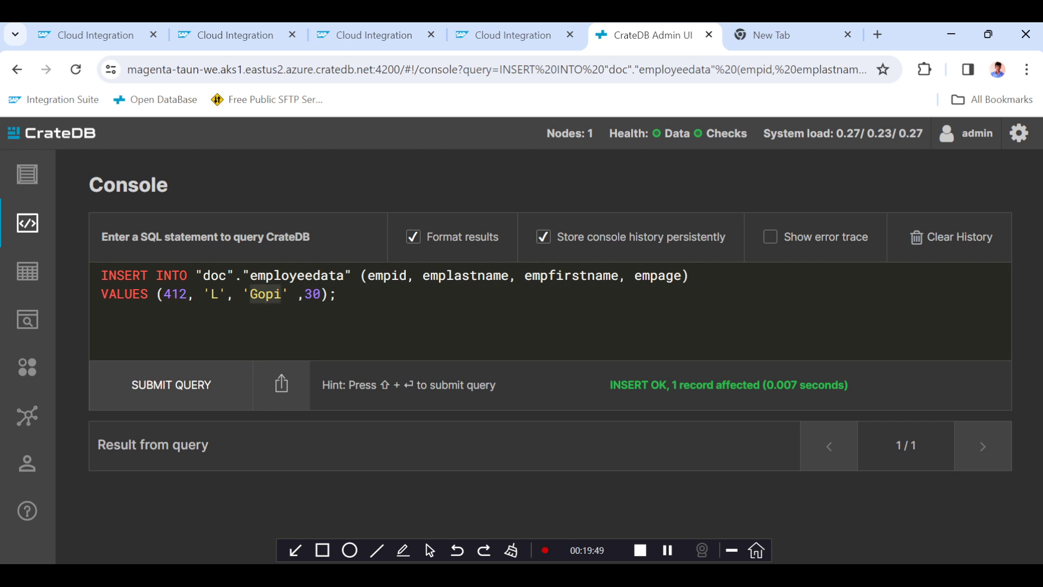
pyautogui.write('Vijaya')
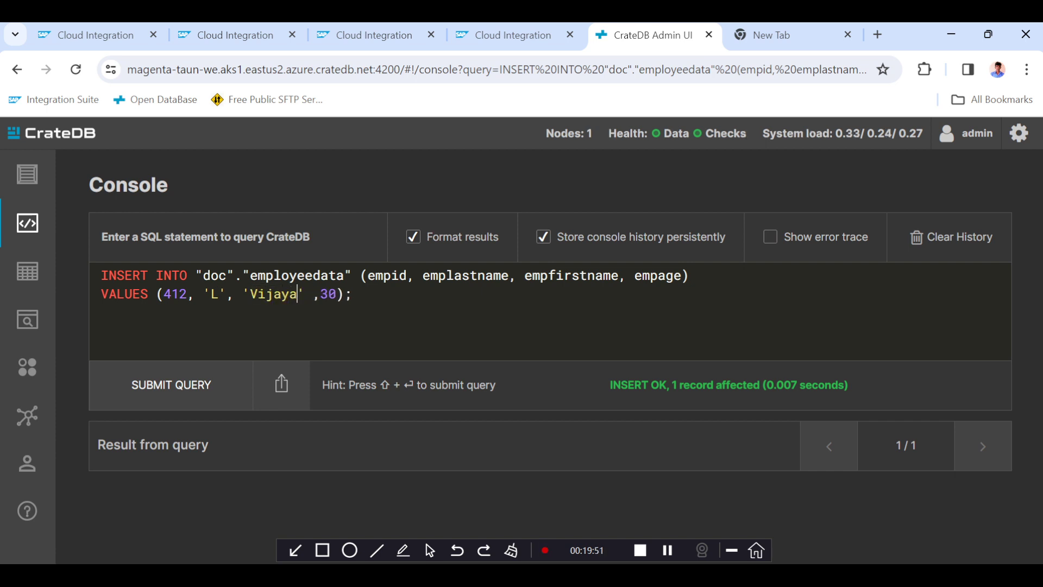
# Correct the first name to Vijay, set the age to 28, and submit the INSERT query.
pyautogui.press('BackSpace')
pyautogui.doubleClick(332, 293)
pyautogui.doubleClick(321, 294)
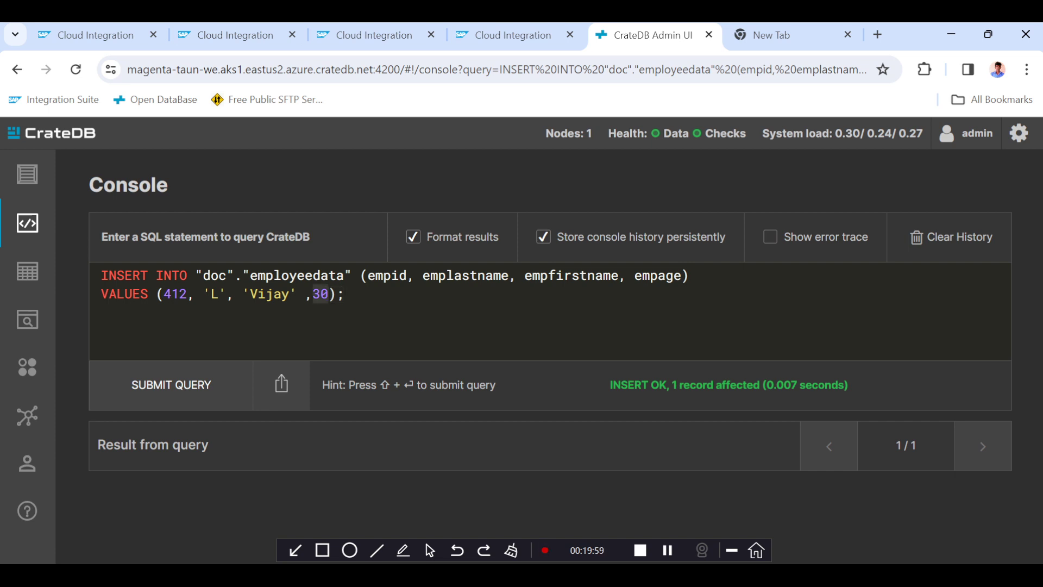
pyautogui.write('28')
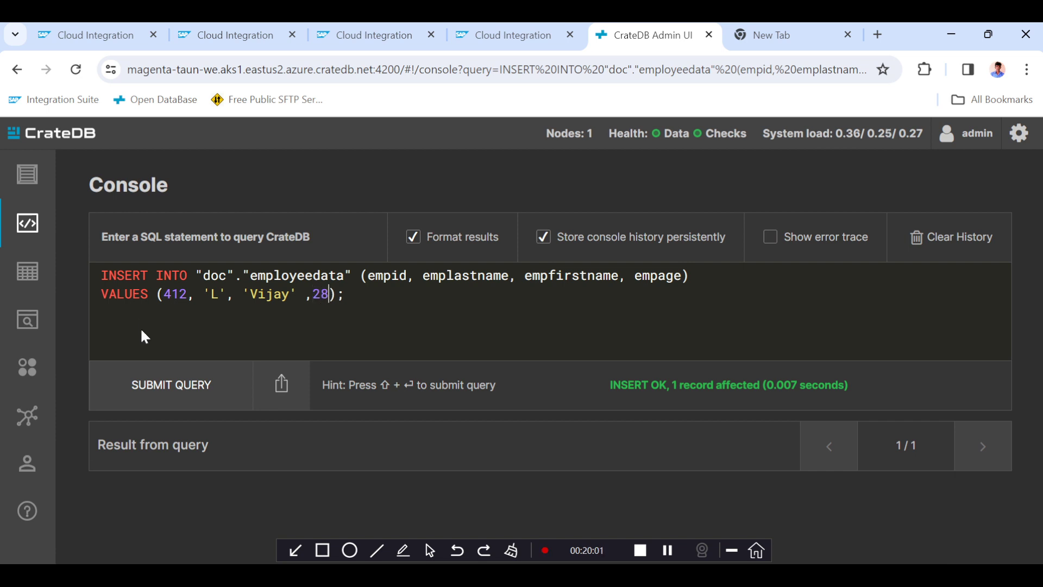
pyautogui.click(163, 392)
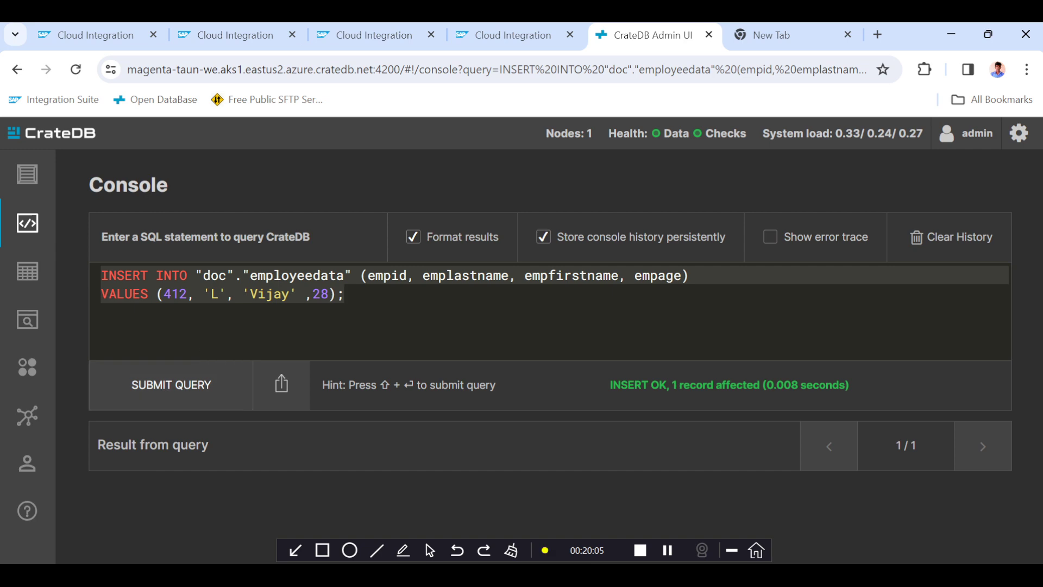
pyautogui.click(348, 296)
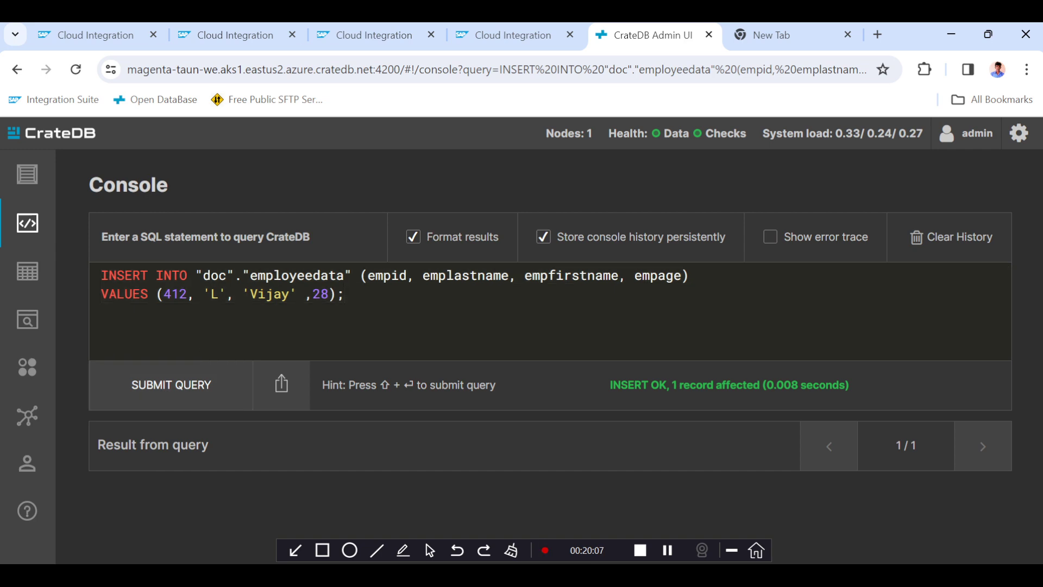
# Copy the SELECT statement for employeedata from the text editor and paste it over the console's contents.
pyautogui.hotkey('alt', 'Tab')
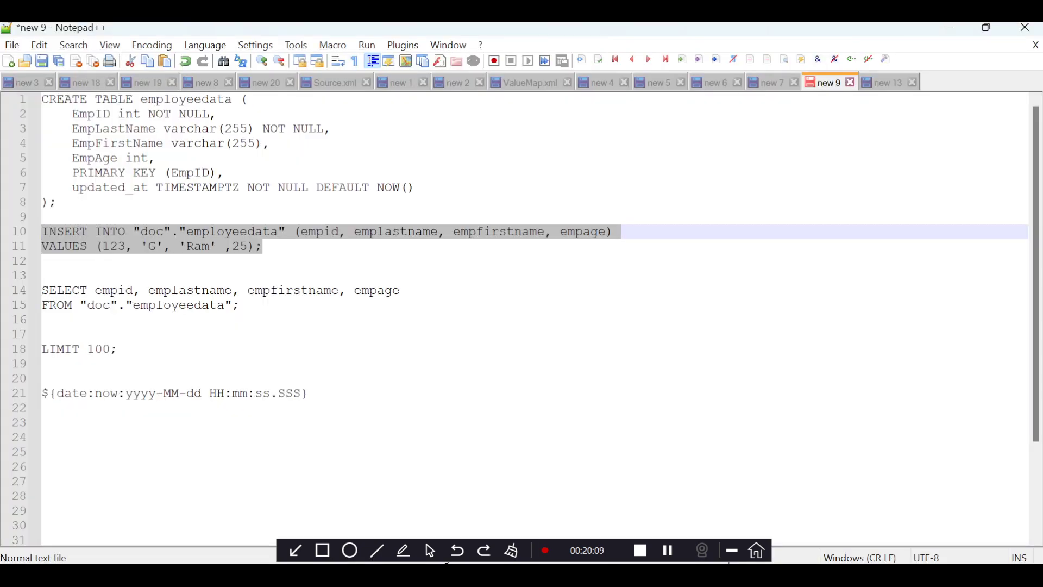
pyautogui.moveTo(245, 306); pyautogui.dragTo(42, 291)
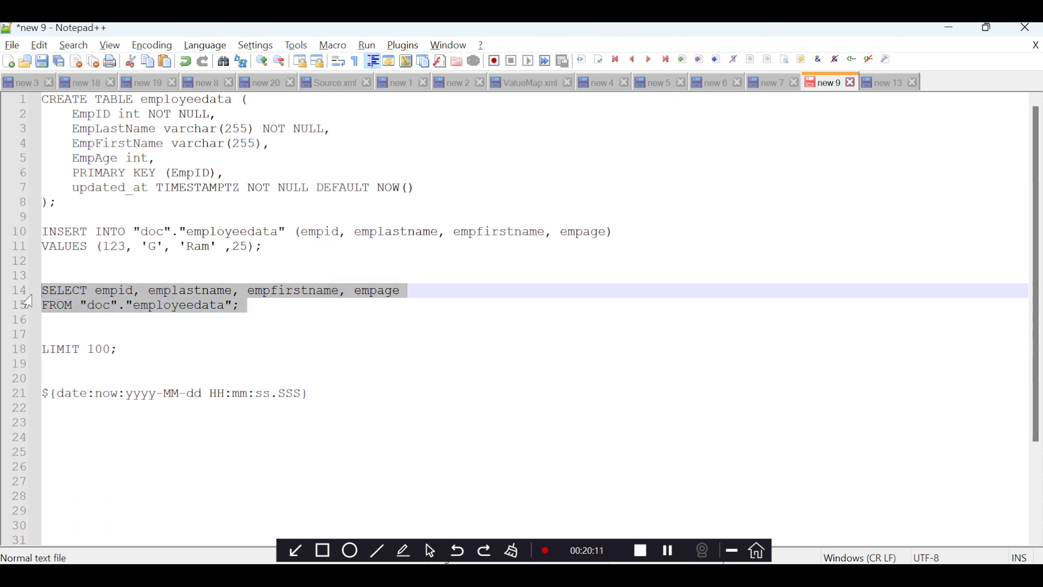
pyautogui.hotkey('ctrl', 'c')
pyautogui.hotkey('alt', 'Tab')
pyautogui.hotkey('ctrl', 'a')
pyautogui.hotkey('ctrl', 'v')
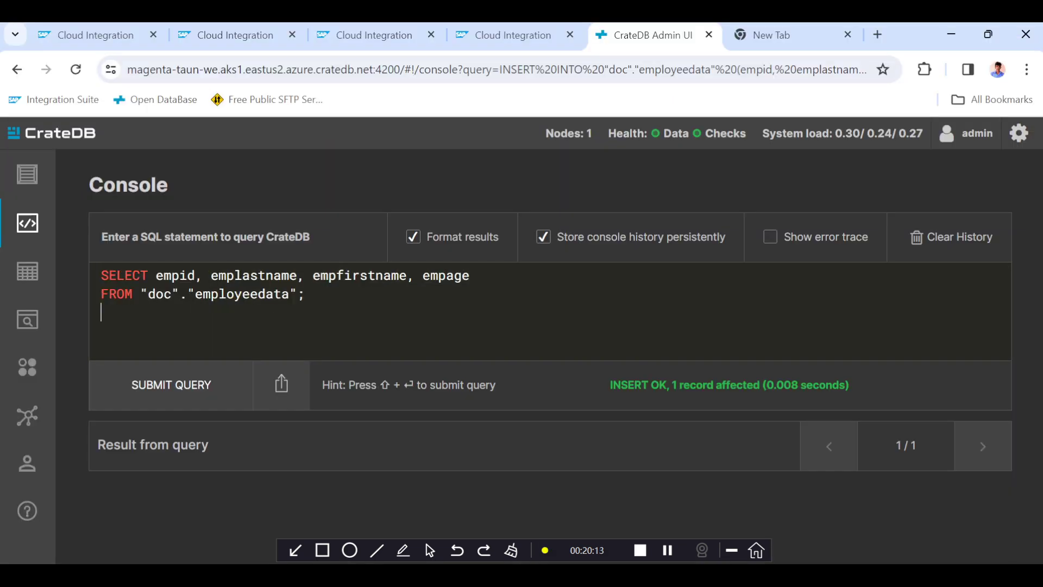
# Replace the column list with * to select all columns, run the query, and review the returned employee rows.
pyautogui.moveTo(156, 275); pyautogui.dragTo(469, 275)
pyautogui.write('*')
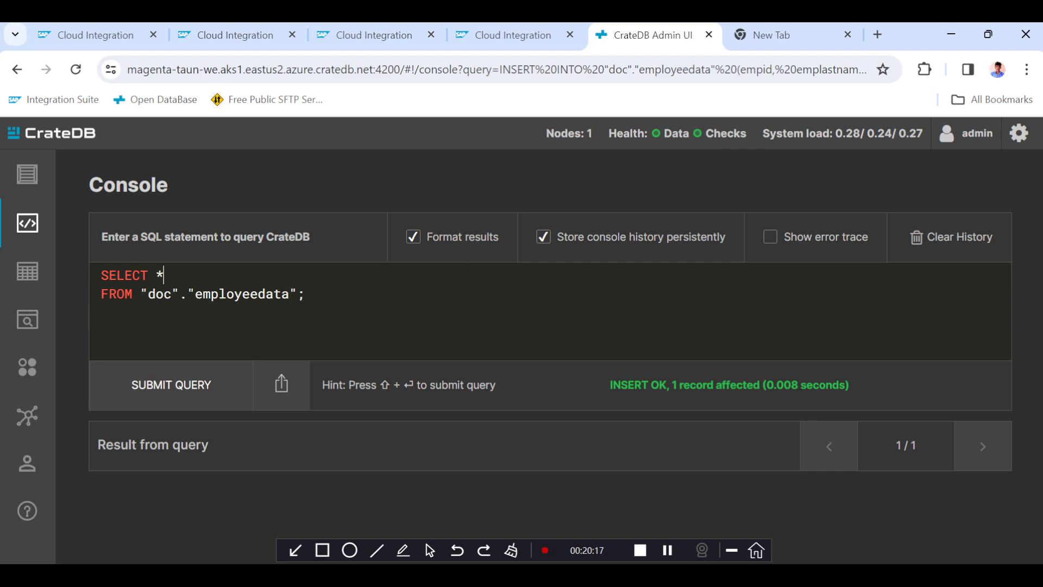
pyautogui.click(180, 396)
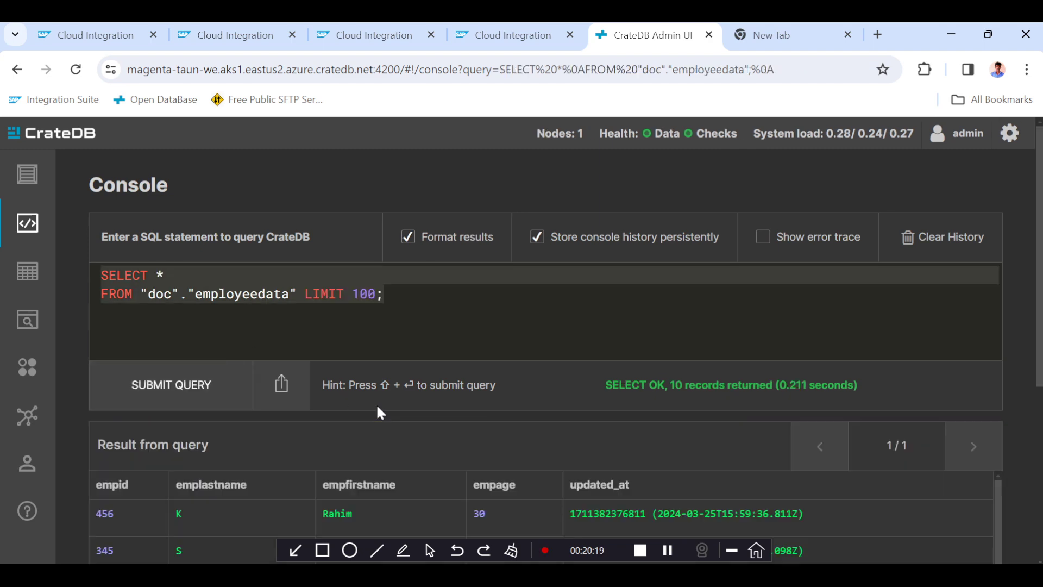
pyautogui.scroll(-5, 376, 403)
pyautogui.scroll(-1, 378, 407)
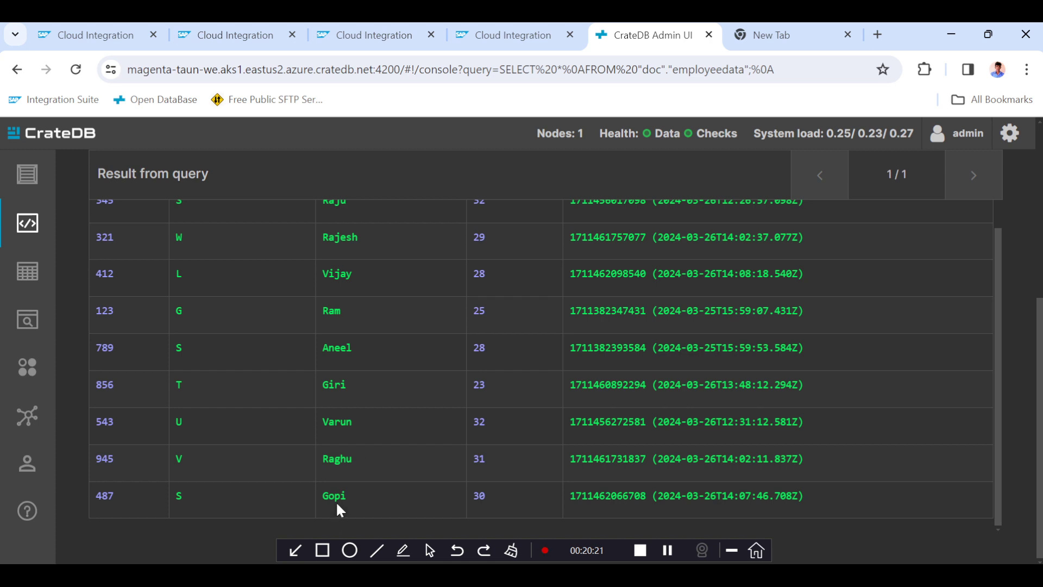
pyautogui.scroll(1, 363, 400)
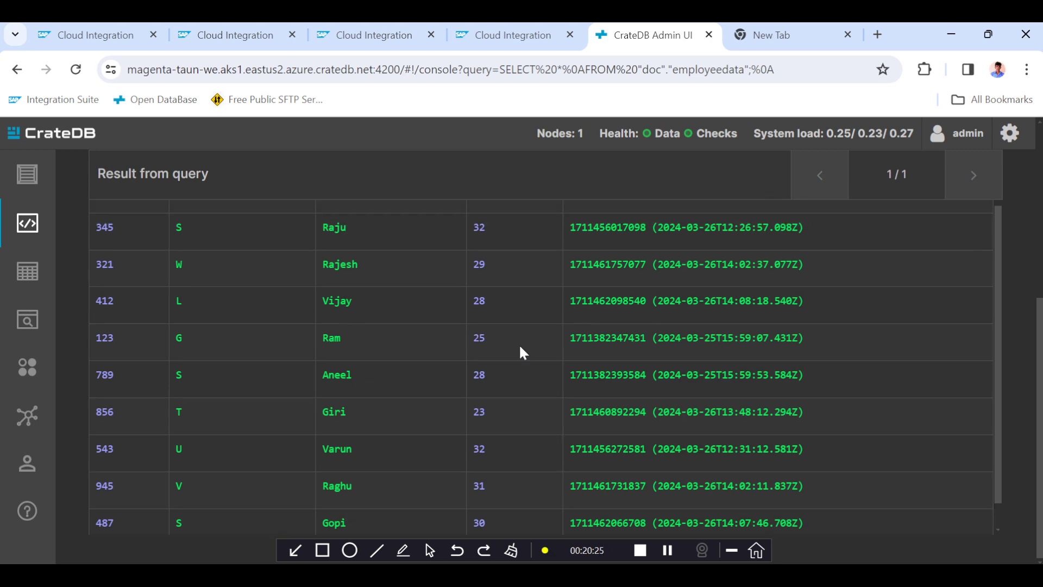
pyautogui.scroll(-1, 523, 353)
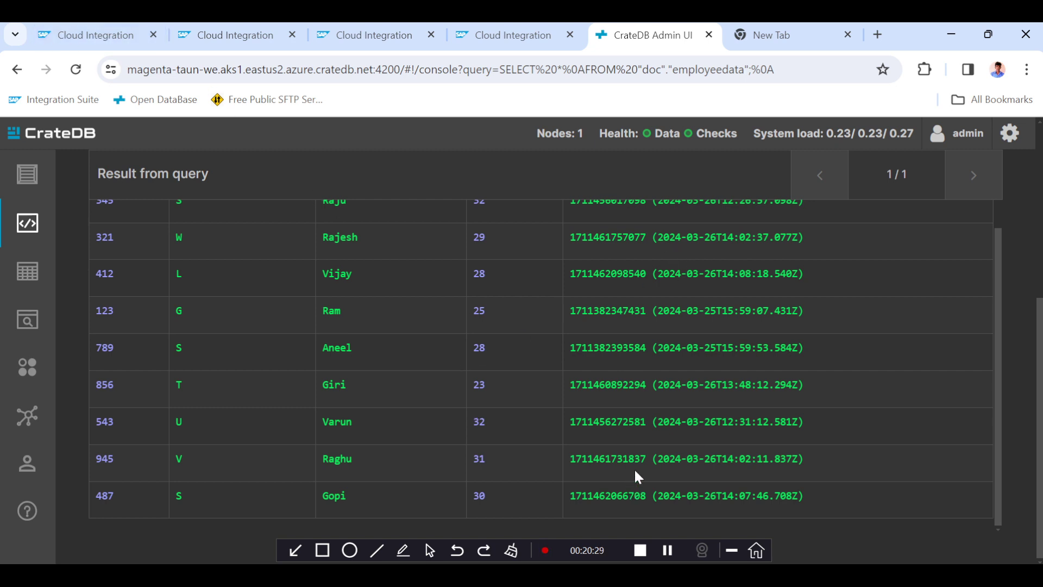
pyautogui.scroll(2, 501, 382)
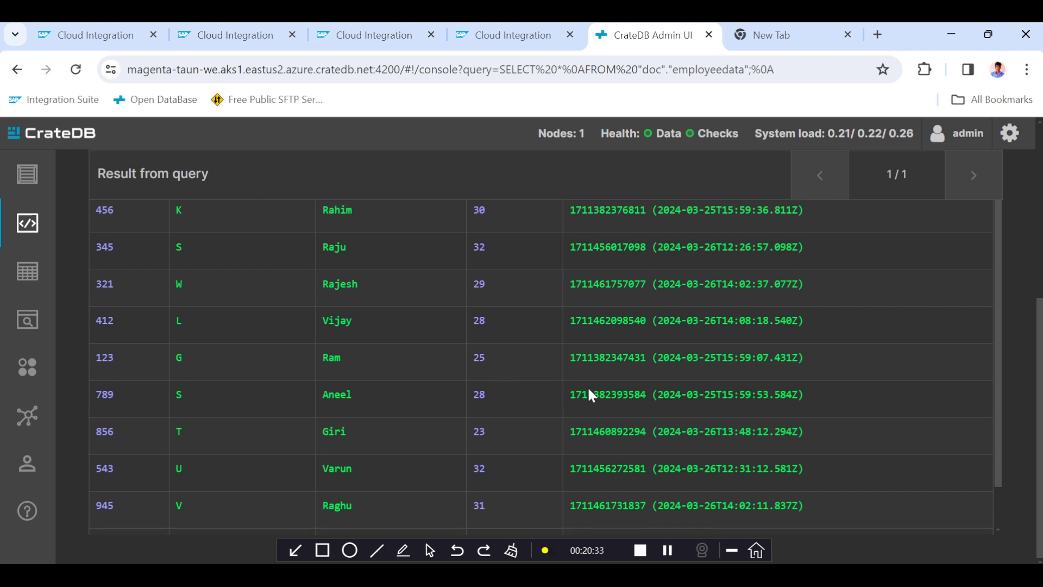
pyautogui.scroll(-2, 591, 394)
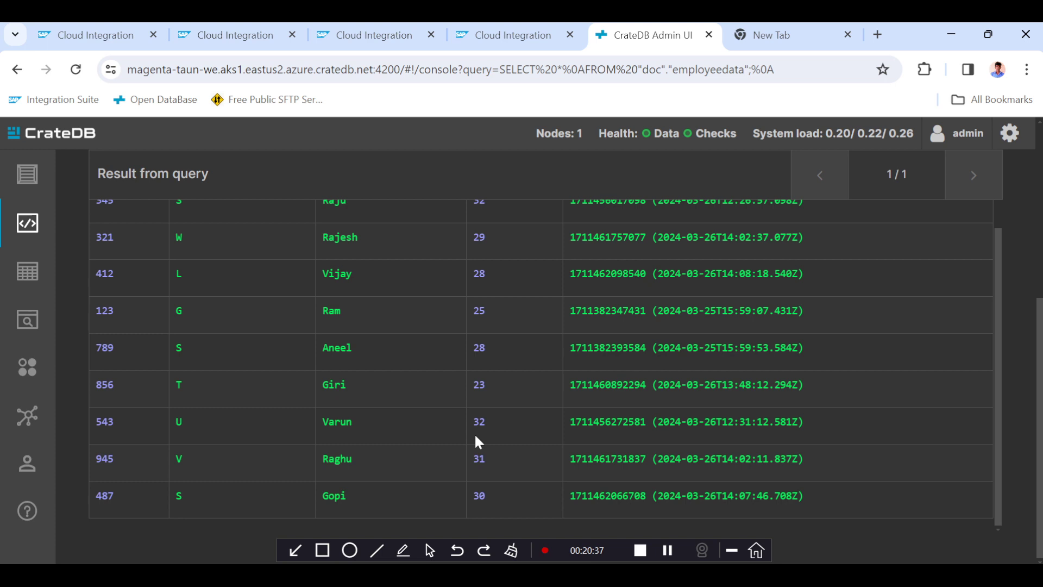
# Save and deploy the JDBCtoSFTPScenario_1 integration flow, acknowledging the deployment notice.
pyautogui.click(100, 43)
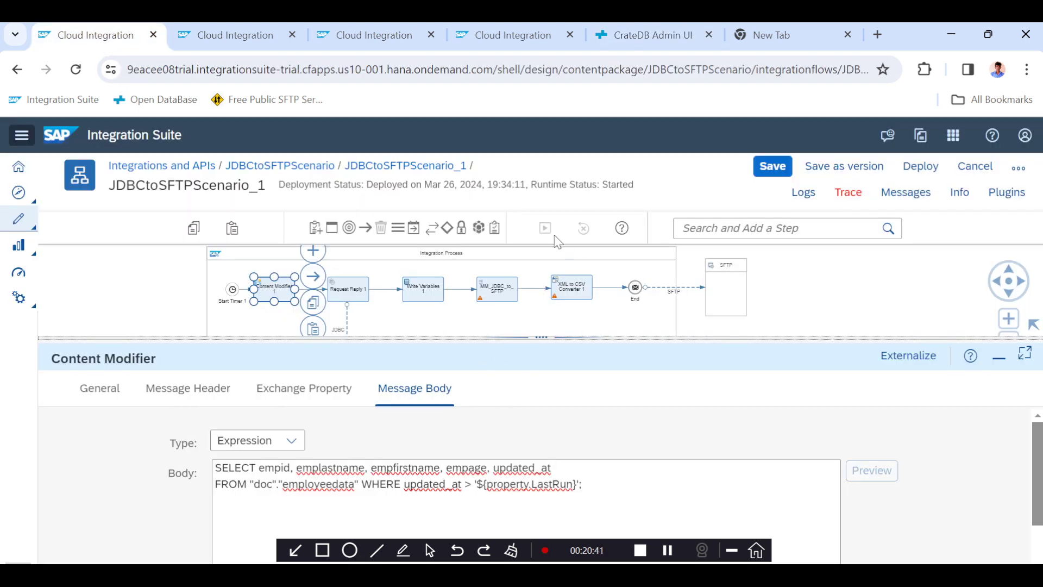
pyautogui.click(775, 172)
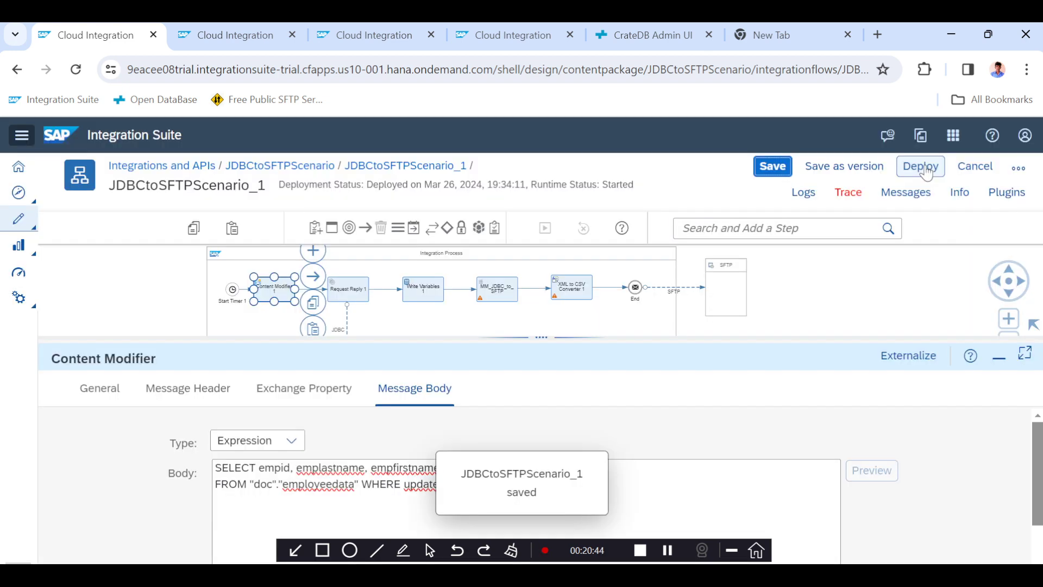
pyautogui.click(925, 172)
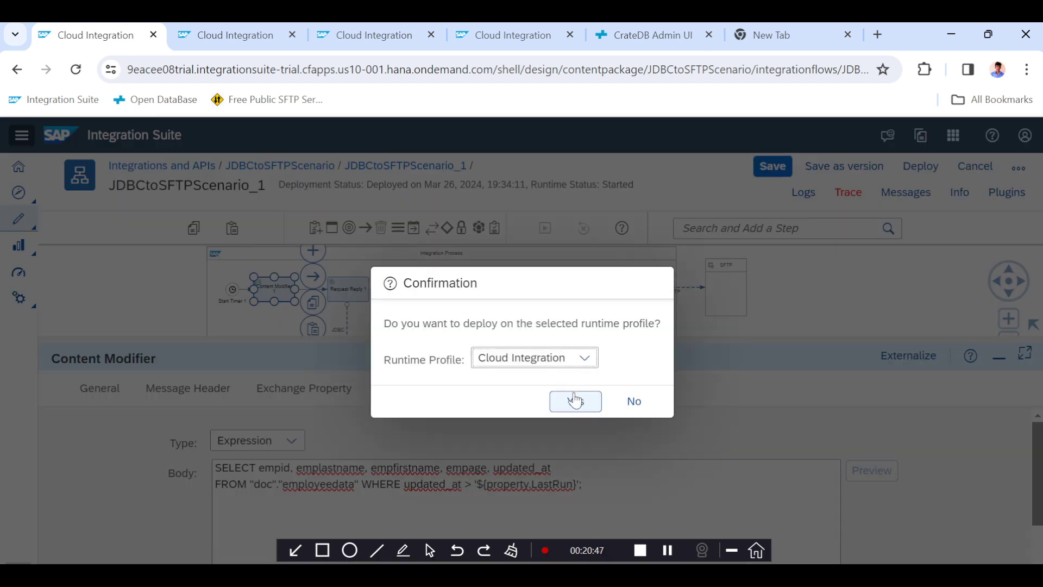
pyautogui.click(575, 400)
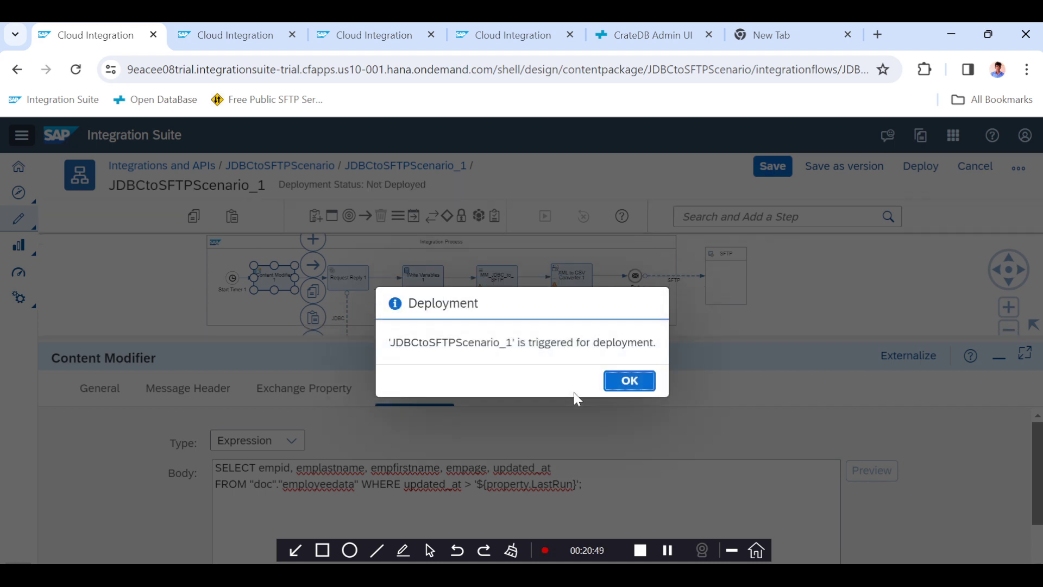
pyautogui.click(625, 383)
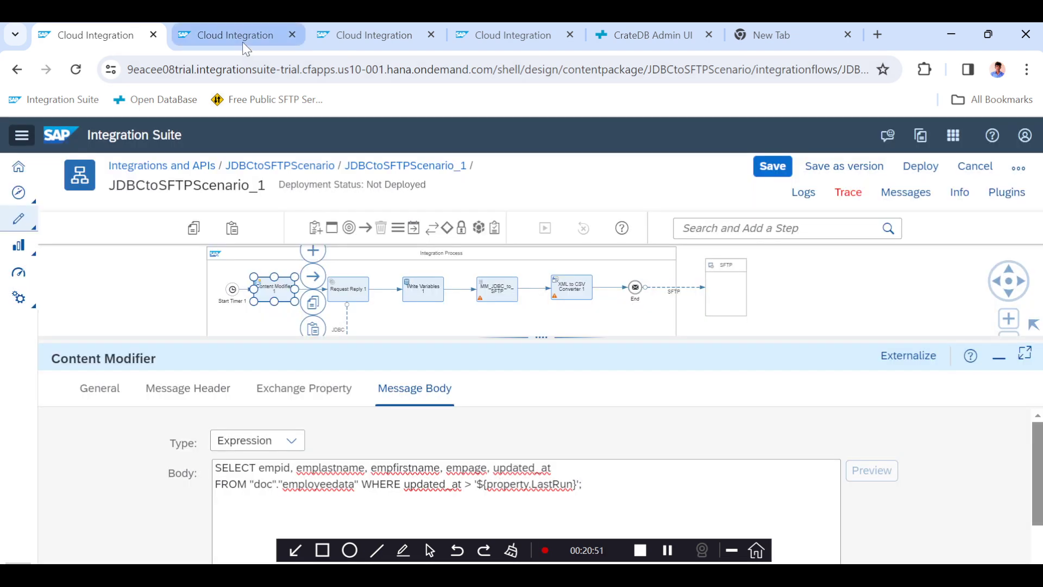
# Refresh Monitor Message Processing, select the latest JDBCtoSFTPScenario_1 message, and open its trace.
pyautogui.click(243, 42)
pyautogui.click(248, 171)
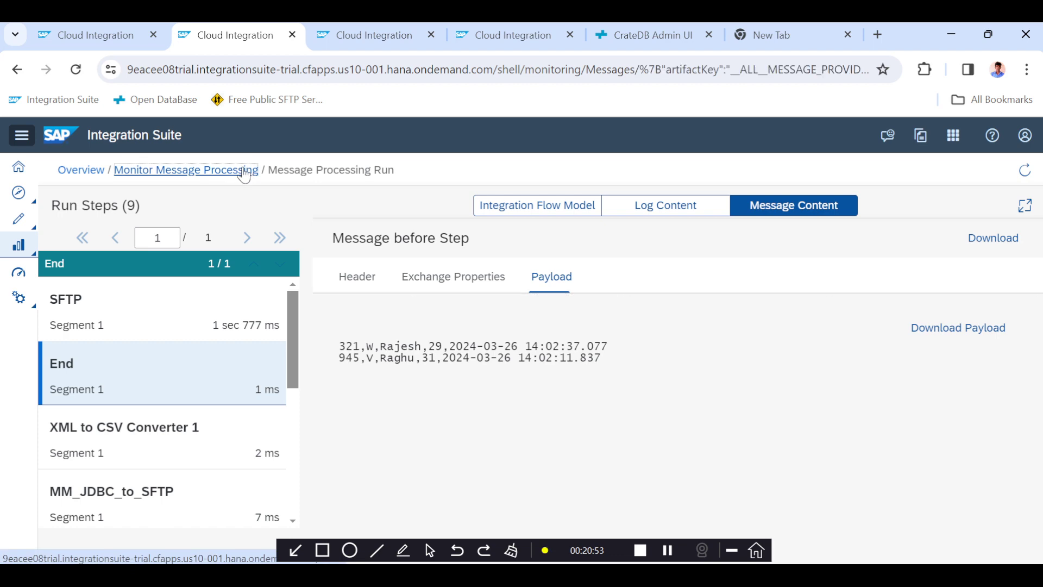
pyautogui.click(427, 324)
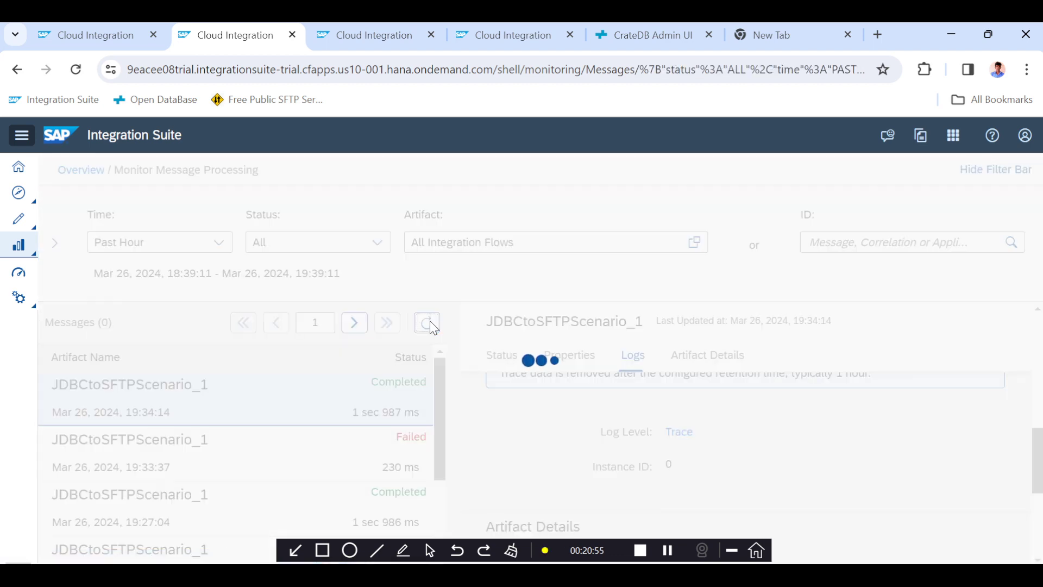
pyautogui.click(370, 392)
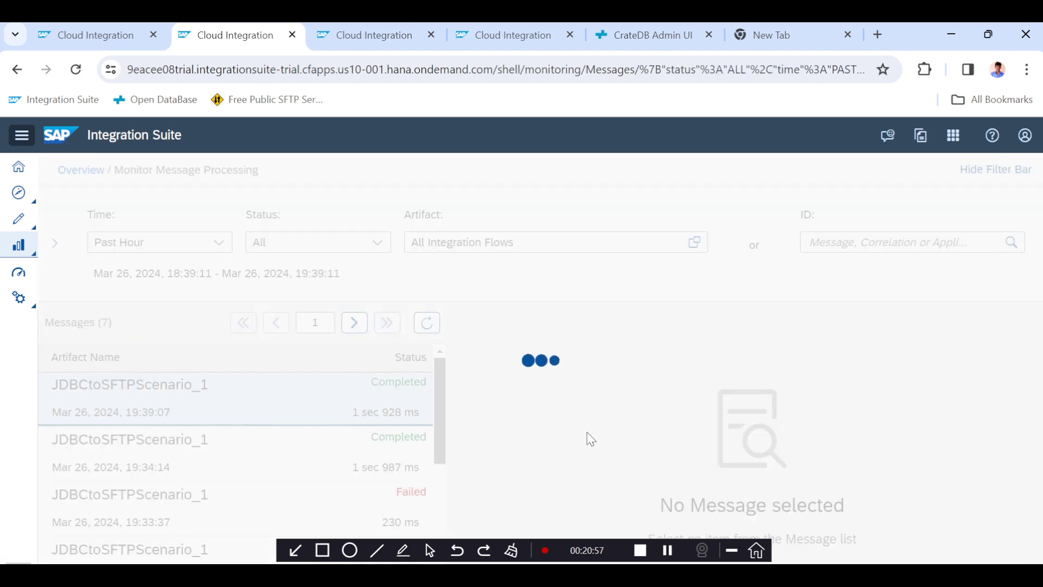
pyautogui.scroll(-5, 587, 435)
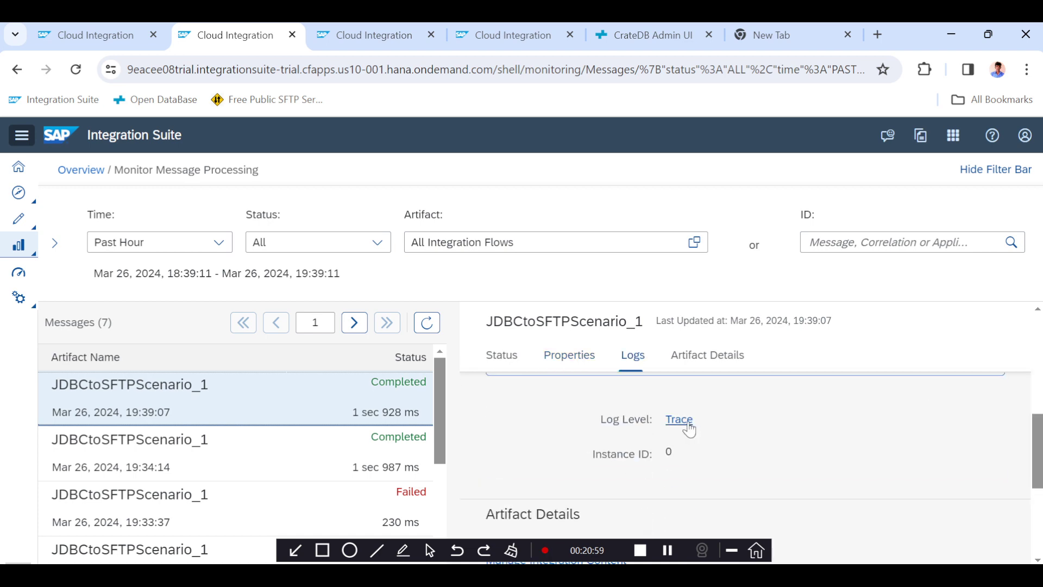
pyautogui.click(680, 432)
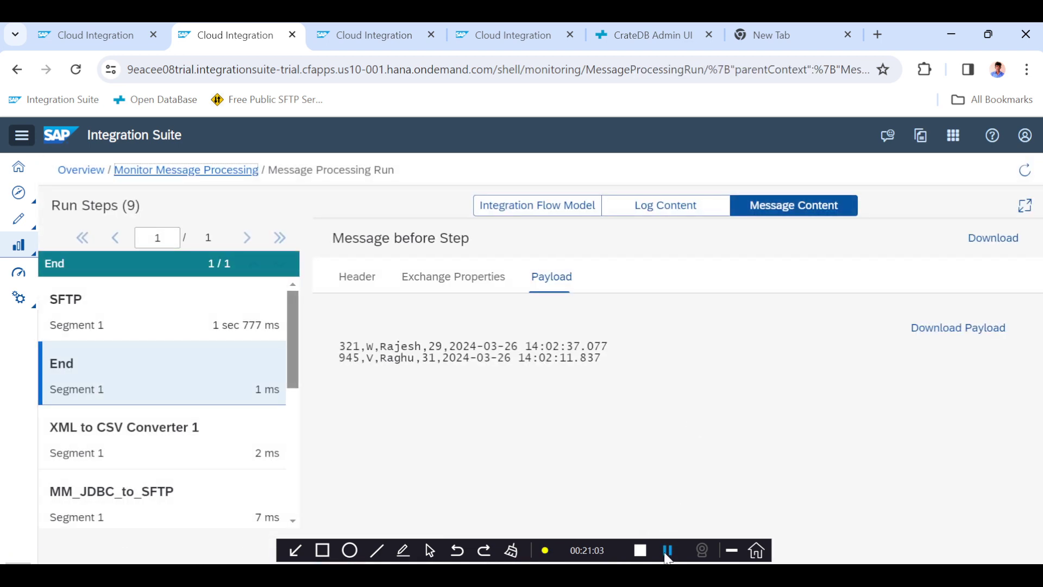
# Inspect the message content payload before the End step of the traced run.
pyautogui.click(668, 550)
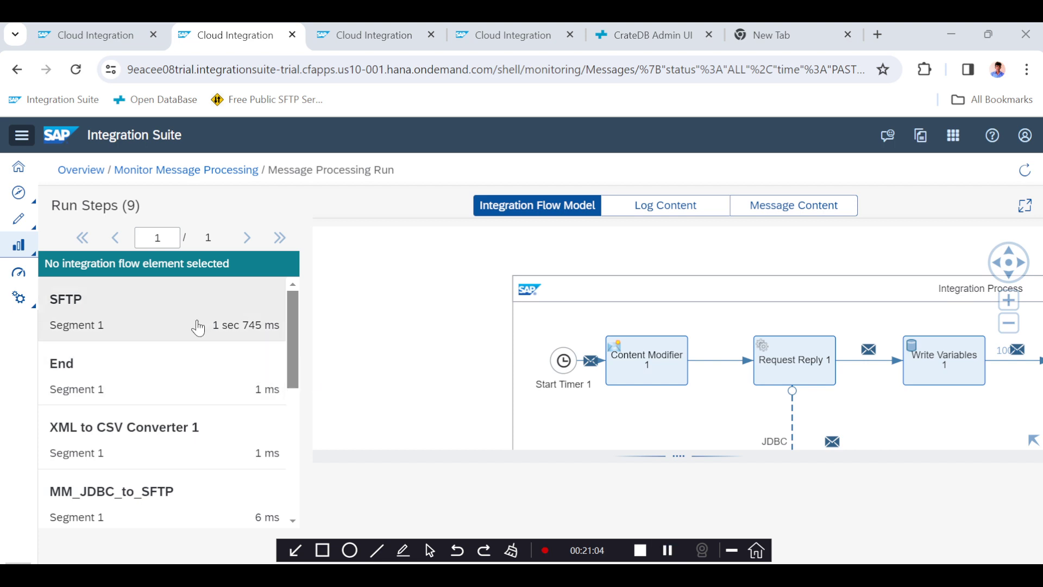
pyautogui.click(168, 373)
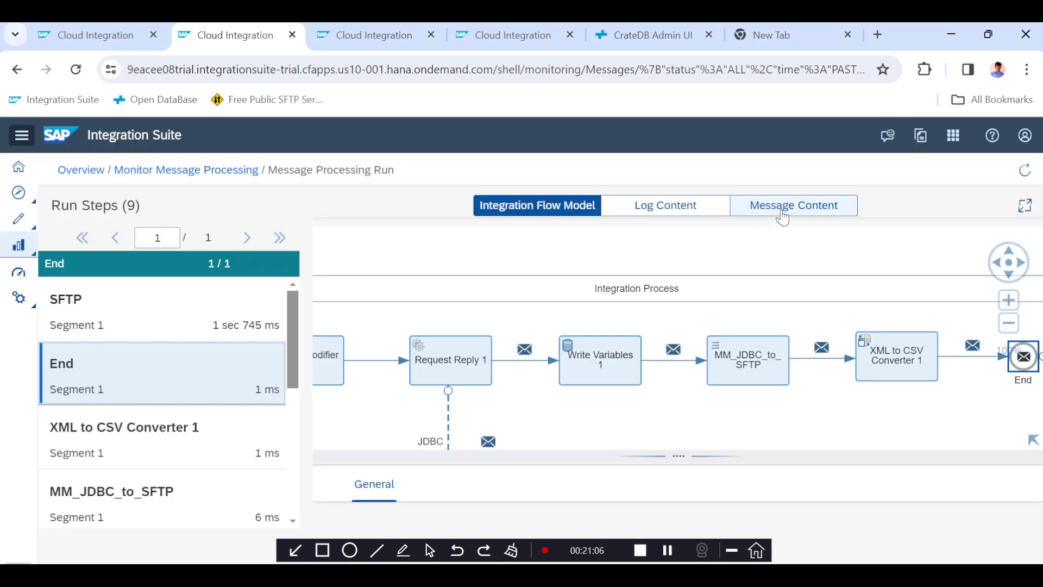
pyautogui.click(782, 212)
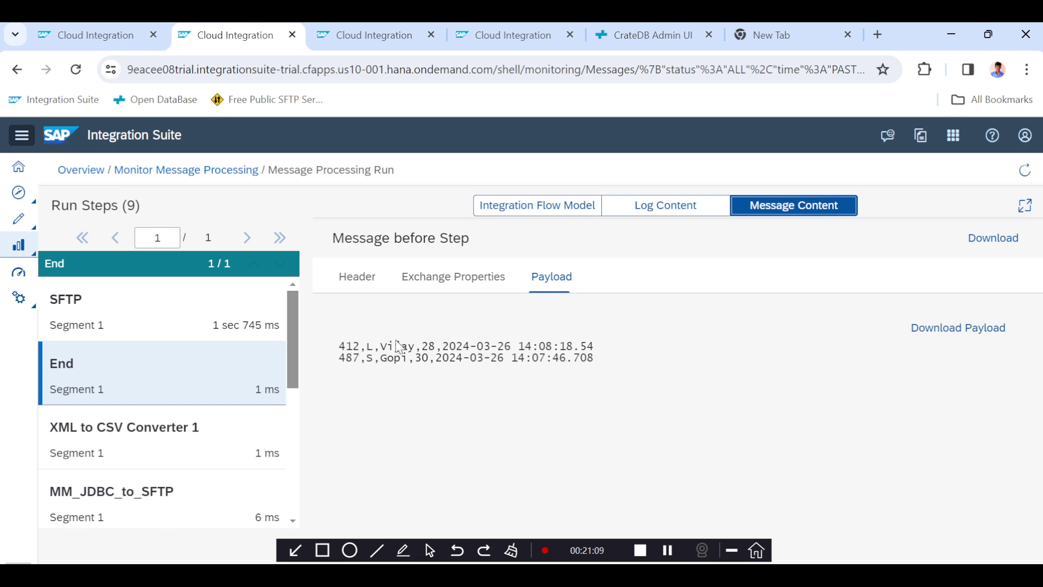
pyautogui.click(387, 346)
pyautogui.doubleClick(397, 346)
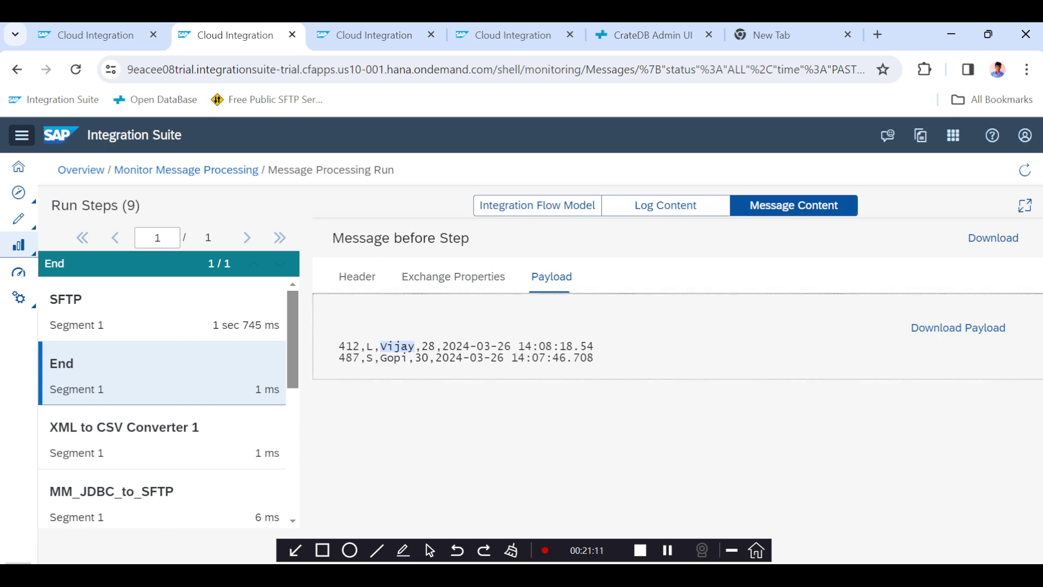
# Select the Write Variables step in the integration flow and glance at the CrateDB results tab.
pyautogui.click(125, 36)
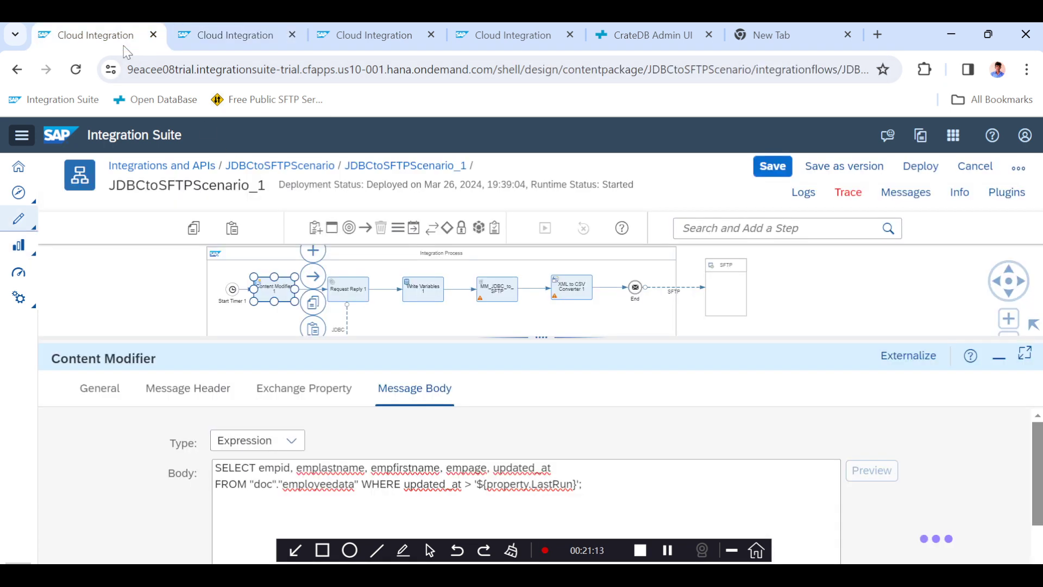
pyautogui.moveTo(529, 340)
pyautogui.mouseDown()
pyautogui.moveTo(530, 374)
pyautogui.moveTo(536, 344)
pyautogui.mouseUp()
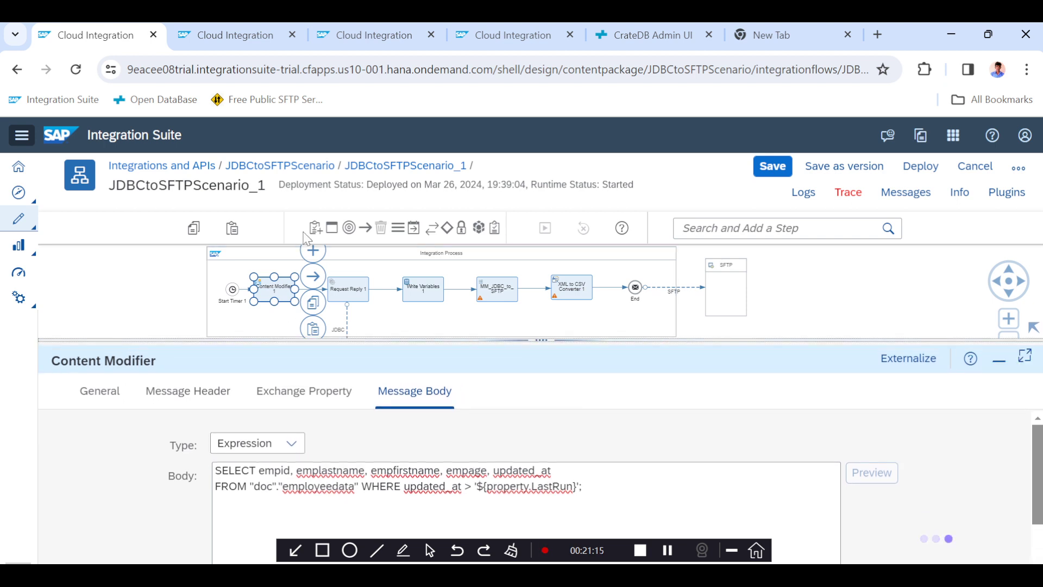
pyautogui.click(424, 296)
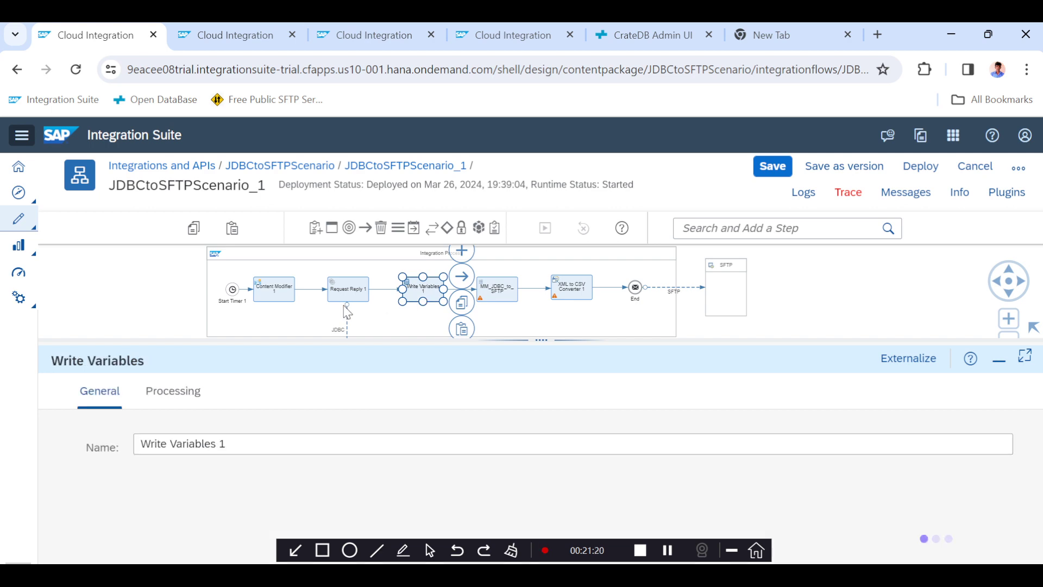
pyautogui.click(368, 37)
pyautogui.click(637, 33)
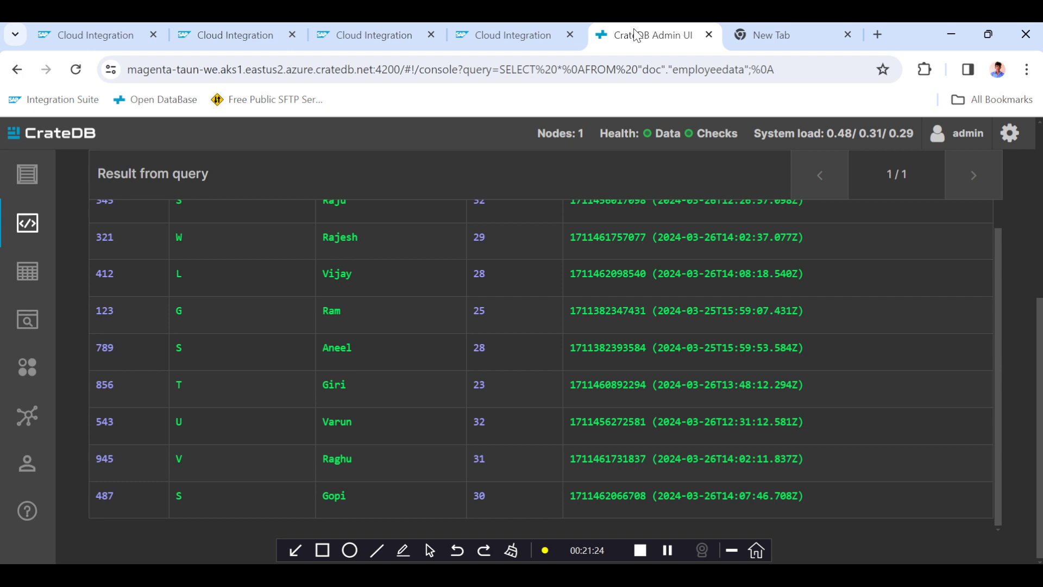
pyautogui.click(108, 36)
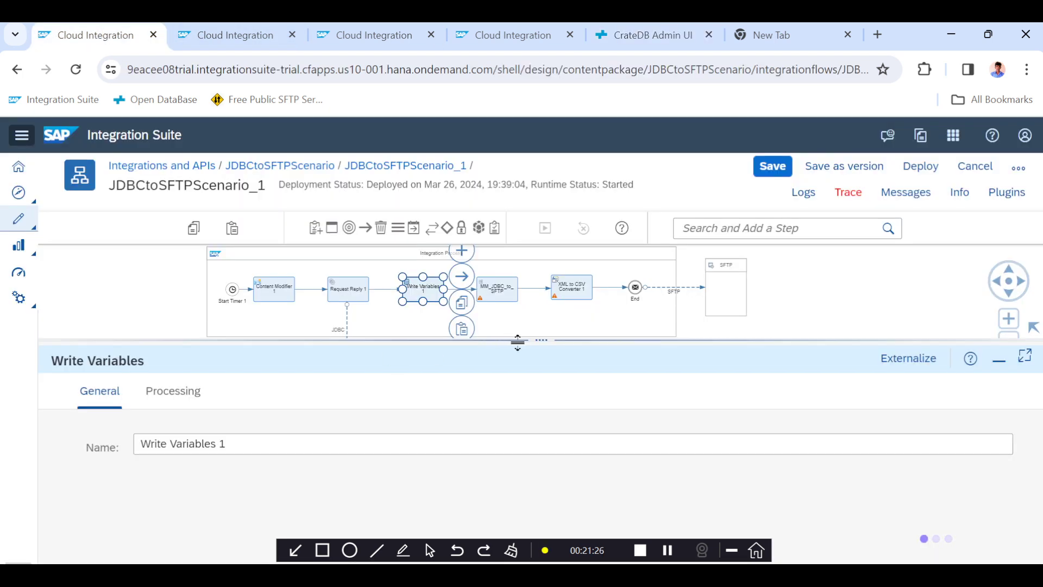
# Save the integration flow and return to the CrateDB console.
pyautogui.moveTo(517, 342); pyautogui.dragTo(516, 364)
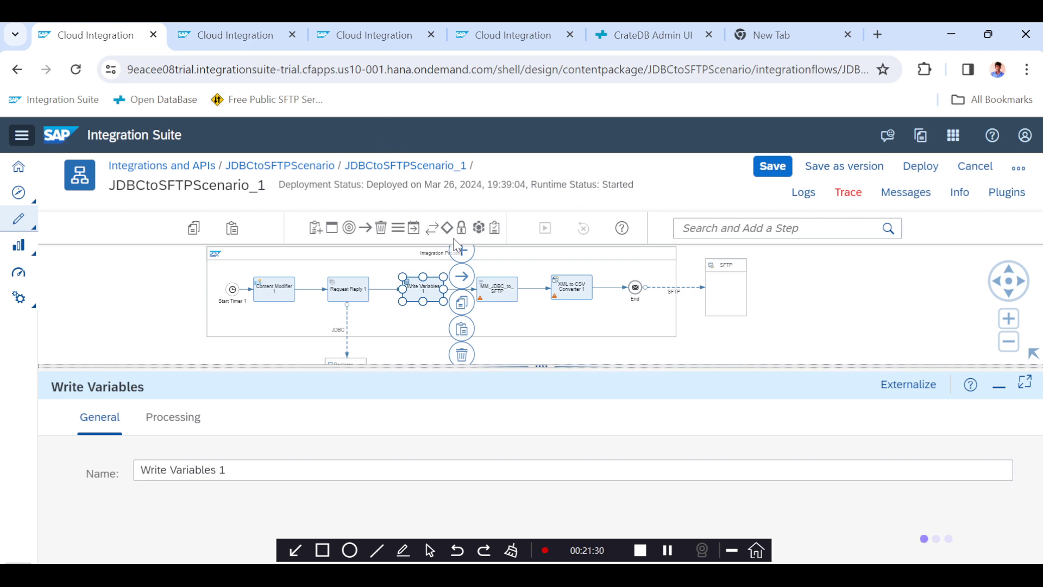
pyautogui.click(772, 166)
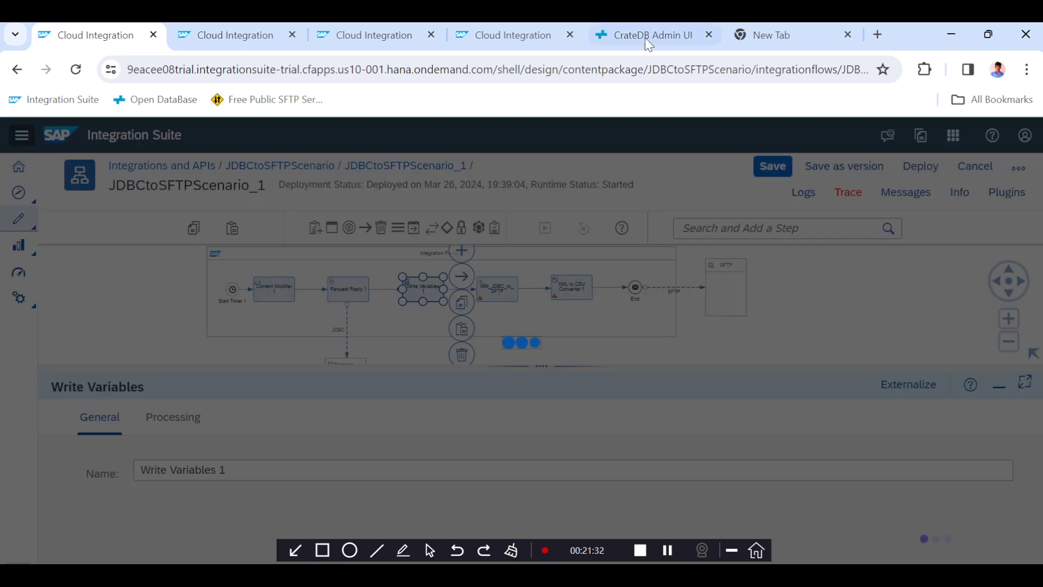
pyautogui.click(645, 39)
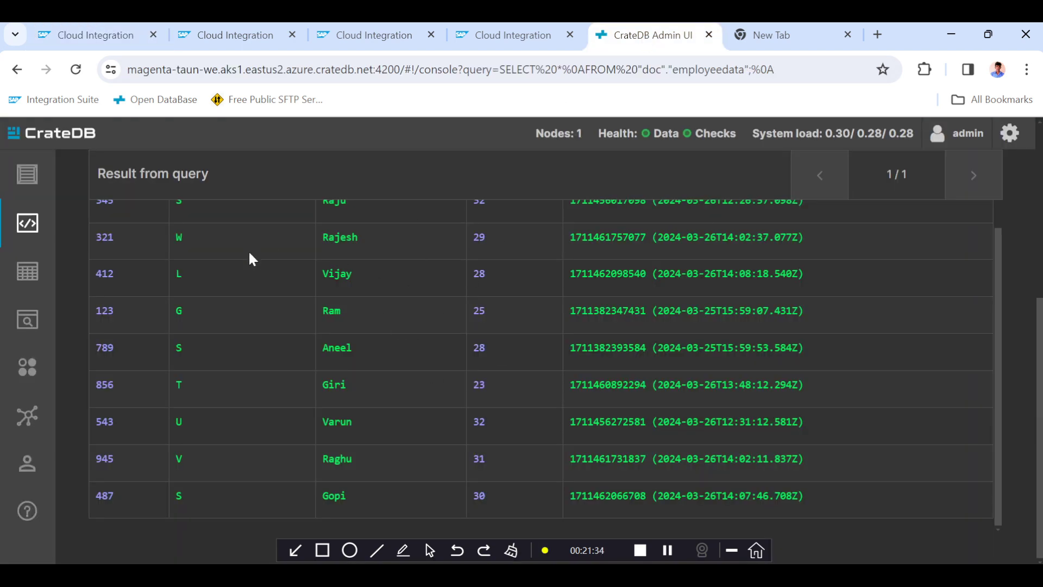
# Review the LastRunTime variable under Manage Variables and compare it with the CrateDB employee table rows.
pyautogui.click(77, 34)
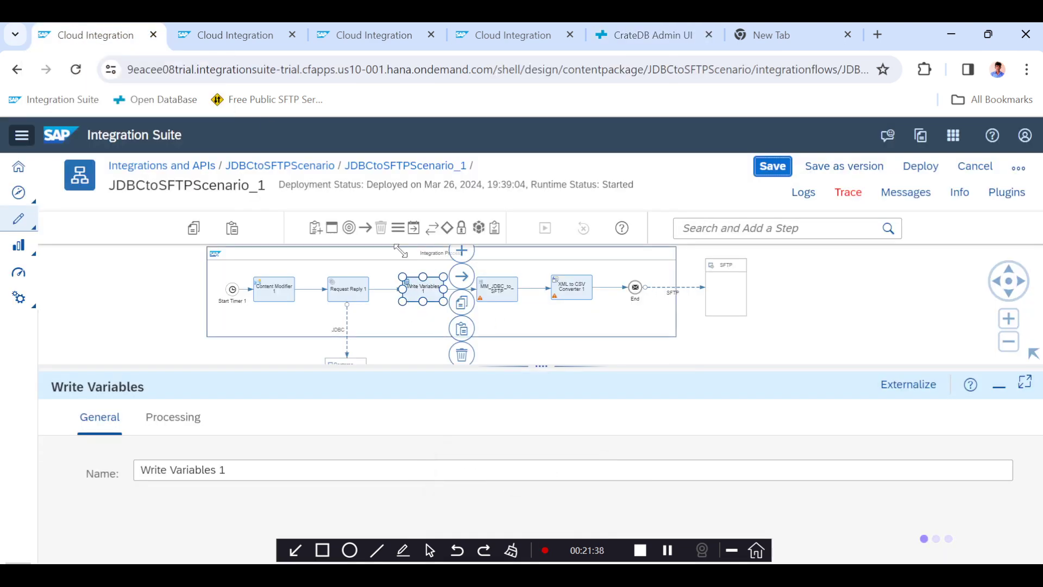
pyautogui.click(396, 36)
pyautogui.click(505, 35)
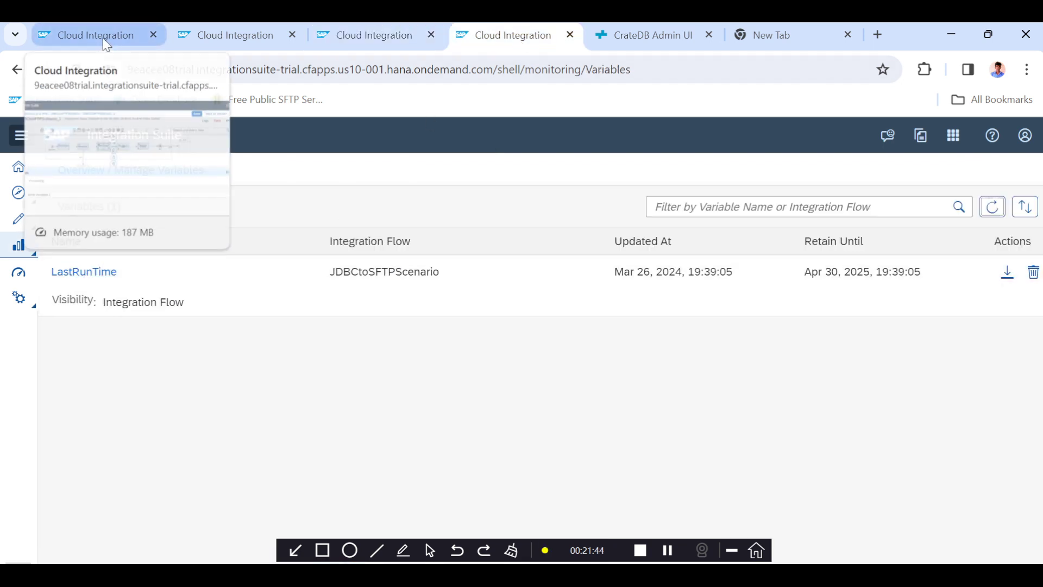
pyautogui.click(106, 45)
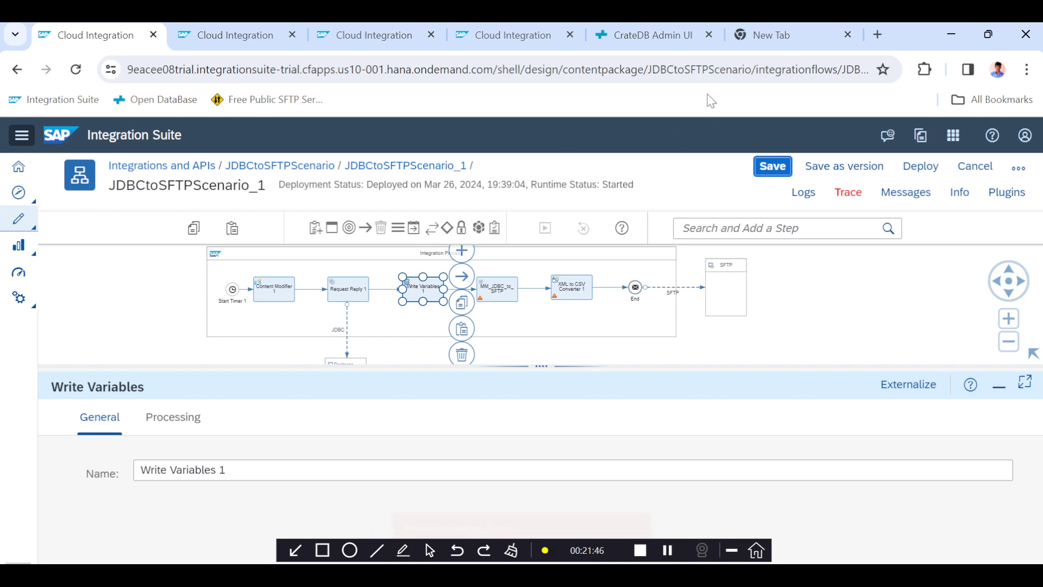
pyautogui.click(664, 43)
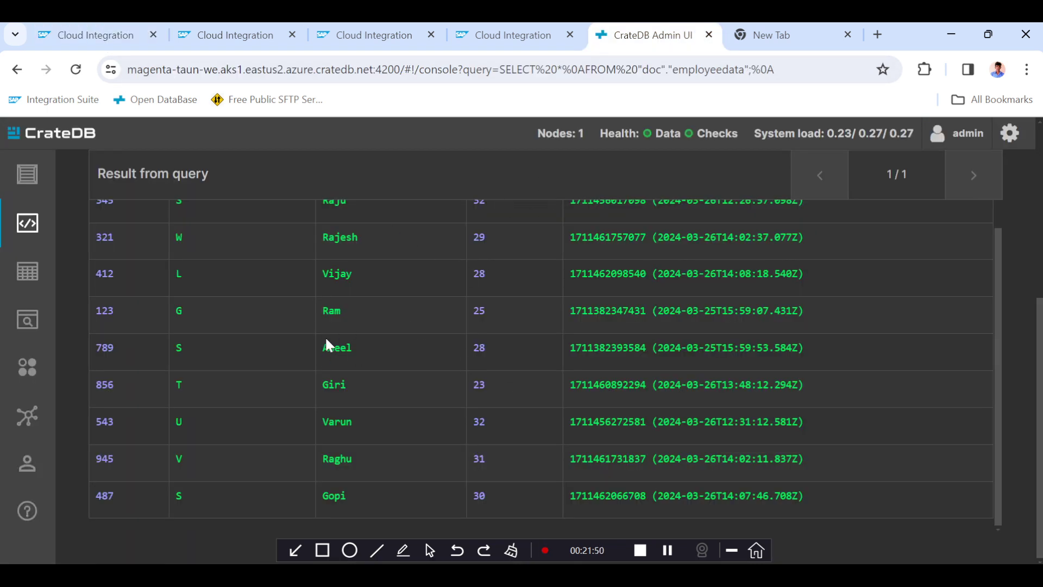
pyautogui.click(106, 44)
# Activate trace for the JDBCtoSFTPScenario_1 integration flow and deploy it.
pyautogui.click(848, 192)
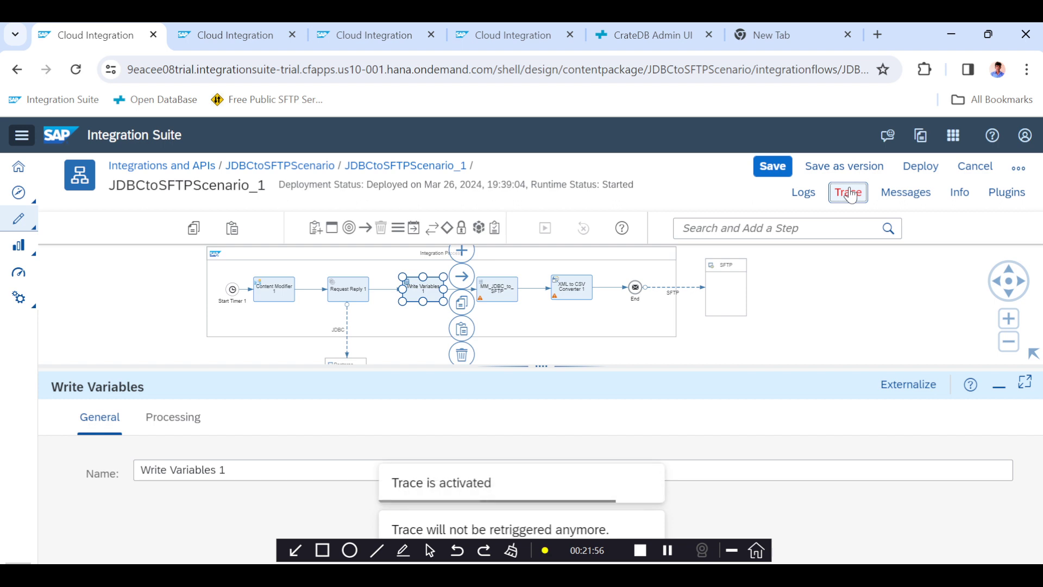
pyautogui.click(927, 168)
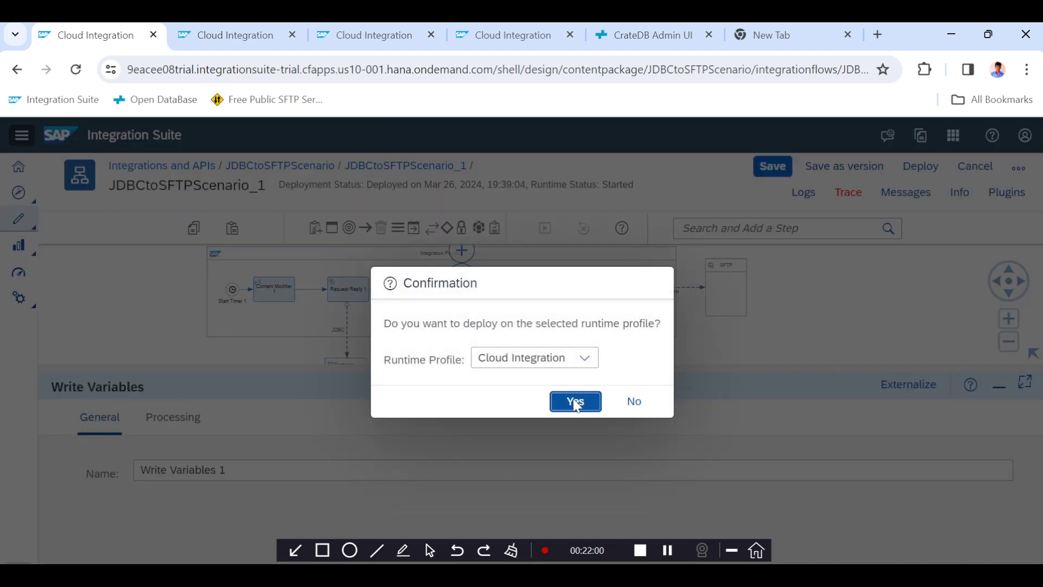
pyautogui.click(576, 405)
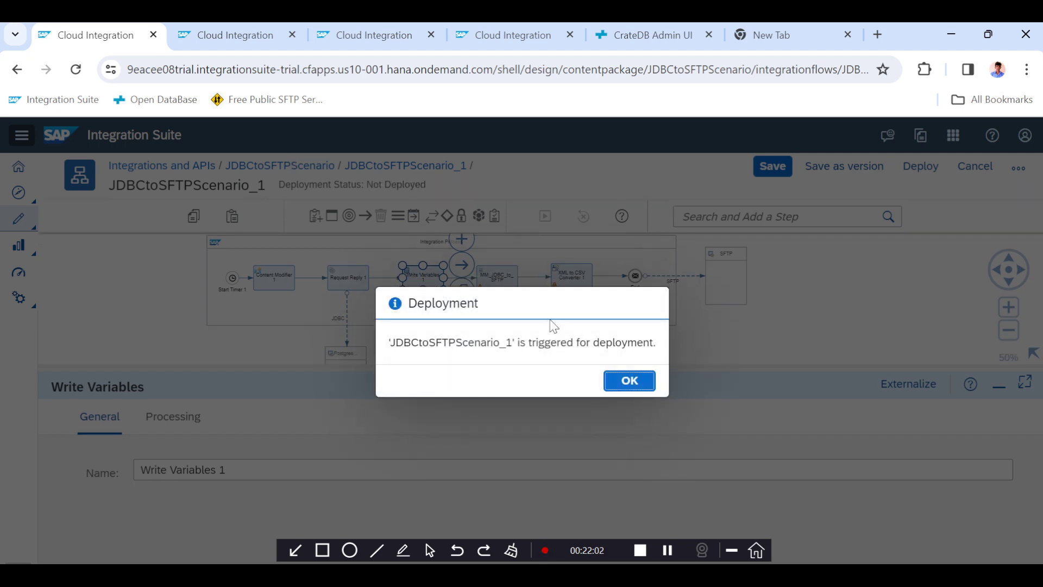
pyautogui.click(625, 380)
# Refresh Monitor Message Processing, select the latest JDBCtoSFTPScenario_1 message, and read its error details and logs.
pyautogui.click(251, 43)
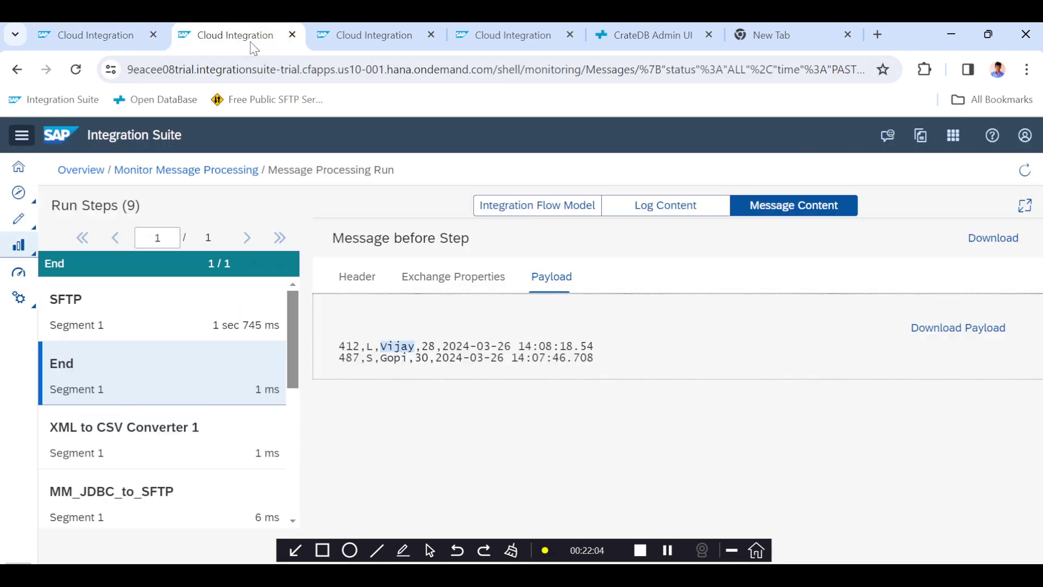
pyautogui.click(191, 170)
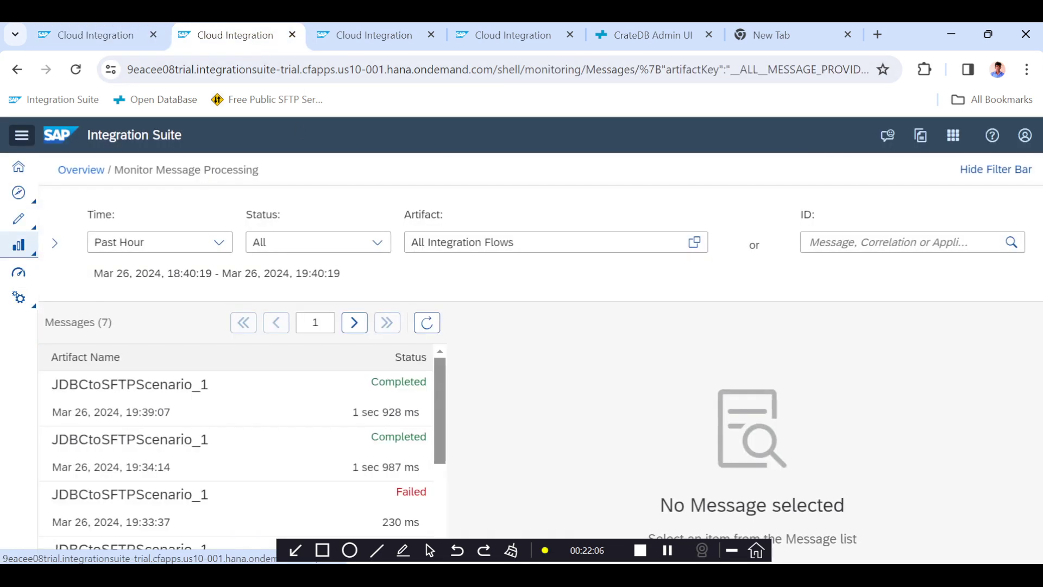
pyautogui.click(429, 326)
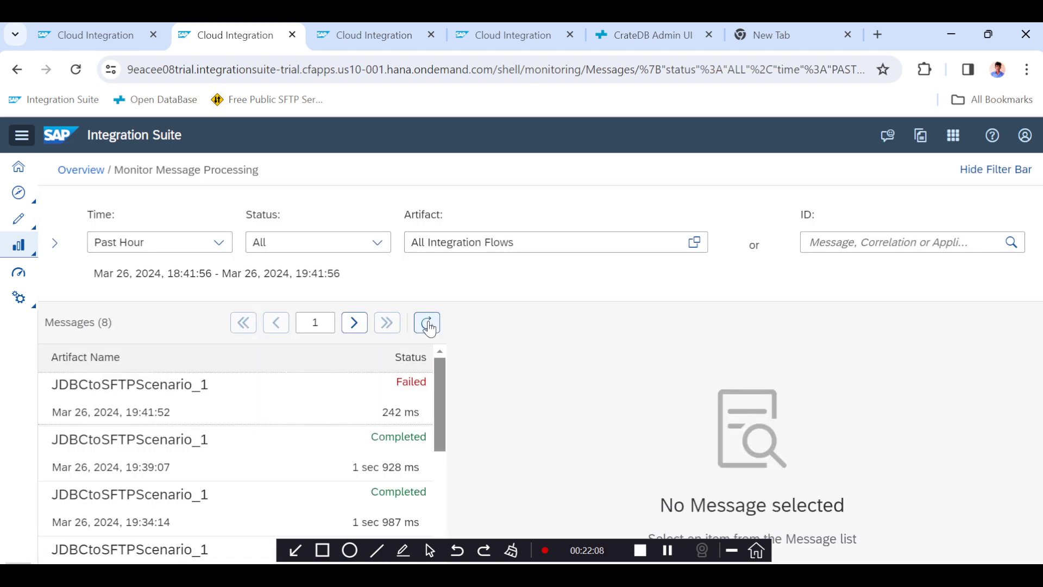
pyautogui.click(355, 390)
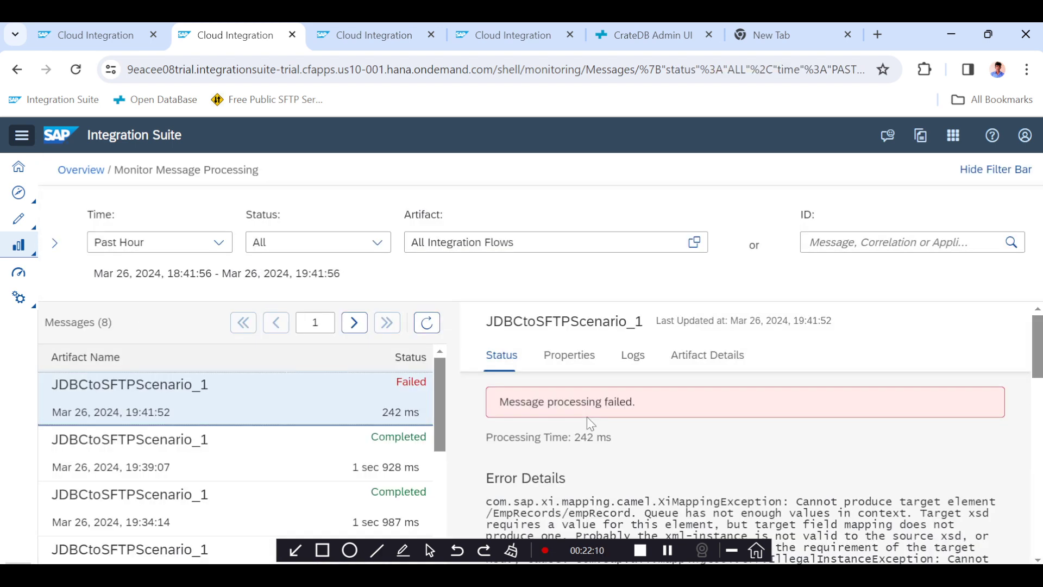
pyautogui.scroll(-2, 589, 421)
pyautogui.scroll(-1, 589, 423)
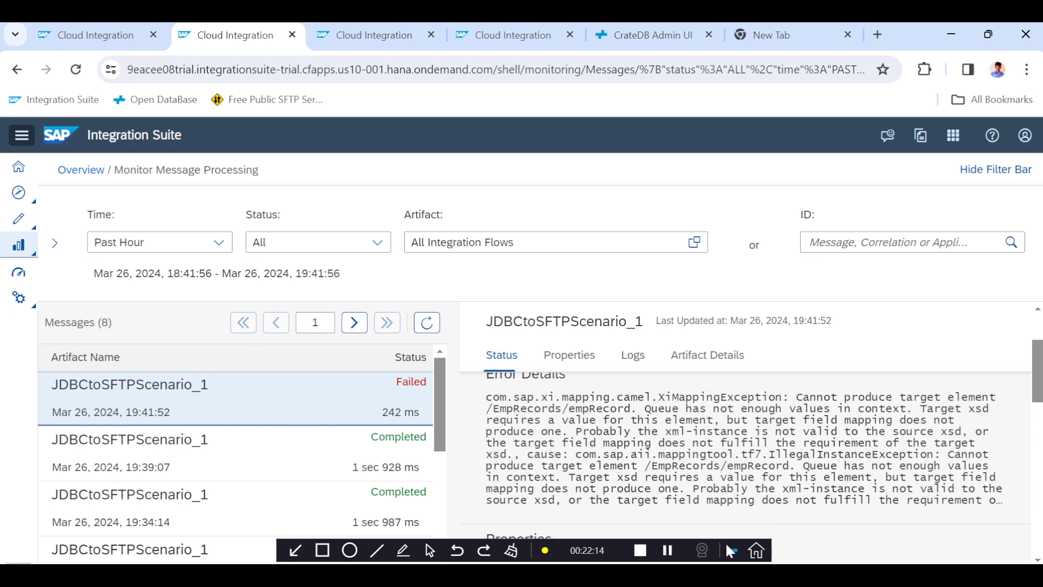
pyautogui.scroll(-5, 679, 450)
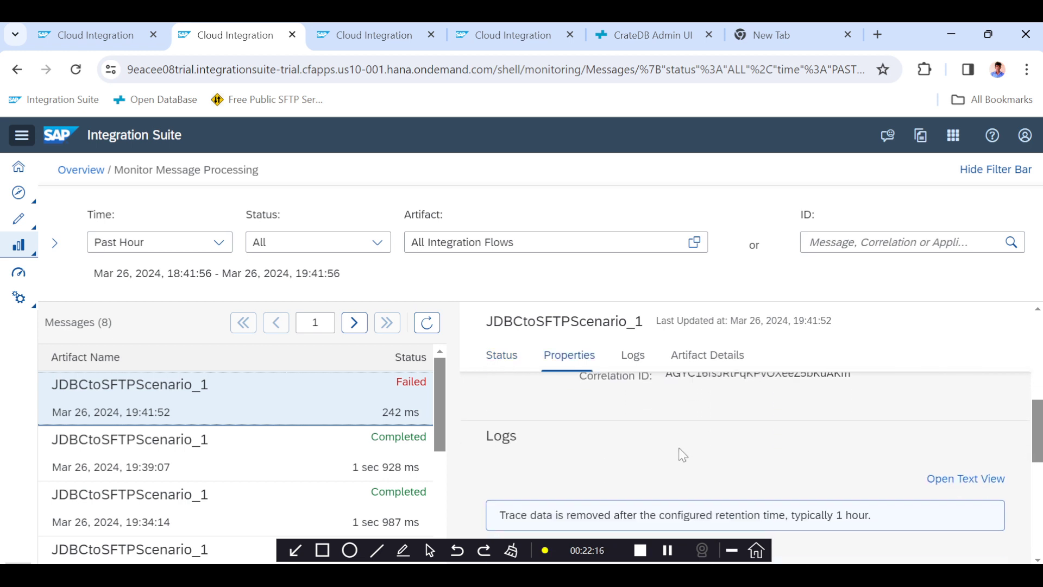
pyautogui.scroll(-2, 682, 454)
# Open the failed run's trace and inspect the payload arriving before the MM_JDBC_to_SFTP mapping step.
pyautogui.click(682, 458)
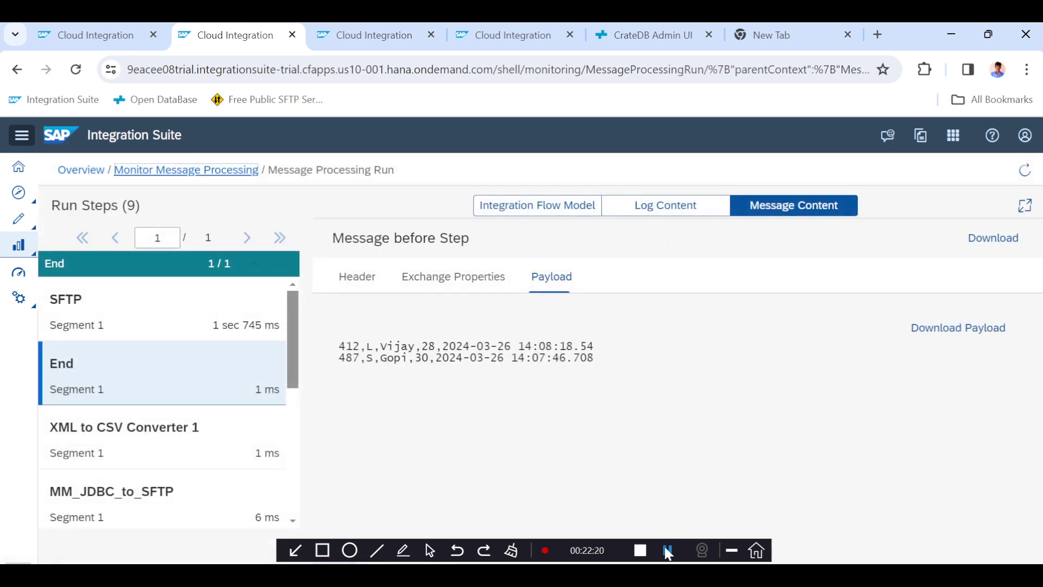
pyautogui.click(668, 550)
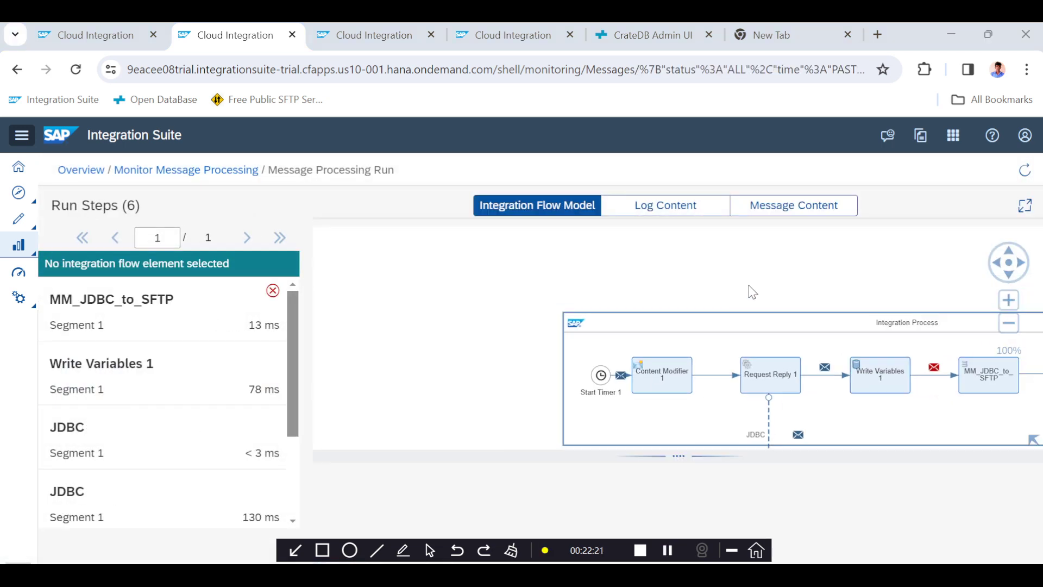
pyautogui.moveTo(749, 286); pyautogui.dragTo(496, 230)
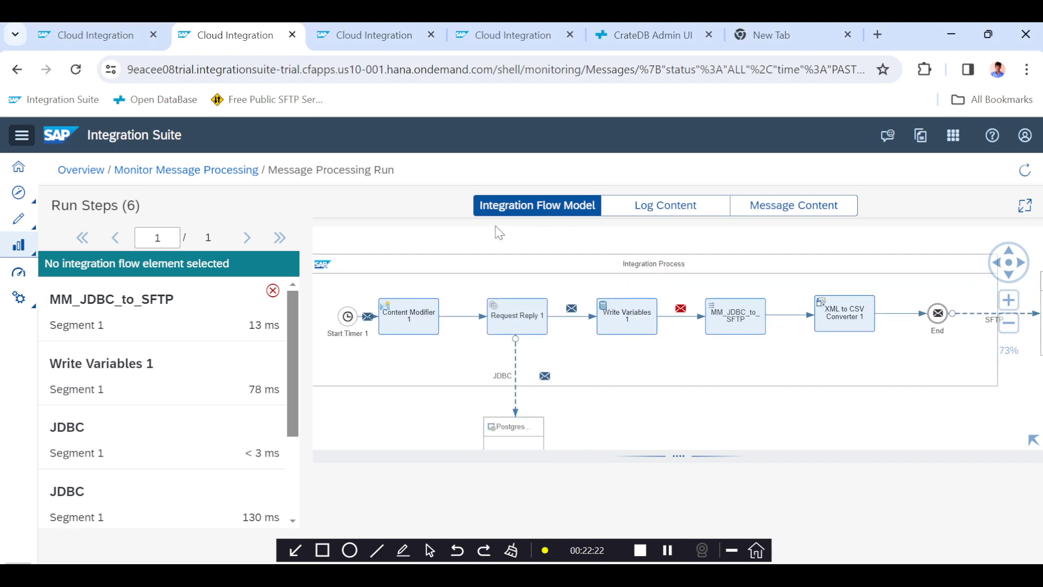
pyautogui.click(727, 322)
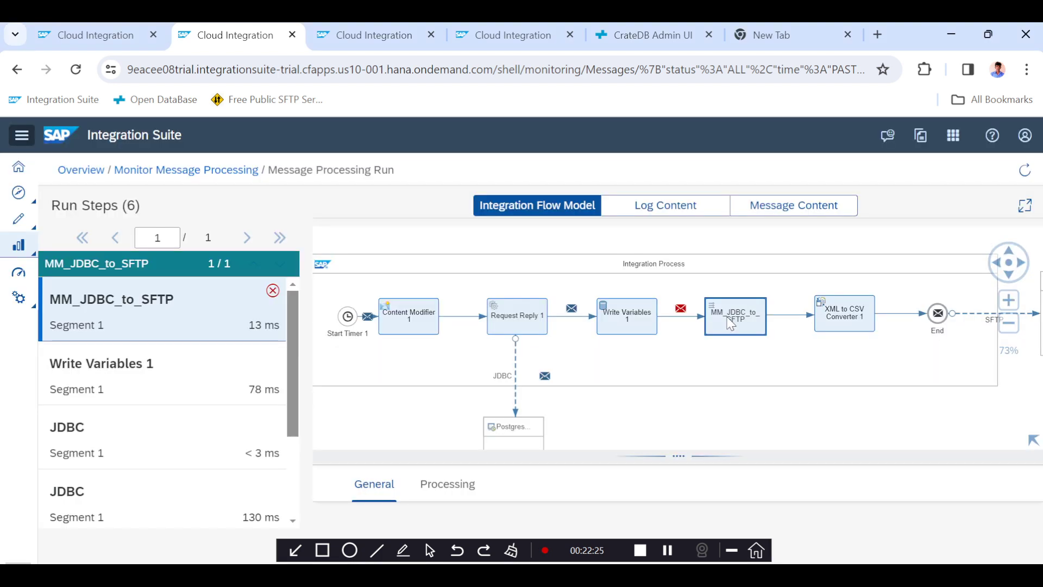
pyautogui.click(801, 211)
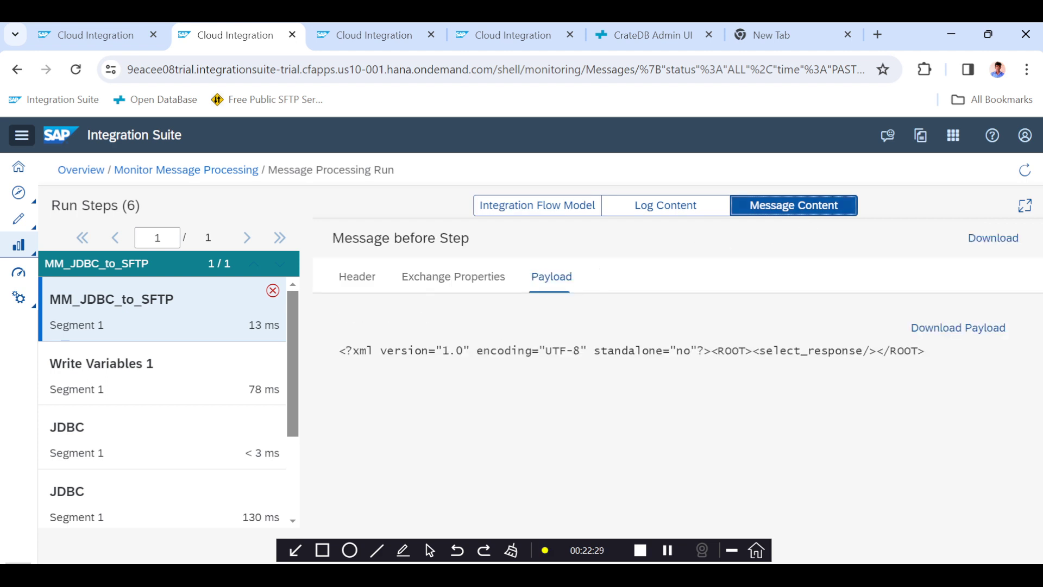
pyautogui.moveTo(346, 351); pyautogui.dragTo(759, 351)
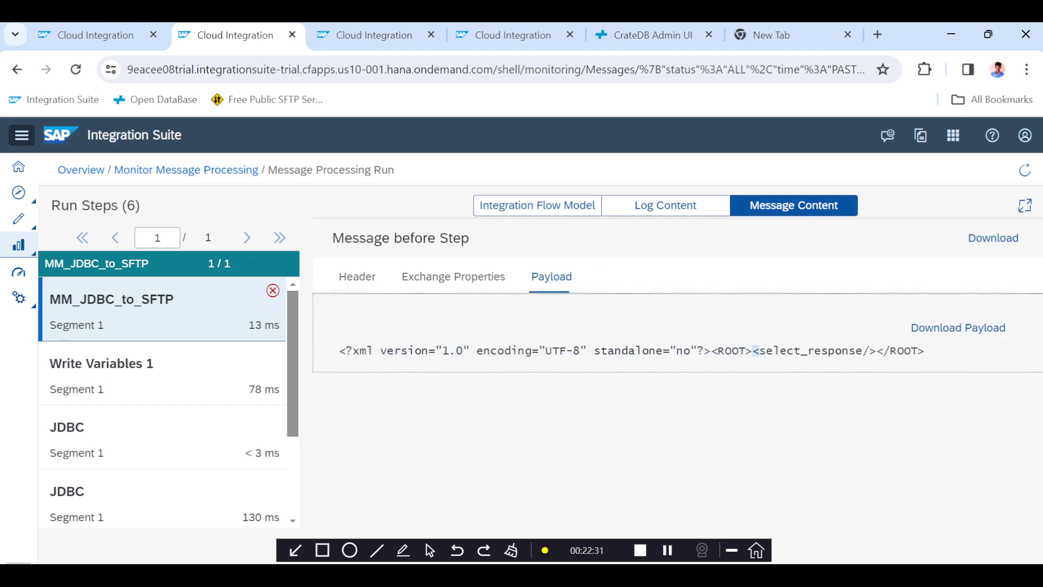
pyautogui.moveTo(876, 350); pyautogui.dragTo(766, 351)
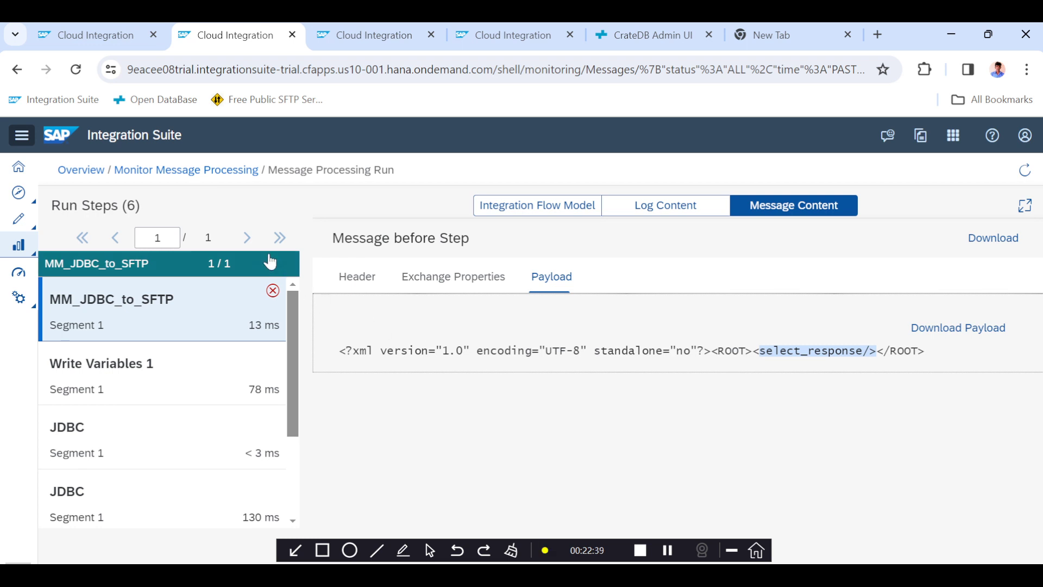
# Open the MM_JDBC_to_SFTP message mapping resource from the flow and expand the select_response source node.
pyautogui.click(96, 35)
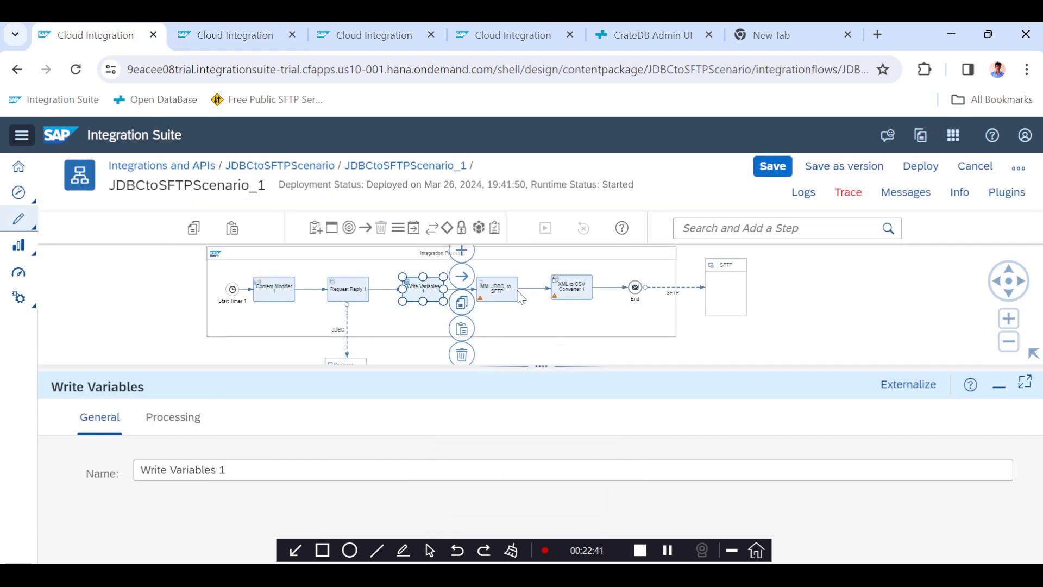
pyautogui.click(498, 298)
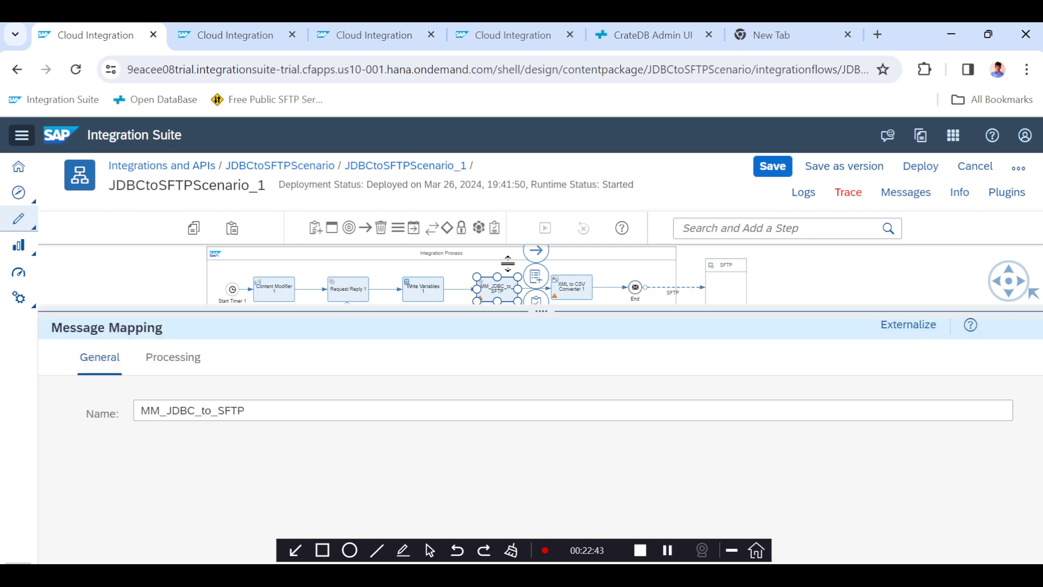
pyautogui.moveTo(547, 372); pyautogui.dragTo(547, 255)
pyautogui.click(165, 307)
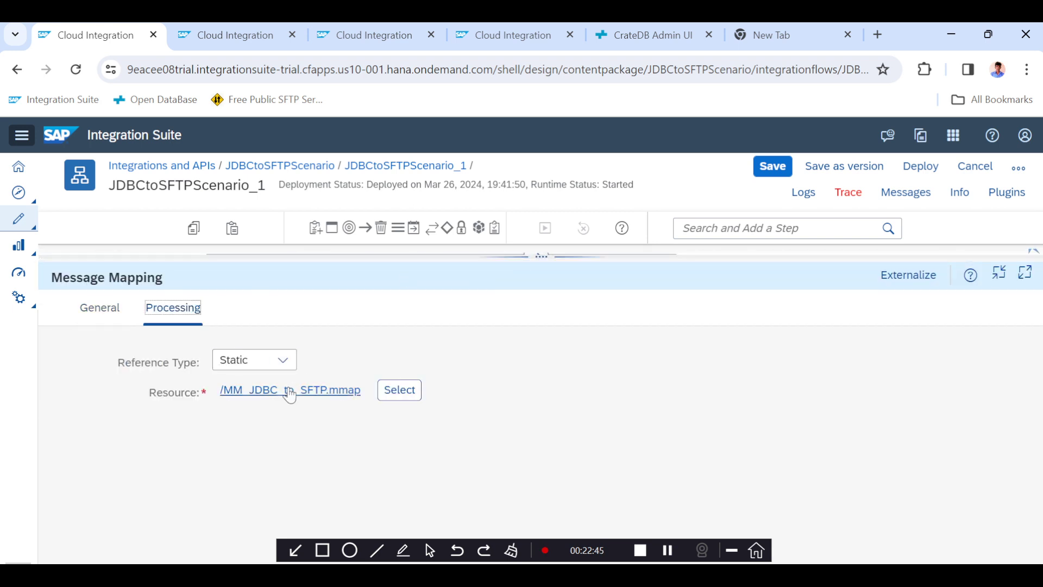
pyautogui.click(289, 388)
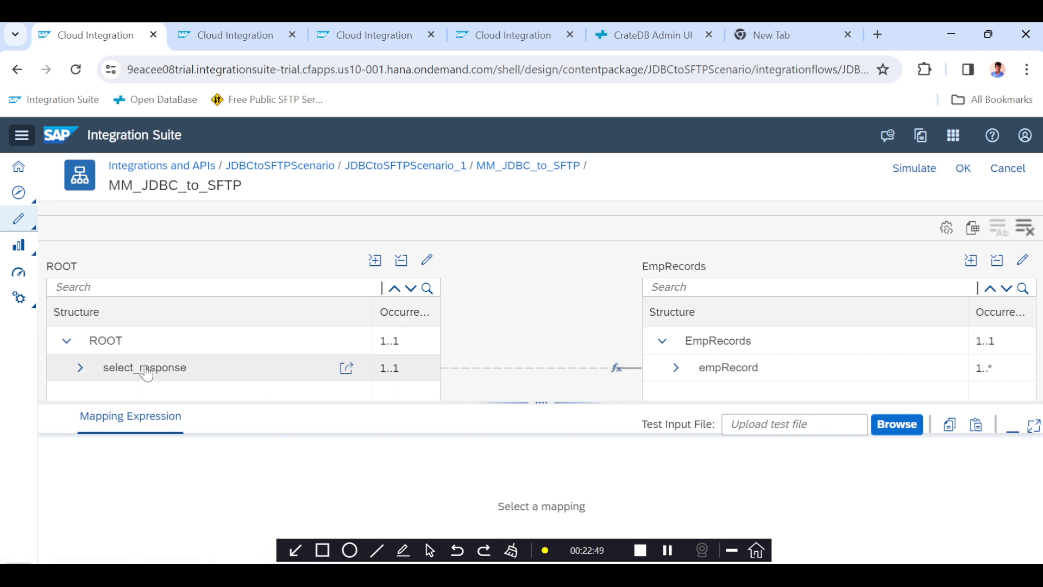
pyautogui.click(80, 368)
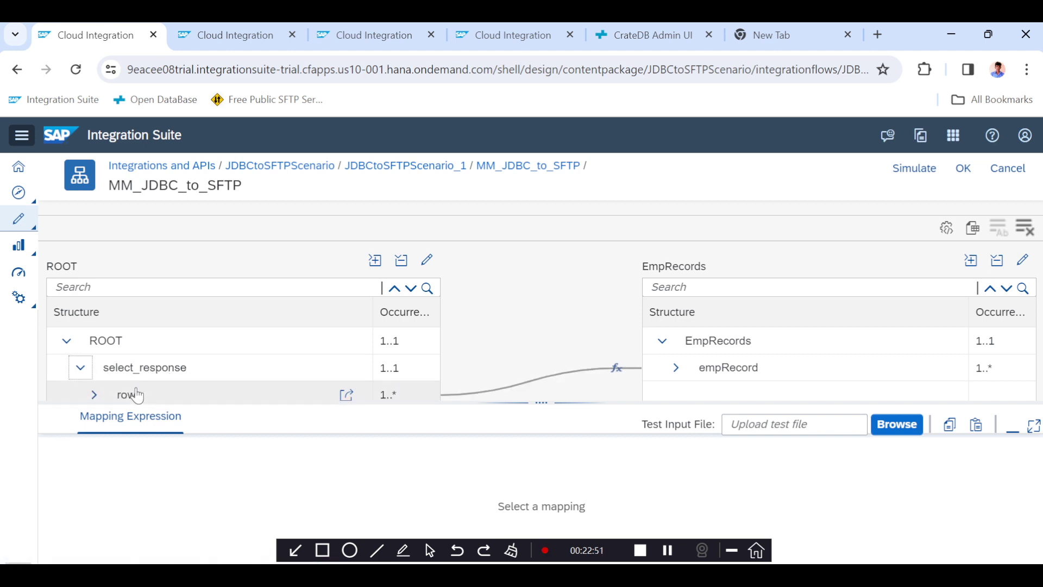
pyautogui.moveTo(520, 403); pyautogui.dragTo(524, 424)
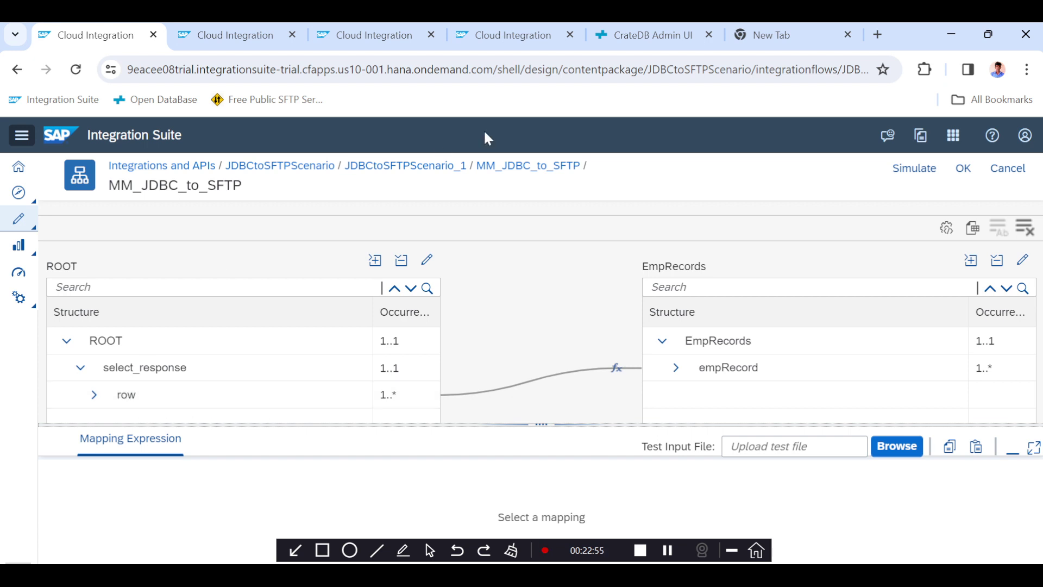
# Expand the empRecord target node and select its row-to-empRecord mapping.
pyautogui.click(638, 39)
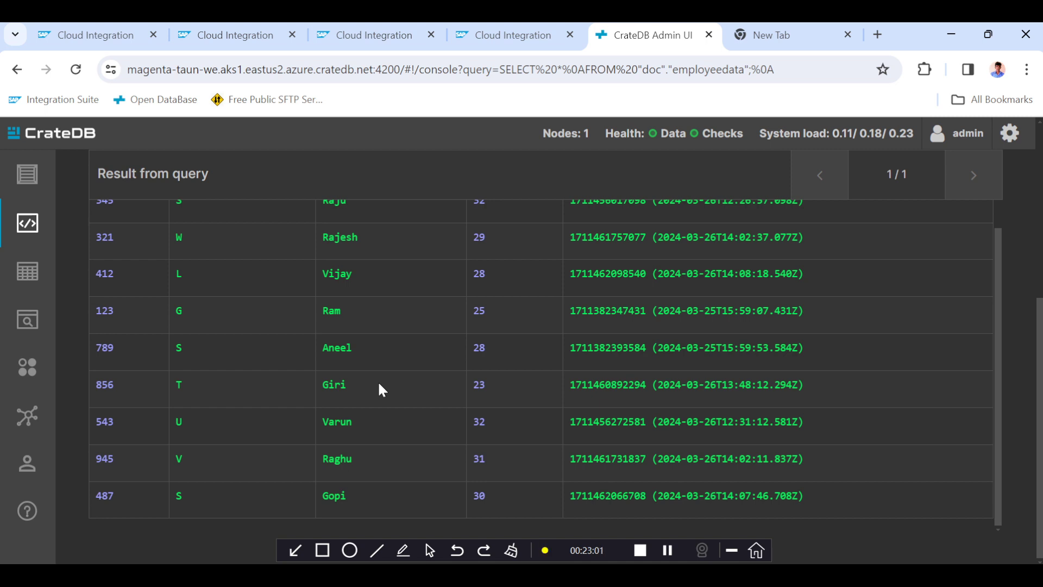
pyautogui.click(114, 38)
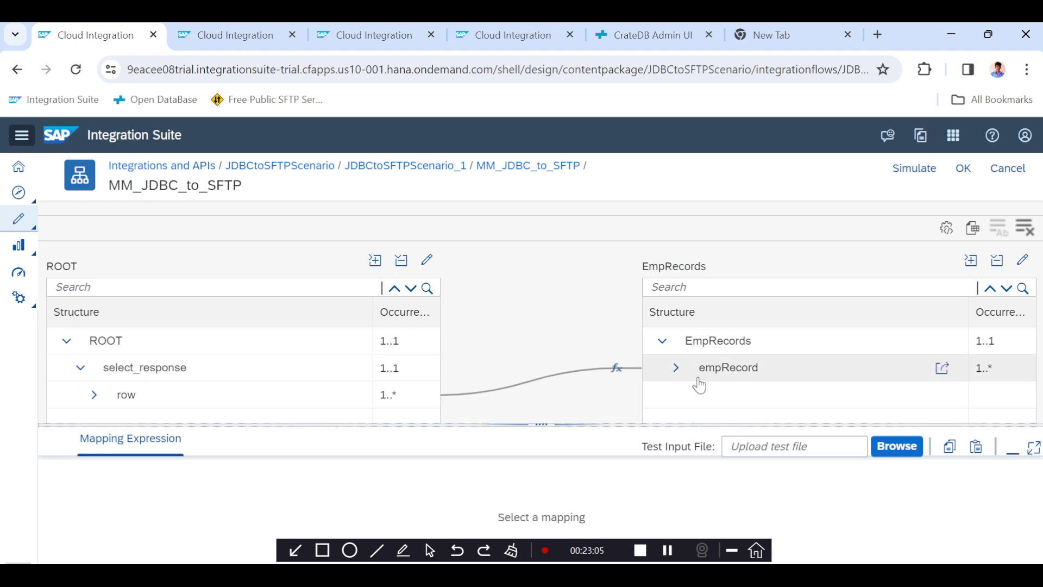
pyautogui.click(676, 368)
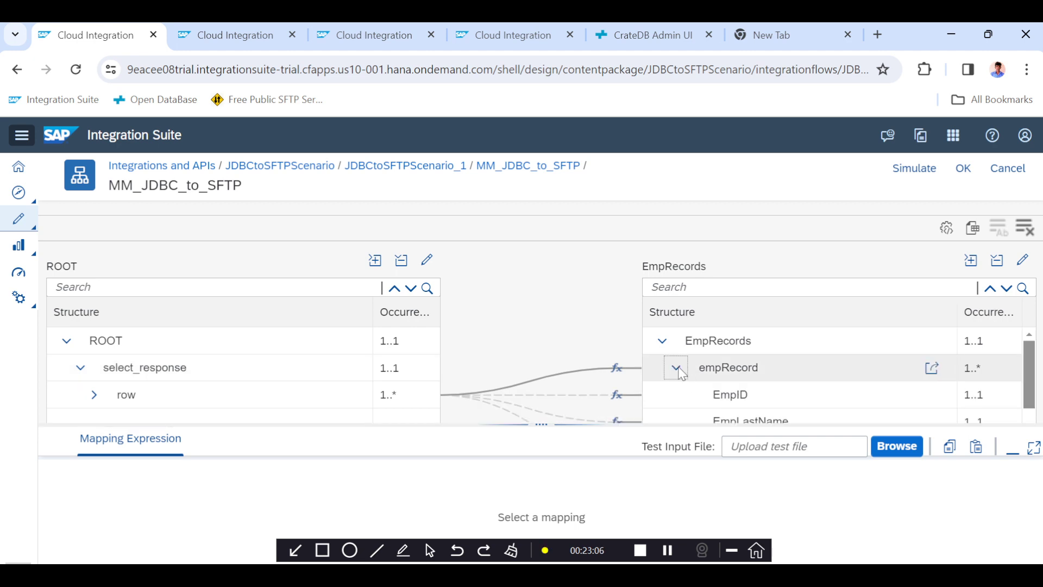
pyautogui.click(729, 369)
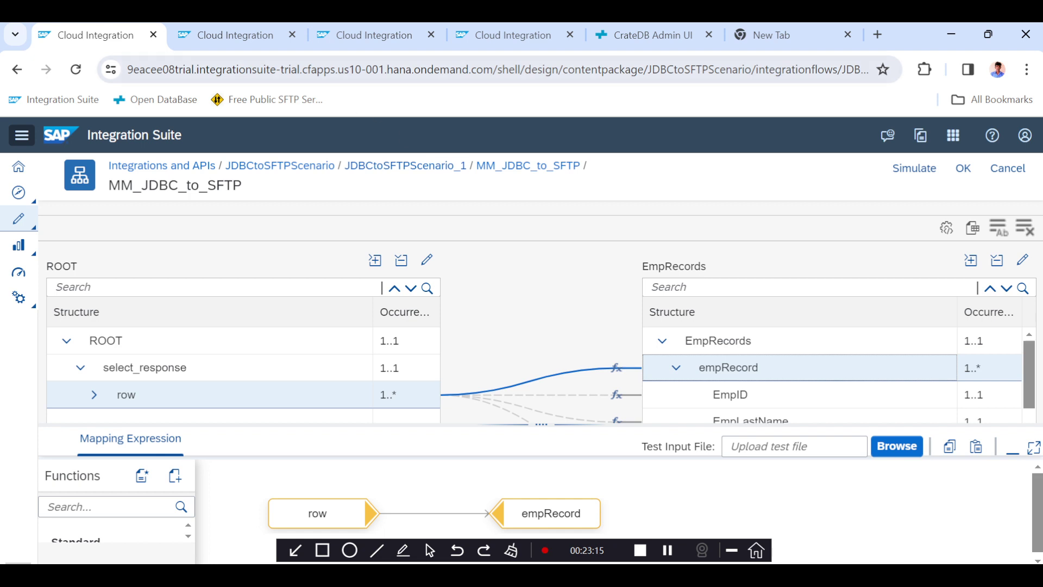
# Refresh the message monitoring list and return from the mapping editor to the JDBCtoSFTPScenario_1 integration flow.
pyautogui.click(377, 36)
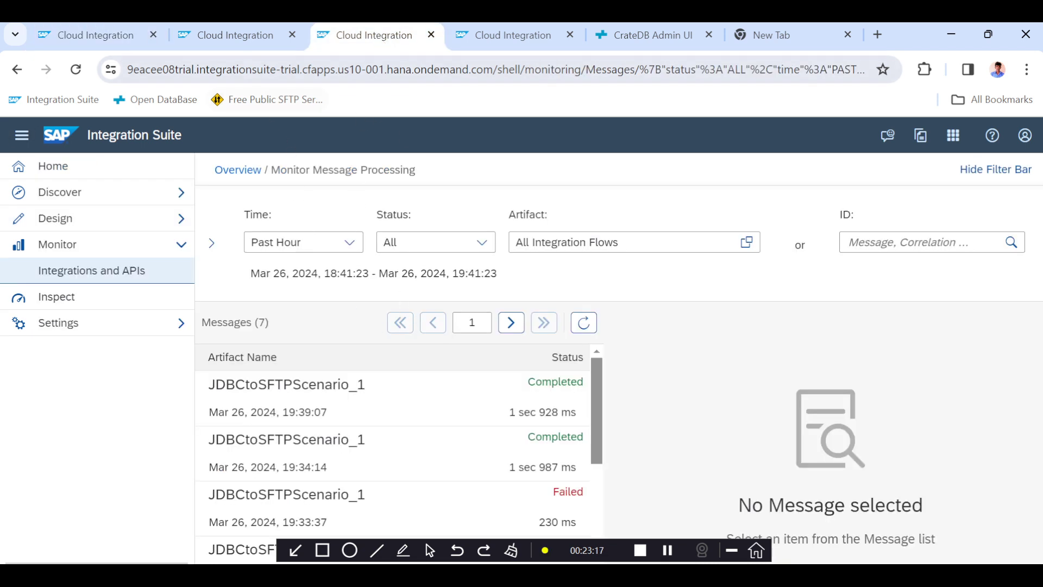
pyautogui.click(241, 46)
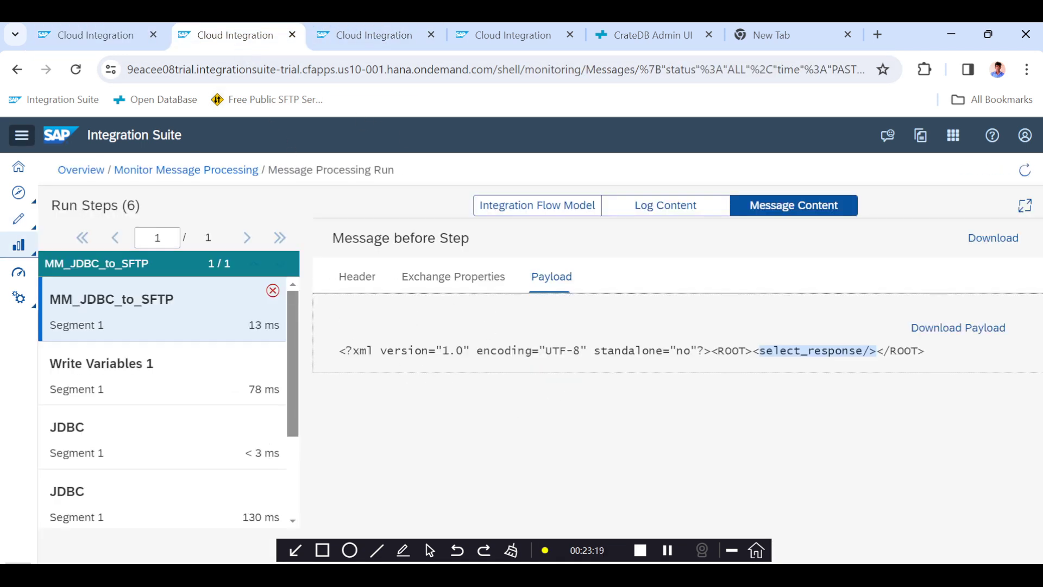
pyautogui.click(241, 171)
pyautogui.click(439, 328)
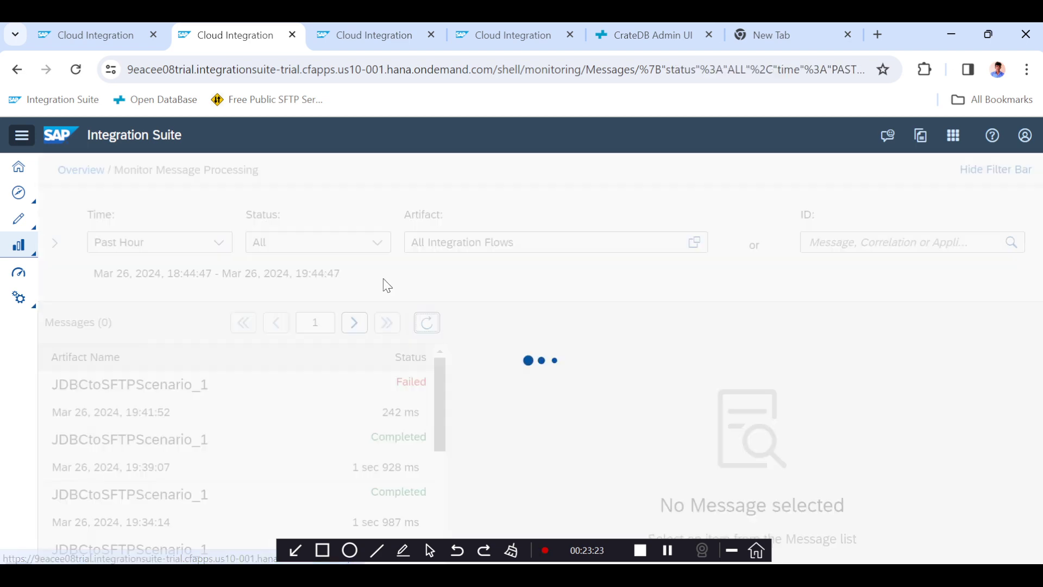
pyautogui.click(92, 35)
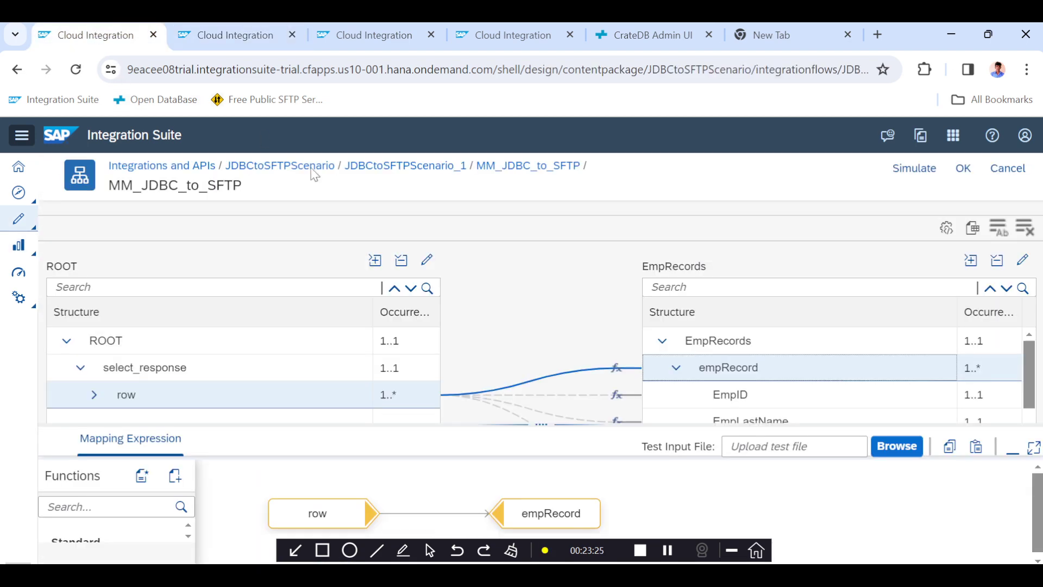
pyautogui.click(396, 166)
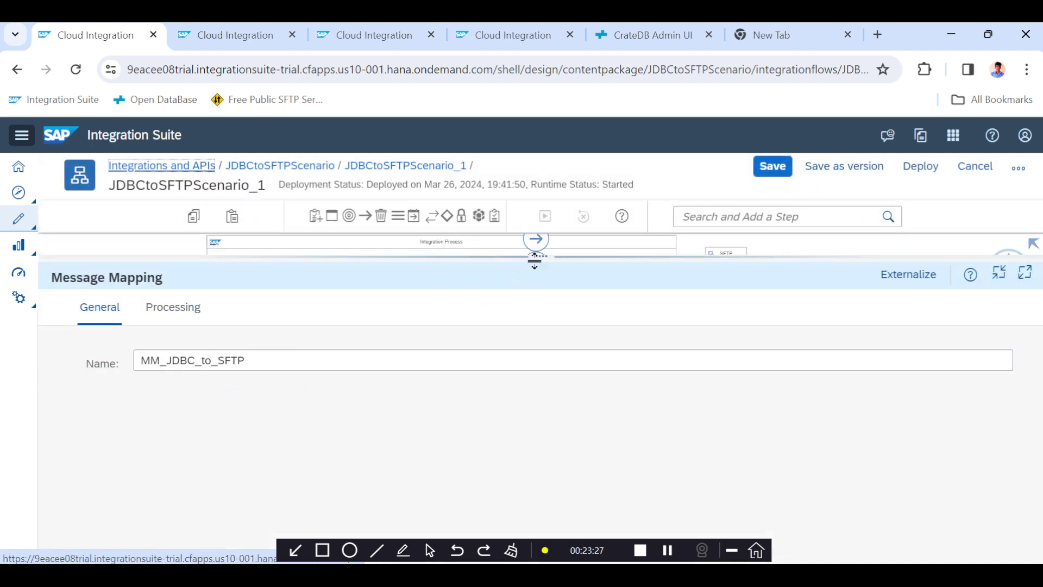
# Rearrange the flow by moving the SFTP receiver, End, XML to CSV converter and mapping step right, leaving space after Write Variables 1.
pyautogui.moveTo(542, 259); pyautogui.dragTo(536, 427)
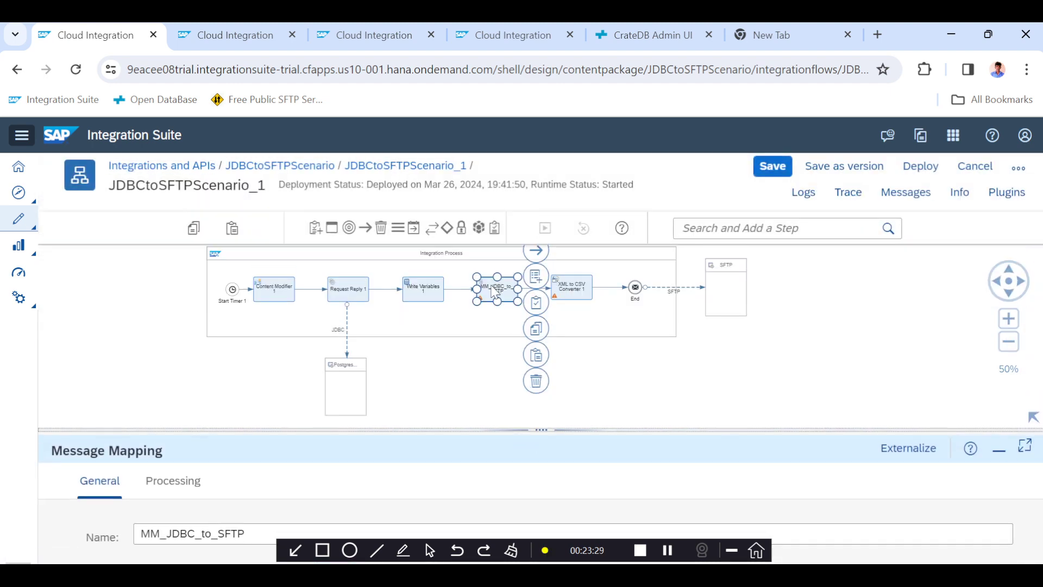
pyautogui.click(433, 299)
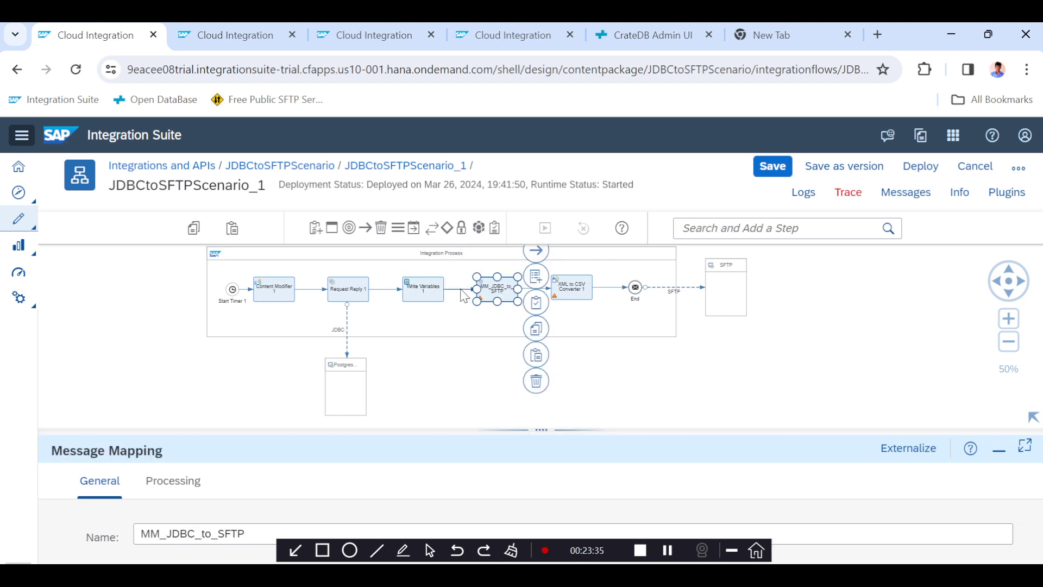
pyautogui.click(466, 330)
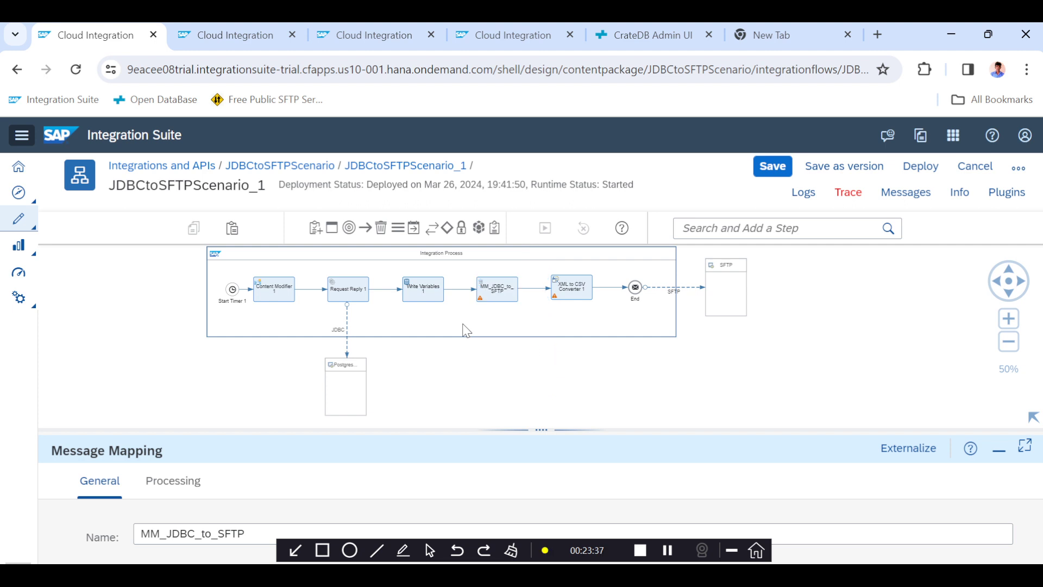
pyautogui.scroll(1, 466, 330)
pyautogui.click(476, 386)
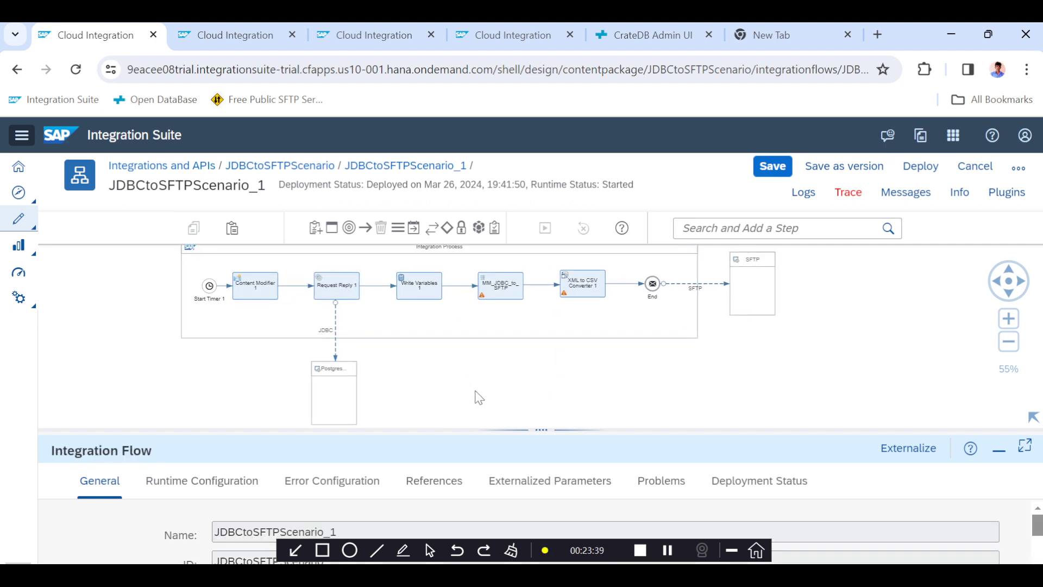
pyautogui.moveTo(478, 396); pyautogui.dragTo(488, 421)
pyautogui.scroll(2, 444, 373)
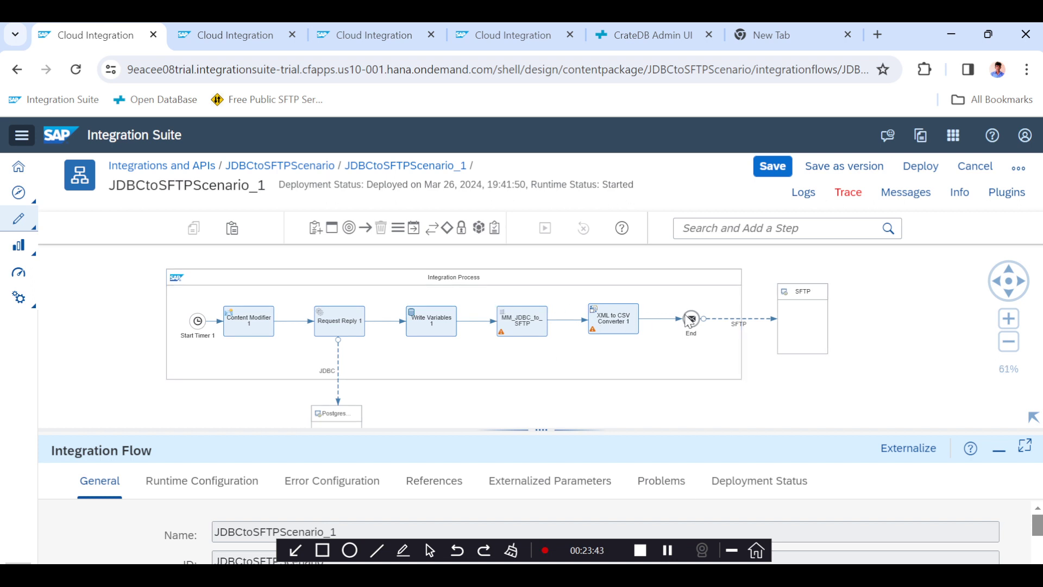
pyautogui.moveTo(789, 317); pyautogui.dragTo(825, 314)
pyautogui.moveTo(696, 318); pyautogui.dragTo(728, 318)
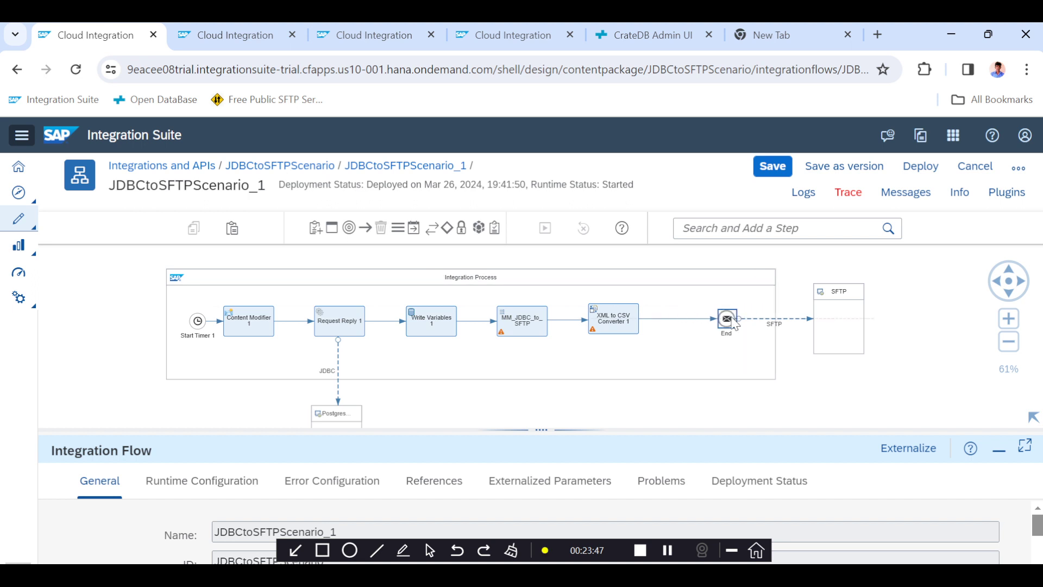
pyautogui.moveTo(598, 319); pyautogui.dragTo(649, 321)
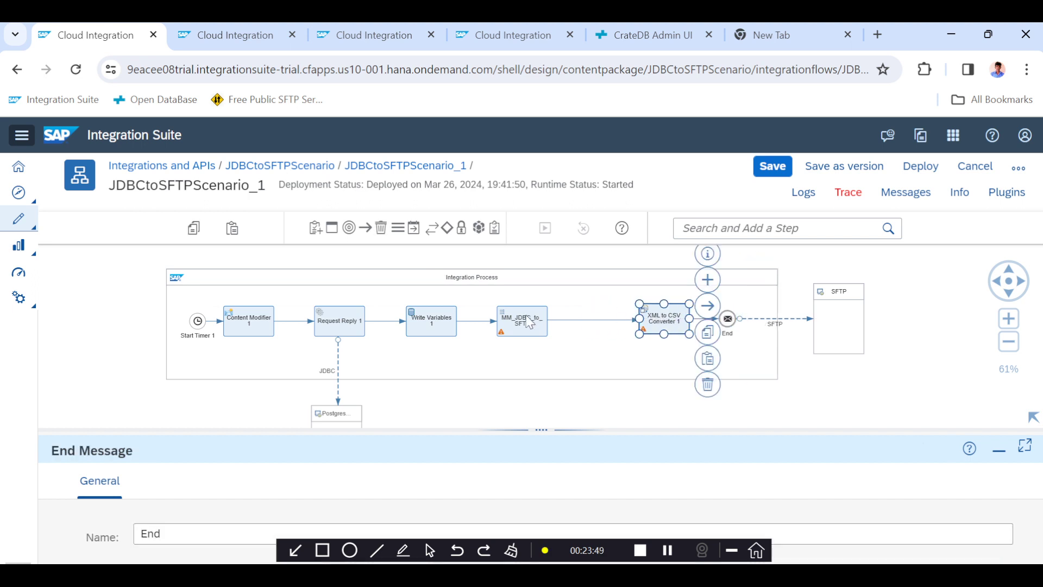
pyautogui.click(531, 322)
pyautogui.moveTo(531, 322); pyautogui.dragTo(606, 323)
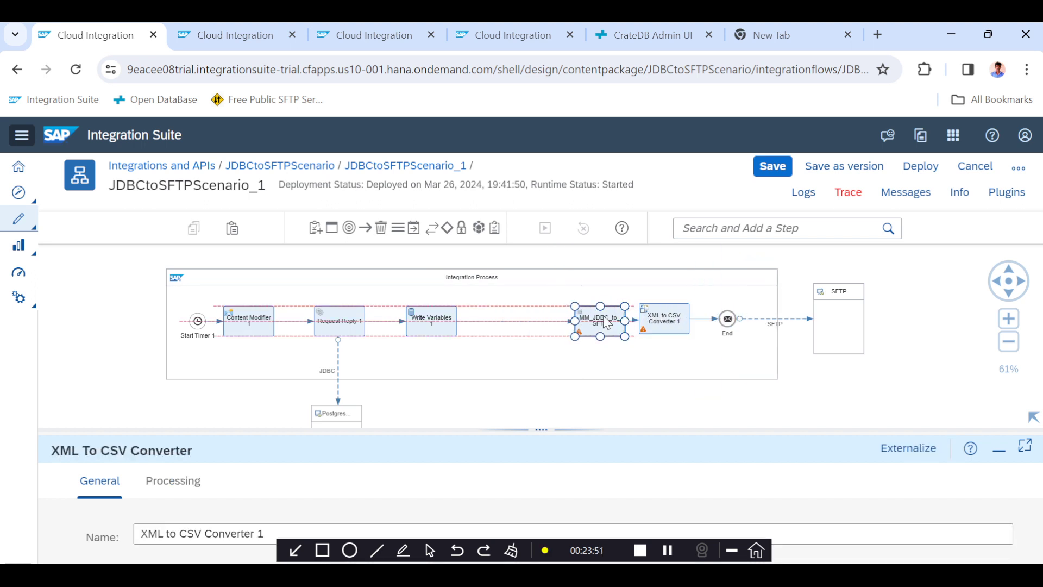
# Insert a Router on the connection between Write Variables 1 and the MM_JDBC_to_SFTP mapping.
pyautogui.click(446, 228)
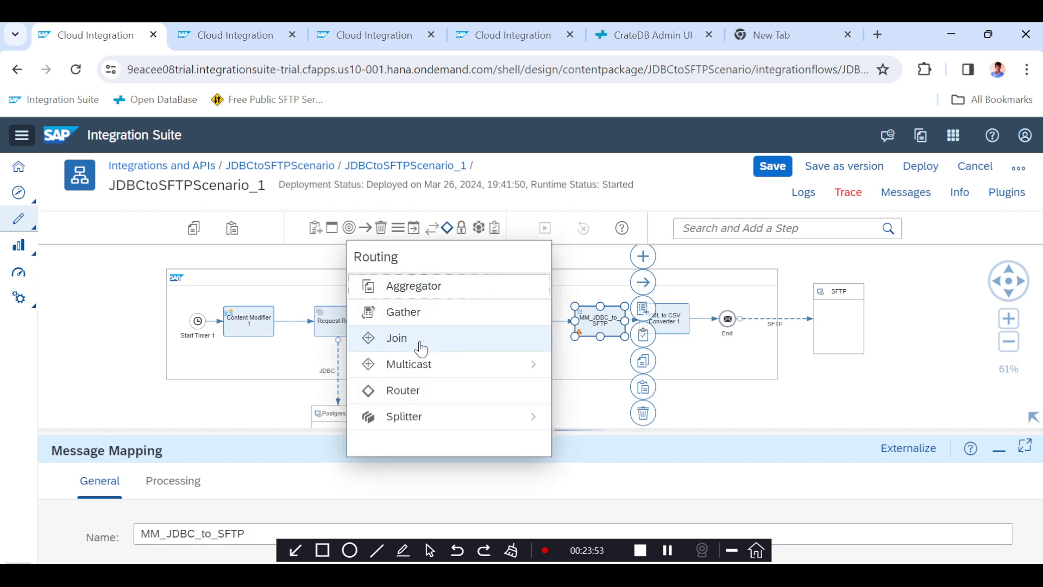
pyautogui.click(414, 400)
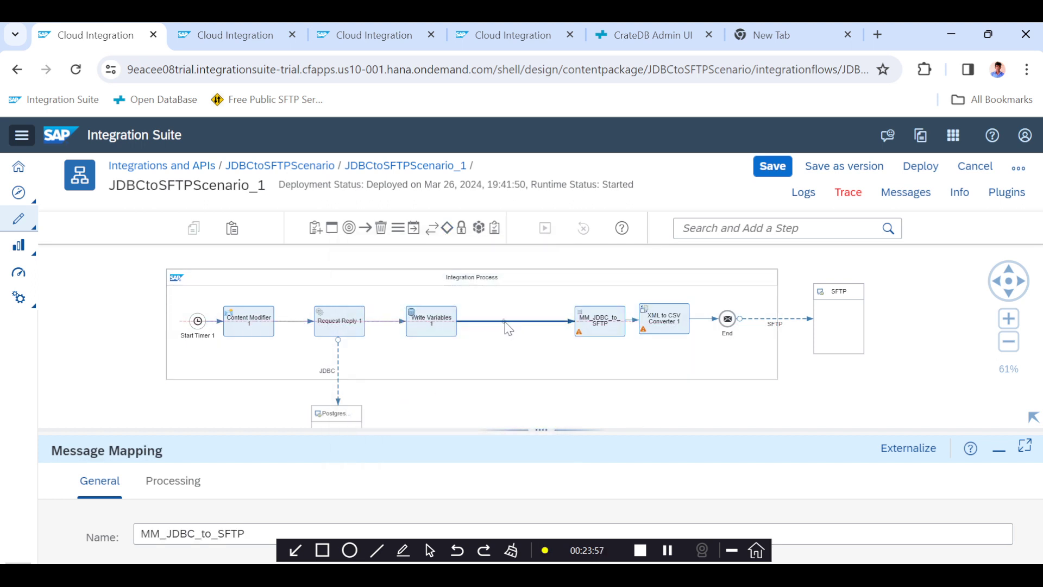
pyautogui.click(505, 322)
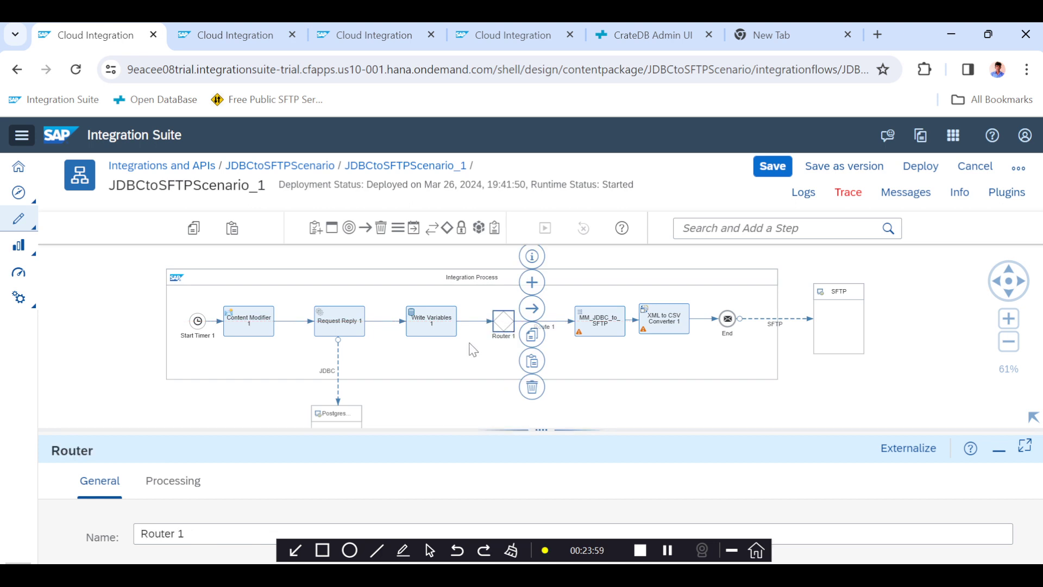
# Add an End Message event below Router 1 and connect the router to it.
pyautogui.click(349, 228)
pyautogui.scroll(-1, 342, 370)
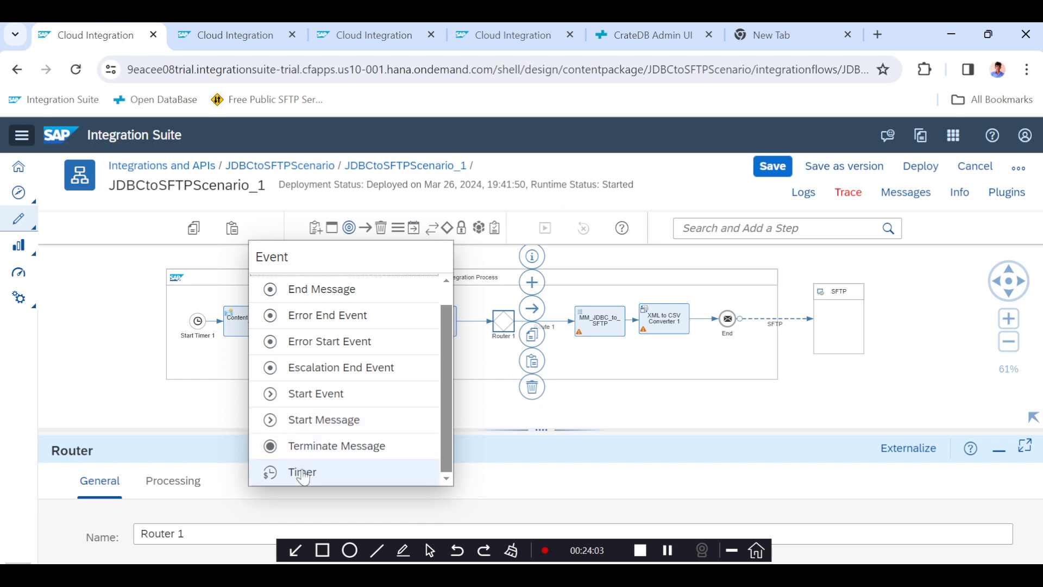
pyautogui.scroll(1, 321, 348)
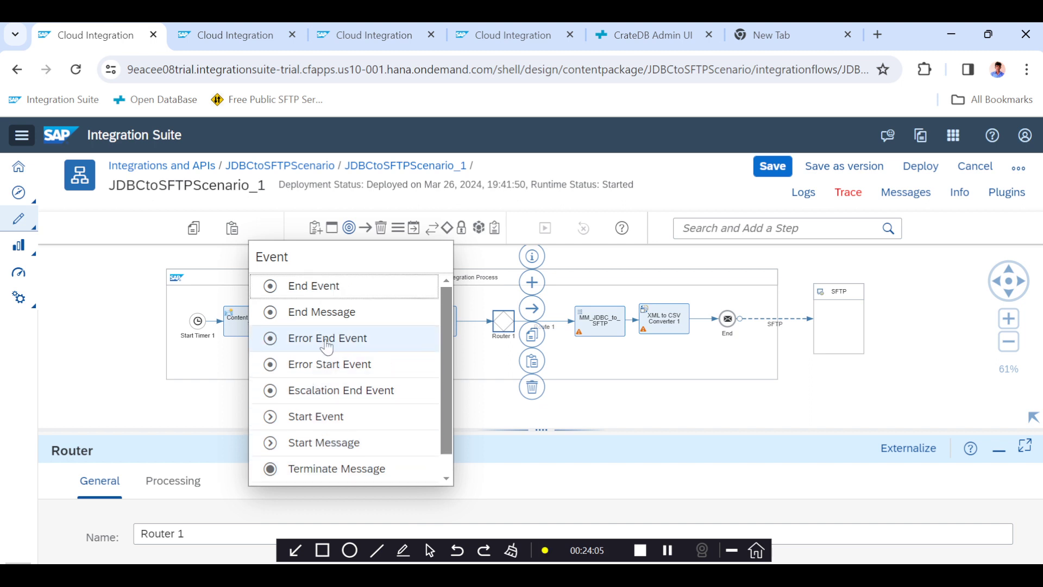
pyautogui.click(320, 312)
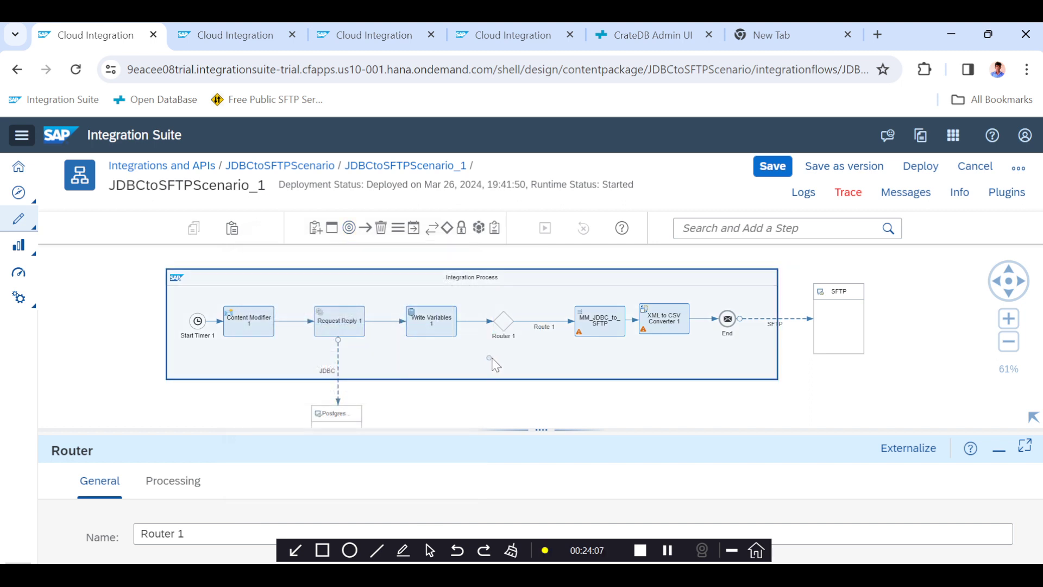
pyautogui.click(508, 366)
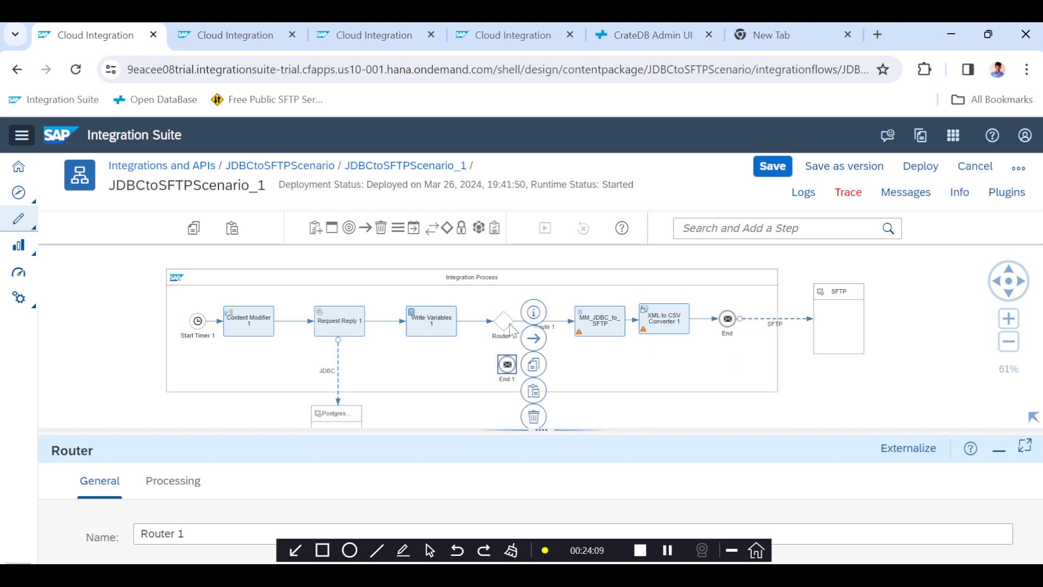
pyautogui.moveTo(530, 321); pyautogui.dragTo(508, 370)
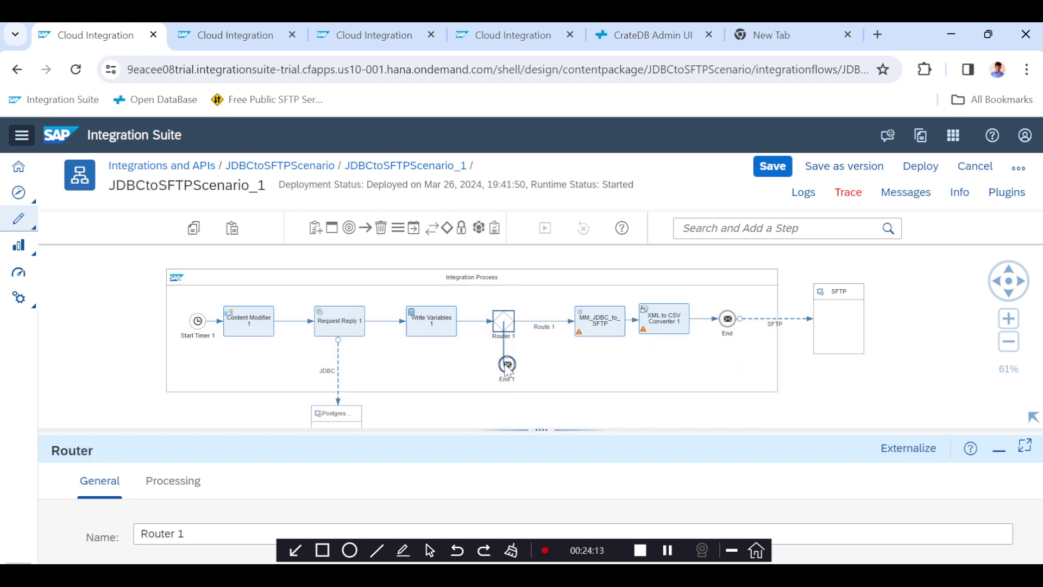
# Mark Route 2, leading to the new End 1, as the default route.
pyautogui.click(505, 366)
pyautogui.moveTo(545, 428); pyautogui.dragTo(543, 348)
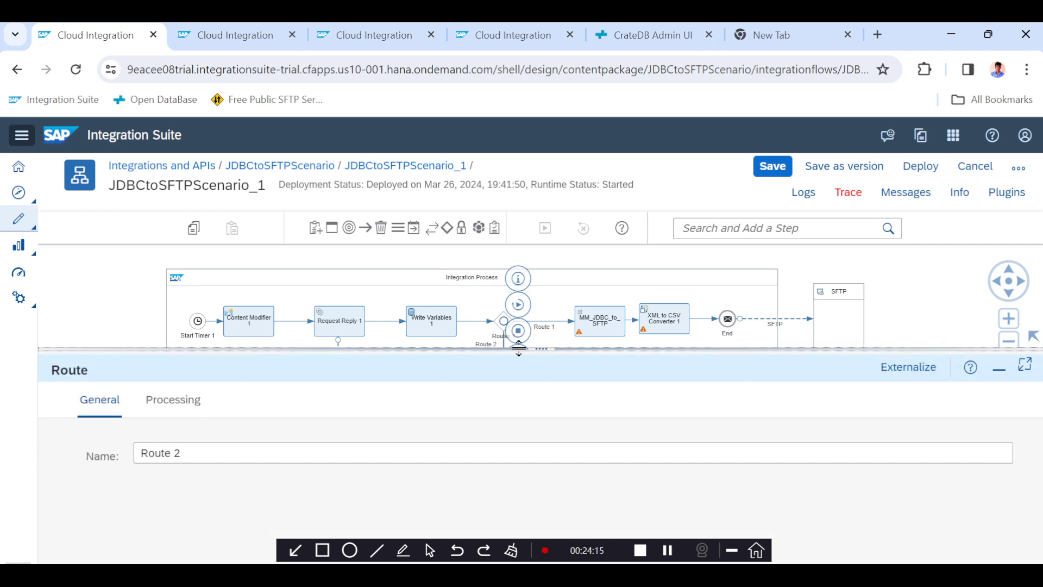
pyautogui.click(173, 400)
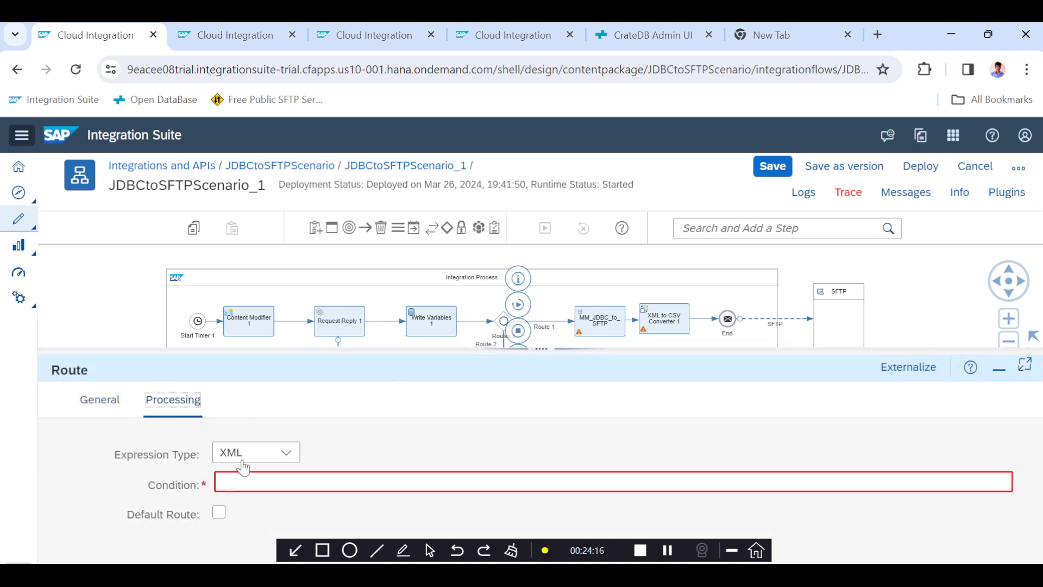
pyautogui.click(219, 513)
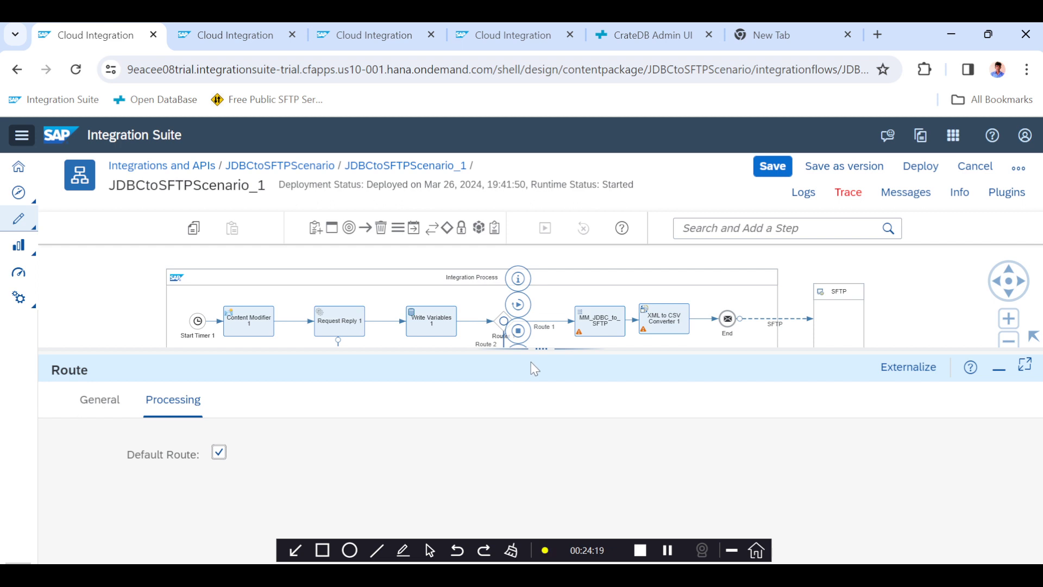
# Configure Route 1 with Non-XML expression type and condition count(//row)>0.
pyautogui.click(551, 327)
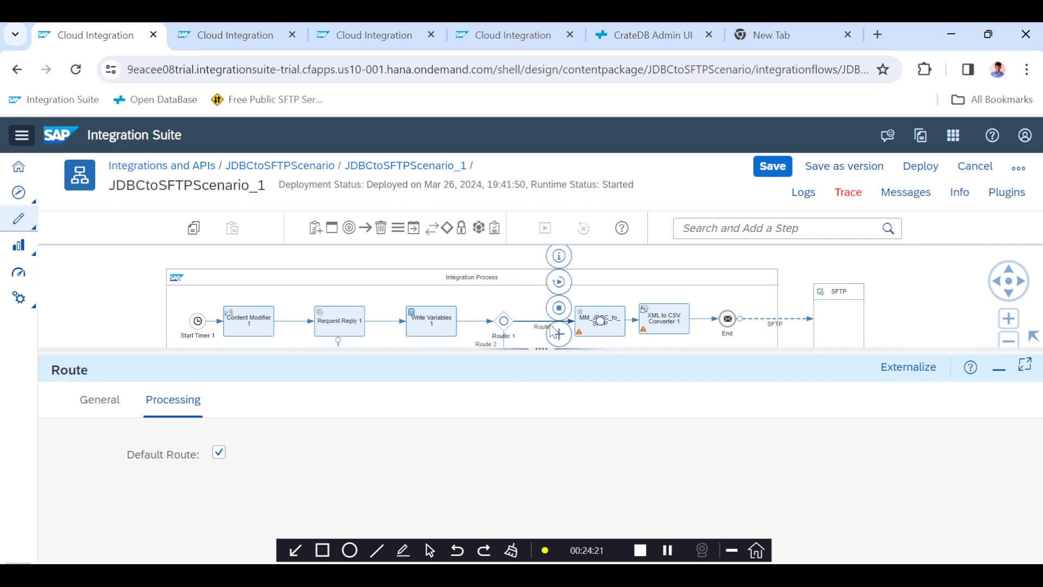
pyautogui.click(164, 400)
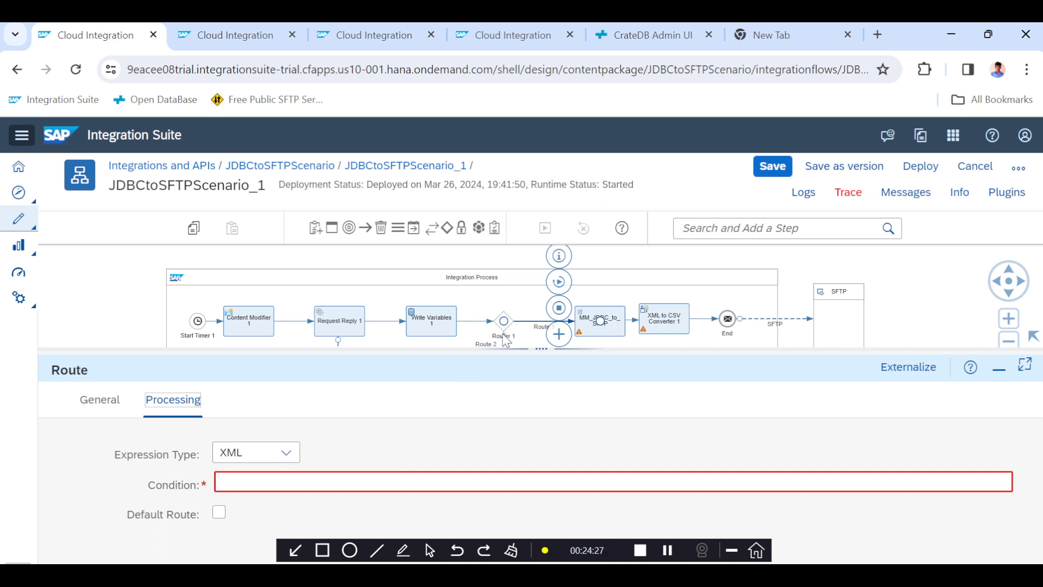
pyautogui.moveTo(505, 348); pyautogui.dragTo(508, 398)
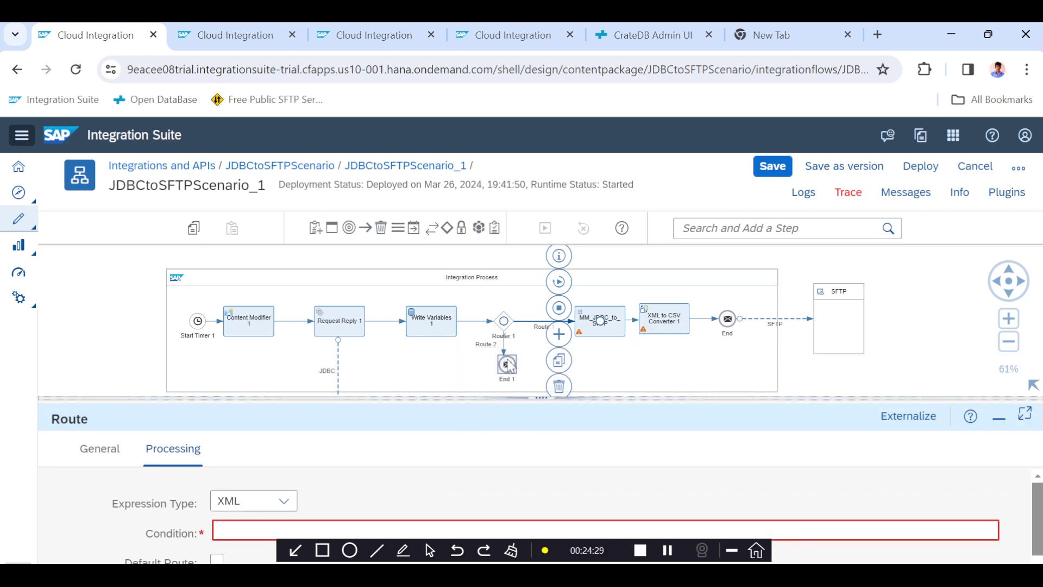
pyautogui.click(541, 398)
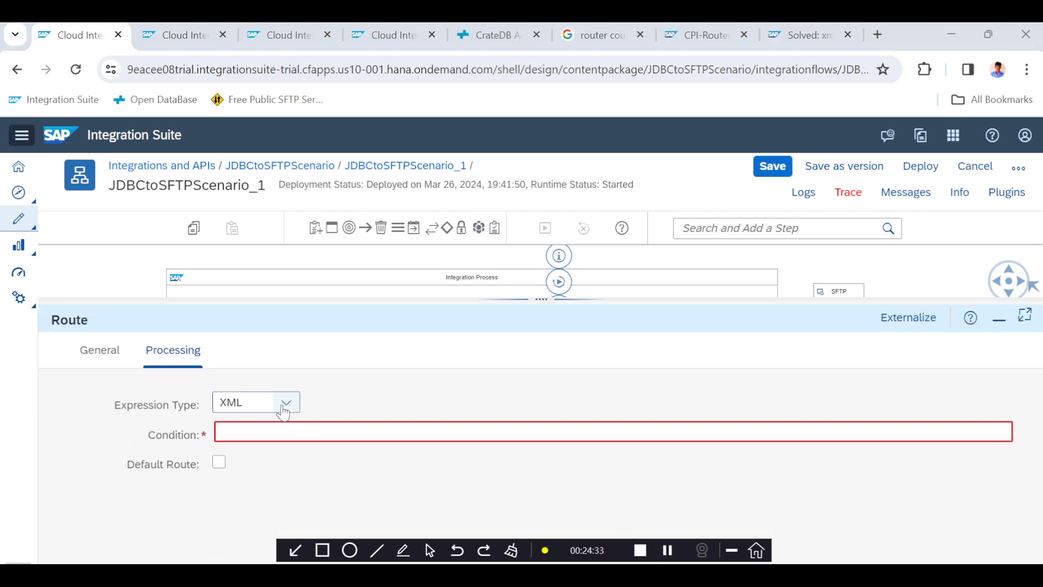
pyautogui.click(286, 402)
pyautogui.click(265, 425)
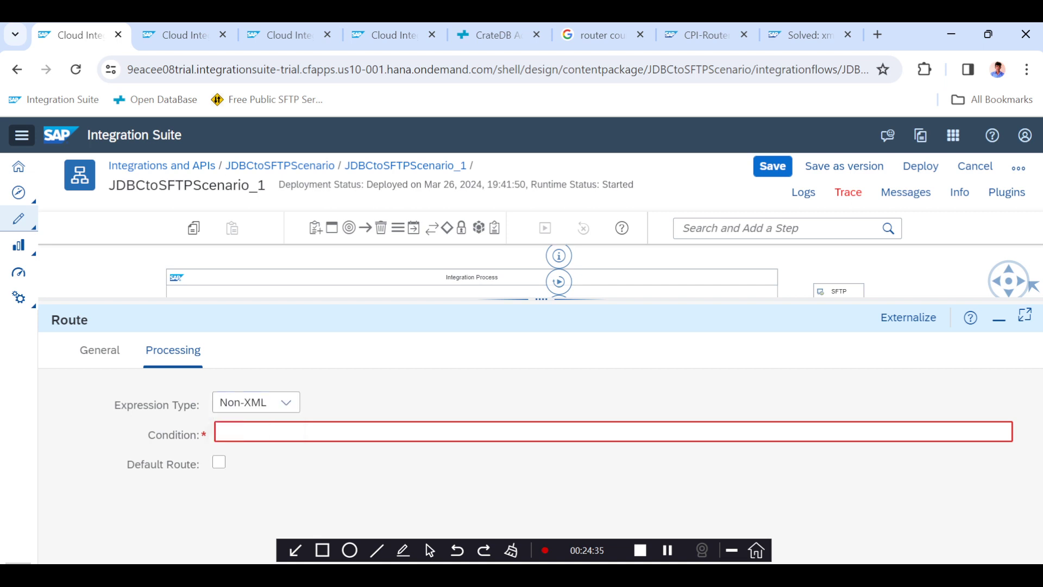
pyautogui.click(315, 431)
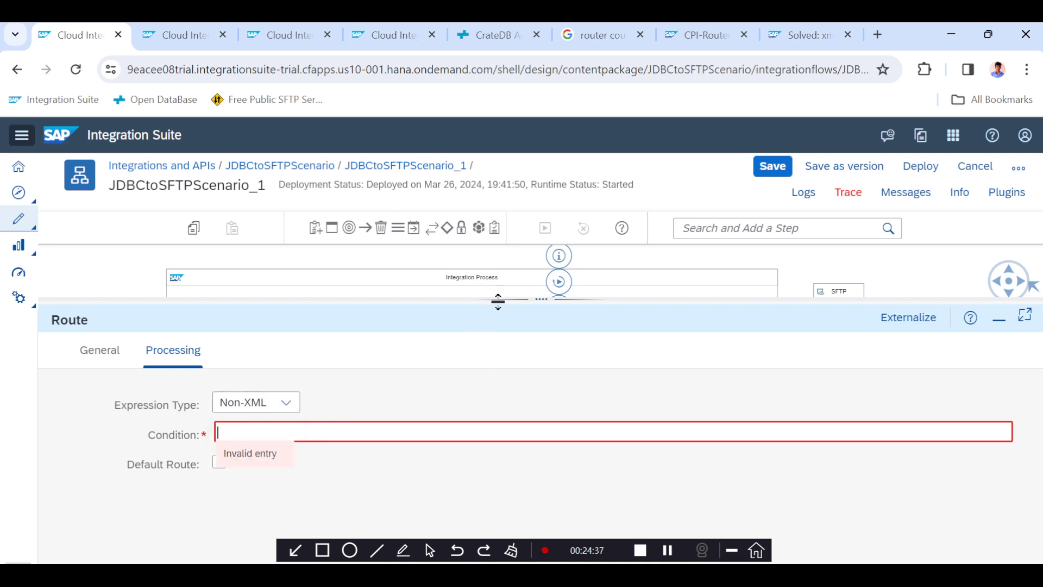
pyautogui.moveTo(498, 302); pyautogui.dragTo(497, 249)
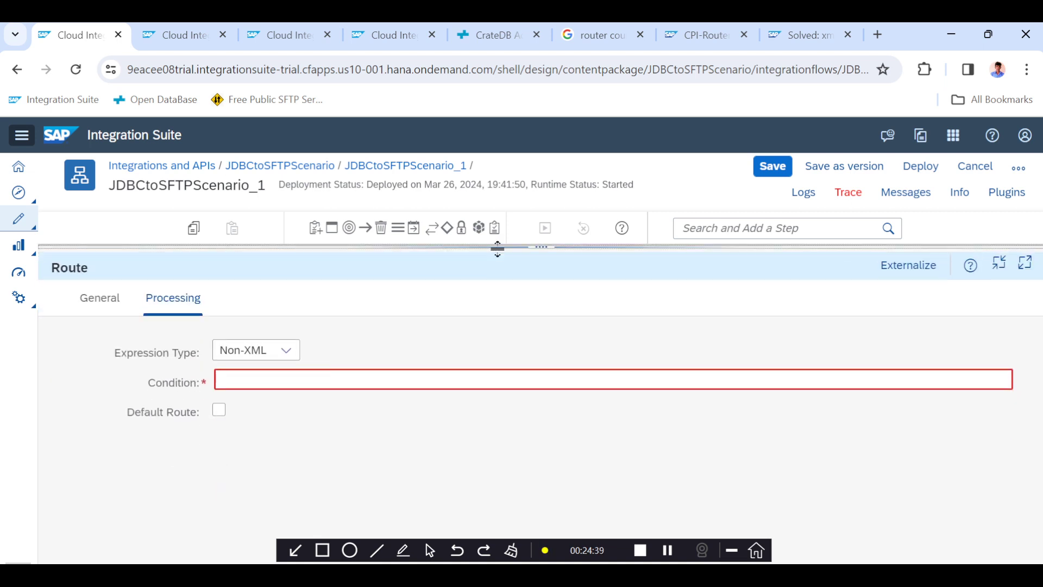
pyautogui.click(218, 379)
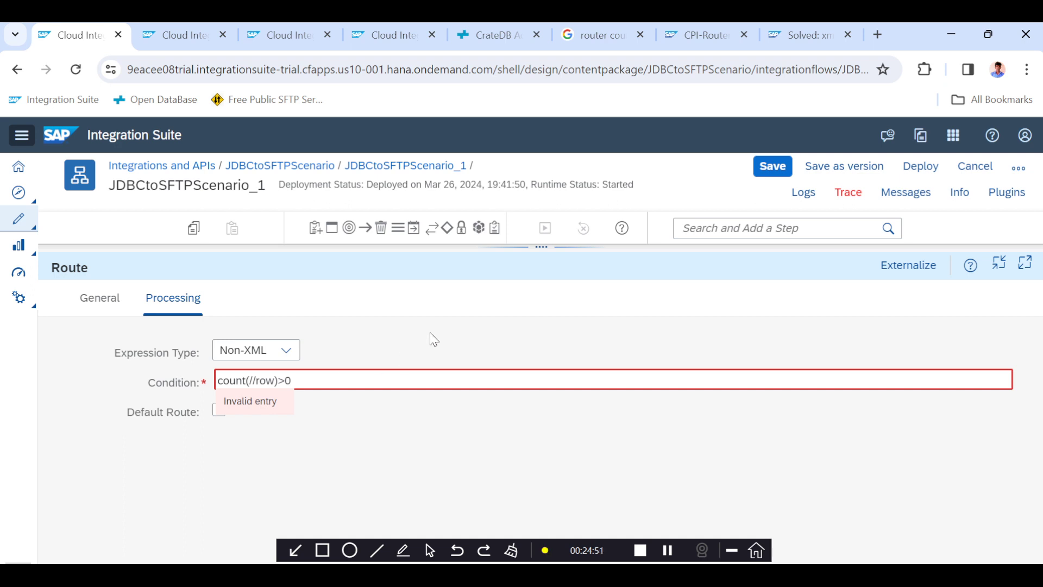
pyautogui.click(365, 416)
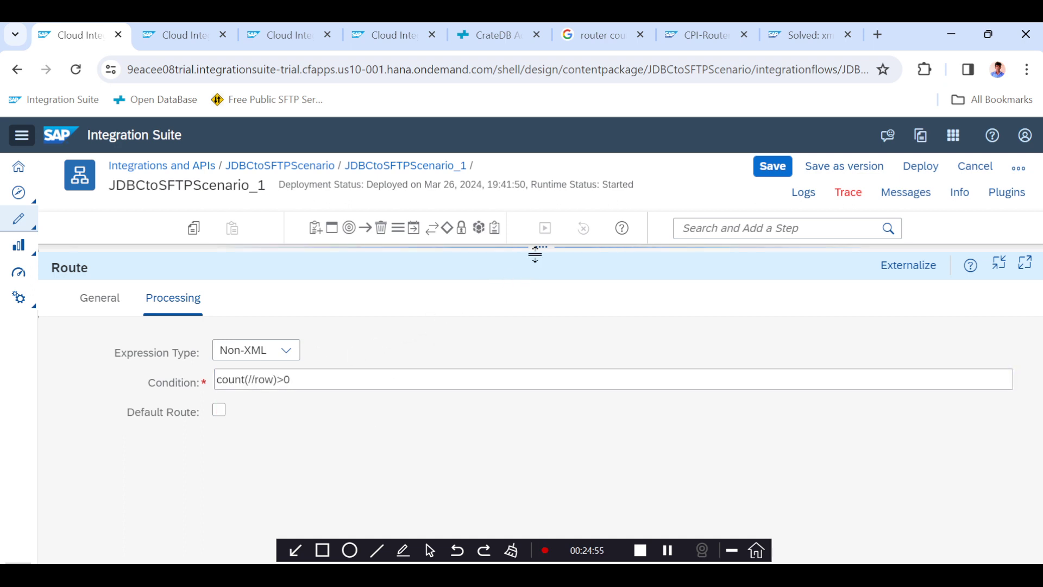
# Review the flow steps and Router 1's routing condition table for both routes.
pyautogui.moveTo(539, 250); pyautogui.dragTo(509, 378)
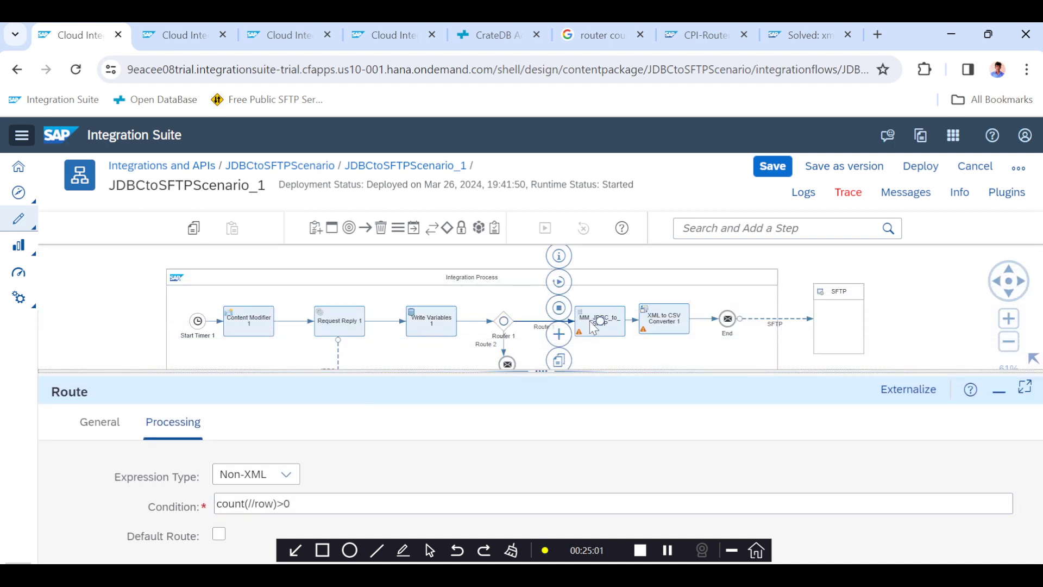
pyautogui.click(653, 328)
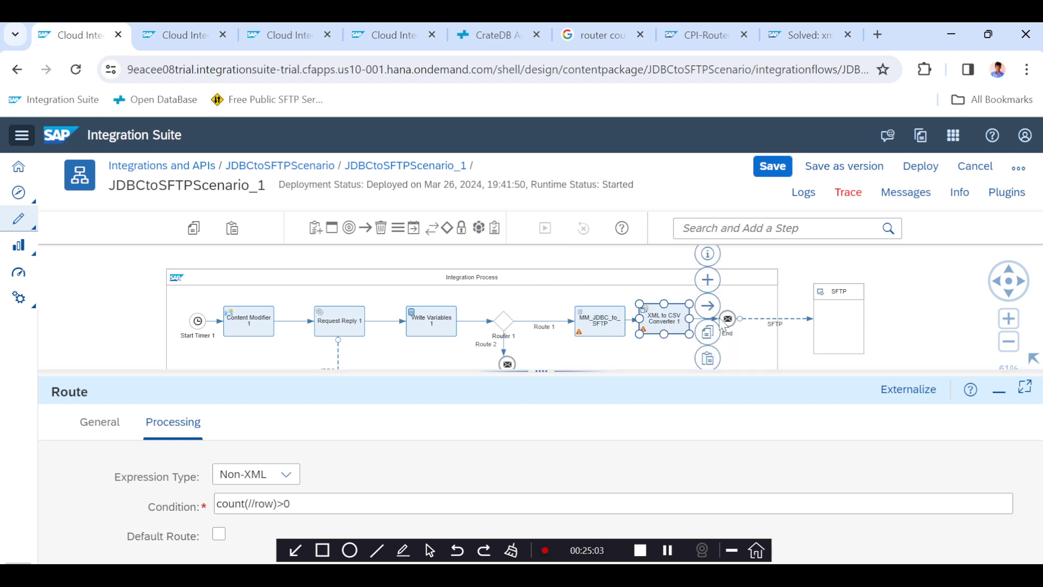
pyautogui.click(843, 323)
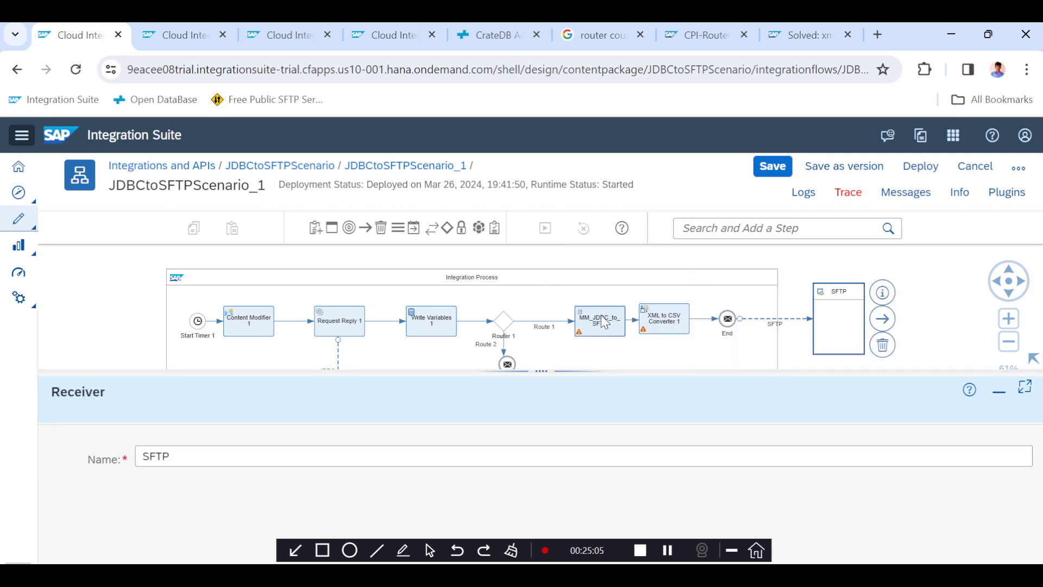
pyautogui.click(617, 316)
pyautogui.click(682, 325)
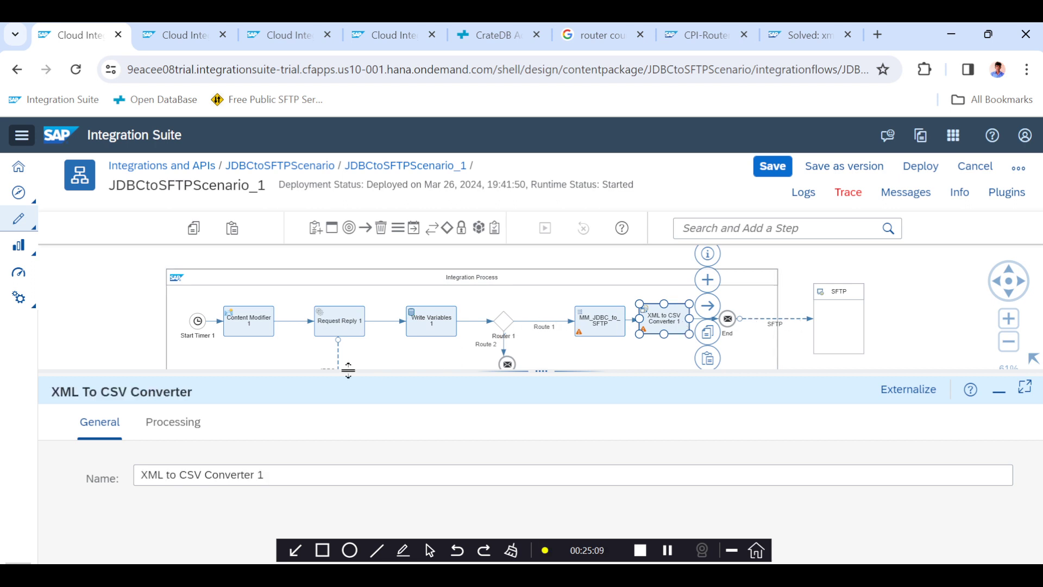
pyautogui.click(504, 330)
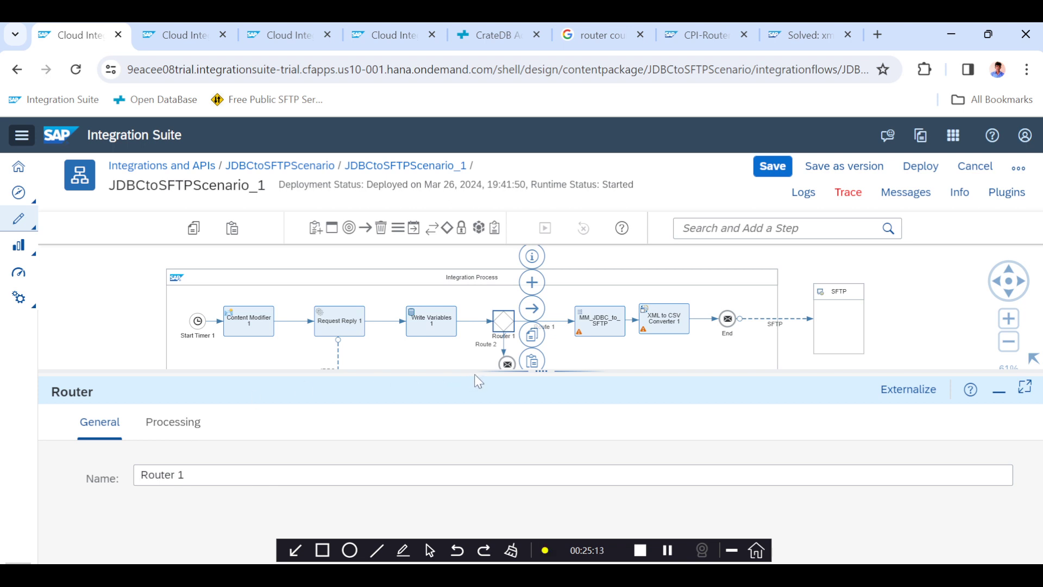
pyautogui.moveTo(474, 373); pyautogui.dragTo(474, 323)
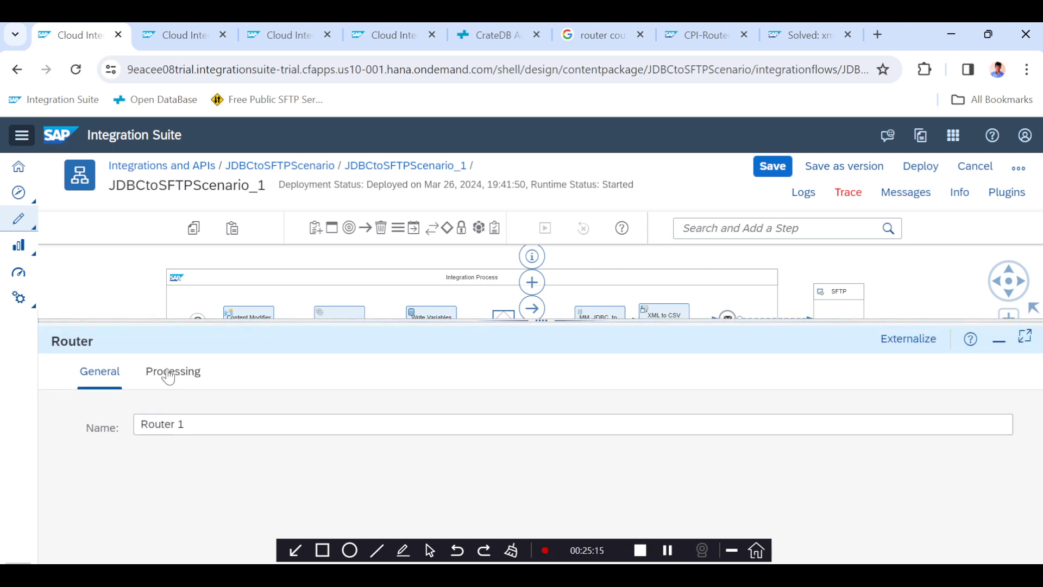
pyautogui.click(169, 374)
pyautogui.scroll(-3, 174, 436)
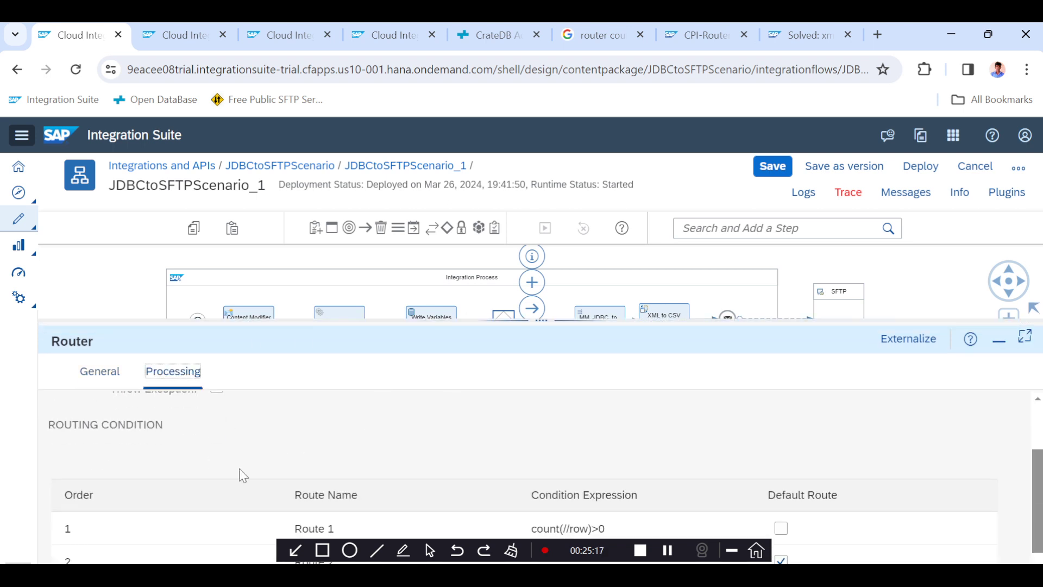
# Inspect the two routes leaving Router 1 on the canvas and open Route 1's processing settings.
pyautogui.click(727, 545)
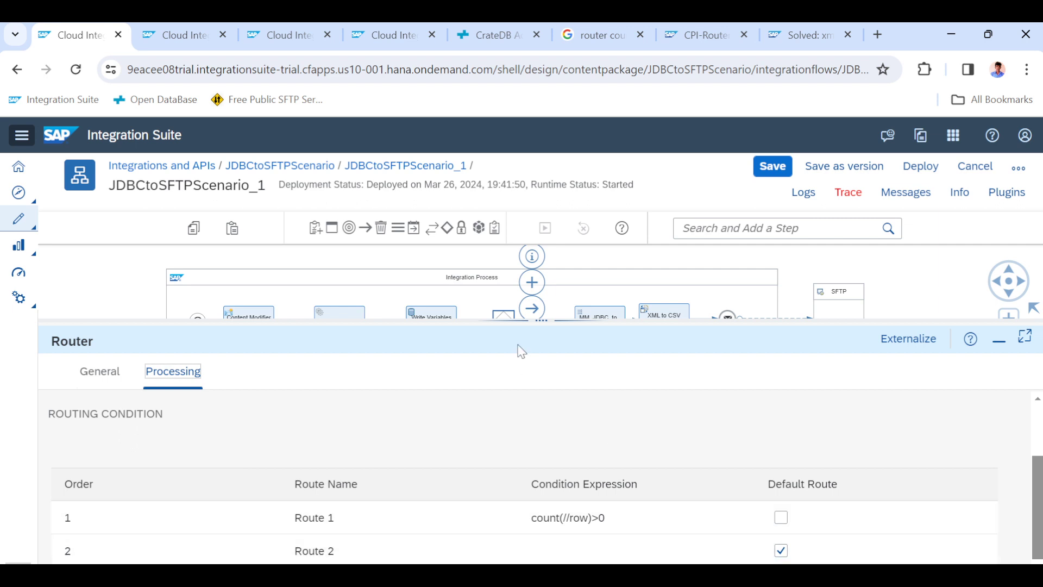
pyautogui.moveTo(549, 320); pyautogui.dragTo(549, 435)
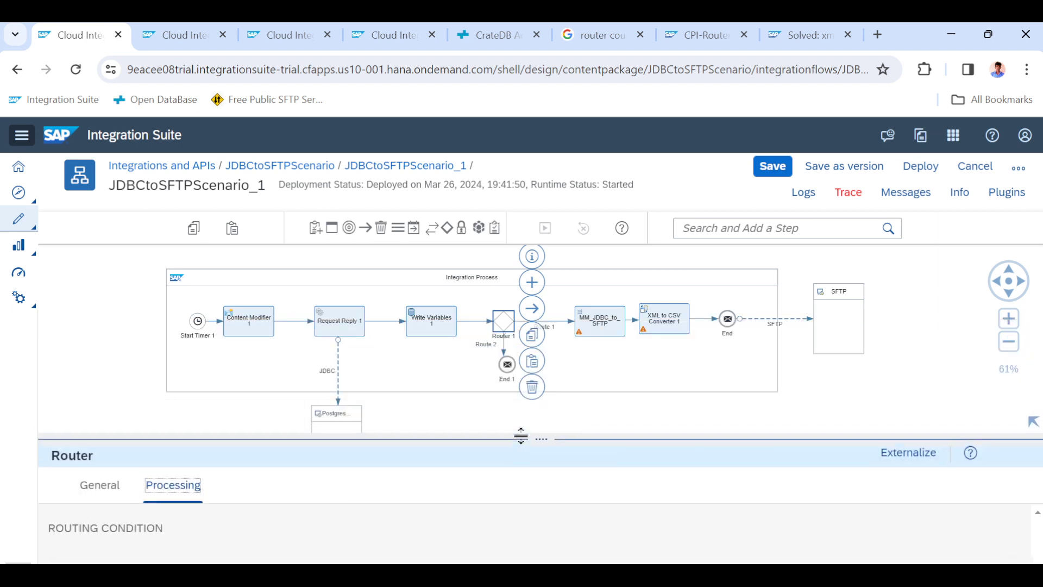
pyautogui.click(506, 361)
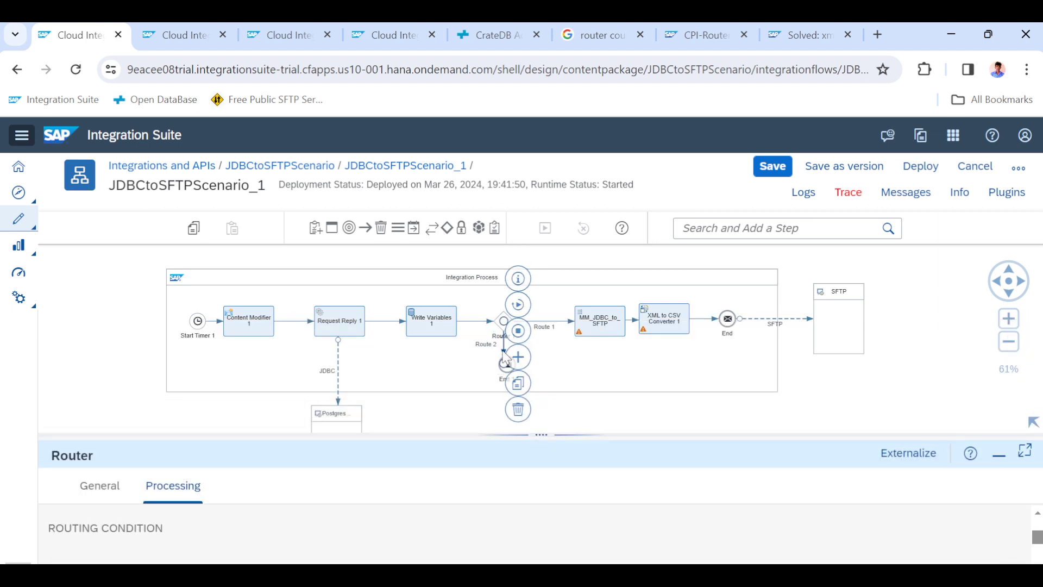
pyautogui.click(571, 325)
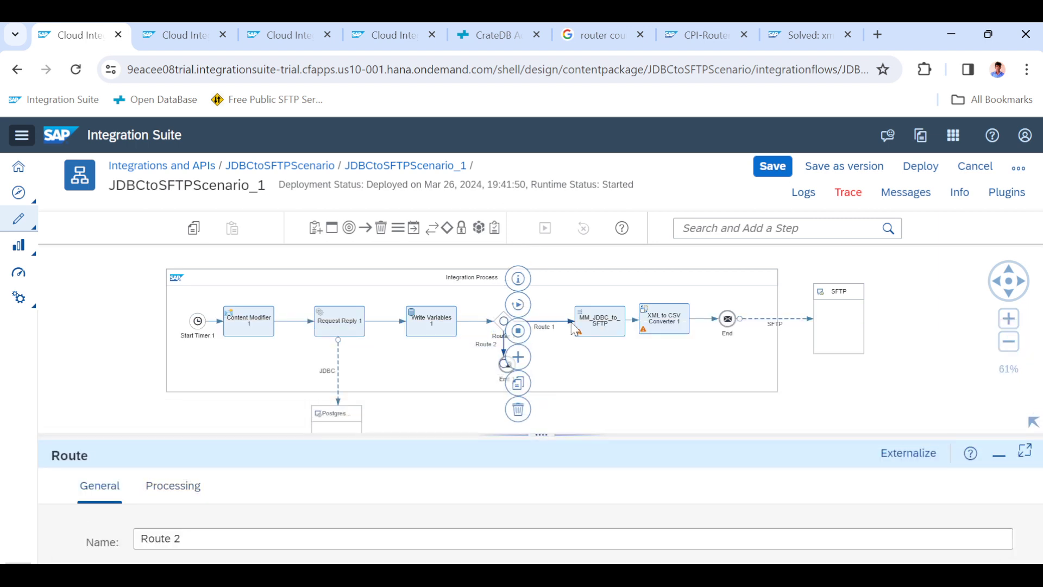
pyautogui.click(504, 353)
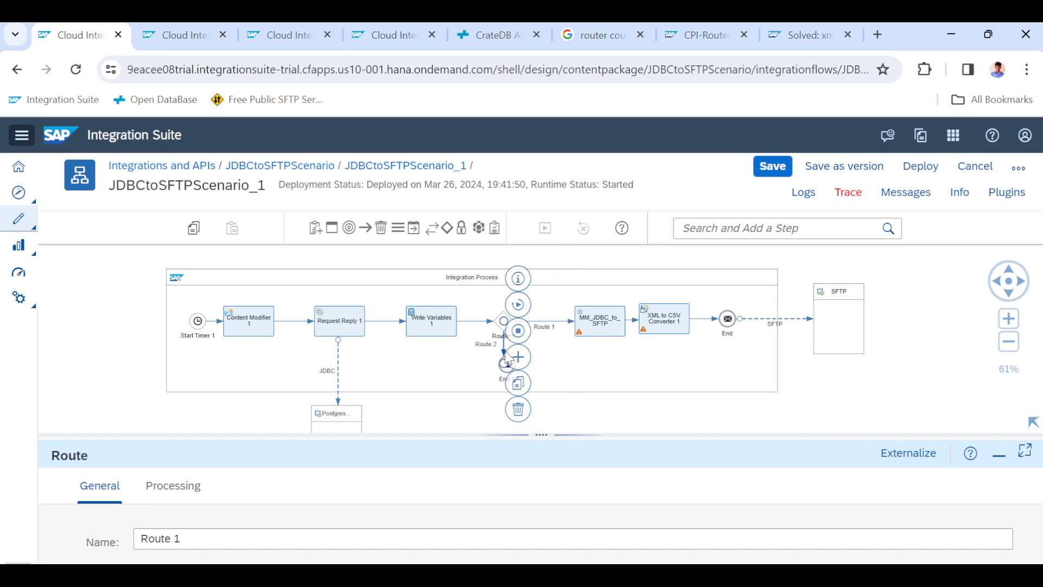
pyautogui.click(562, 322)
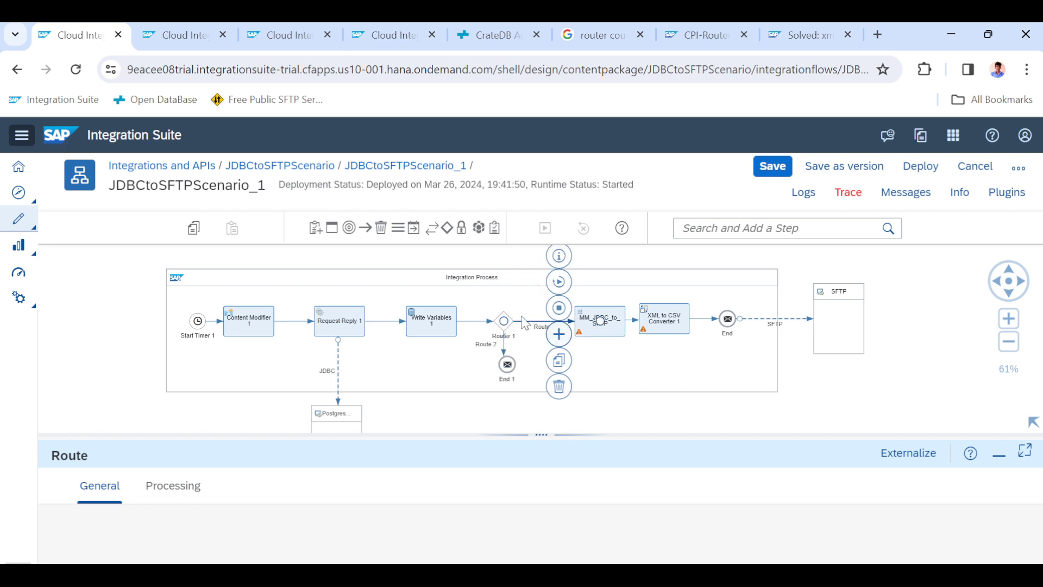
pyautogui.click(176, 489)
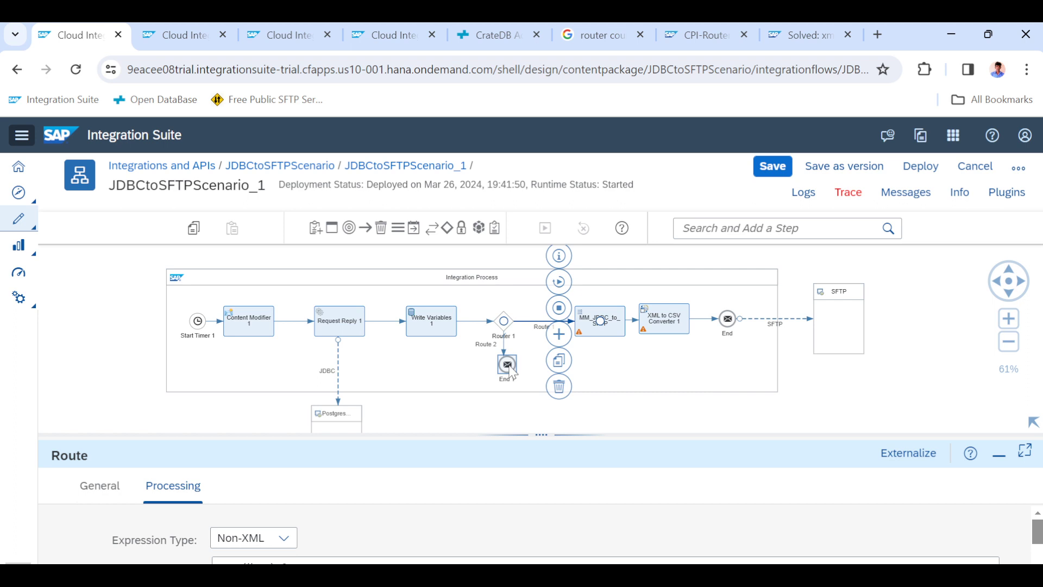
# Save the integration flow and review the employeedata query results in the CrateDB console.
pyautogui.click(771, 169)
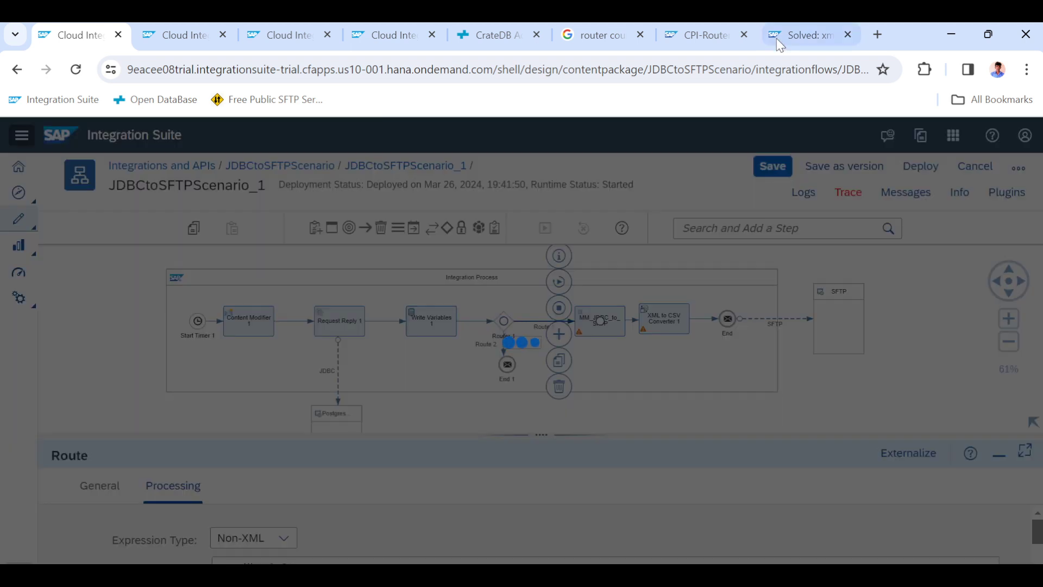
pyautogui.click(491, 35)
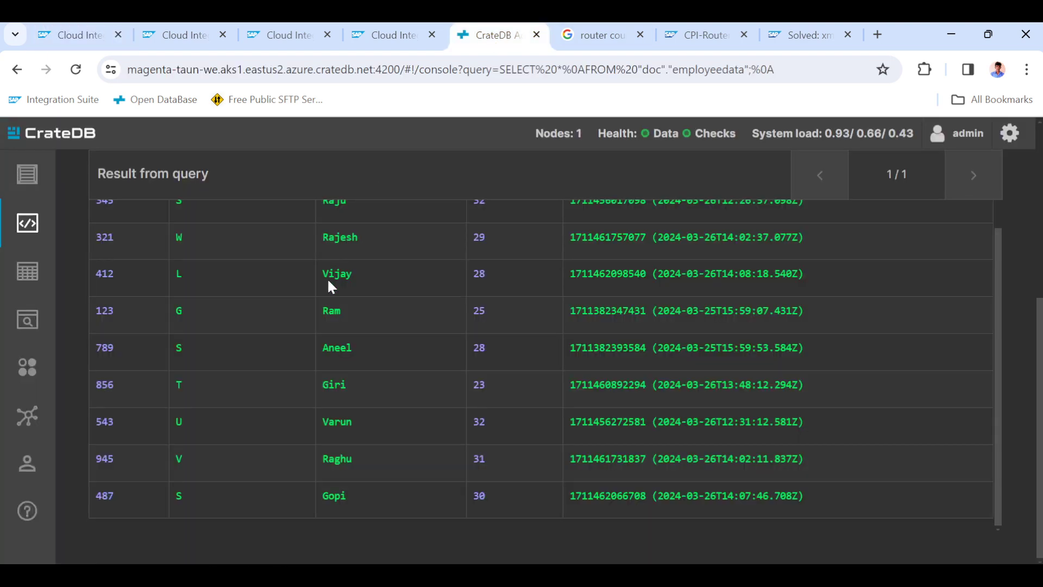
pyautogui.scroll(1, 327, 278)
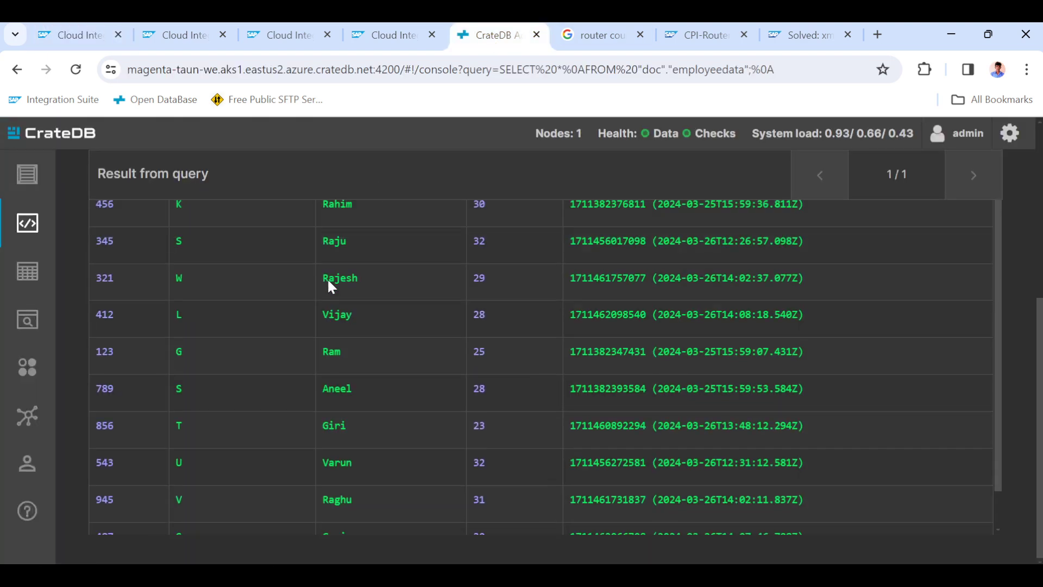
pyautogui.scroll(-1, 327, 278)
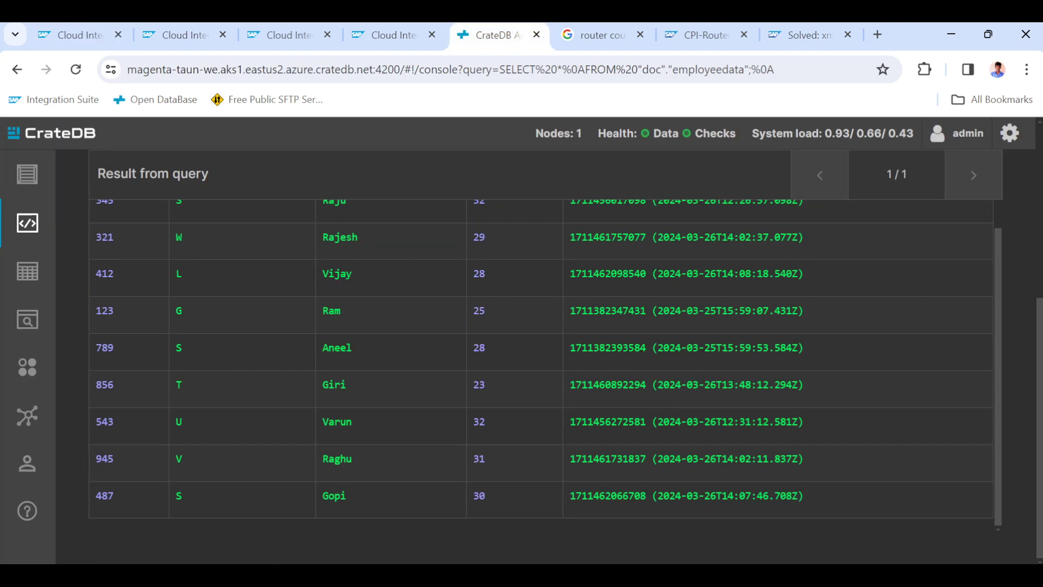
pyautogui.click(73, 35)
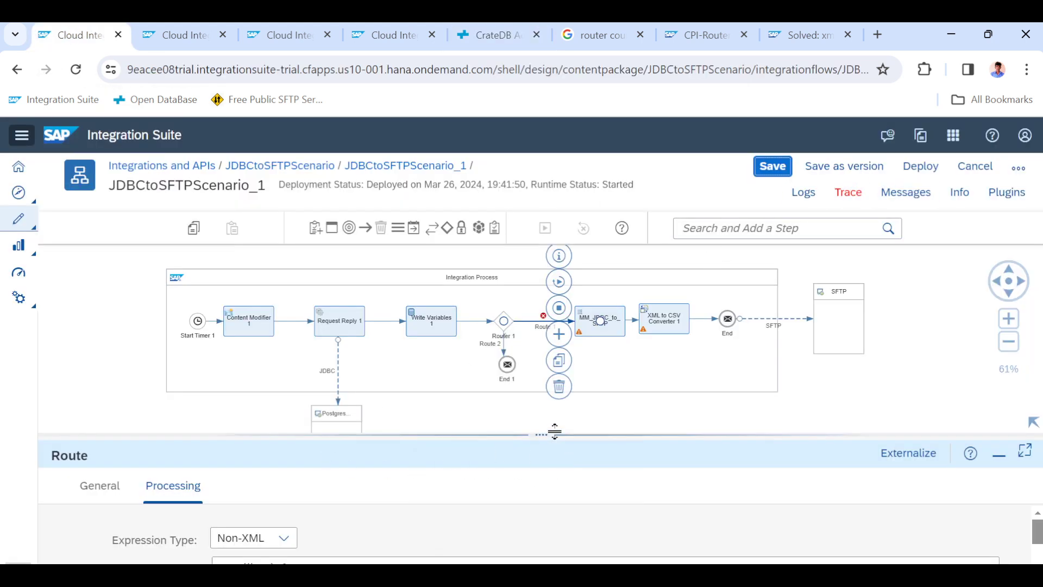
# Inspect Route 1's processing condition and the integration flow's Problems list.
pyautogui.moveTo(553, 432); pyautogui.dragTo(587, 276)
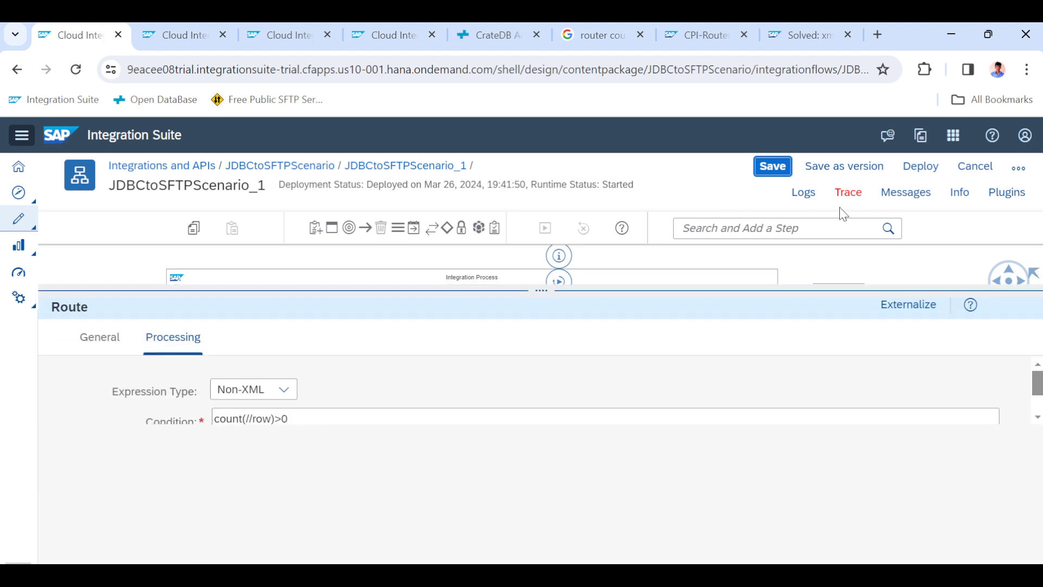
pyautogui.click(785, 174)
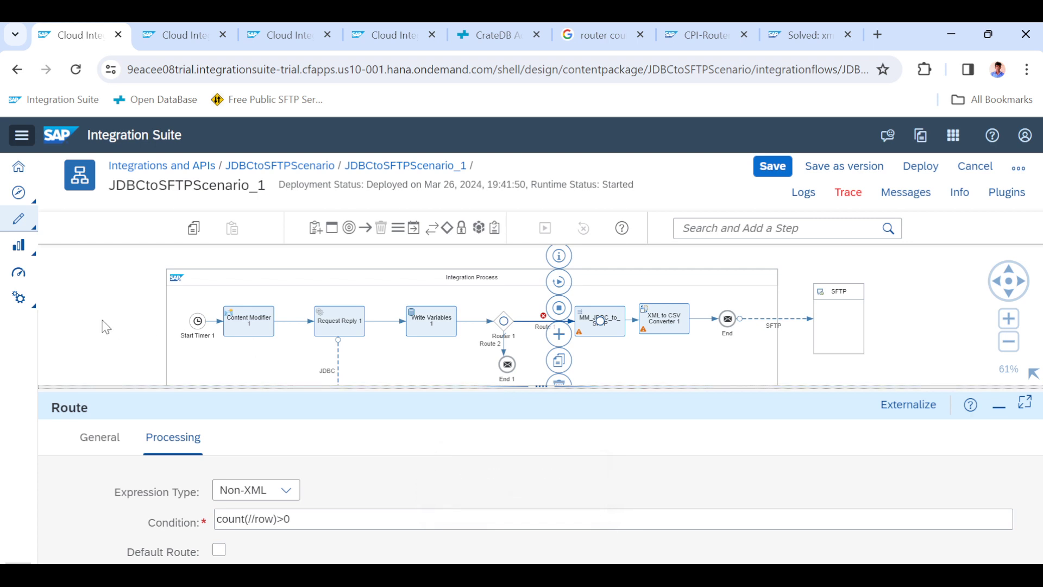
pyautogui.click(106, 327)
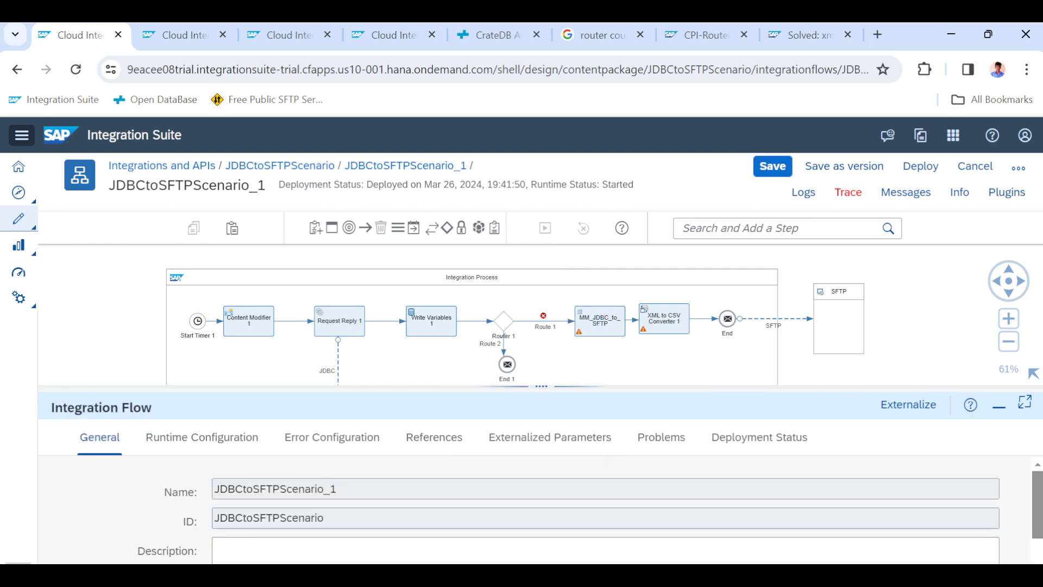
pyautogui.click(557, 328)
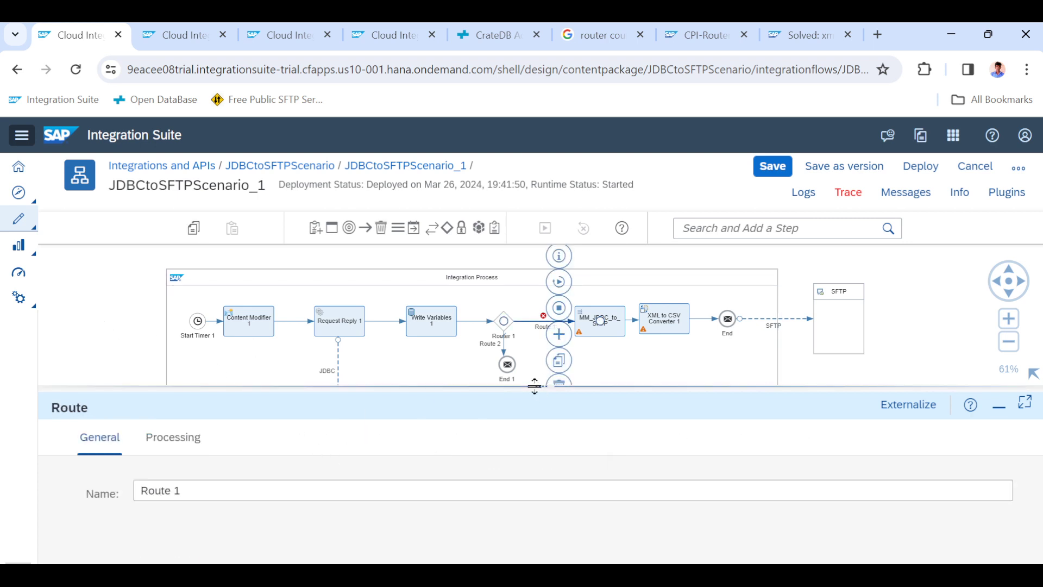
pyautogui.moveTo(539, 392); pyautogui.dragTo(541, 270)
pyautogui.click(166, 321)
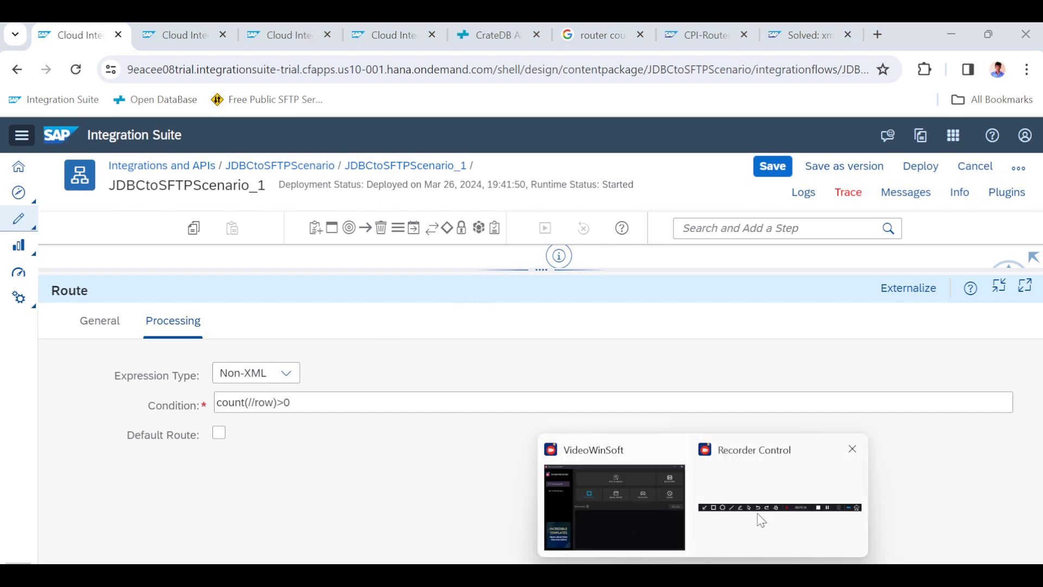
pyautogui.click(759, 517)
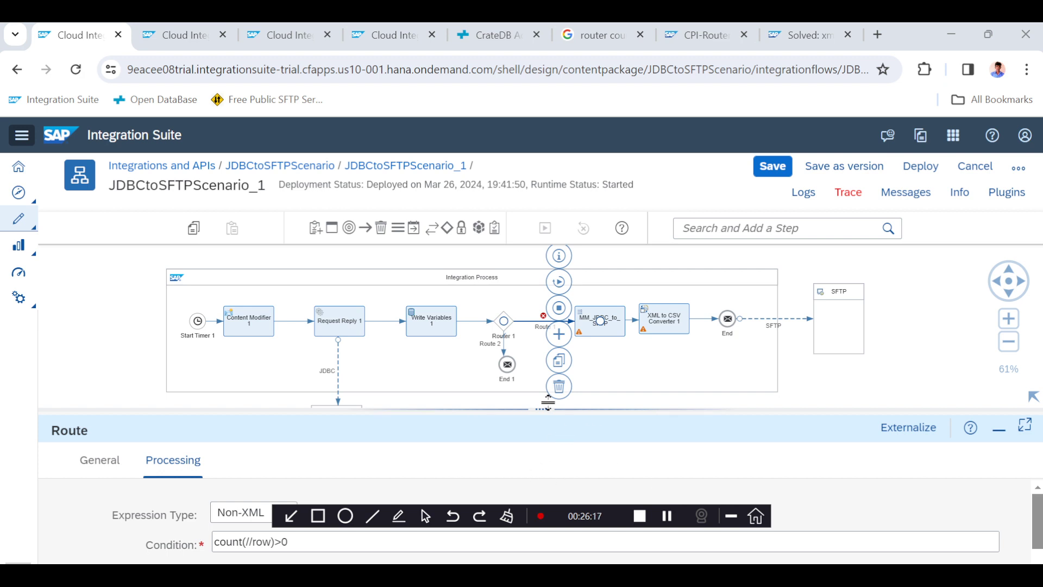
pyautogui.moveTo(537, 409); pyautogui.dragTo(534, 359)
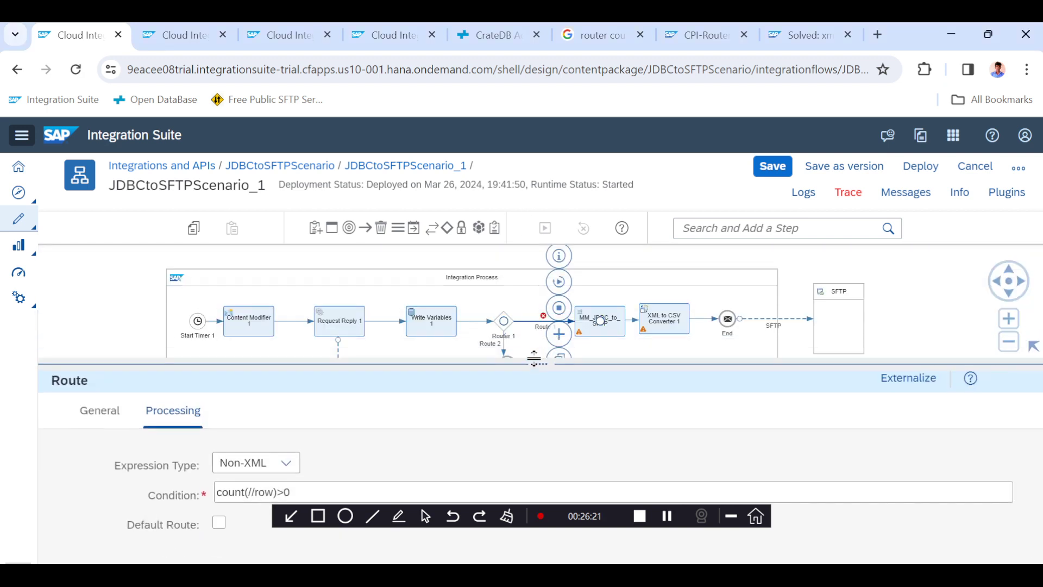
pyautogui.click(139, 318)
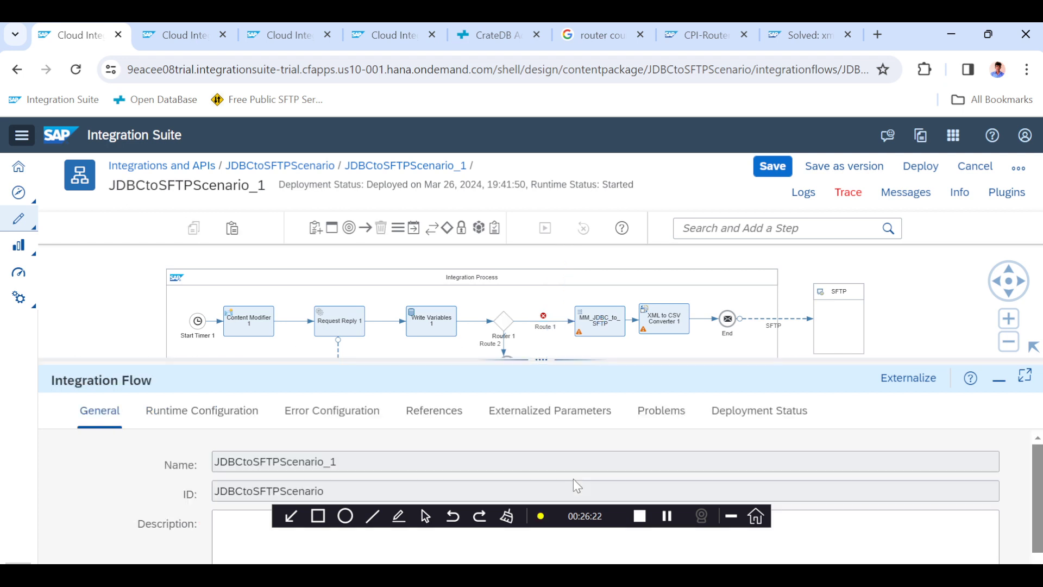
pyautogui.click(645, 416)
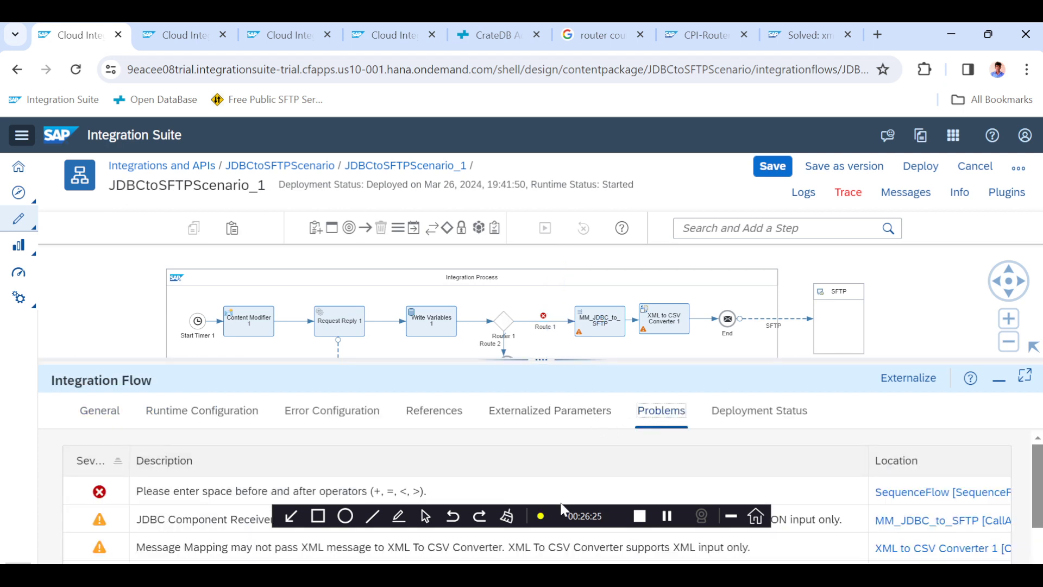
pyautogui.moveTo(561, 505); pyautogui.dragTo(550, 540)
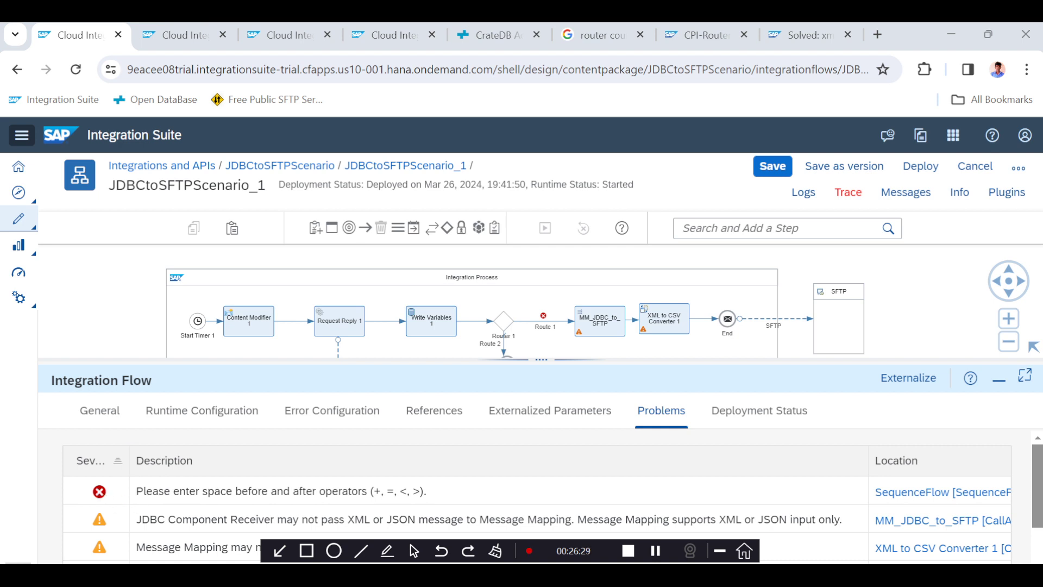
# Set Route 1's condition to count(//row) > 0 with spaces around the operator.
pyautogui.click(552, 321)
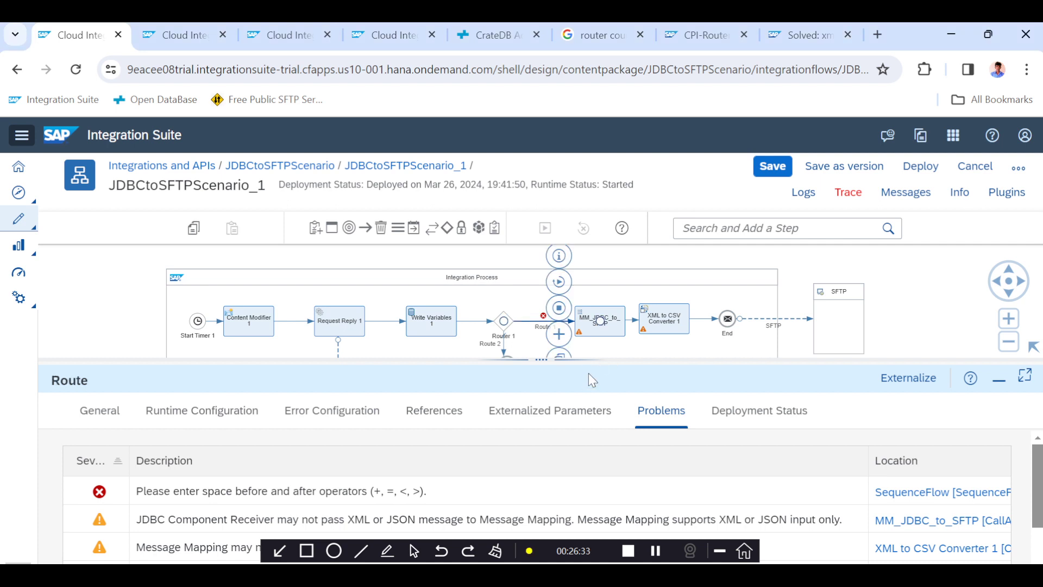
pyautogui.moveTo(590, 362); pyautogui.dragTo(577, 291)
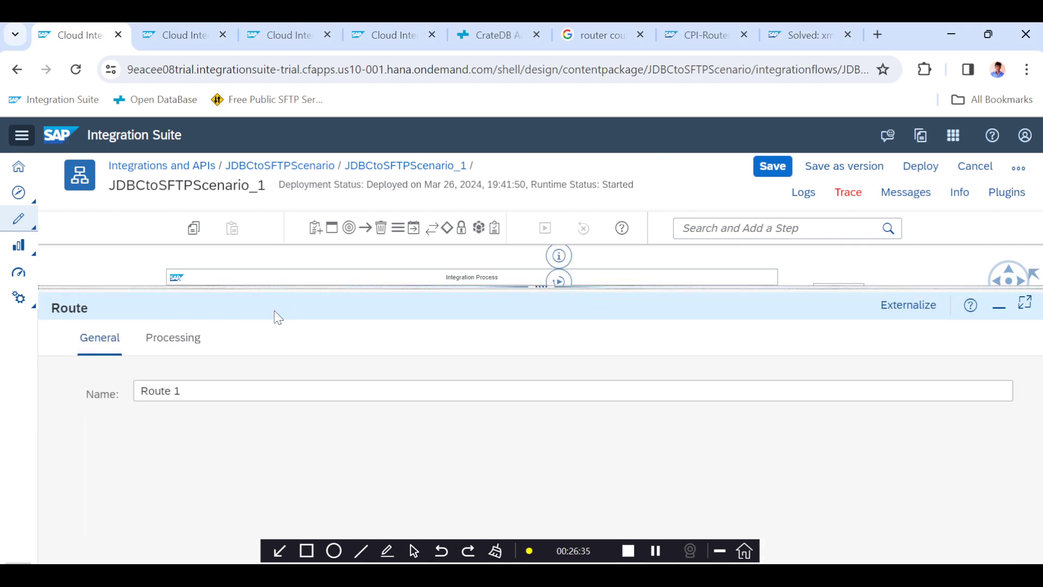
pyautogui.click(158, 346)
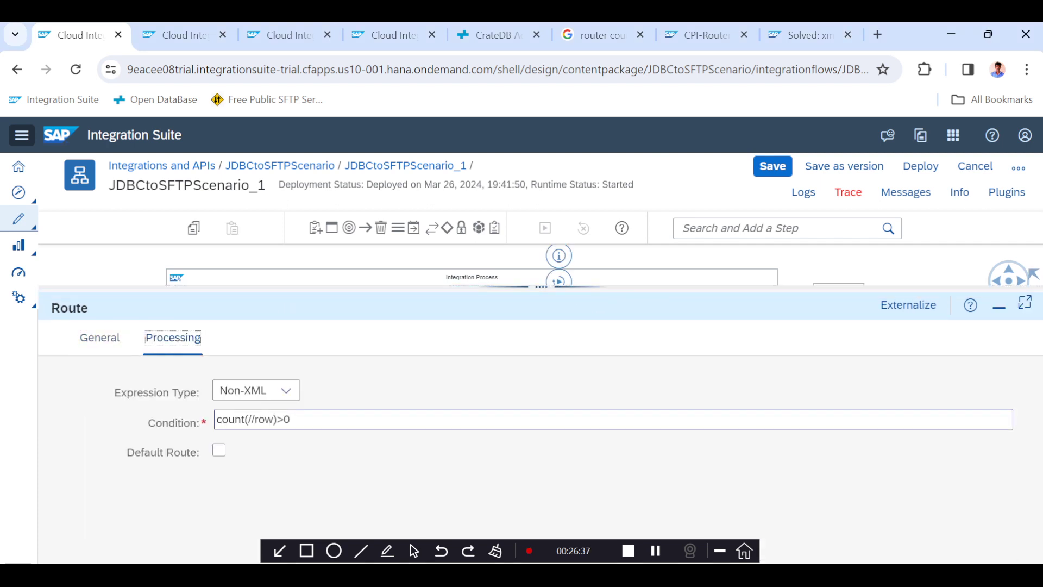
pyautogui.click(278, 419)
pyautogui.click(294, 418)
pyautogui.press('BackSpace')
pyautogui.write('0')
pyautogui.click(318, 405)
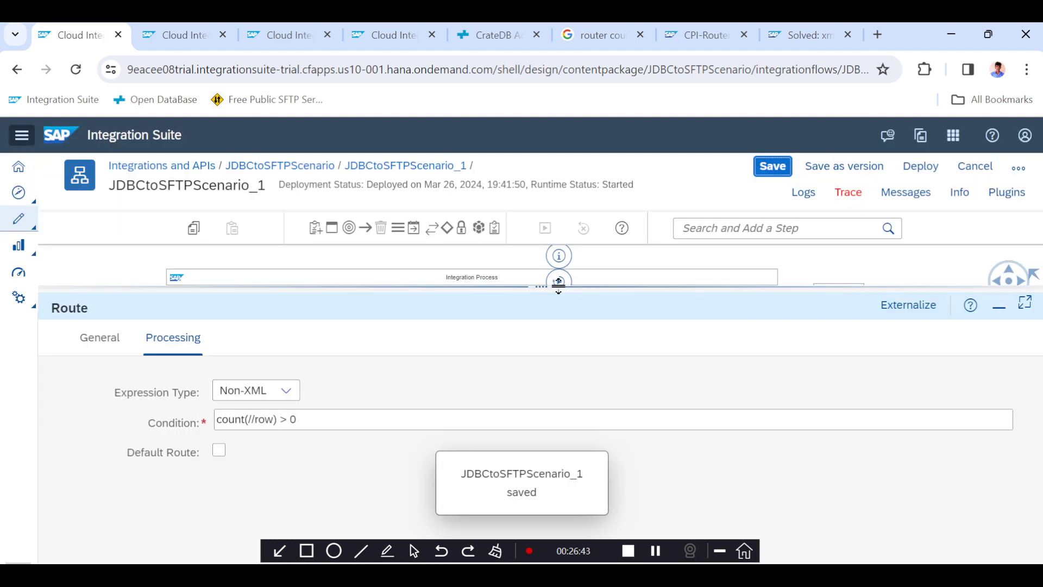
# Recheck the integration flow's Problems list for the router condition error.
pyautogui.moveTo(559, 288); pyautogui.dragTo(560, 311)
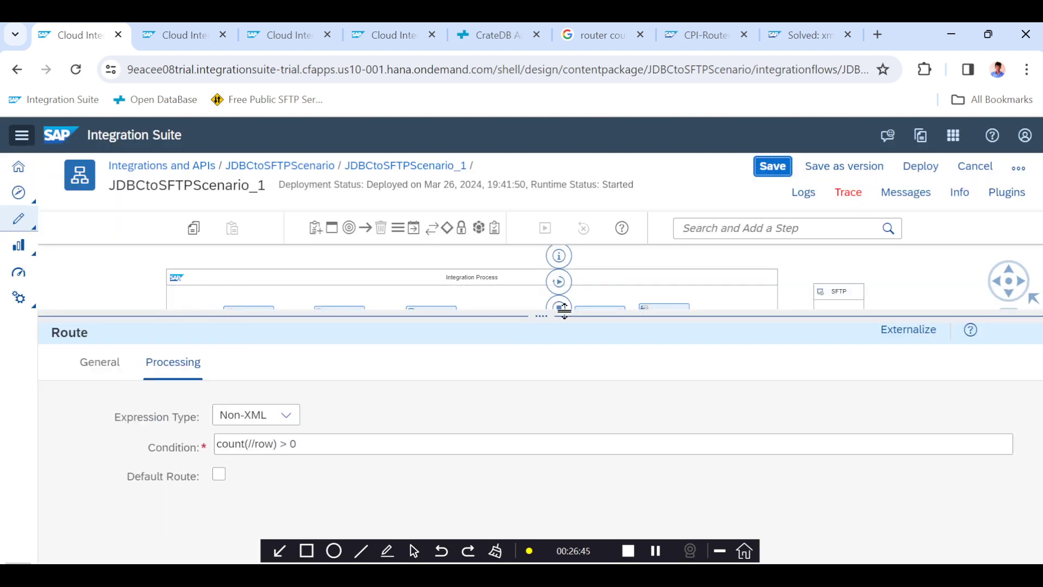
pyautogui.click(881, 266)
pyautogui.moveTo(563, 315); pyautogui.dragTo(555, 386)
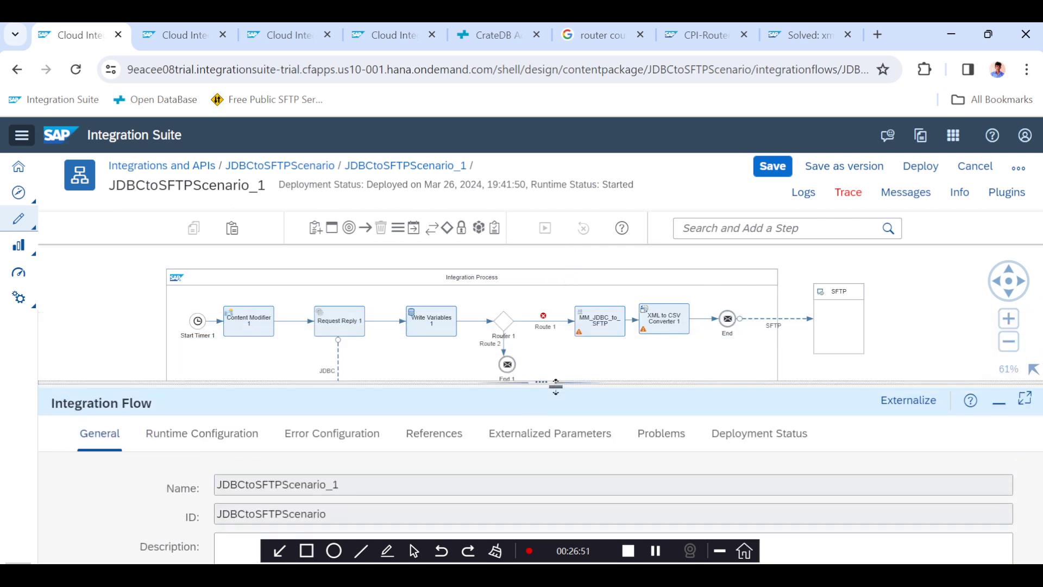
pyautogui.click(649, 435)
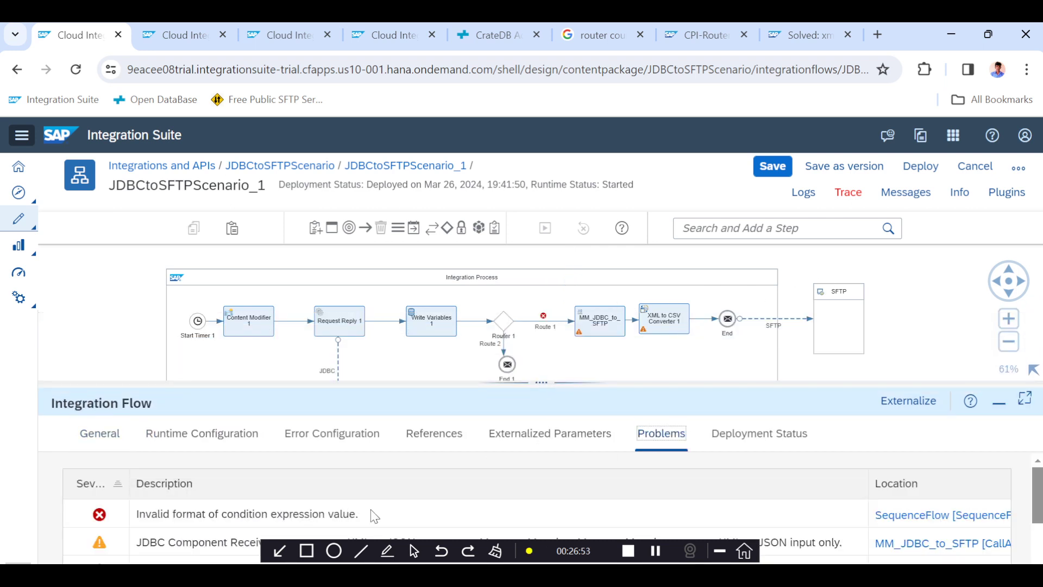
pyautogui.moveTo(541, 382); pyautogui.dragTo(542, 338)
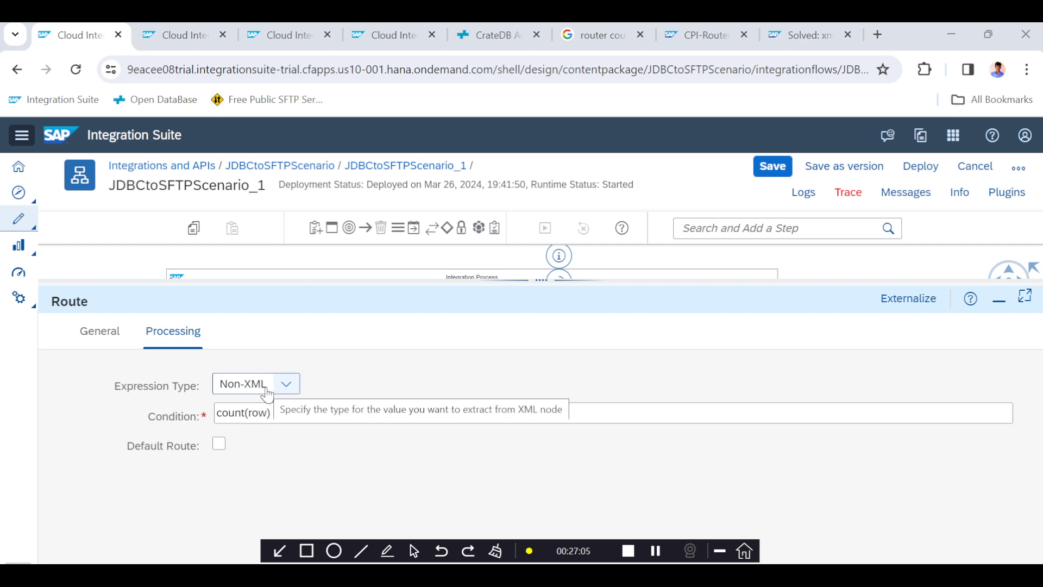
# Switch Route 1's expression type to XML with condition count(row) > 0 and save the flow.
pyautogui.click(282, 384)
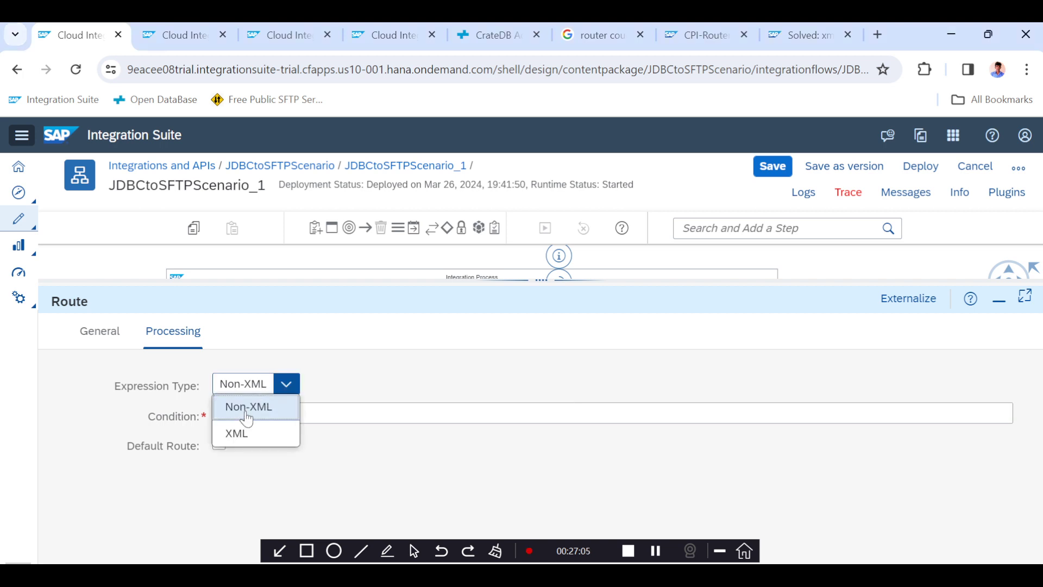
pyautogui.click(236, 433)
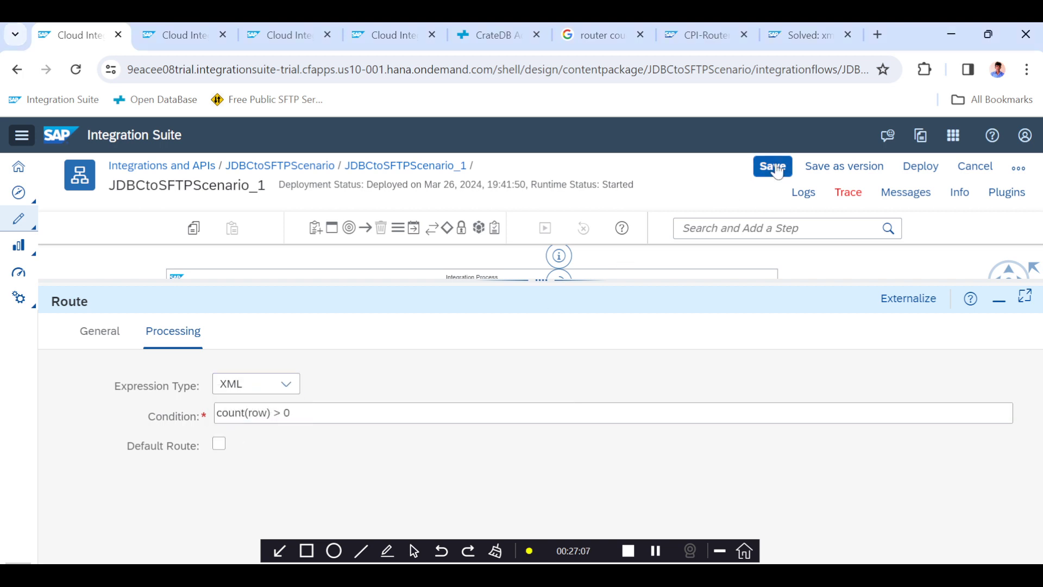
pyautogui.click(775, 168)
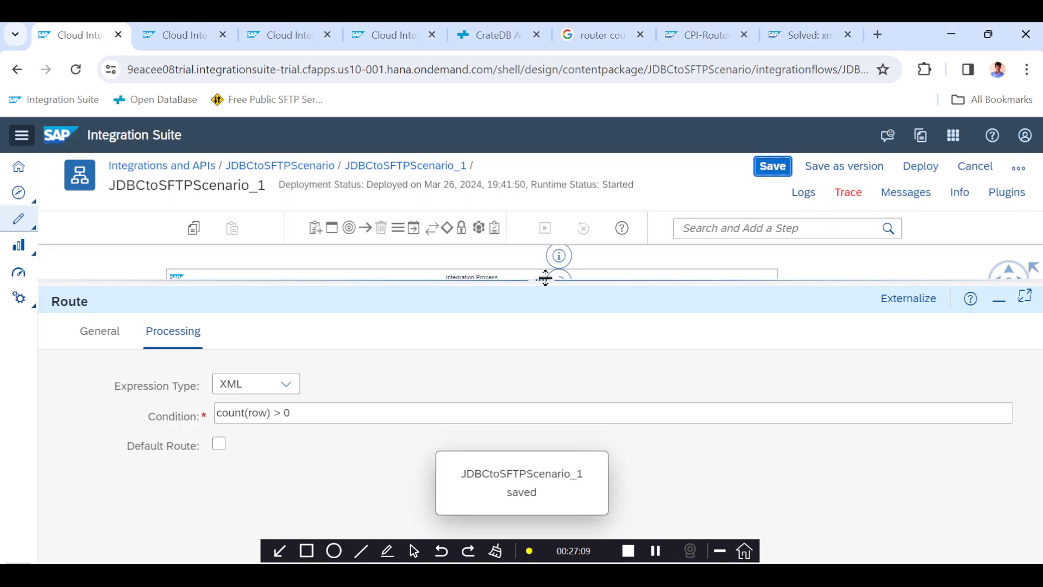
# Save and deploy the JDBCtoSFTPScenario_1 integration flow, acknowledging the deployment notice.
pyautogui.moveTo(545, 278); pyautogui.dragTo(549, 342)
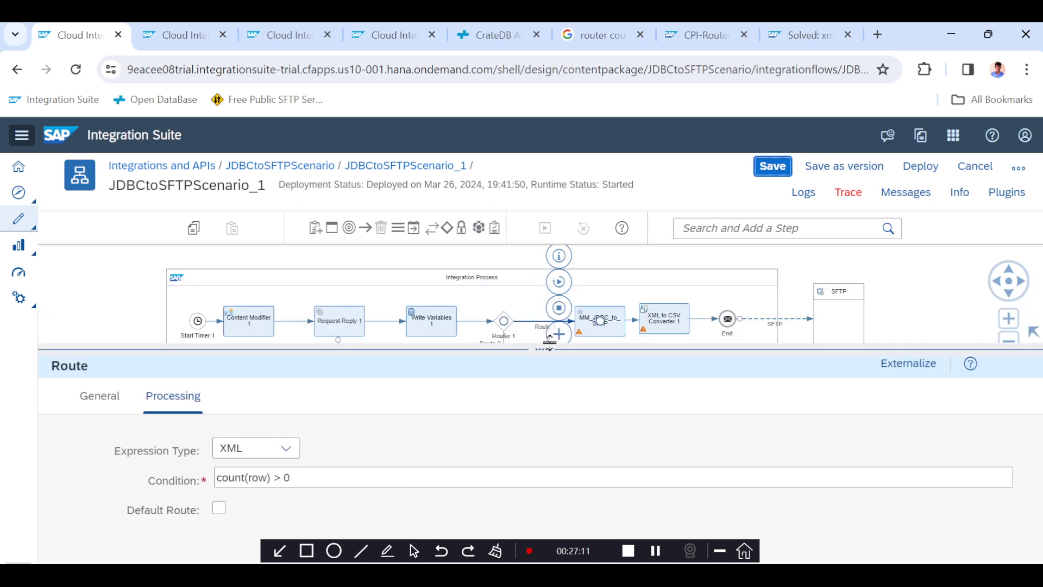
pyautogui.click(771, 168)
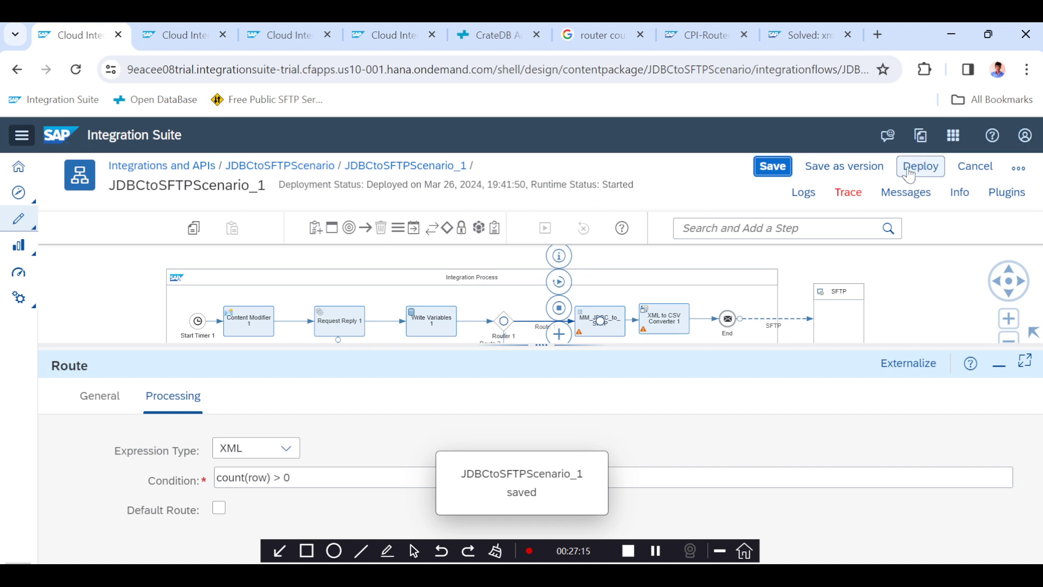
pyautogui.click(918, 168)
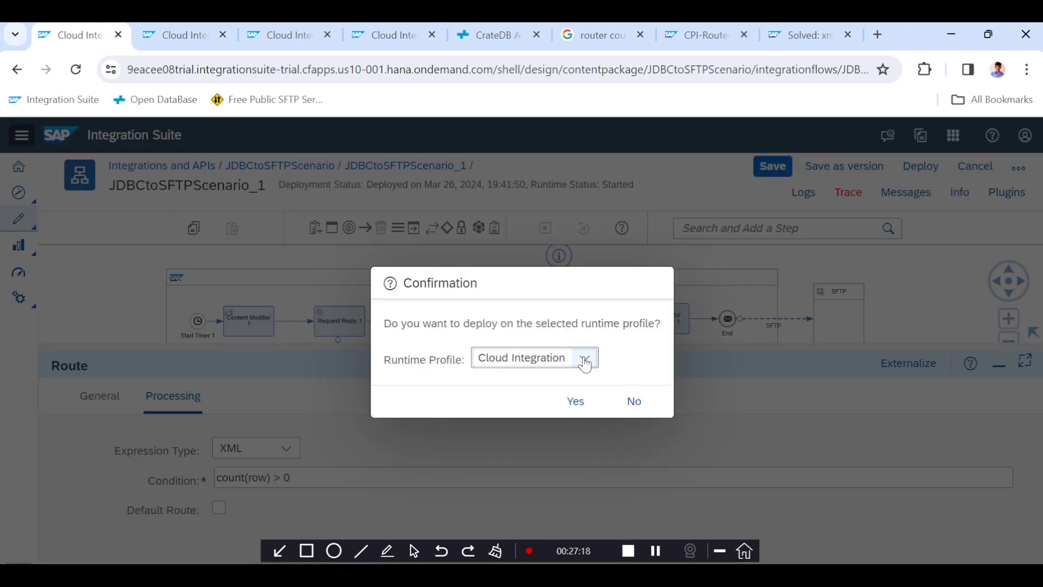
pyautogui.click(573, 401)
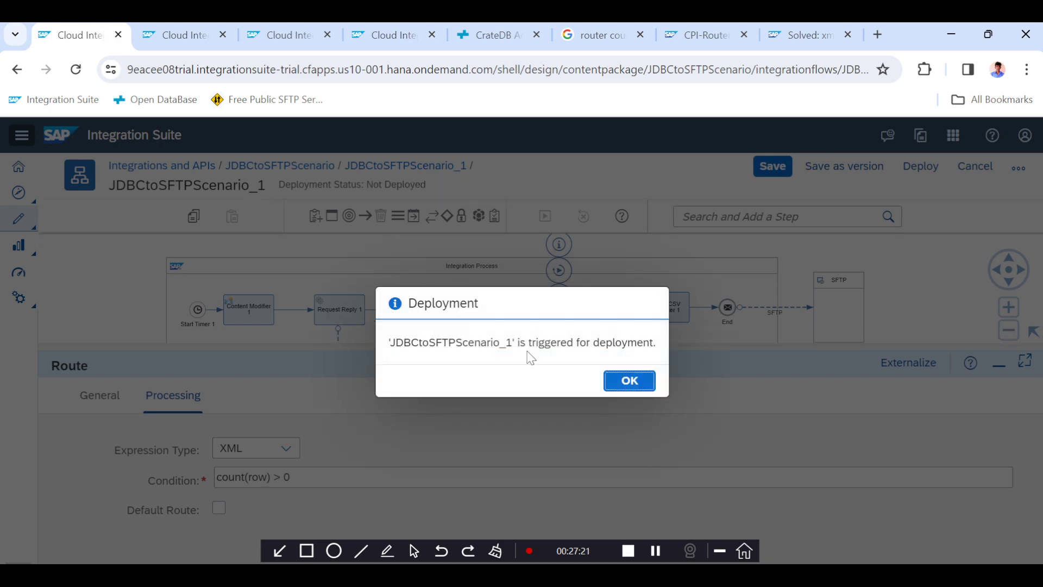
pyautogui.click(628, 381)
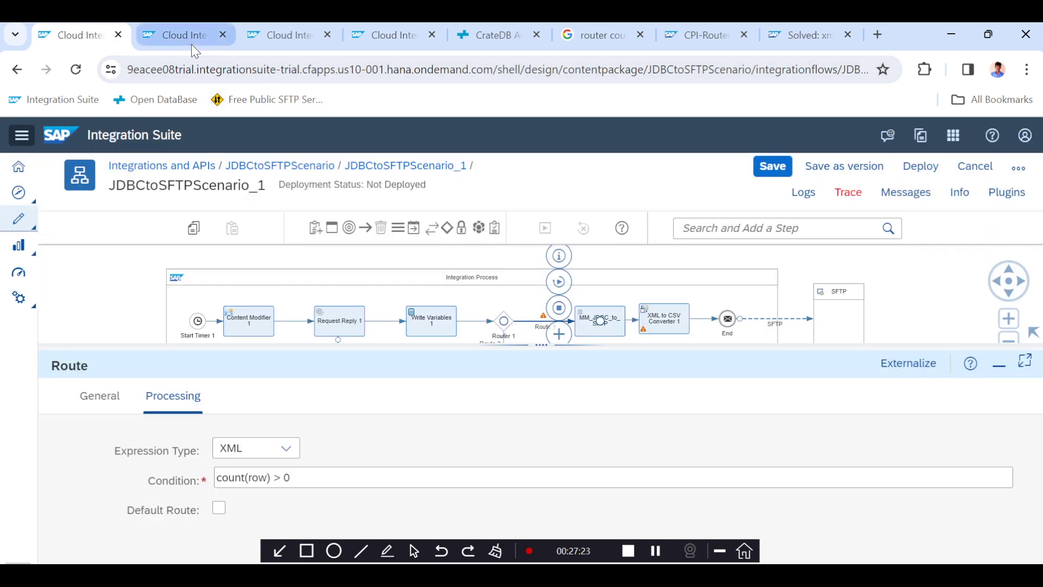
# Refresh the message processing monitor, open the latest run, and compare with the CrateDB table.
pyautogui.click(192, 43)
pyautogui.click(426, 323)
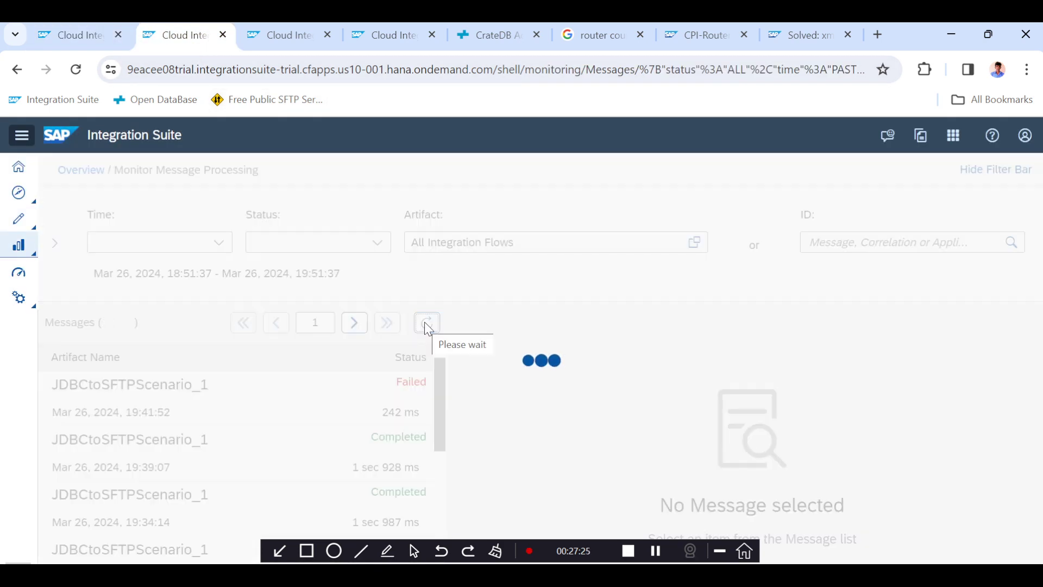
pyautogui.click(344, 395)
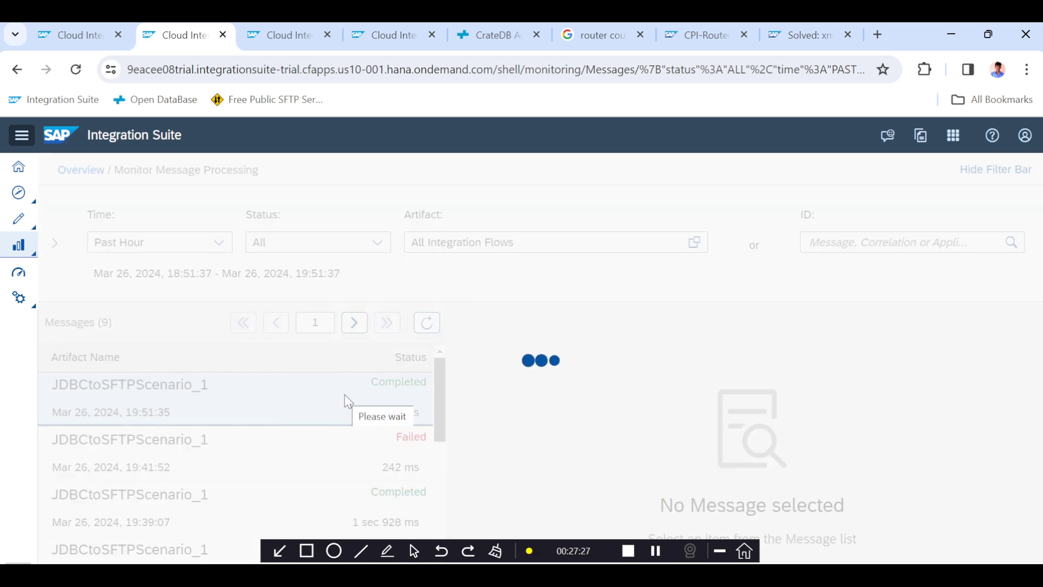
pyautogui.click(493, 33)
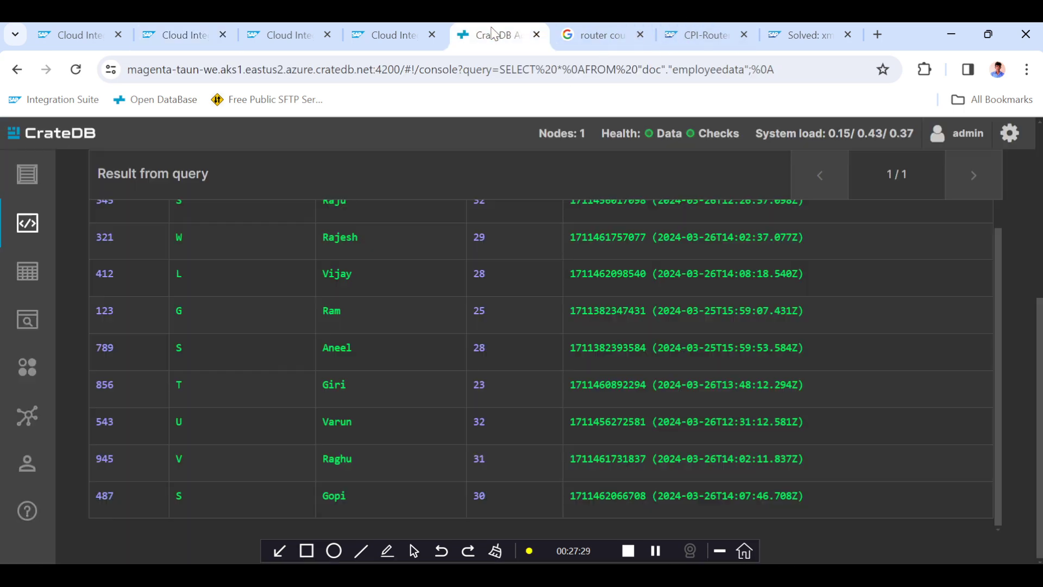
pyautogui.click(175, 34)
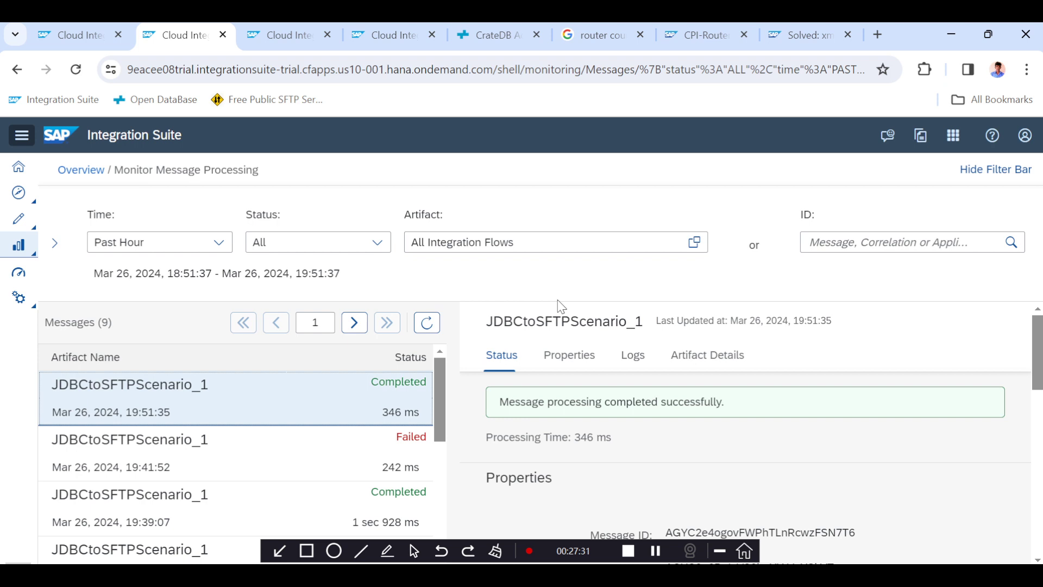
# Open the trace of the latest JDBCtoSFTPScenario_1 message run from its properties.
pyautogui.click(569, 376)
pyautogui.scroll(-3, 623, 419)
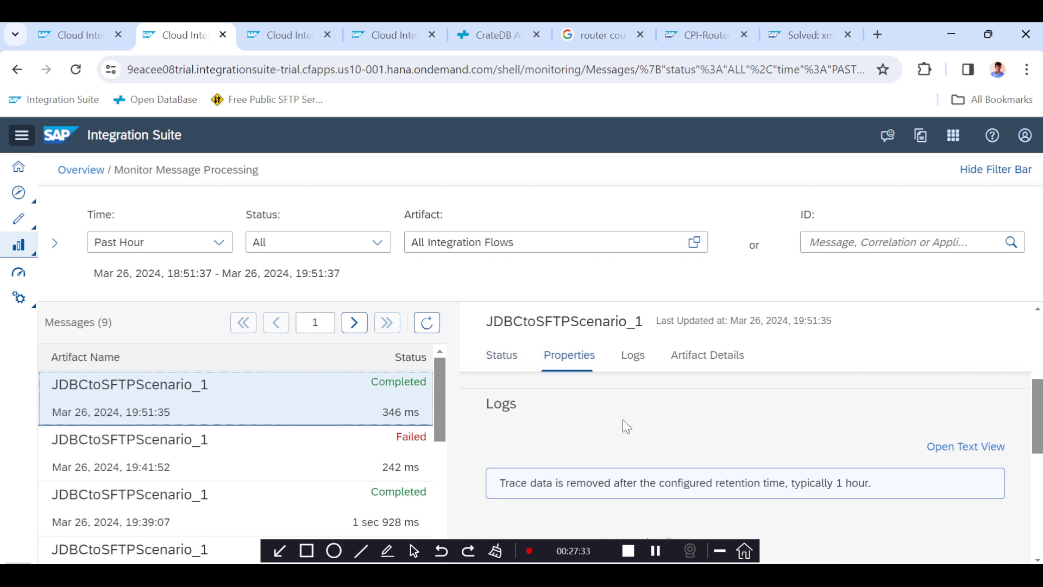
pyautogui.click(679, 404)
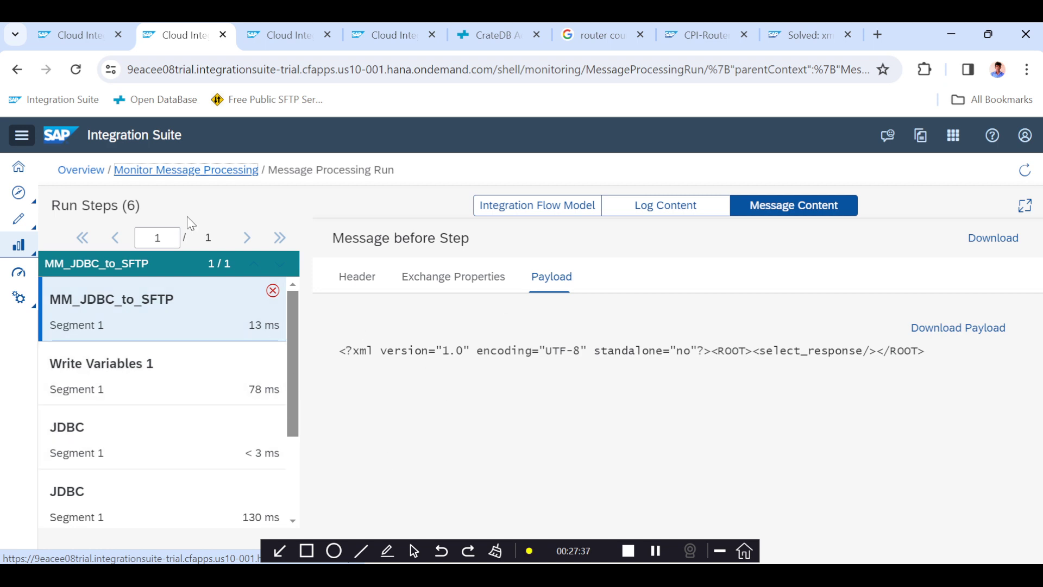
# Enlarge the integration flow diagram and inspect the router and its End 1 branch.
pyautogui.click(75, 36)
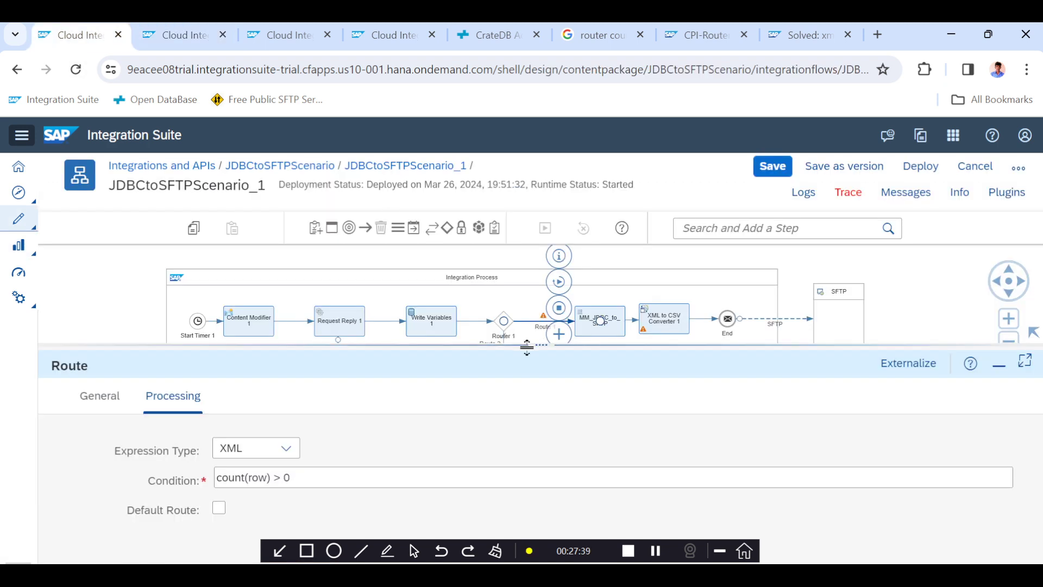
pyautogui.moveTo(527, 347); pyautogui.dragTo(527, 410)
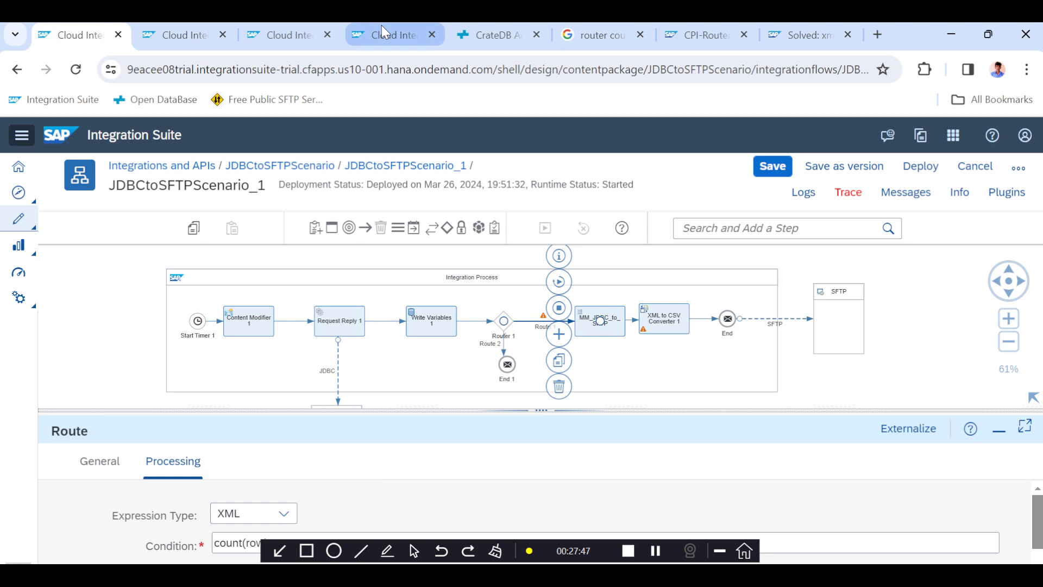
pyautogui.moveTo(384, 33)
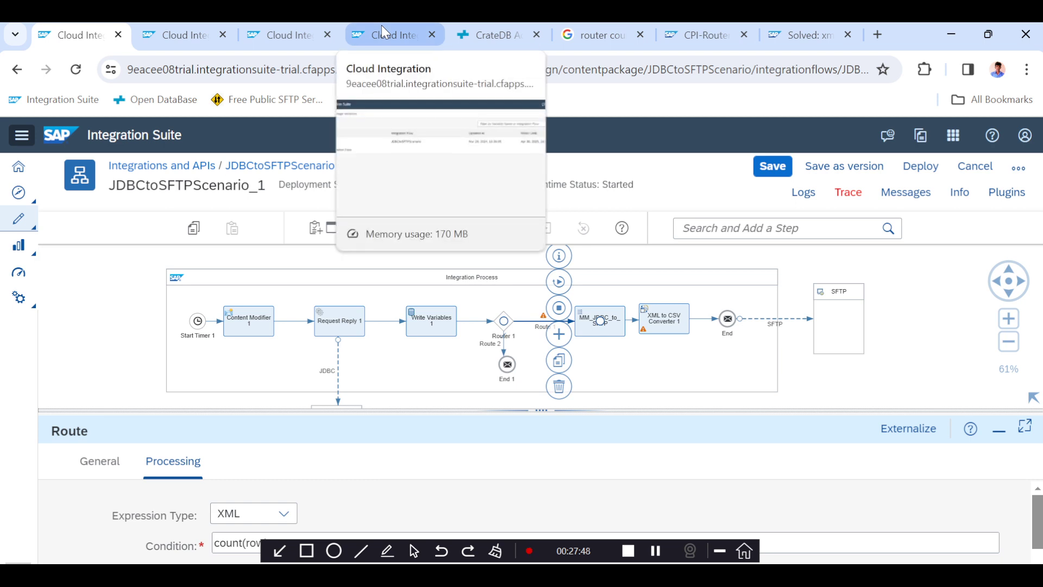
pyautogui.click(508, 363)
pyautogui.click(507, 335)
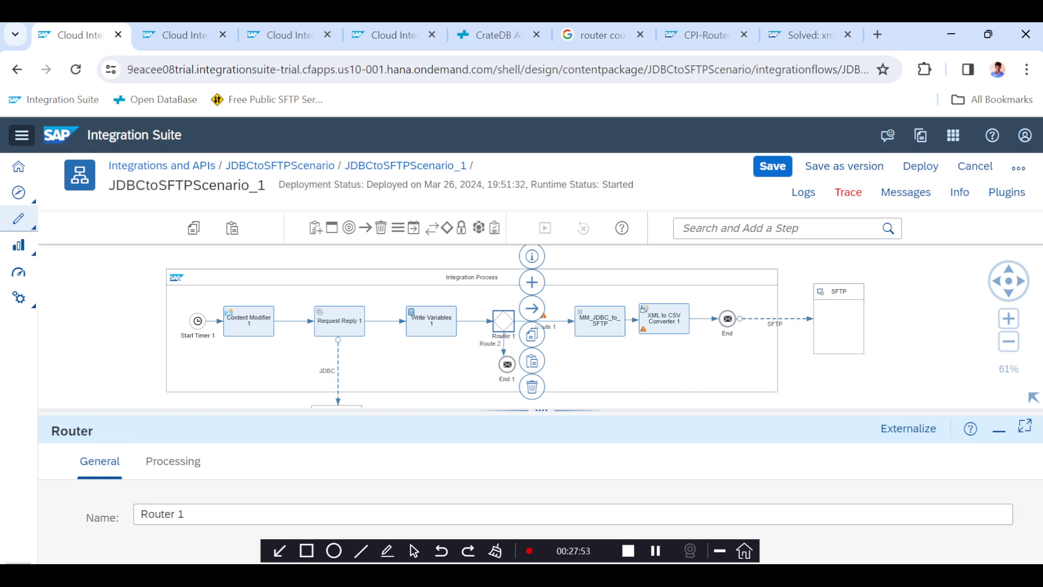
# Review the run's integration flow model and executed steps in the message processing trace.
pyautogui.click(294, 35)
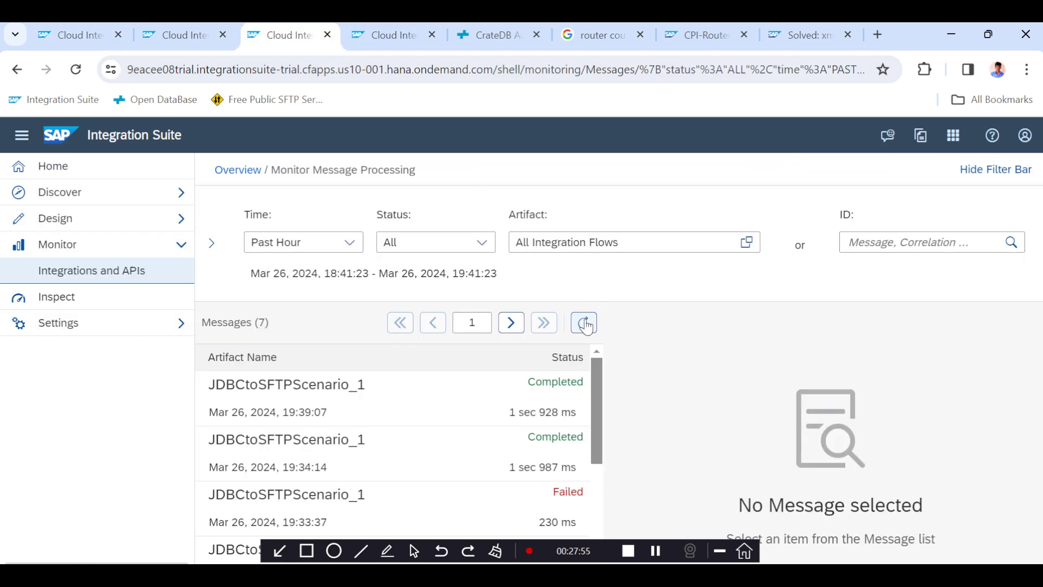
pyautogui.click(193, 46)
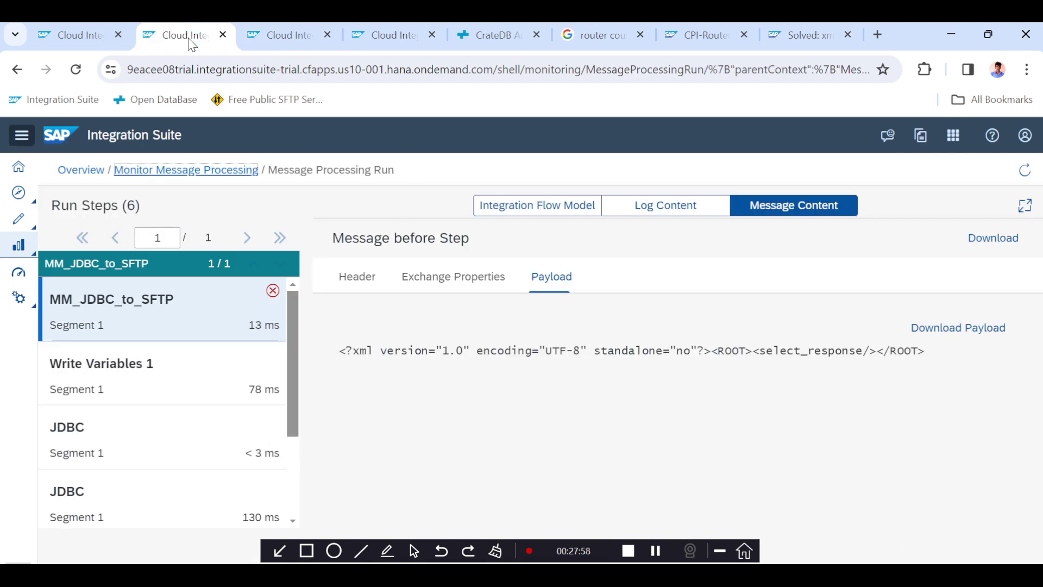
pyautogui.click(656, 552)
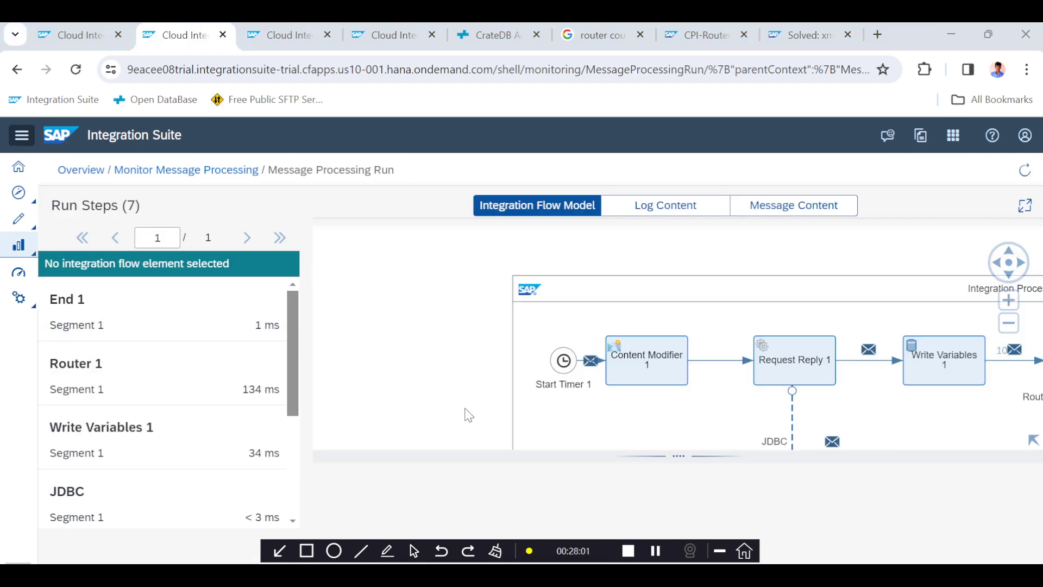
pyautogui.scroll(-3, 542, 336)
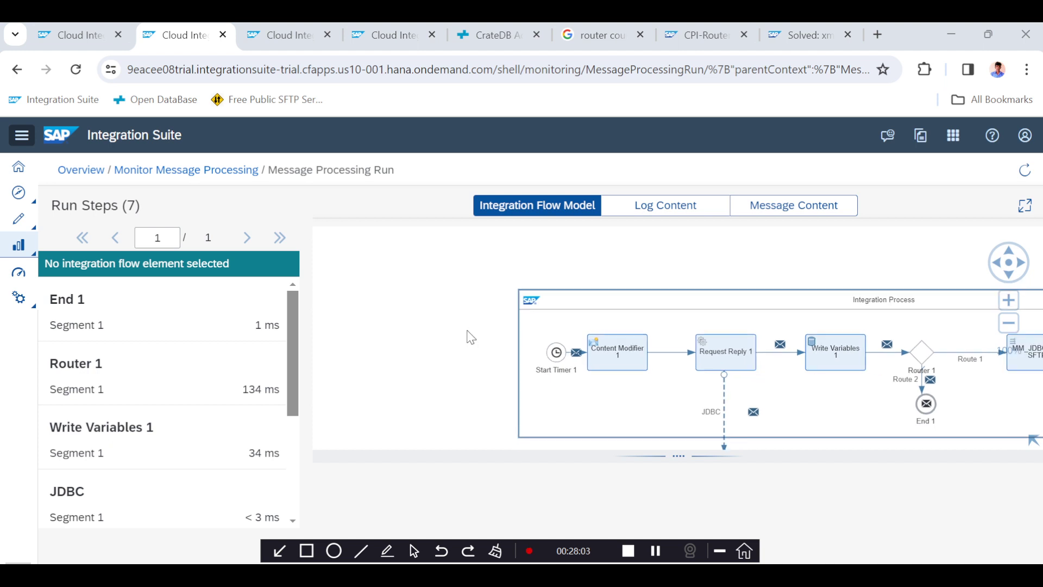
pyautogui.moveTo(417, 317); pyautogui.dragTo(326, 276)
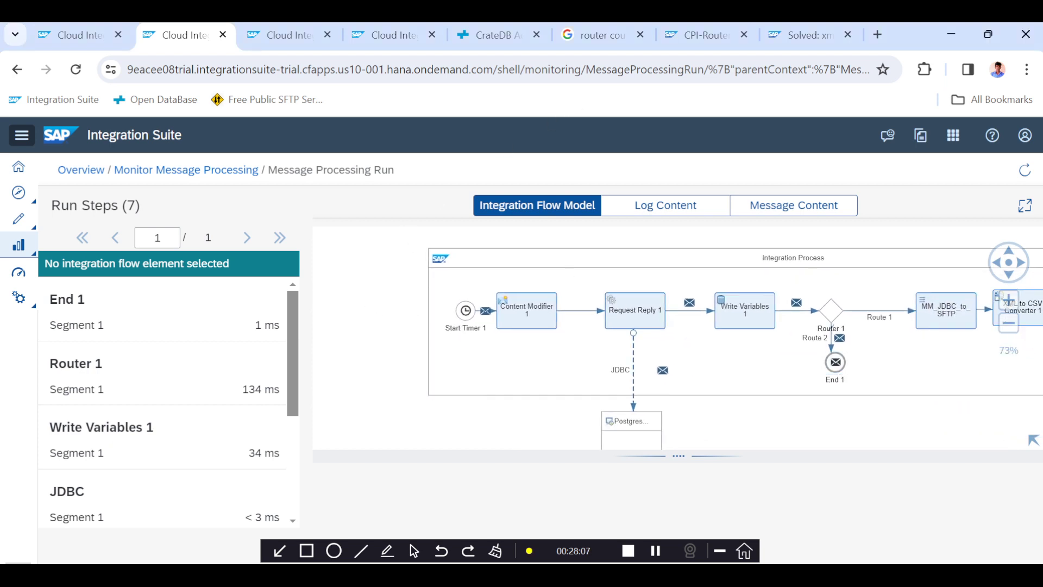
# Copy the INSERT INTO employeedata statement from the Notepad++ file.
pyautogui.click(489, 35)
pyautogui.scroll(2, 410, 266)
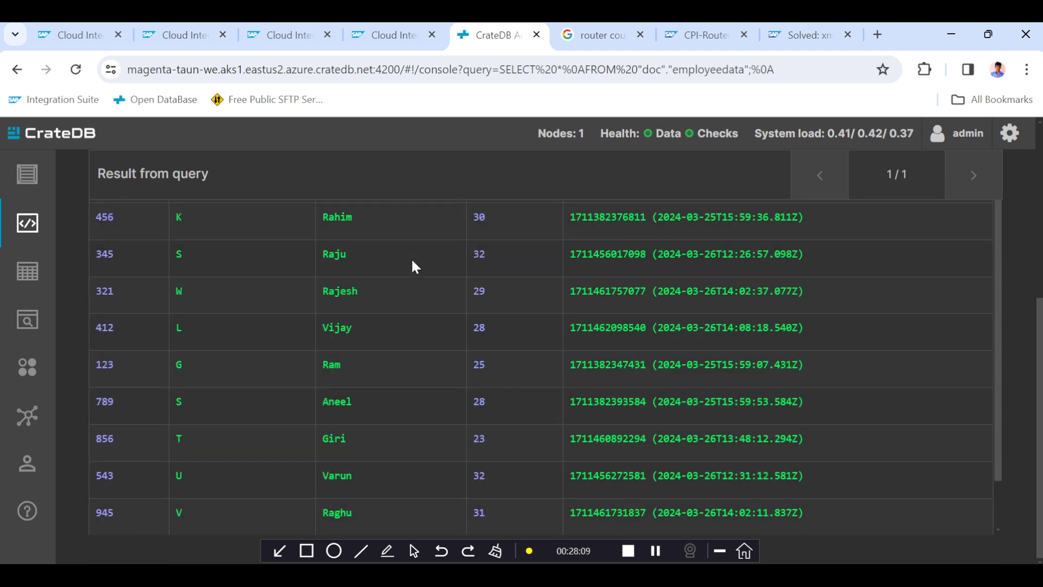
pyautogui.scroll(5, 413, 266)
pyautogui.hotkey('alt', 'Tab')
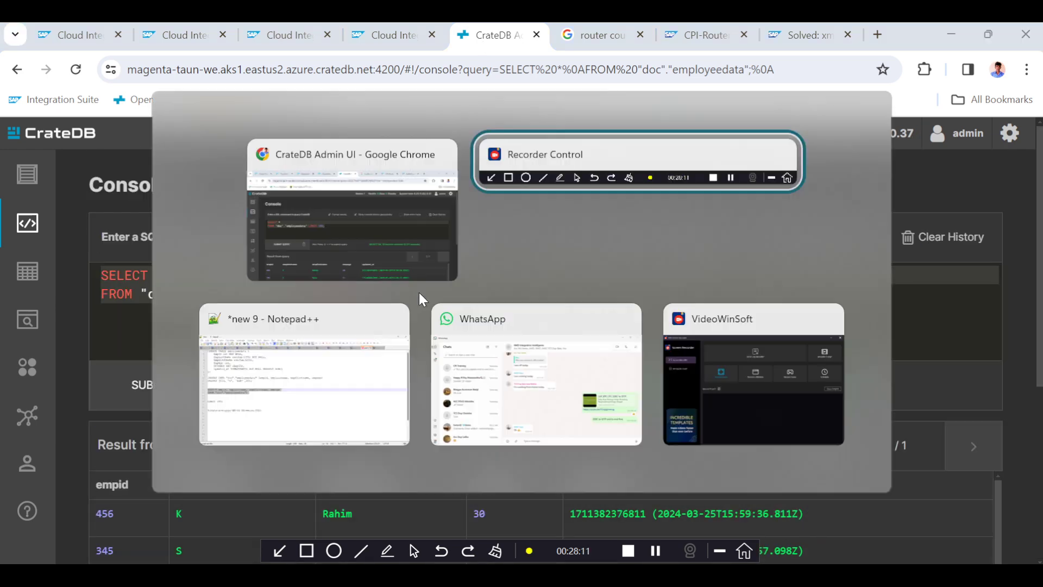
pyautogui.hotkey('alt', 'Tab')
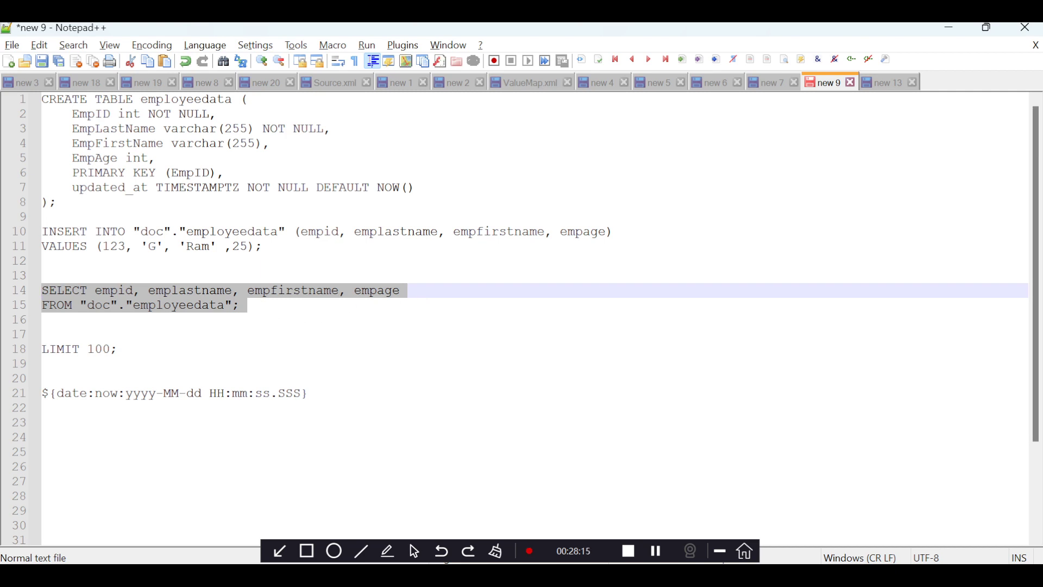
pyautogui.moveTo(256, 248); pyautogui.dragTo(181, 247)
pyautogui.click(263, 247)
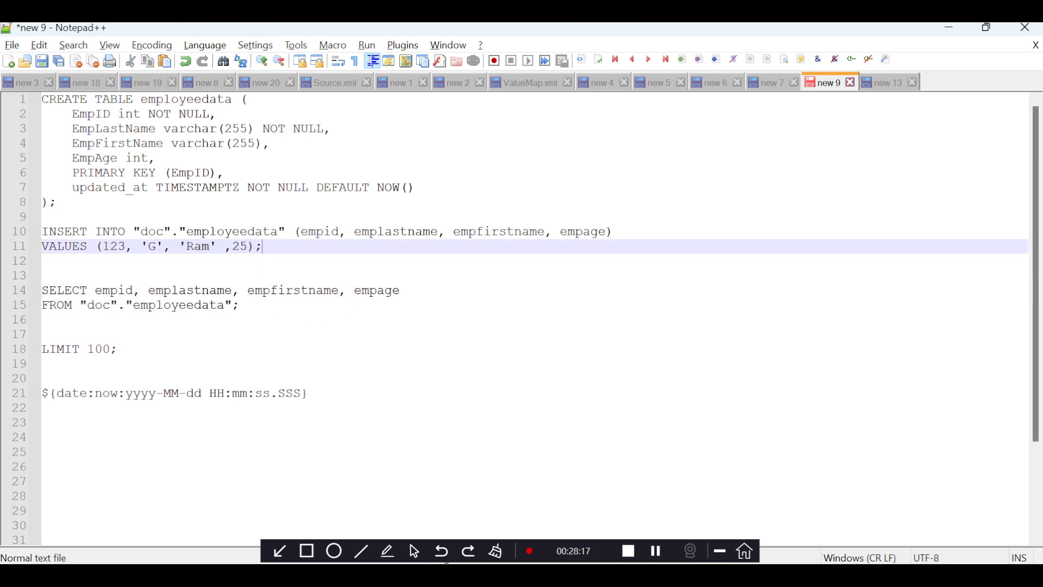
pyautogui.moveTo(263, 247); pyautogui.dragTo(18, 237)
pyautogui.hotkey('ctrl', 'c')
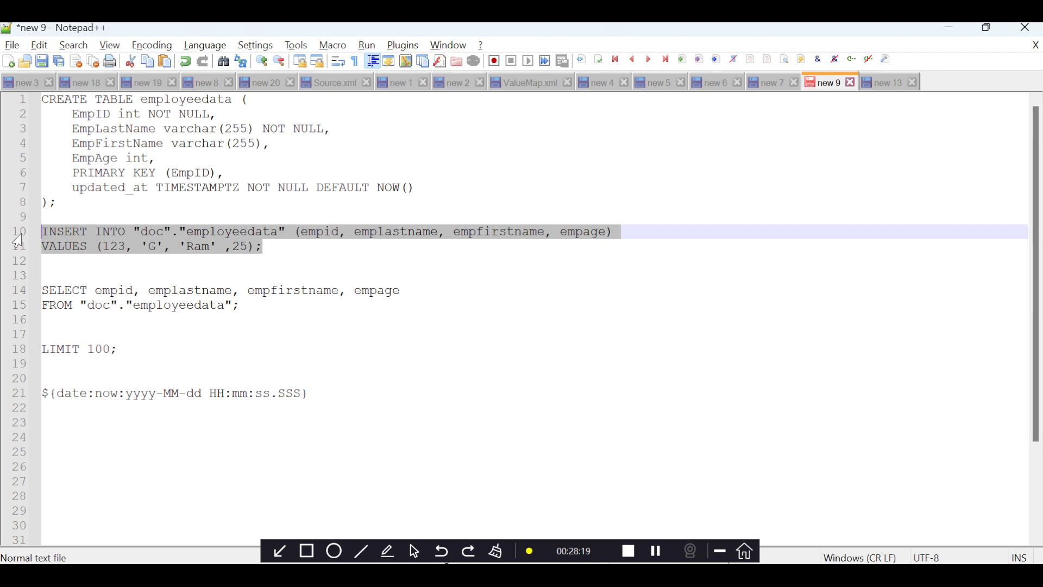
# Paste the INSERT into the CrateDB console, set values to 098, 'Z', 'Babu', 35, and submit it.
pyautogui.hotkey('alt', 'Tab')
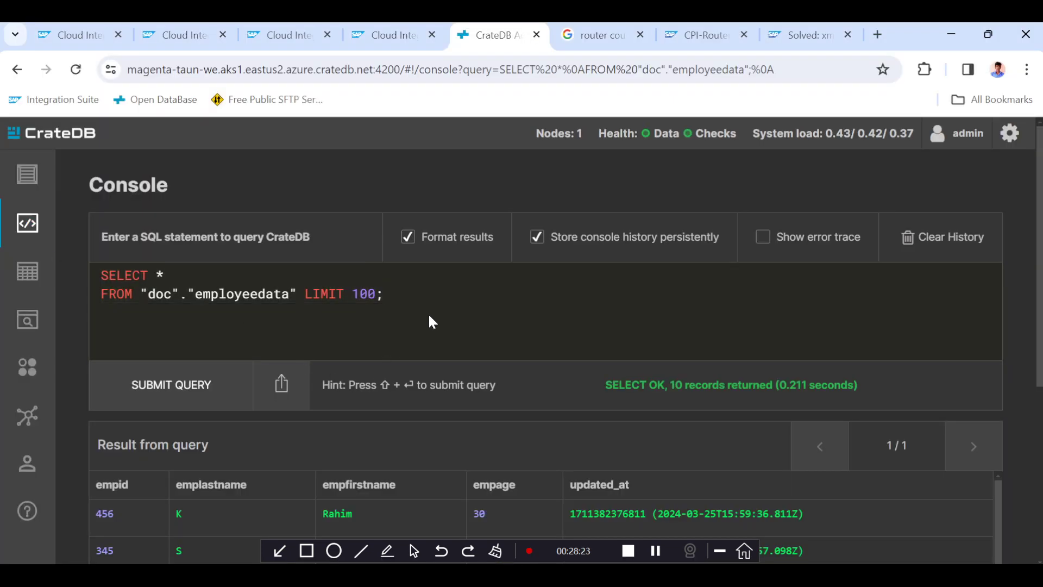
pyautogui.hotkey('ctrl', 'v')
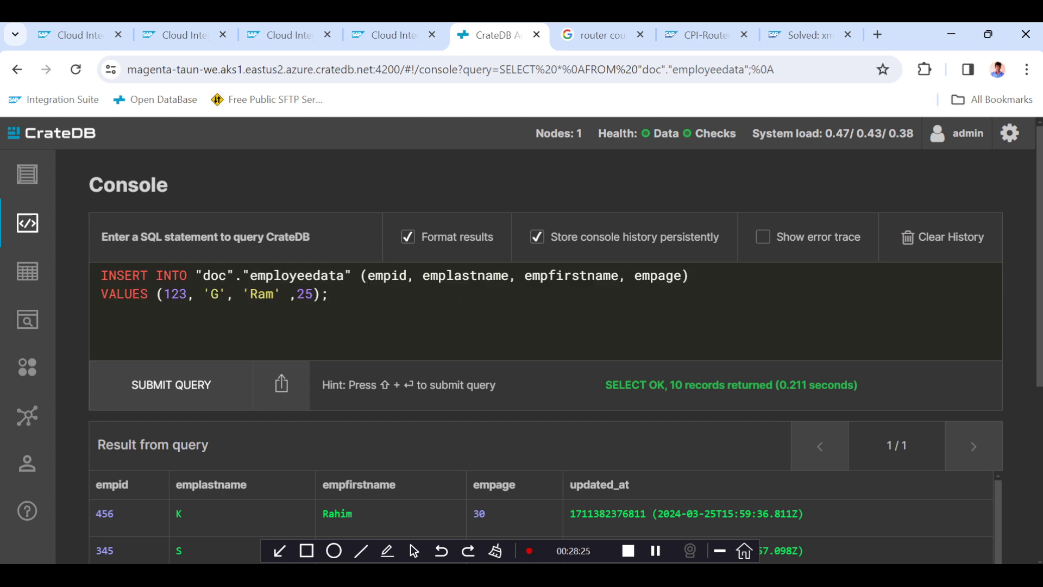
pyautogui.doubleClick(175, 294)
pyautogui.write('098')
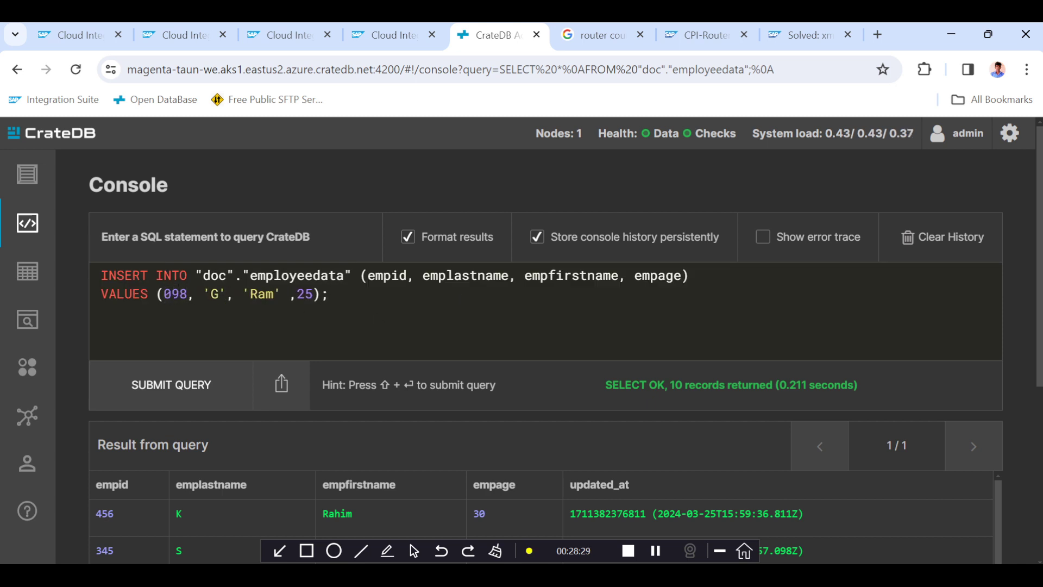
pyautogui.press('BackSpace')
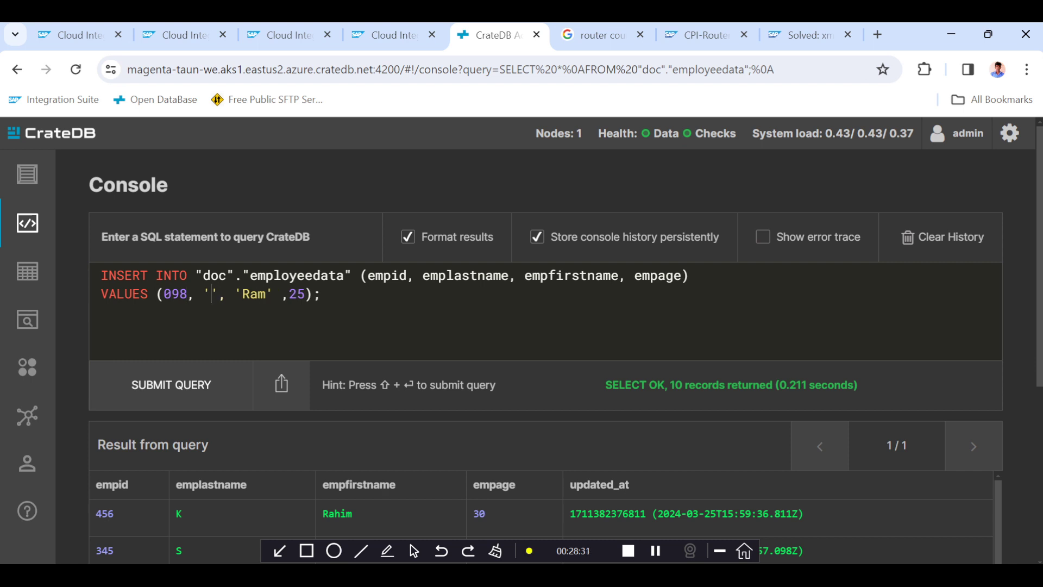
pyautogui.write('Z')
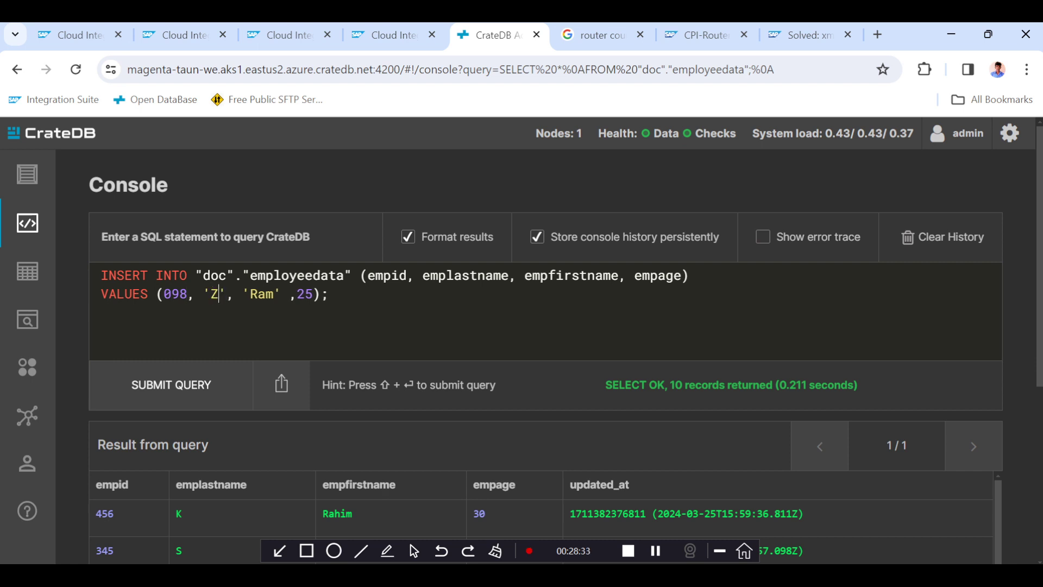
pyautogui.doubleClick(265, 294)
pyautogui.write('Babu')
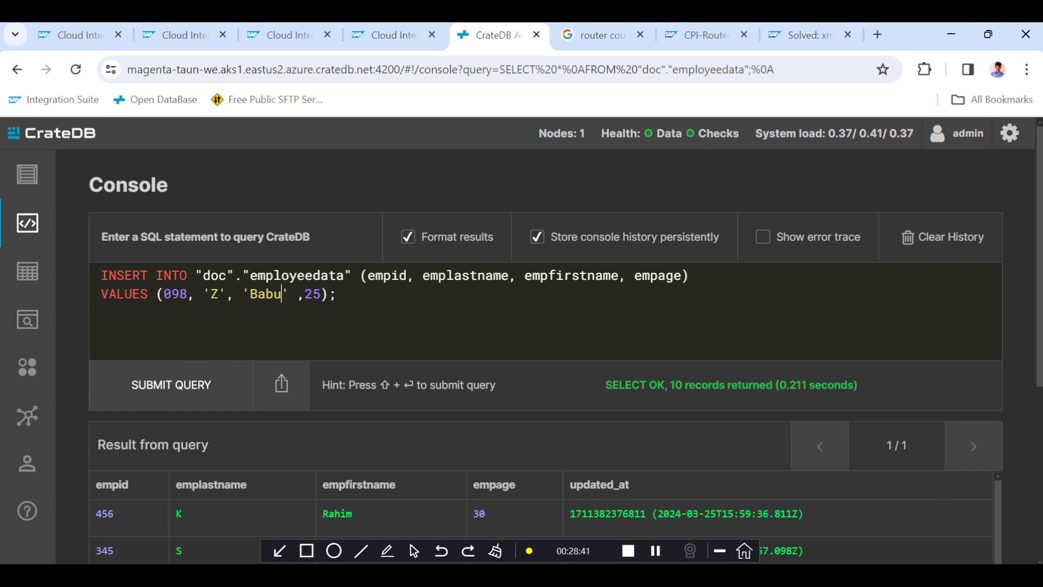
pyautogui.doubleClick(312, 294)
pyautogui.write('35')
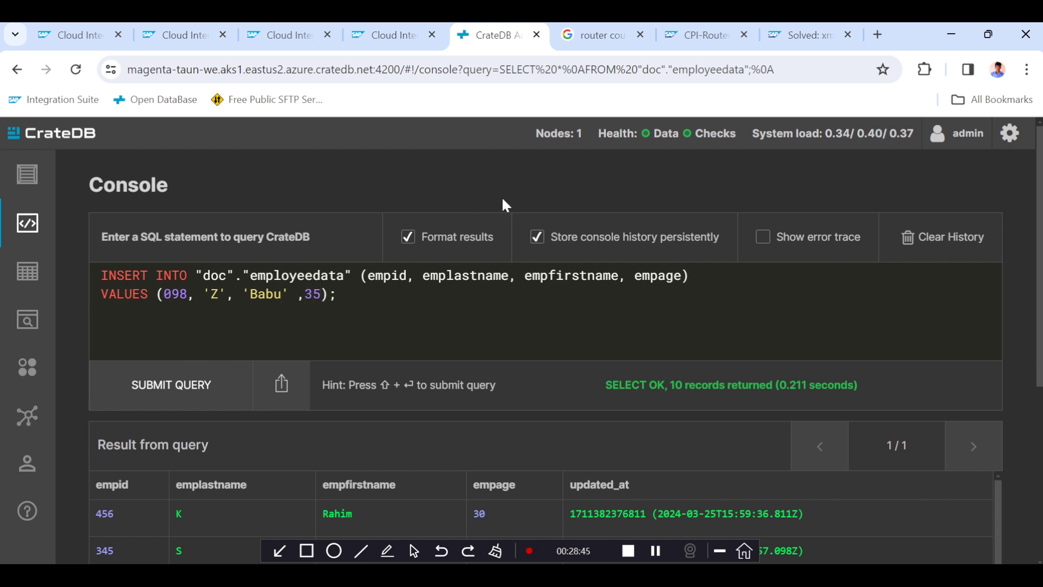
pyautogui.click(163, 396)
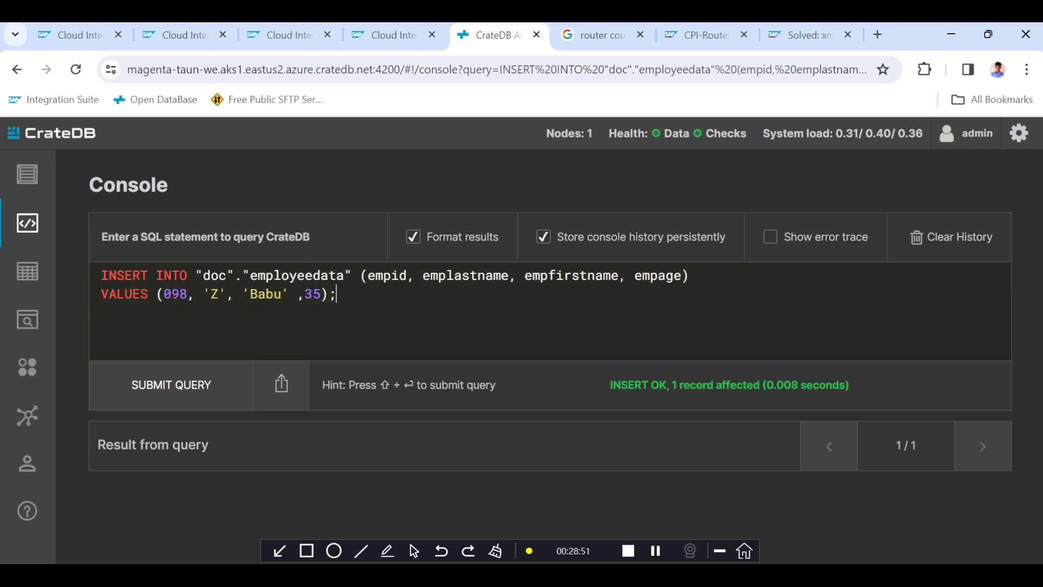
# Save the integration flow, activate trace, and deploy it, acknowledging the deployment notice.
pyautogui.click(76, 35)
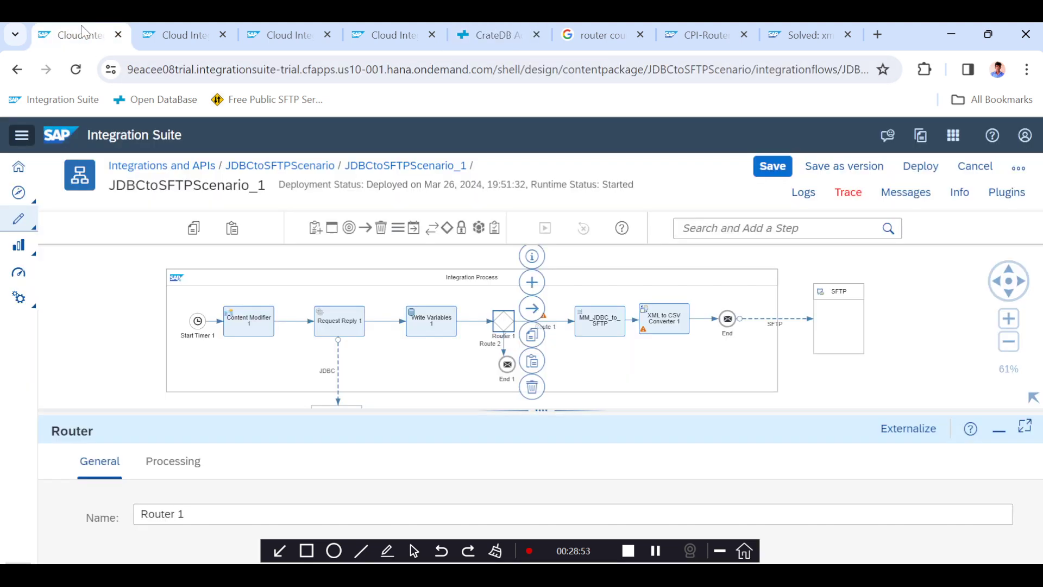
pyautogui.click(785, 168)
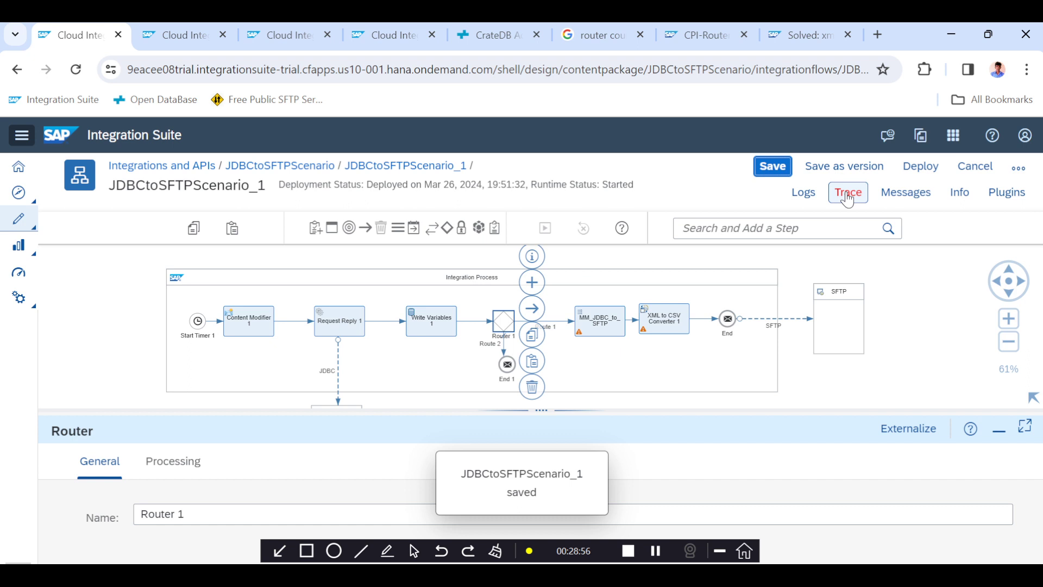
pyautogui.click(848, 196)
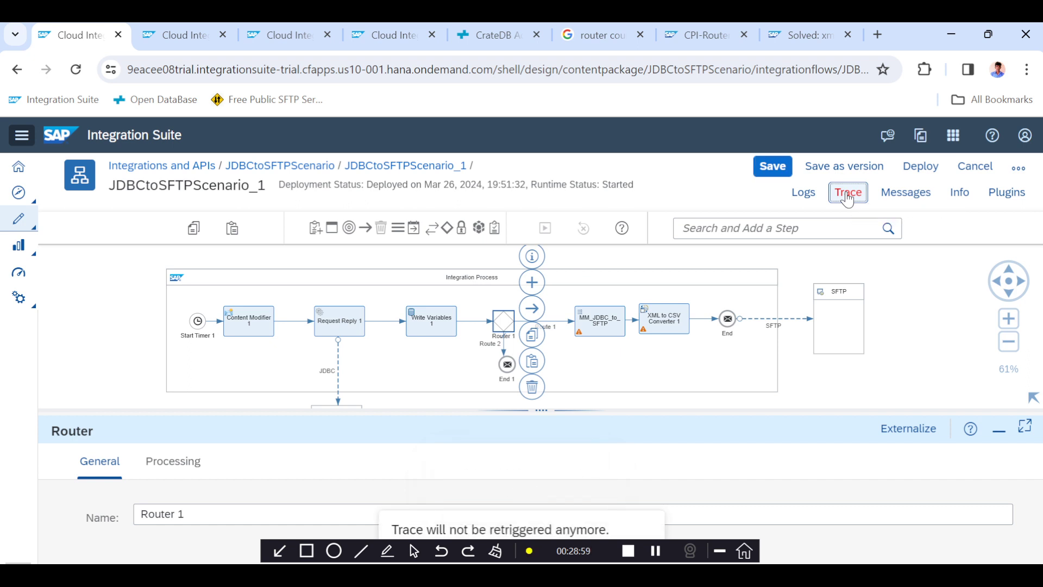
pyautogui.click(912, 177)
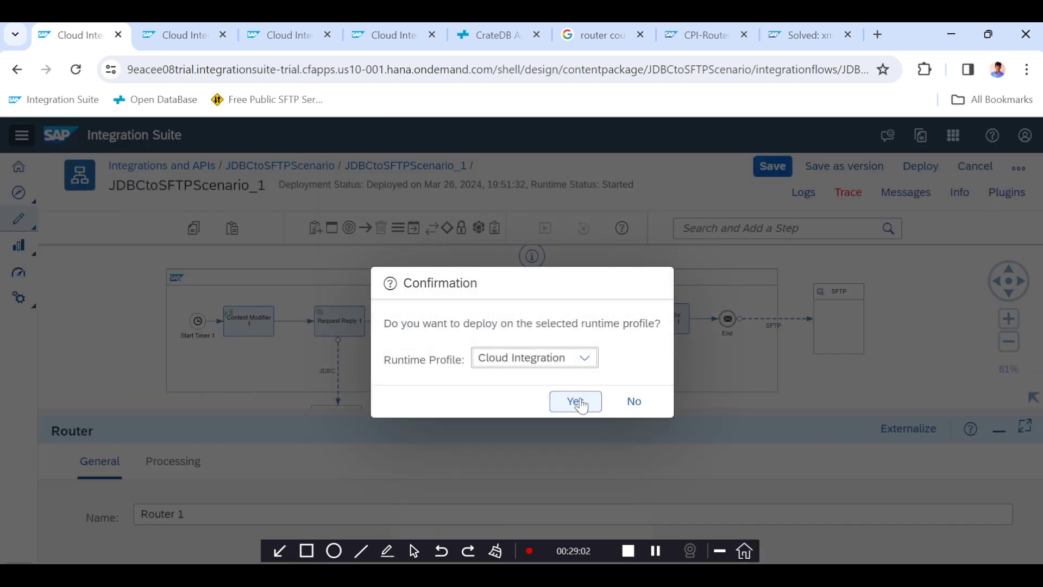
pyautogui.click(576, 402)
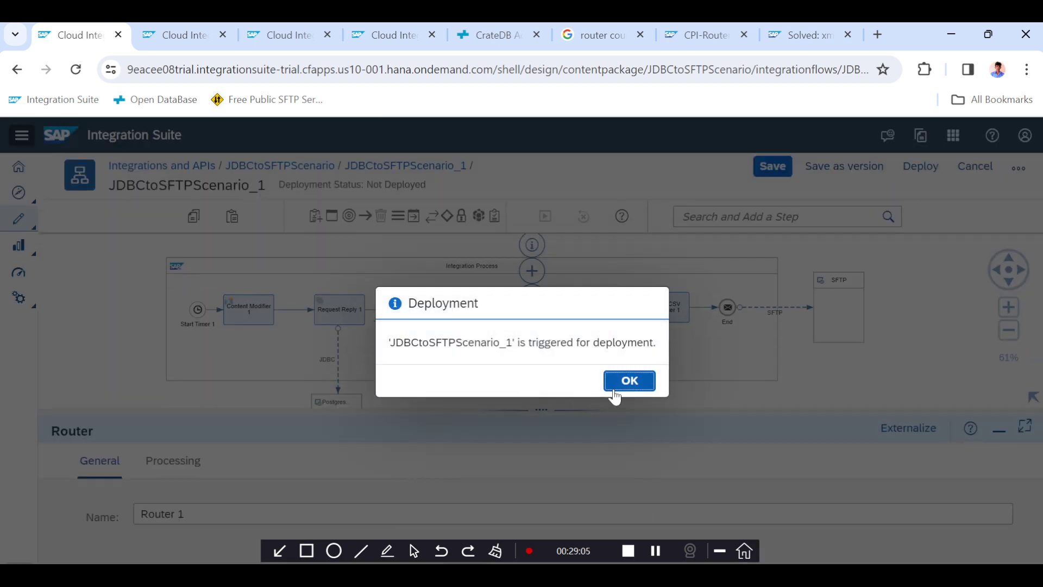
pyautogui.click(614, 392)
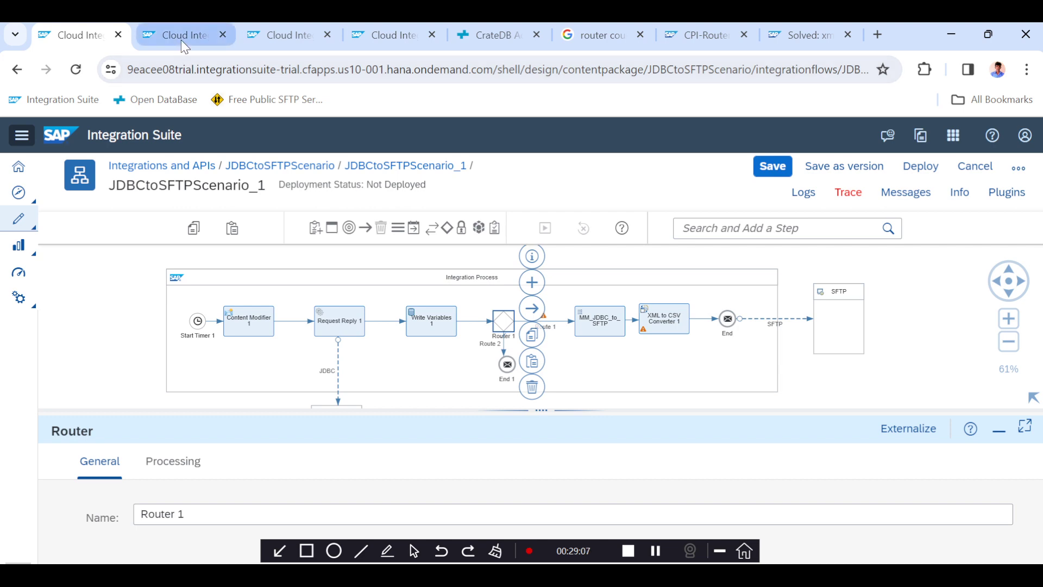
# Refresh the message processing monitor and open the trace of the newest run.
pyautogui.click(180, 40)
pyautogui.click(228, 172)
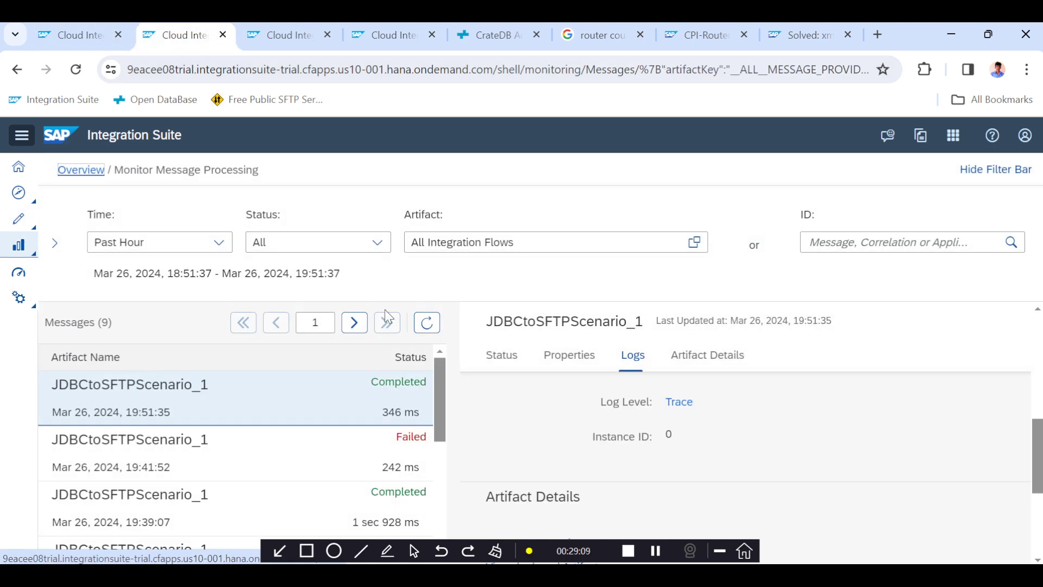
pyautogui.click(427, 323)
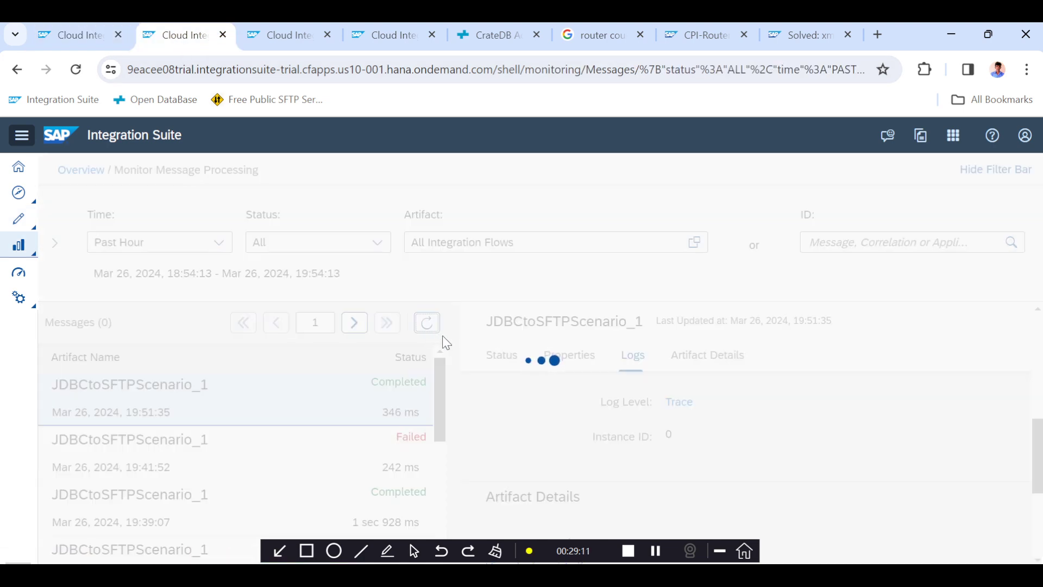
pyautogui.click(374, 396)
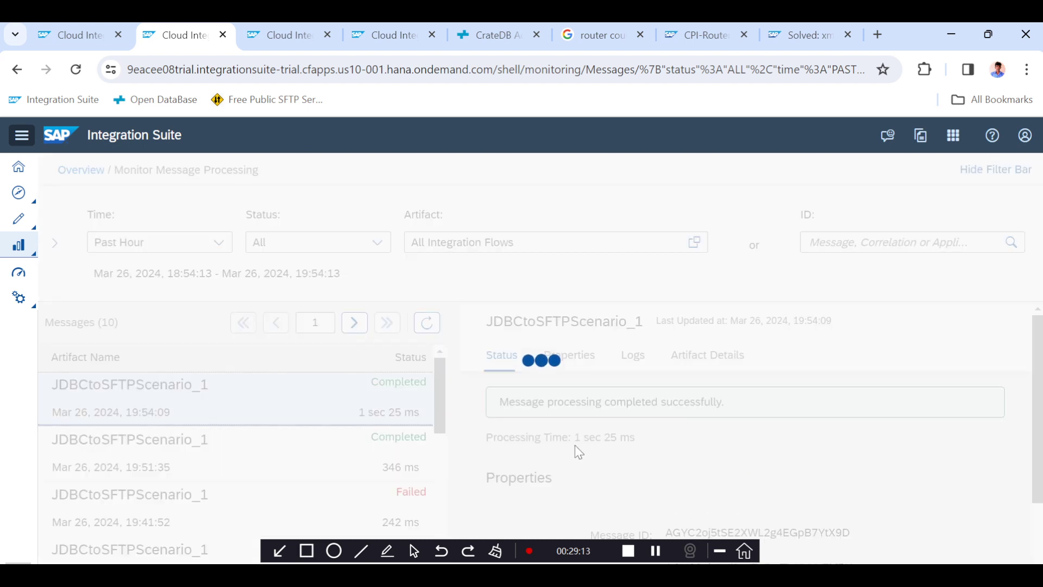
pyautogui.scroll(-6, 575, 445)
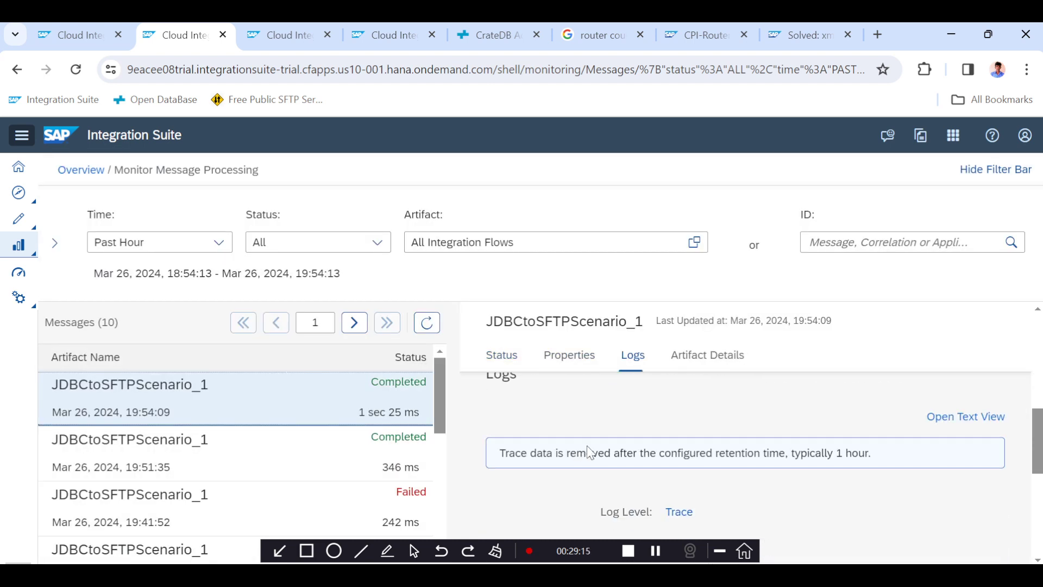
pyautogui.click(679, 511)
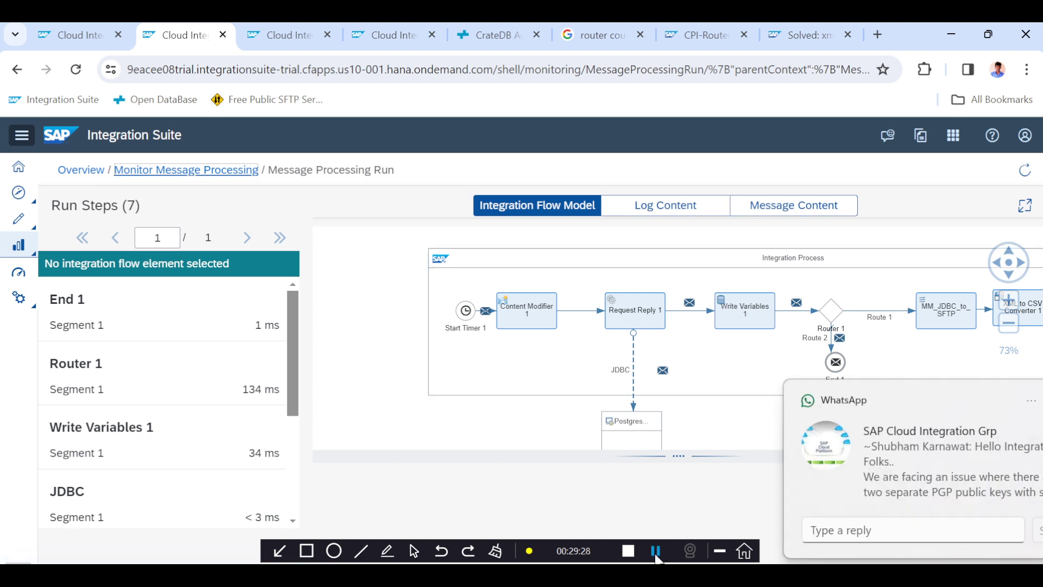
# Examine the traced run's integration flow model to see which route the message took.
pyautogui.click(655, 550)
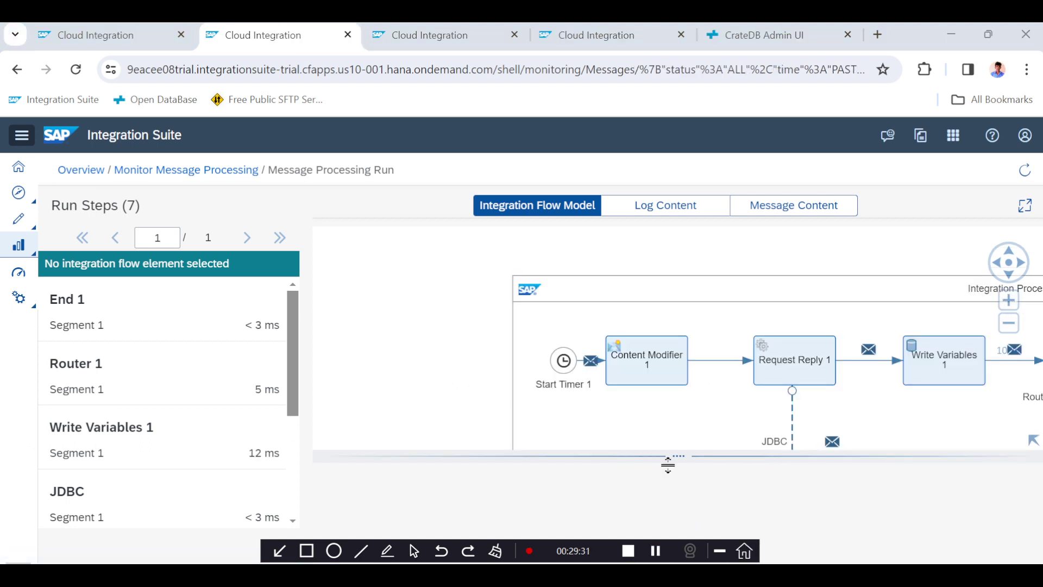
pyautogui.scroll(-2, 610, 332)
pyautogui.scroll(-3, 608, 331)
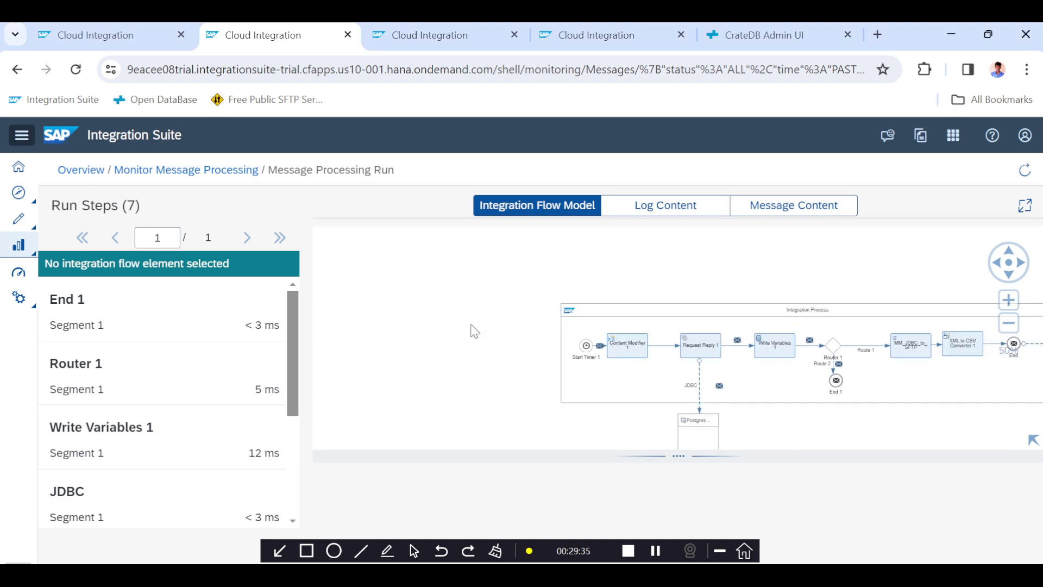
pyautogui.moveTo(472, 328); pyautogui.dragTo(393, 320)
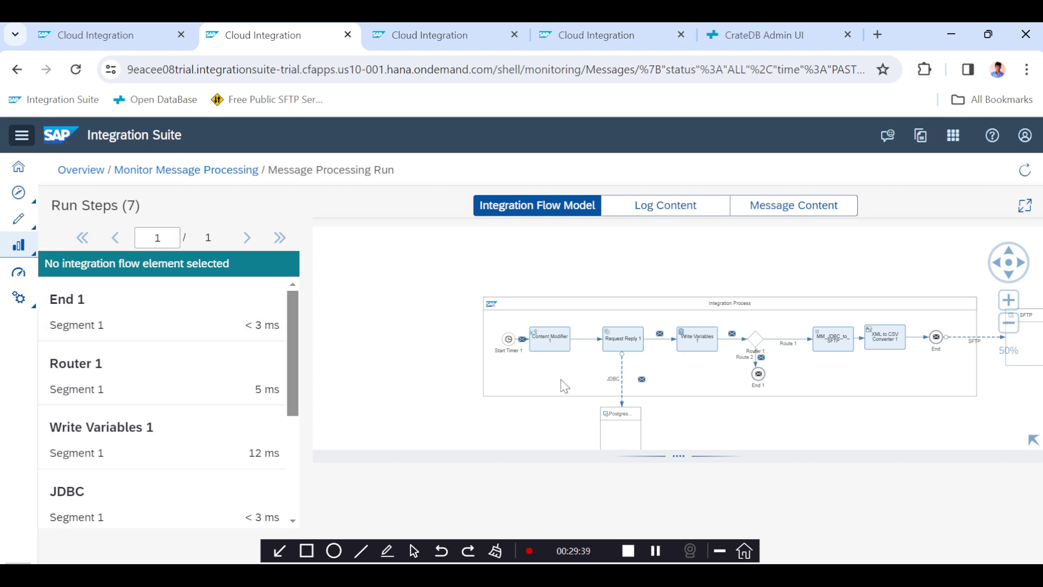
# Open Route 1 in the integration flow editor and change its XML condition to count(//row) > 0.
pyautogui.click(731, 43)
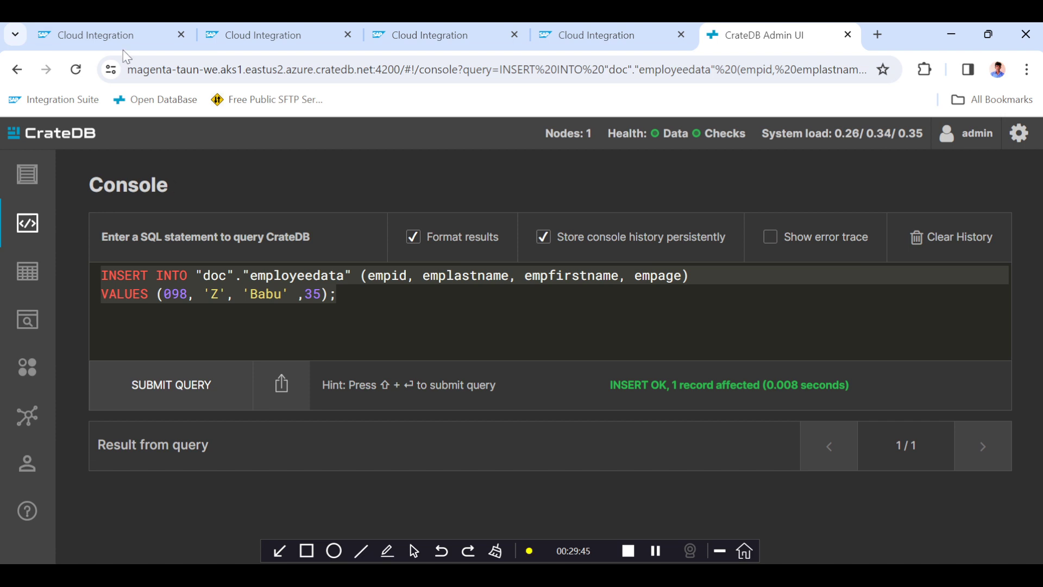
pyautogui.click(95, 35)
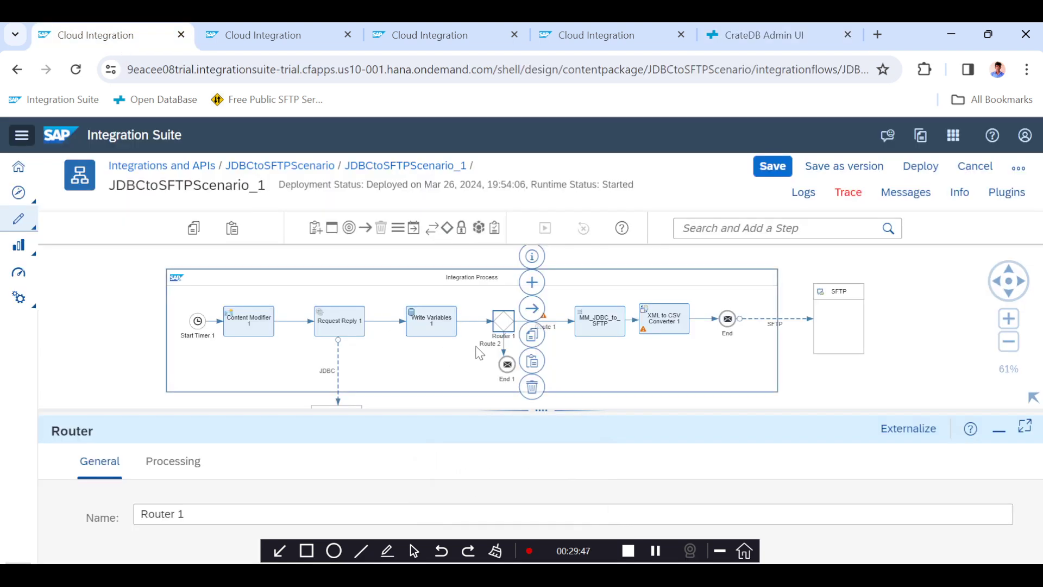
pyautogui.click(562, 326)
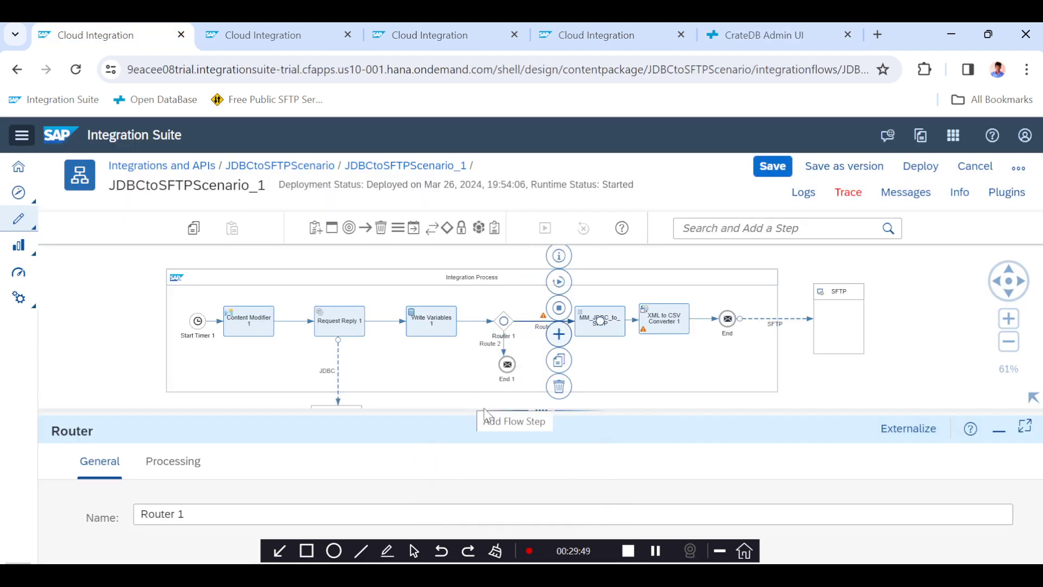
pyautogui.moveTo(524, 411); pyautogui.dragTo(493, 312)
pyautogui.click(196, 372)
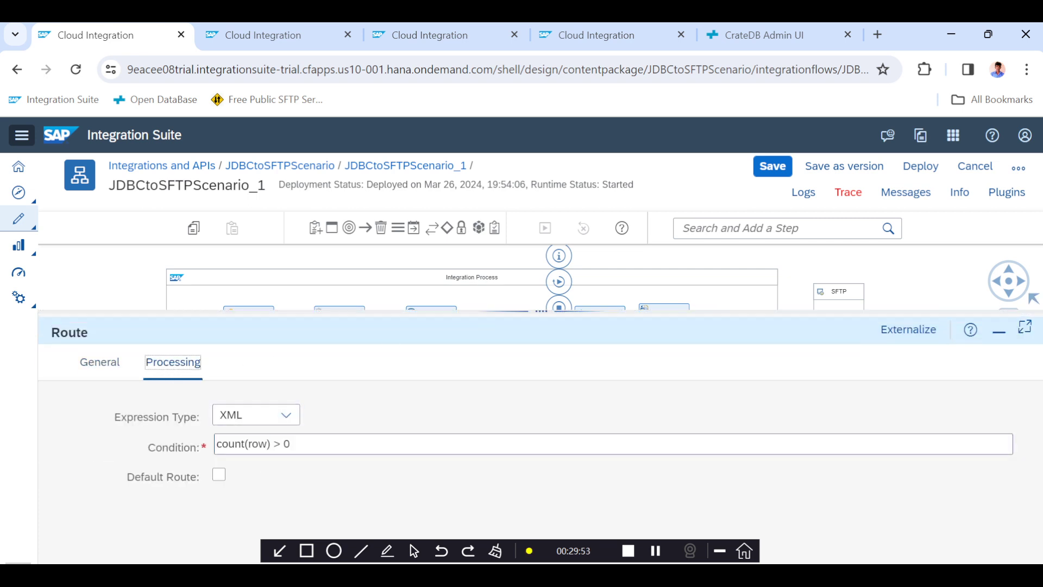
pyautogui.click(248, 444)
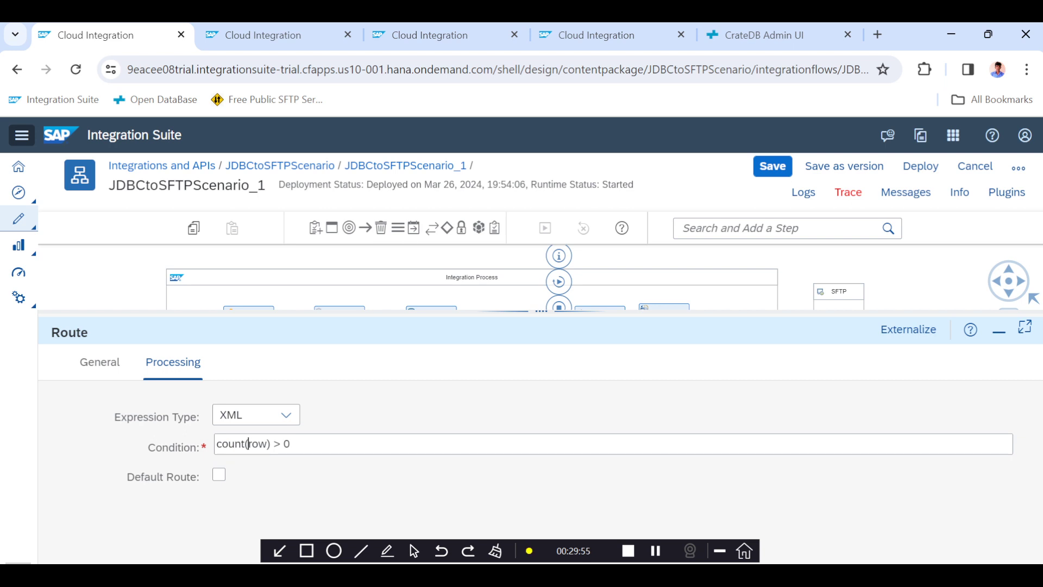
pyautogui.write('//')
# Browse the Notepad++ files to check the record XML and query notes.
pyautogui.moveTo(541, 311); pyautogui.dragTo(538, 420)
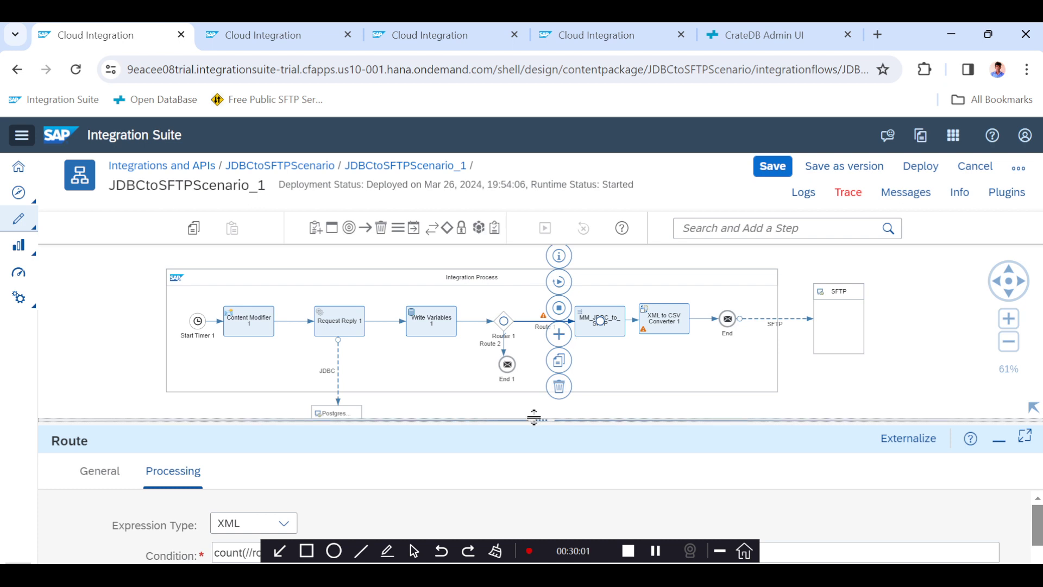
pyautogui.moveTo(534, 417); pyautogui.dragTo(537, 300)
pyautogui.doubleClick(264, 433)
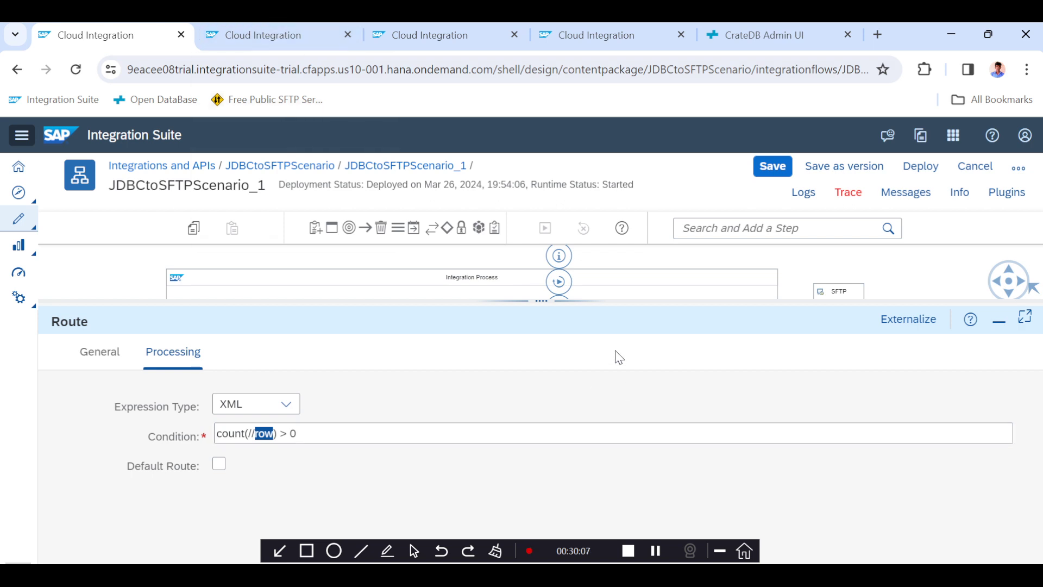
pyautogui.hotkey('alt', 'Tab')
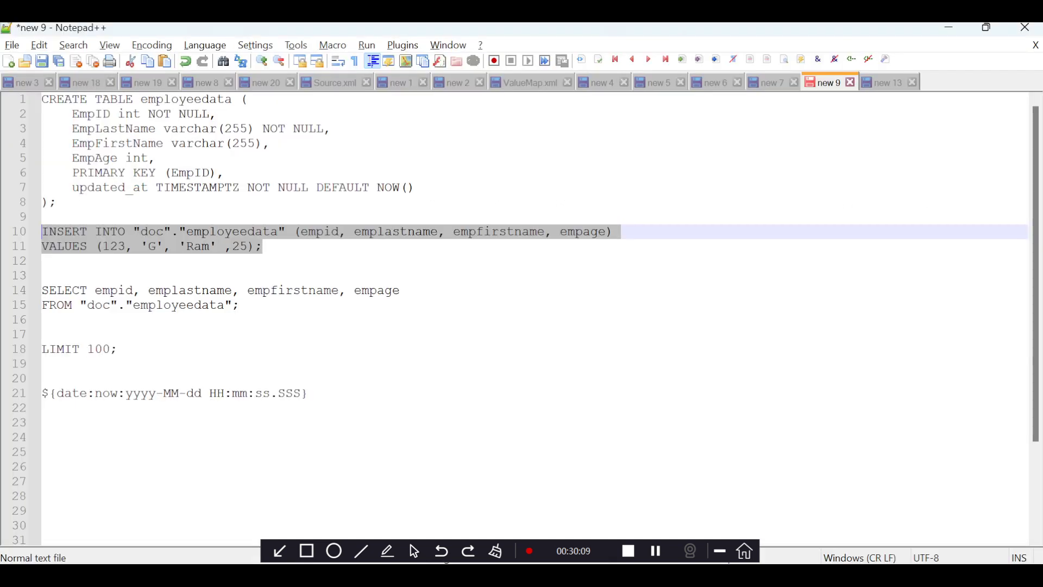
pyautogui.click(887, 83)
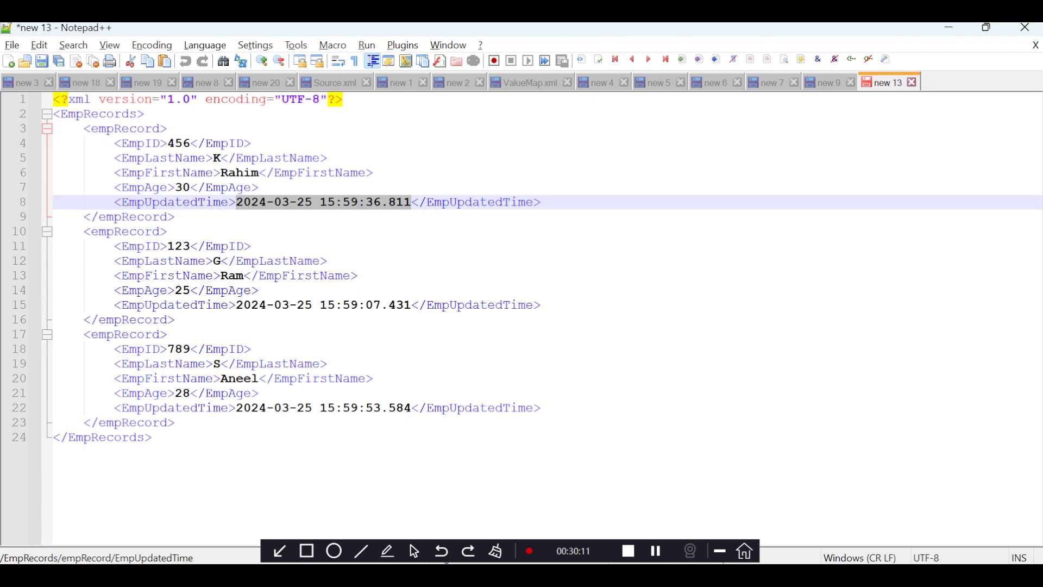
pyautogui.click(774, 84)
pyautogui.click(716, 85)
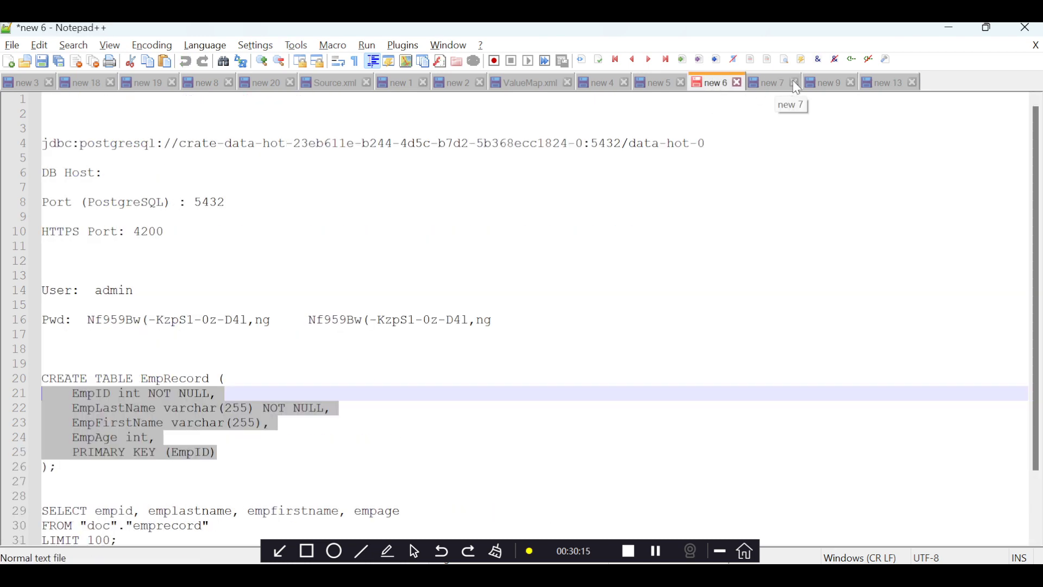
pyautogui.click(828, 84)
pyautogui.click(891, 87)
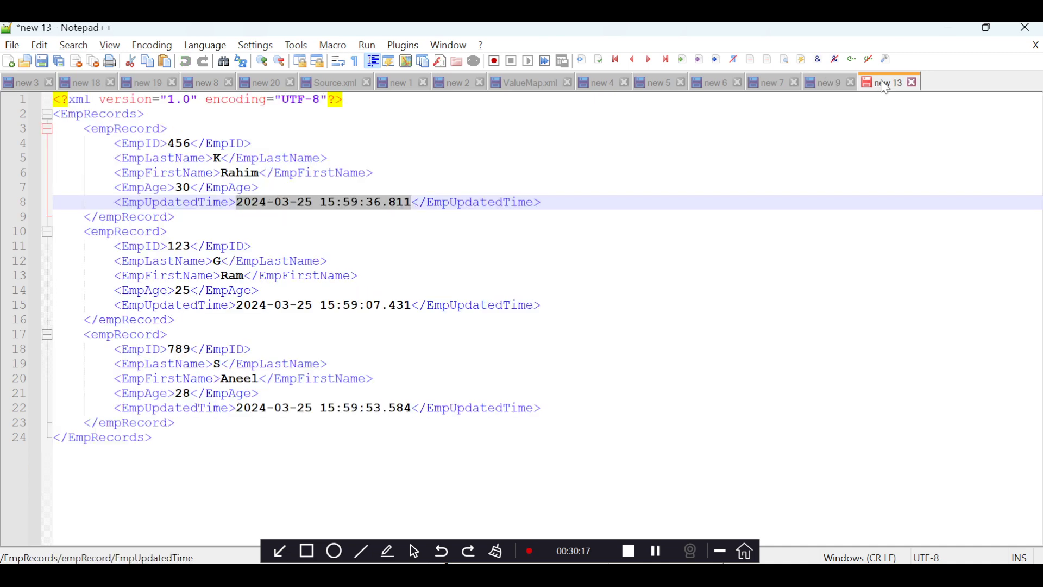
pyautogui.hotkey('alt', 'Tab')
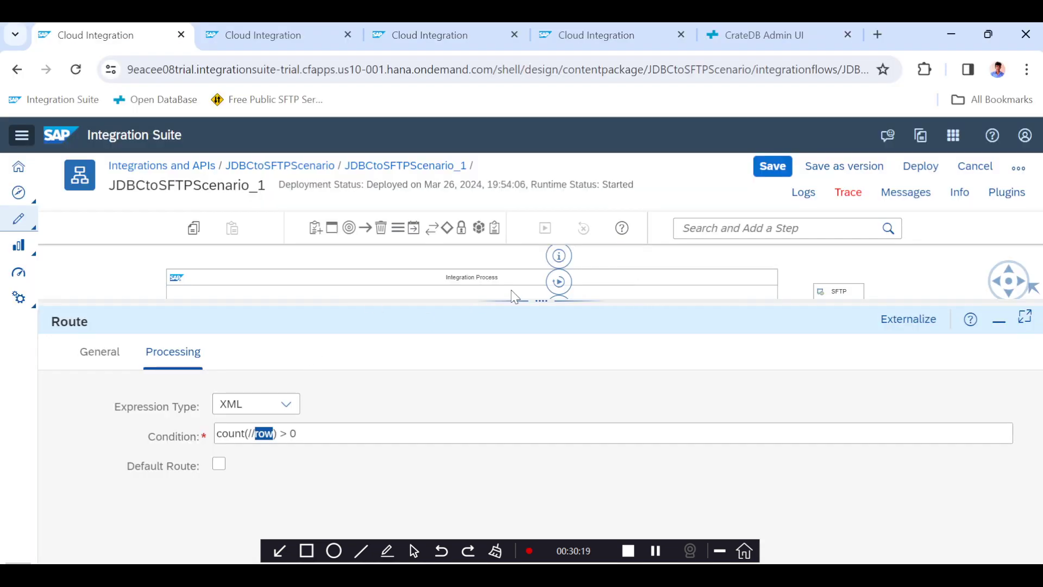
# Open the MM_JDBC_to_SFTP mapping to inspect the source row structure, then return to the integration flow.
pyautogui.moveTo(516, 300); pyautogui.dragTo(491, 395)
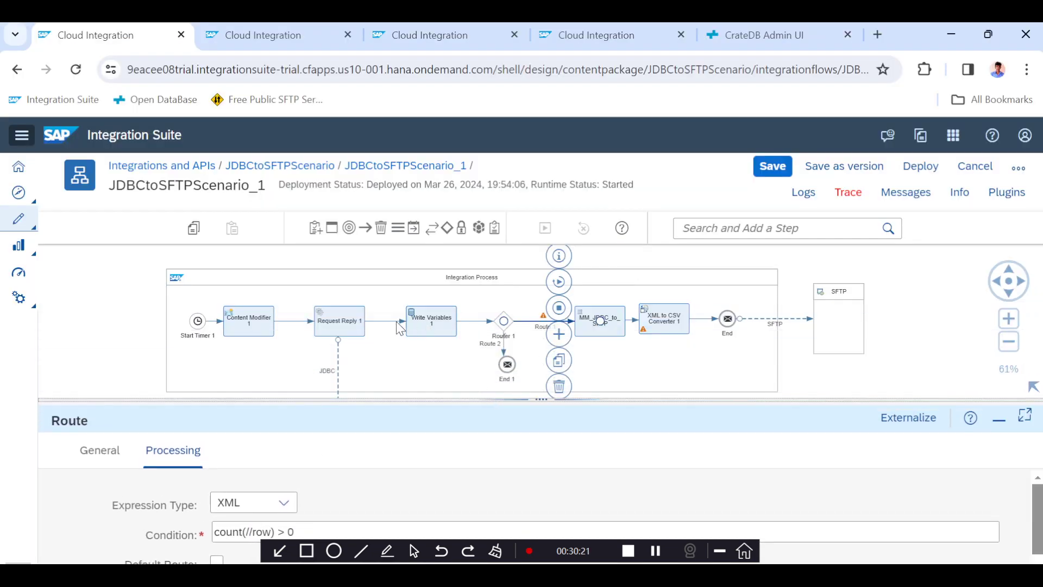
pyautogui.click(605, 332)
pyautogui.moveTo(547, 395); pyautogui.dragTo(542, 290)
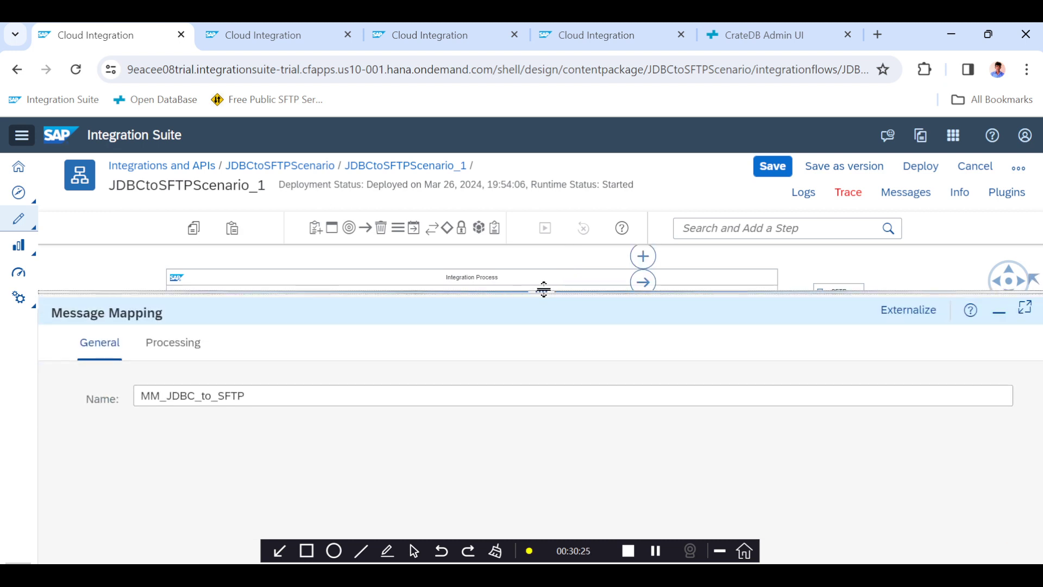
pyautogui.click(178, 344)
pyautogui.click(282, 426)
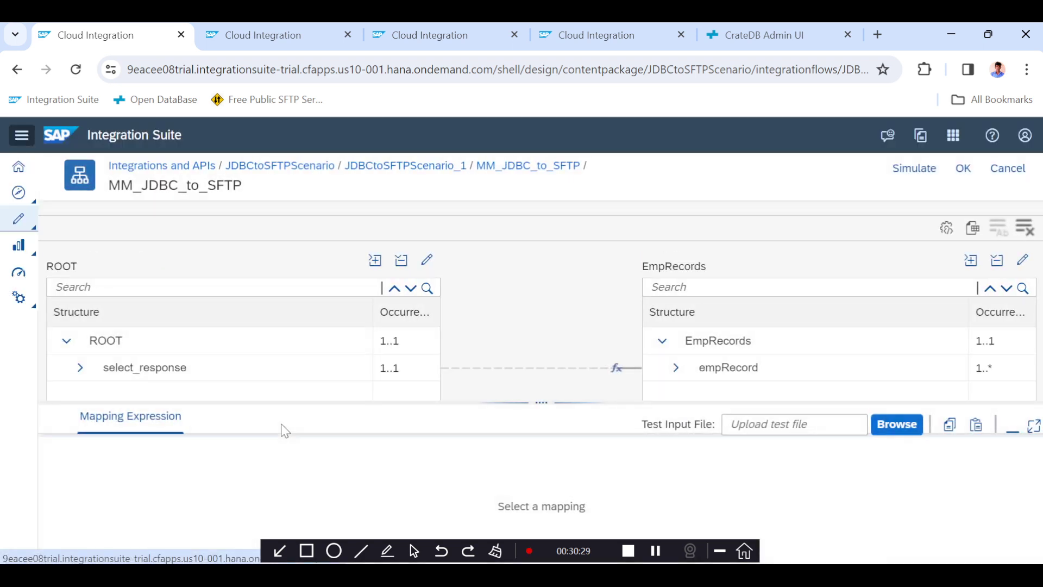
pyautogui.click(80, 374)
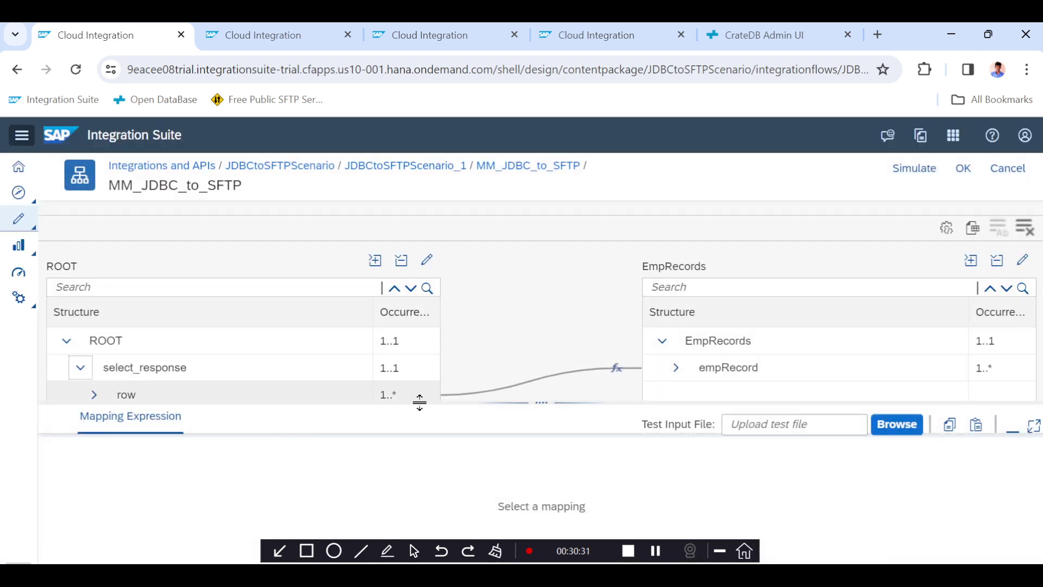
pyautogui.moveTo(458, 402); pyautogui.dragTo(449, 443)
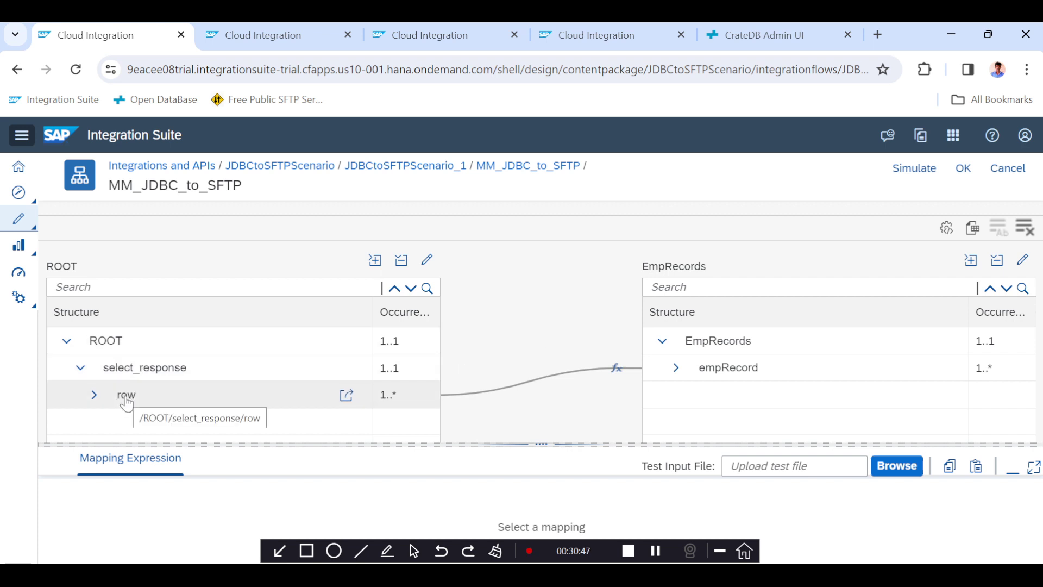
pyautogui.click(455, 167)
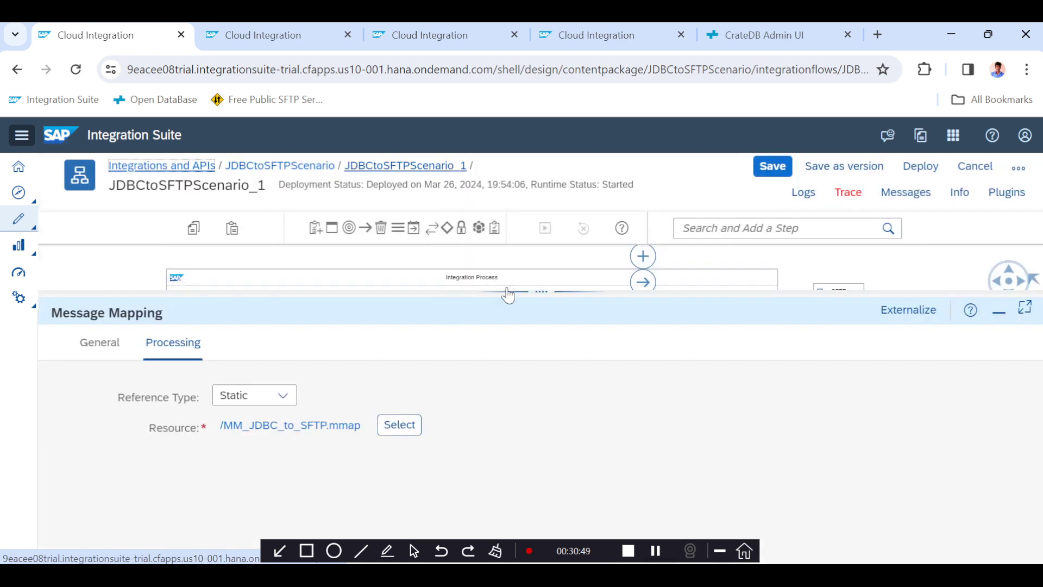
# Review Route 1's processing condition and save the integration flow.
pyautogui.moveTo(507, 295); pyautogui.dragTo(508, 375)
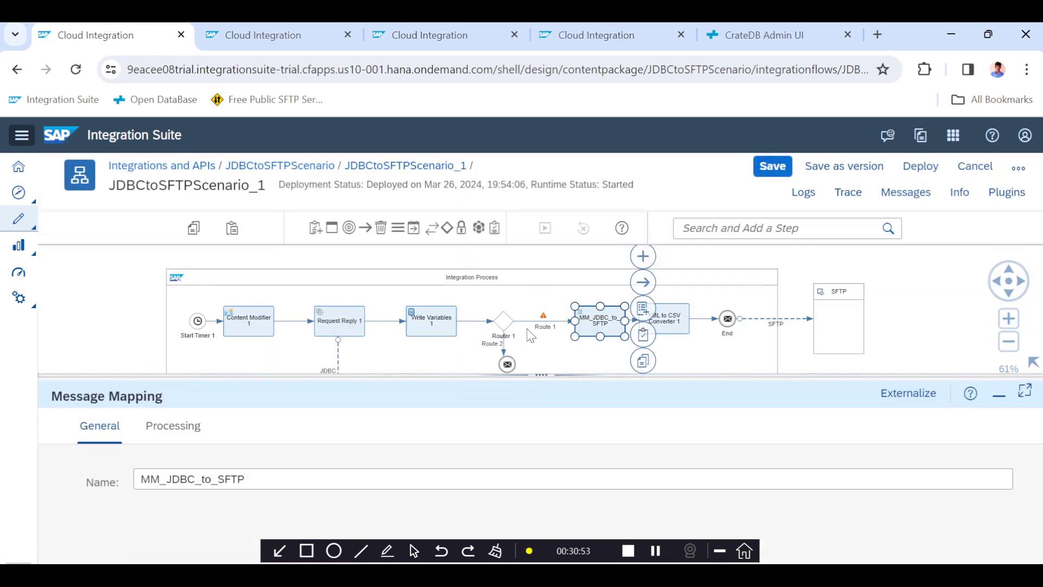
pyautogui.click(551, 331)
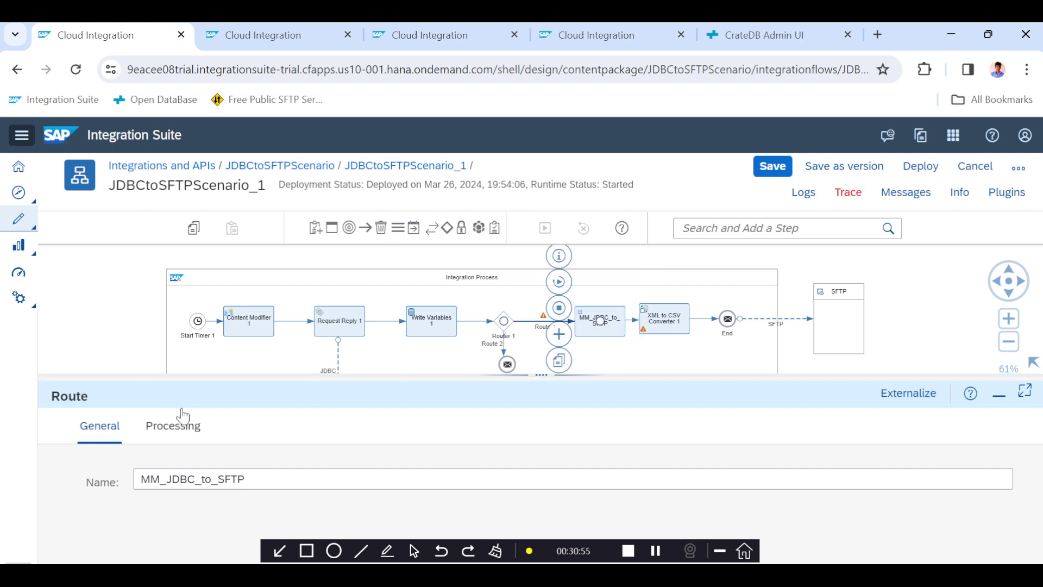
pyautogui.click(173, 425)
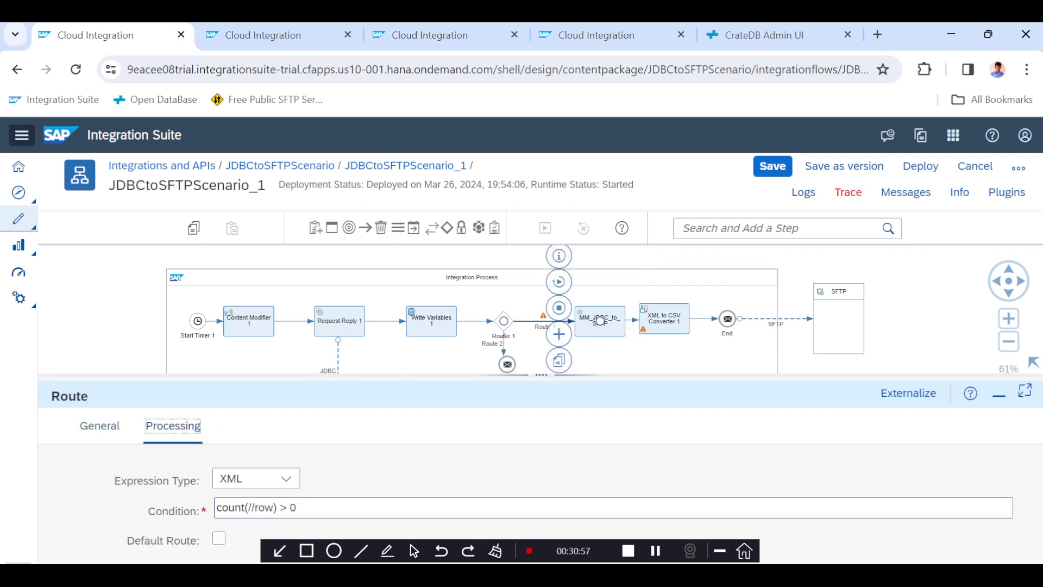
pyautogui.click(775, 163)
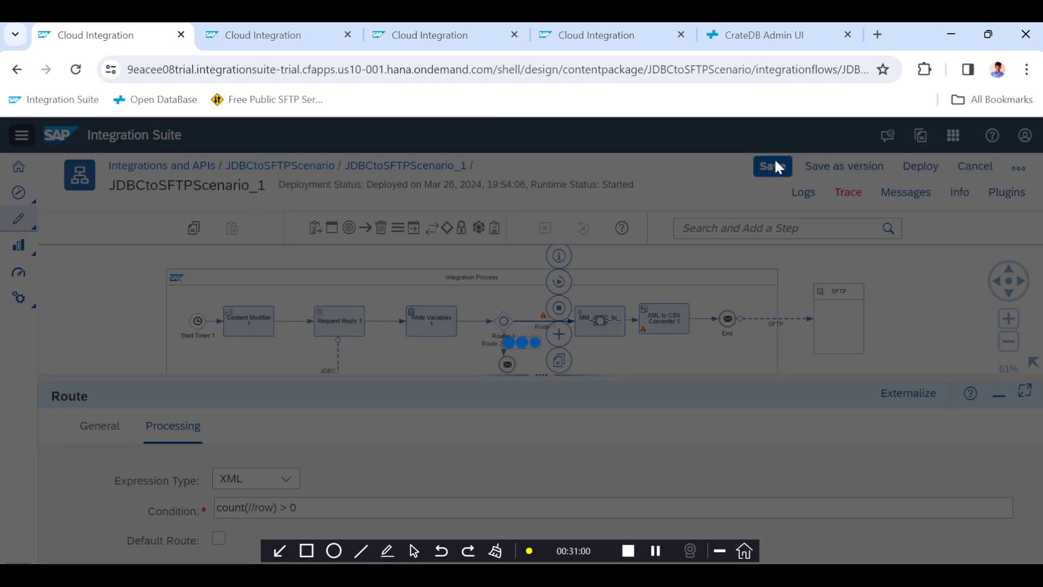
# In the CrateDB console, insert a new employeedata row with empid 054, new last and first names, and empage 22.
pyautogui.click(747, 35)
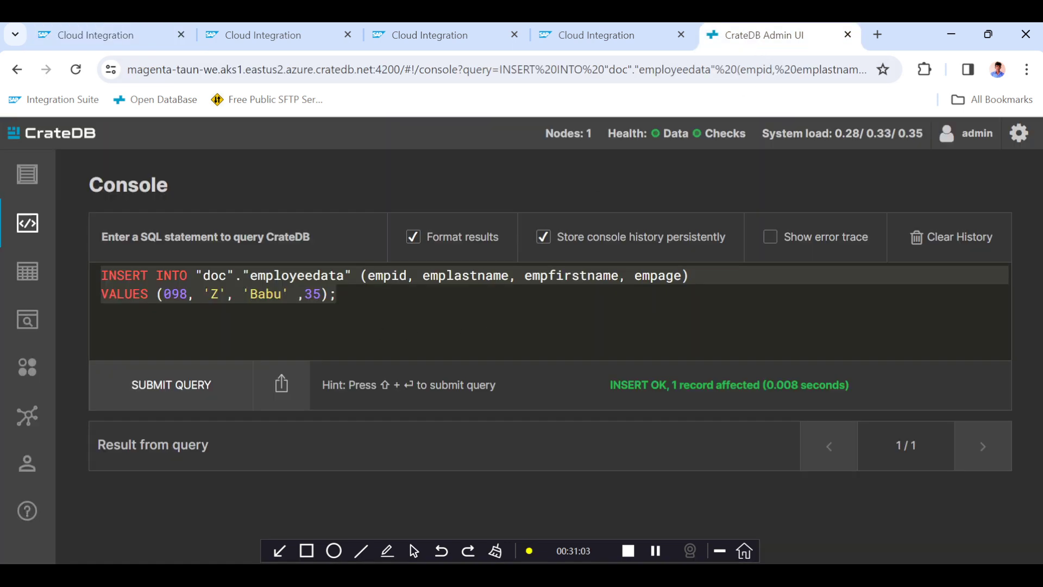
pyautogui.doubleClick(266, 294)
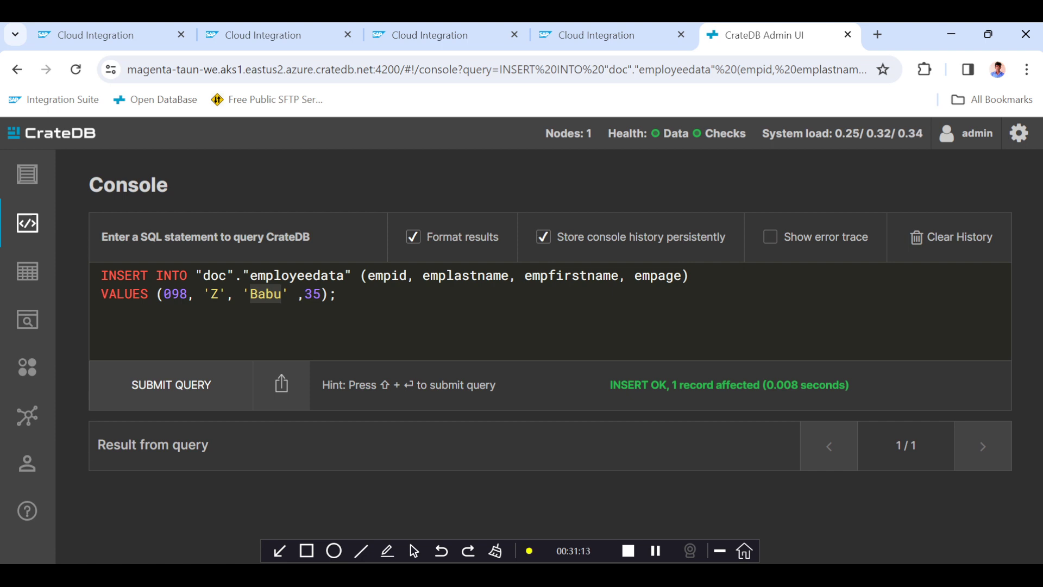
pyautogui.write('A')
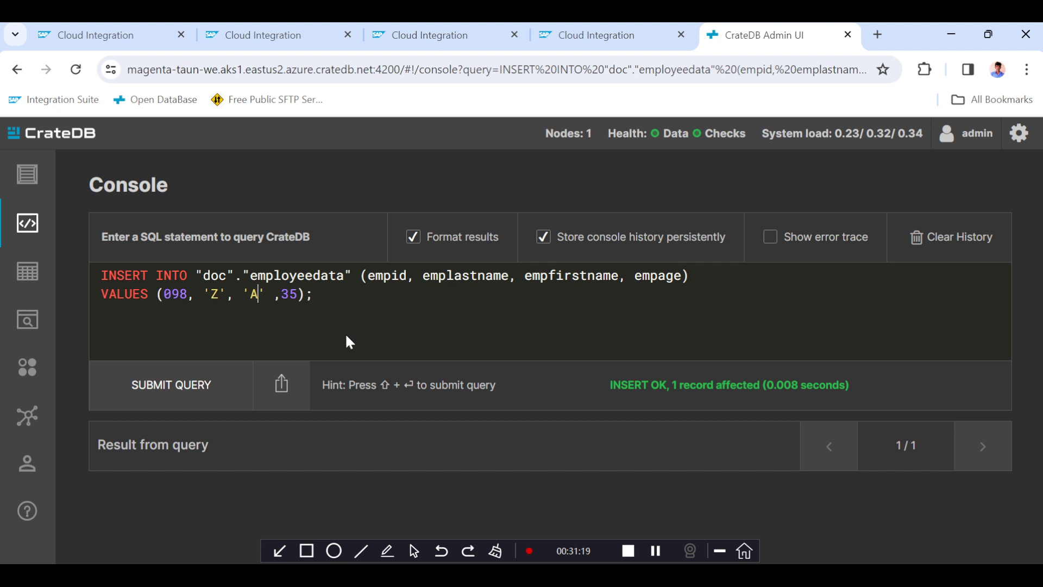
pyautogui.press('BackSpace')
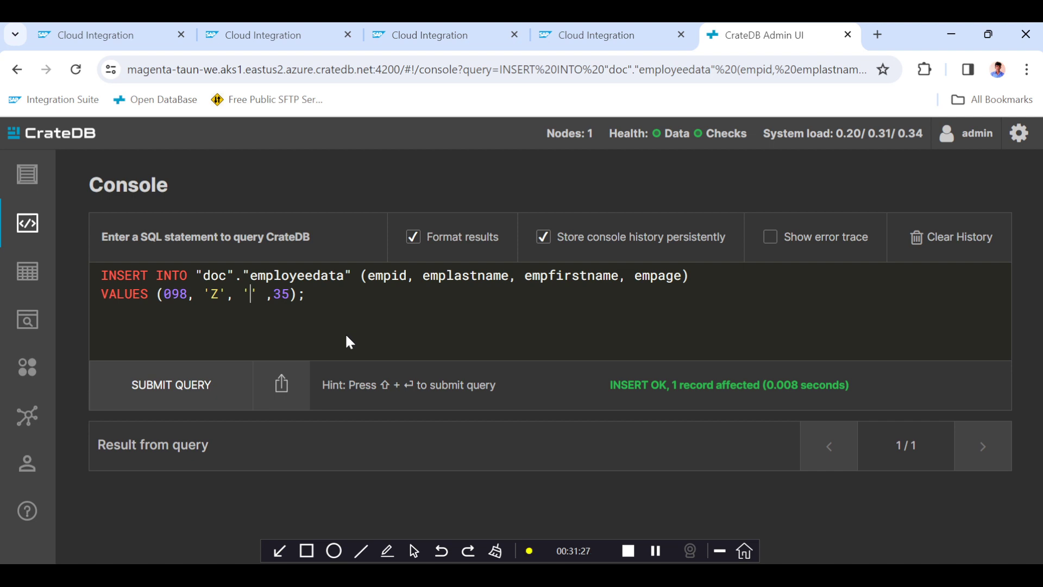
pyautogui.write('Varshi')
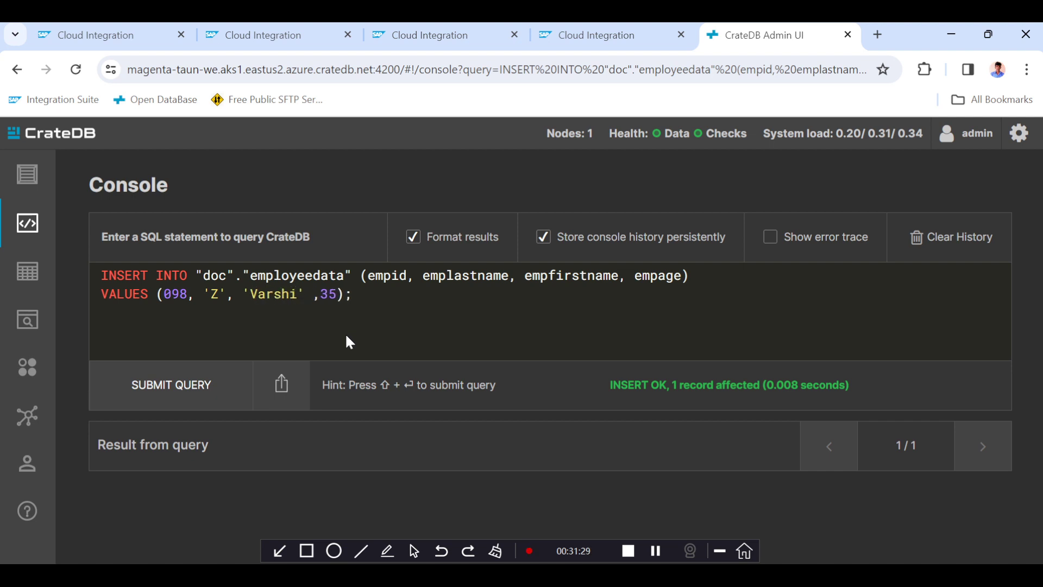
pyautogui.doubleClick(328, 294)
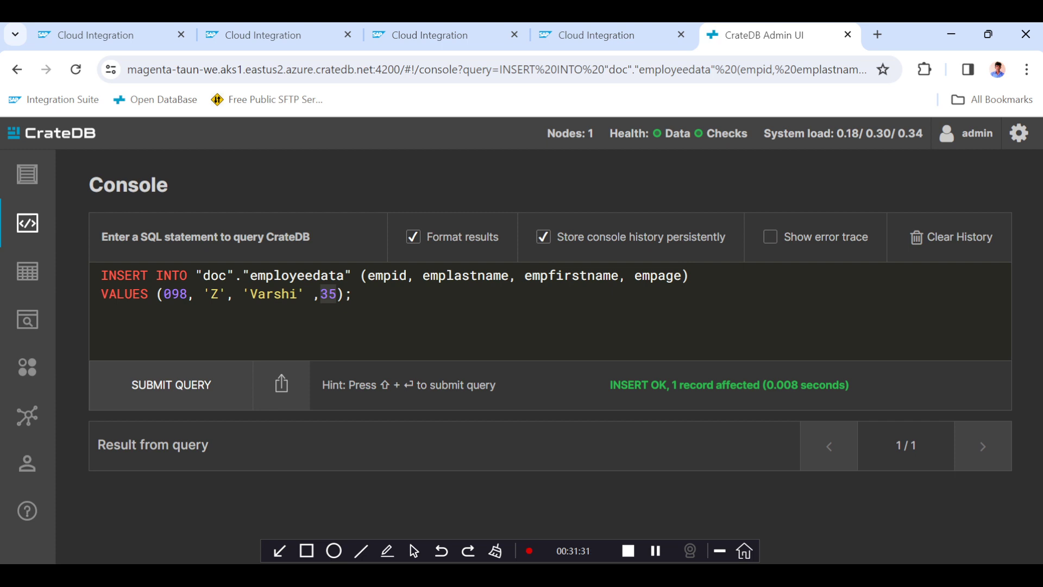
pyautogui.write('232')
pyautogui.press('BackSpace')
pyautogui.write('22')
pyautogui.click(227, 293)
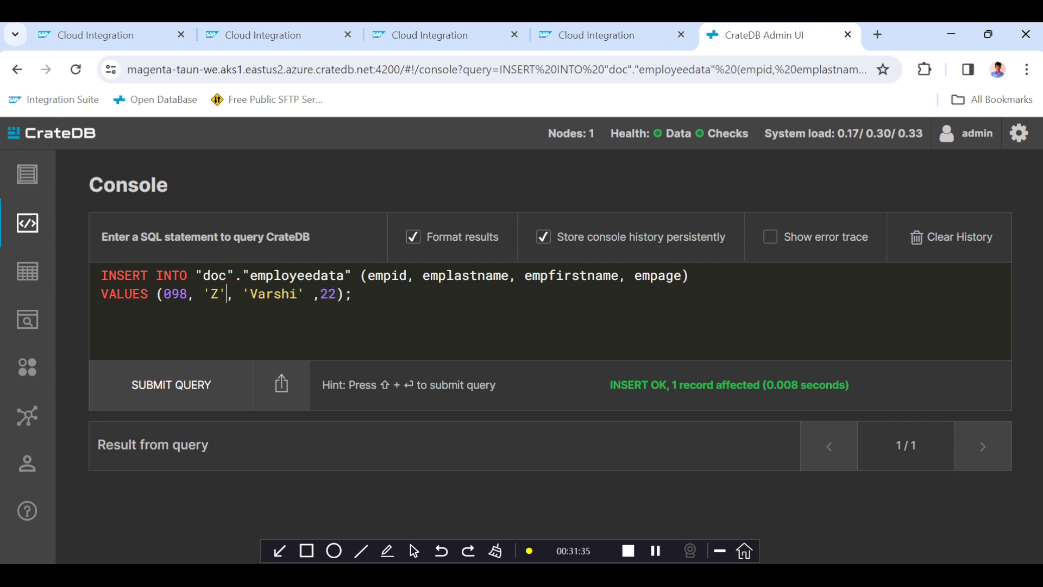
pyautogui.press('BackSpace')
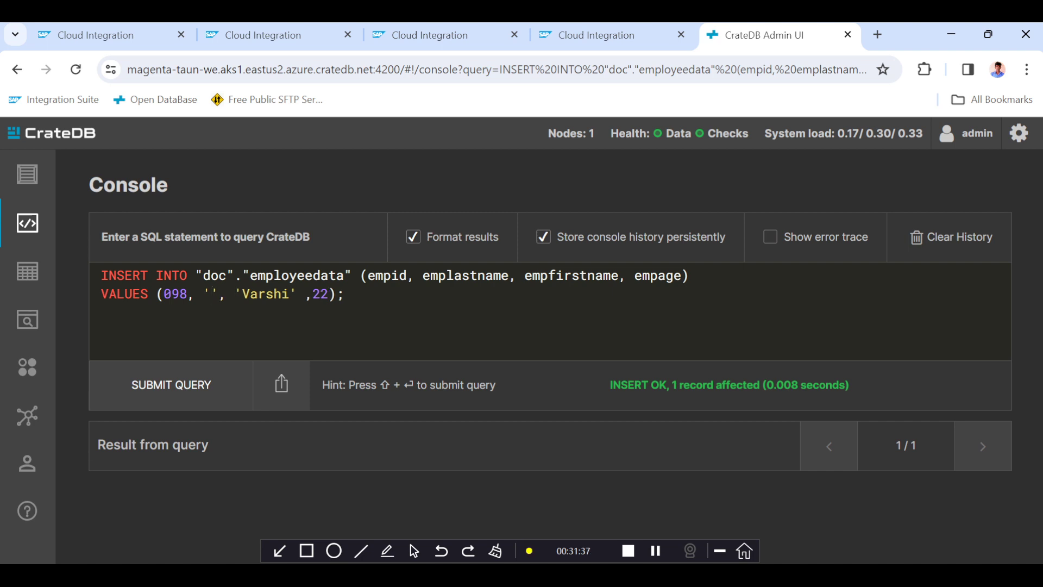
pyautogui.write('H')
pyautogui.doubleClick(179, 294)
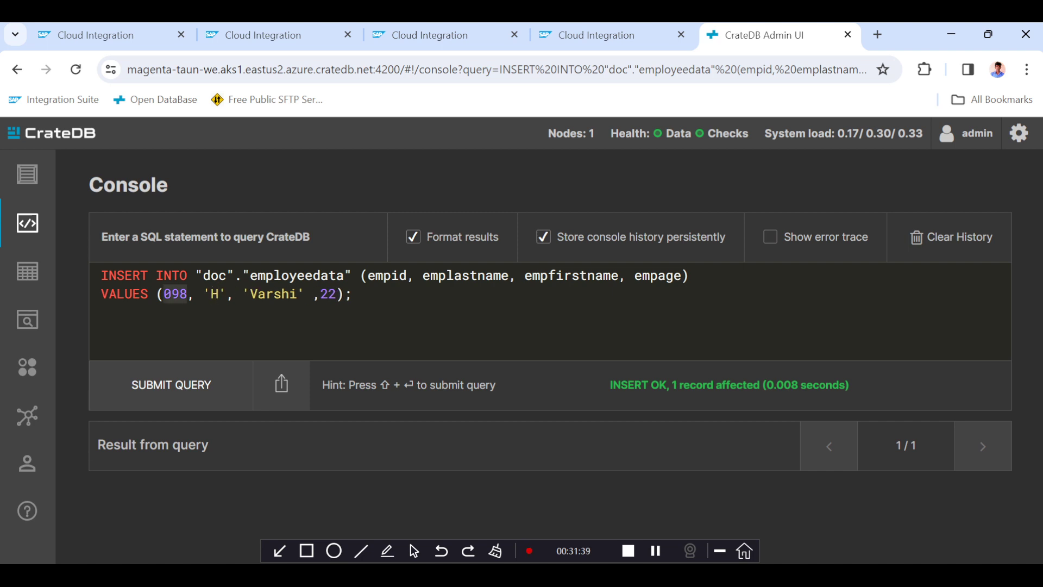
pyautogui.write('054')
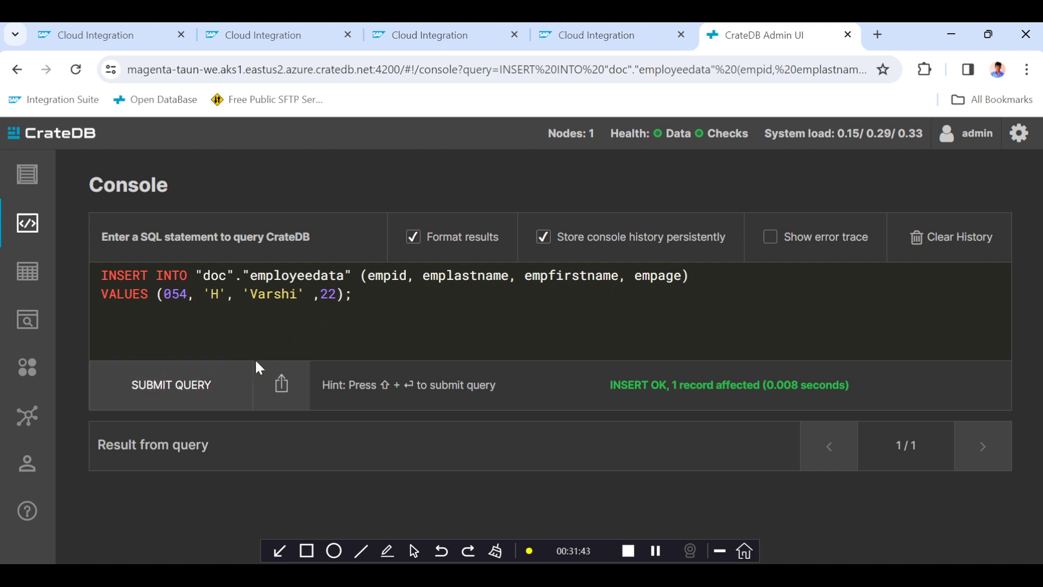
pyautogui.click(174, 398)
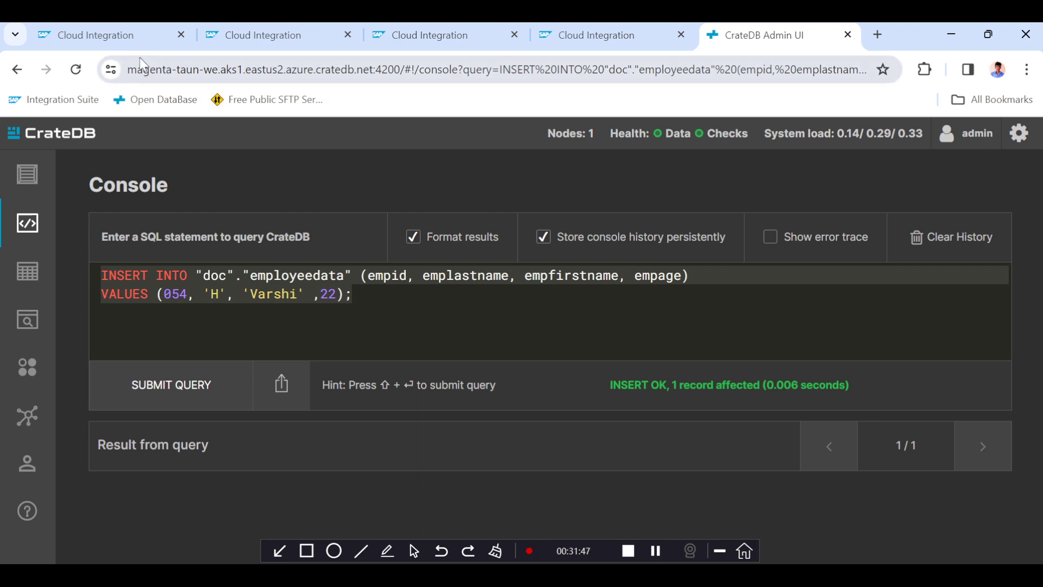
# Save the JDBCtoSFTPScenario_1 integration flow and activate trace.
pyautogui.click(113, 34)
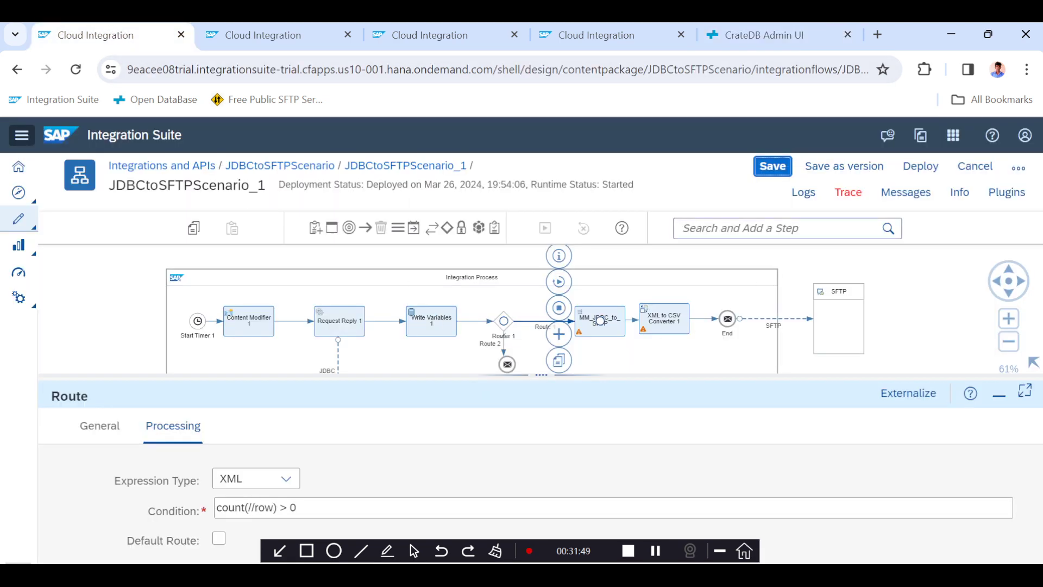
pyautogui.click(768, 168)
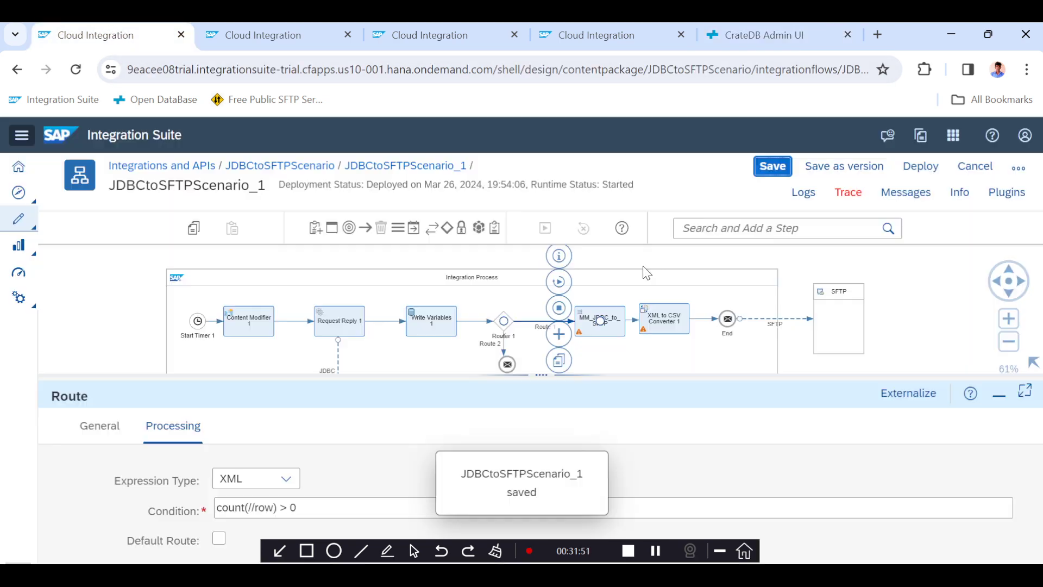
pyautogui.click(839, 197)
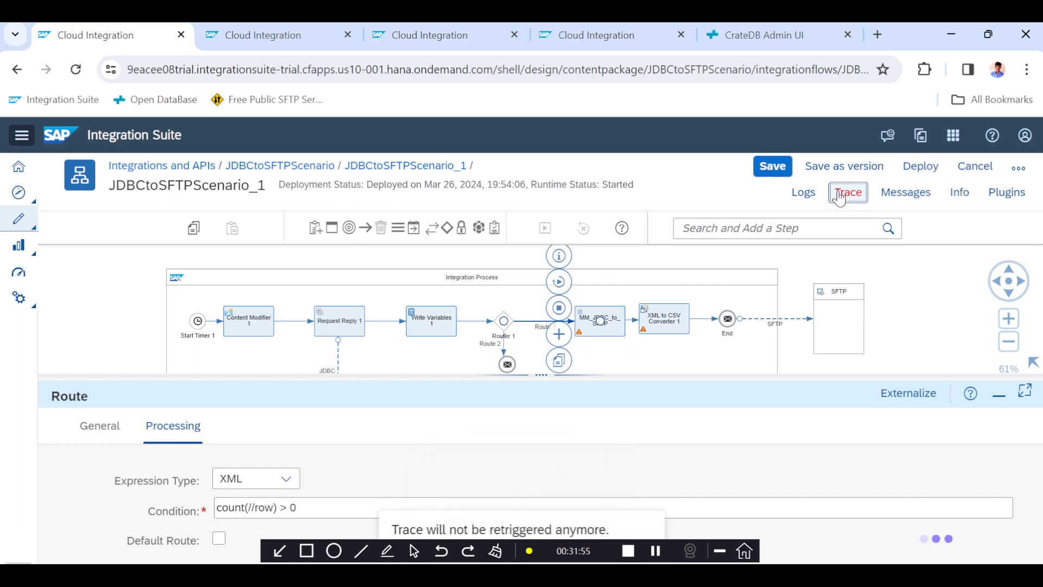
# Deploy the integration flow on the Cloud Integration runtime profile.
pyautogui.click(911, 169)
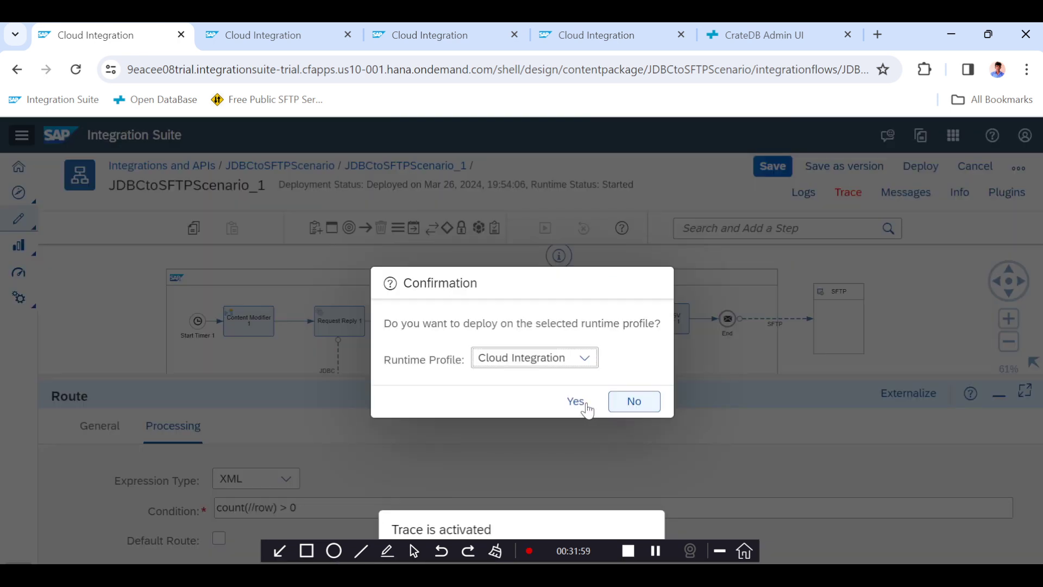
pyautogui.click(579, 402)
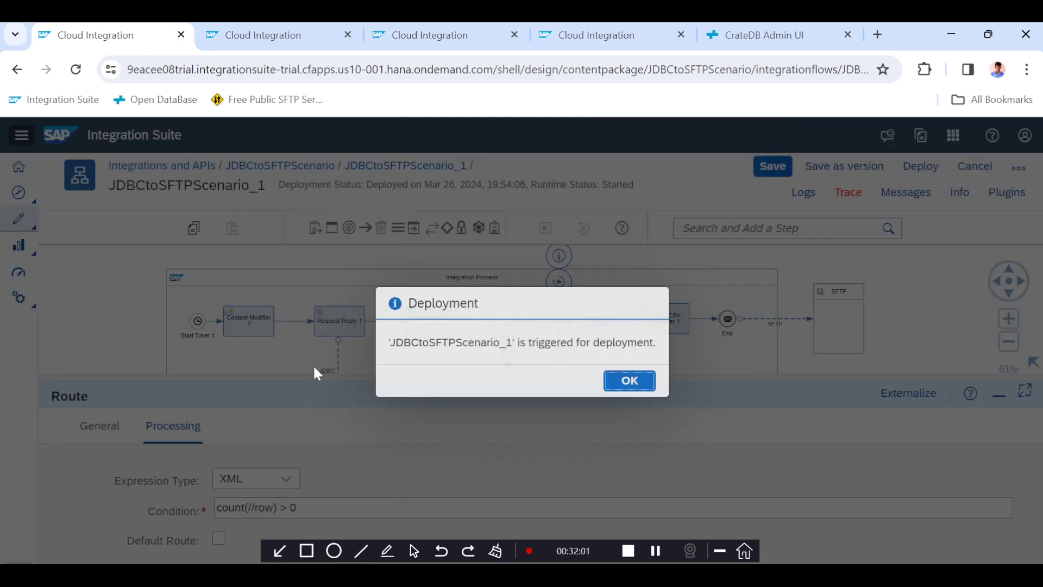
pyautogui.click(630, 380)
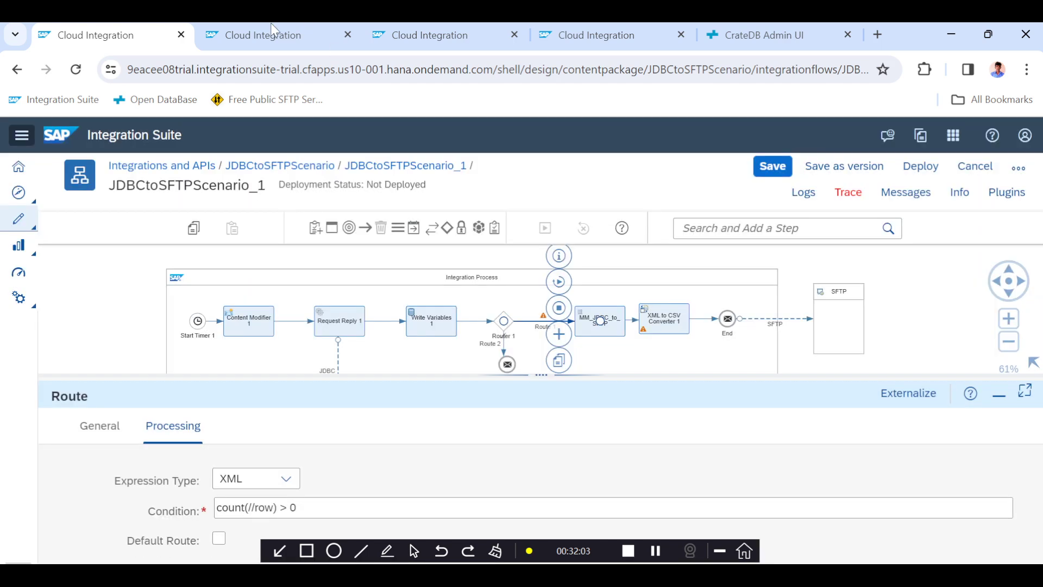
# Refresh message processing monitoring and open the latest JDBCtoSFTPScenario_1 run's traced steps.
pyautogui.click(276, 35)
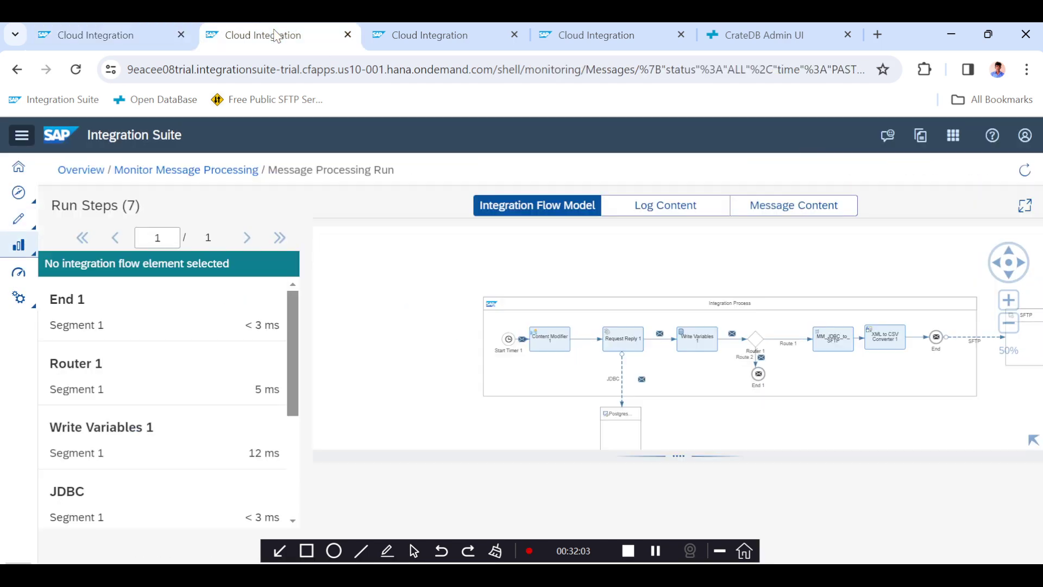
pyautogui.click(225, 170)
pyautogui.click(429, 324)
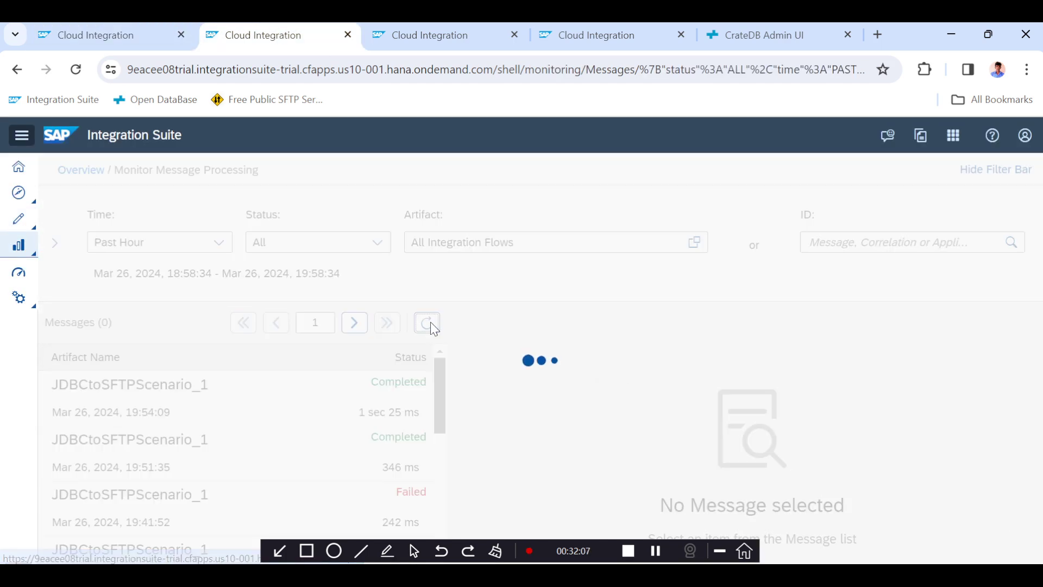
pyautogui.click(401, 389)
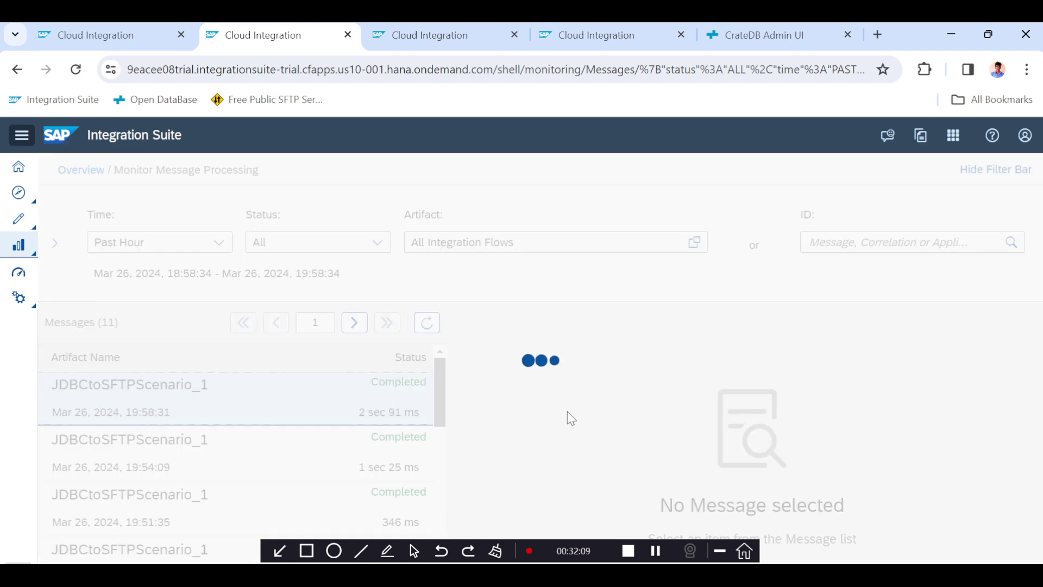
pyautogui.scroll(-5, 567, 411)
pyautogui.scroll(-3, 567, 412)
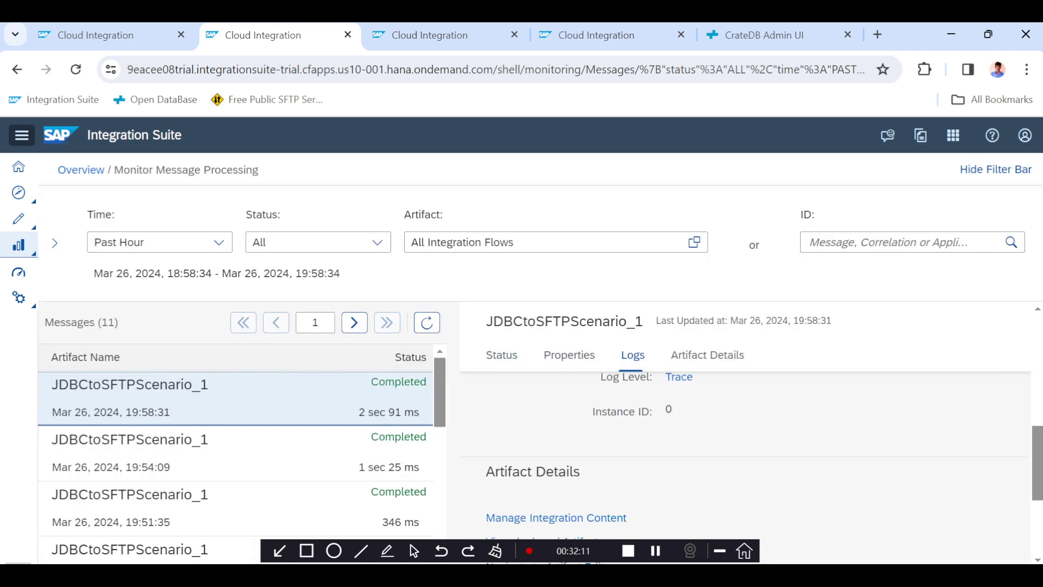
pyautogui.scroll(1, 703, 415)
pyautogui.click(680, 404)
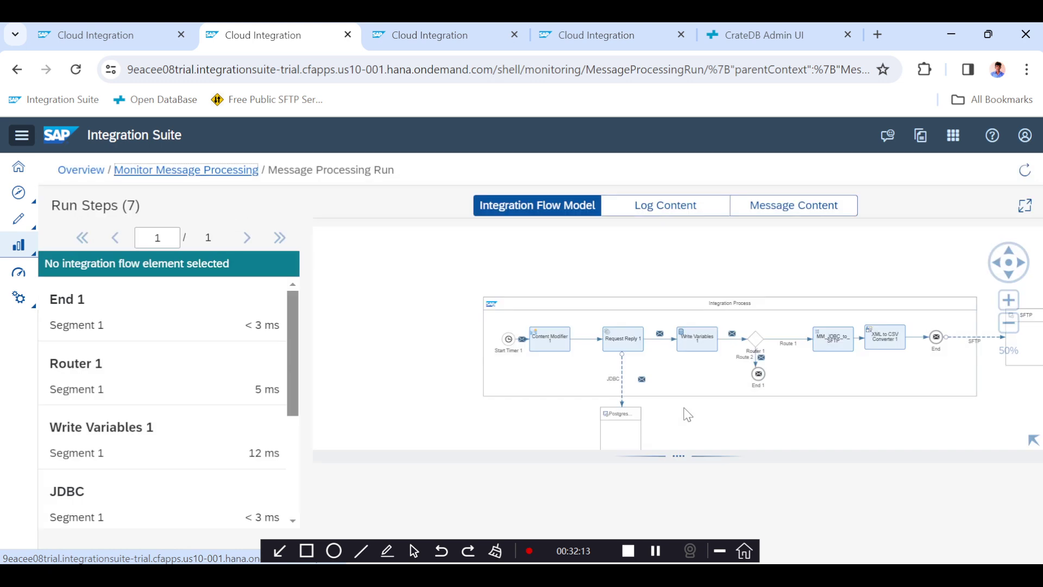
pyautogui.click(654, 553)
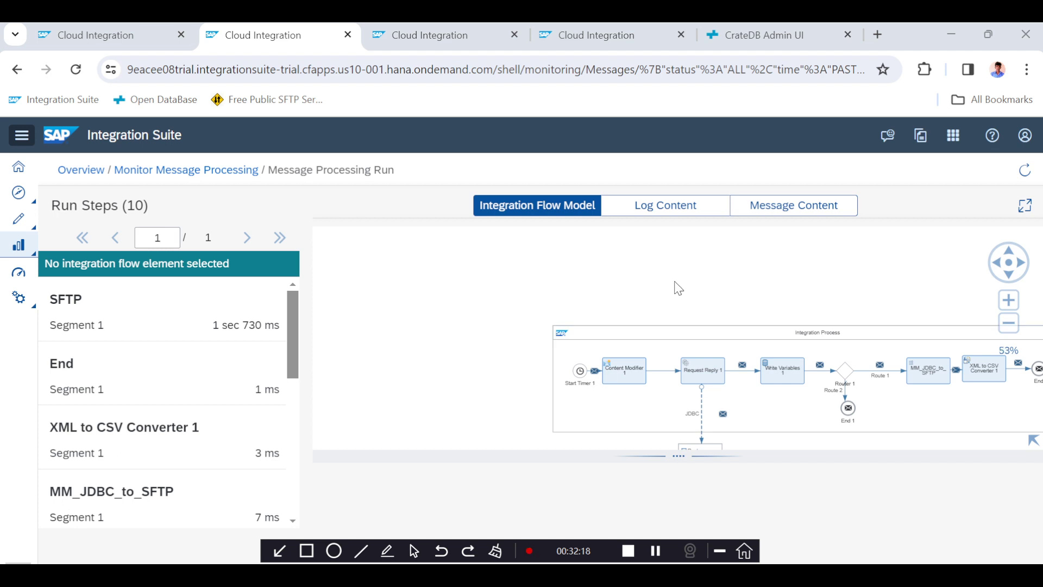
# Inspect the message payload arriving at the End step of the latest run.
pyautogui.moveTo(674, 281); pyautogui.dragTo(524, 262)
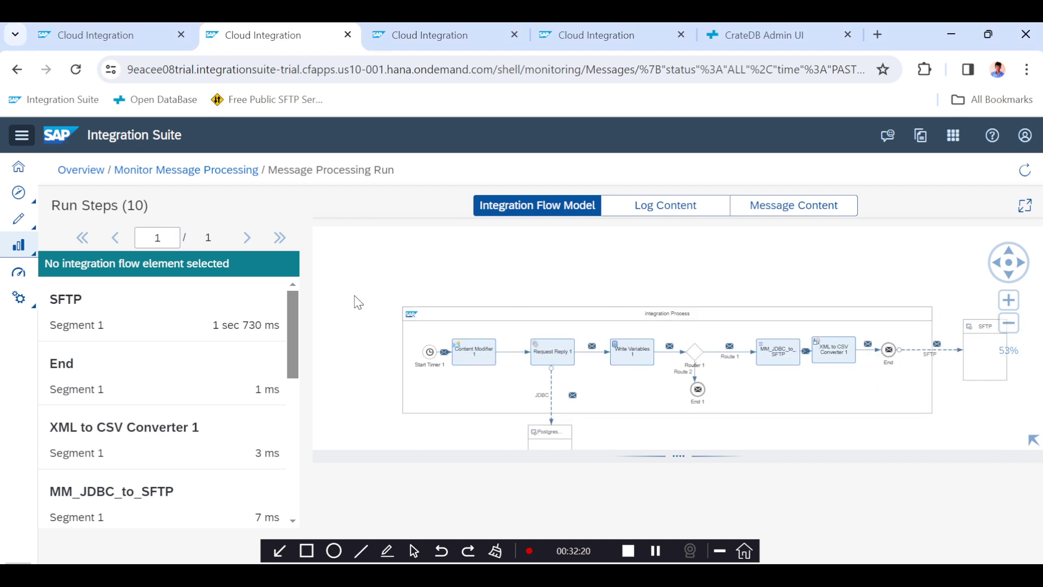
pyautogui.click(142, 365)
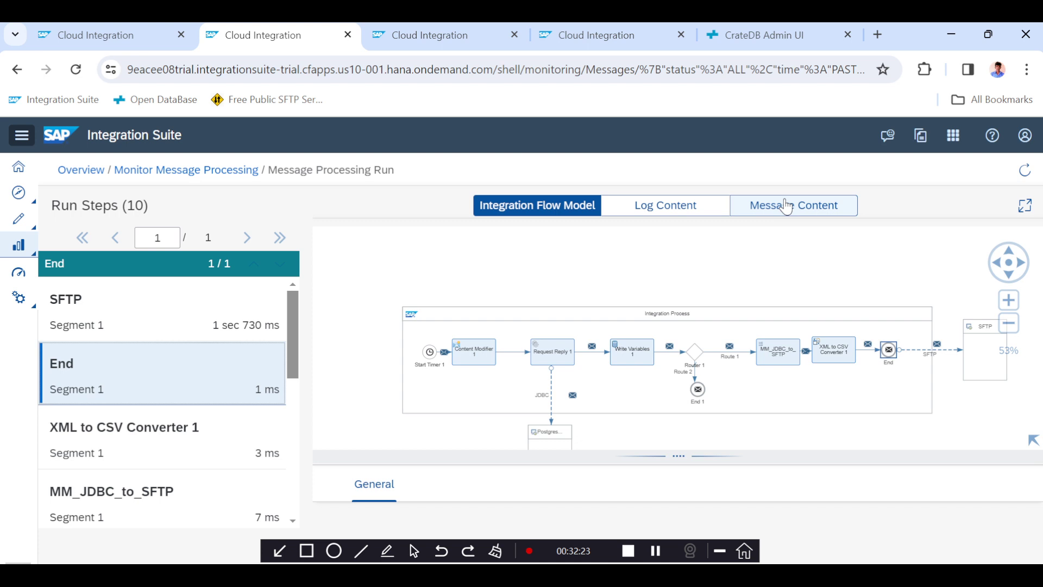
pyautogui.click(785, 207)
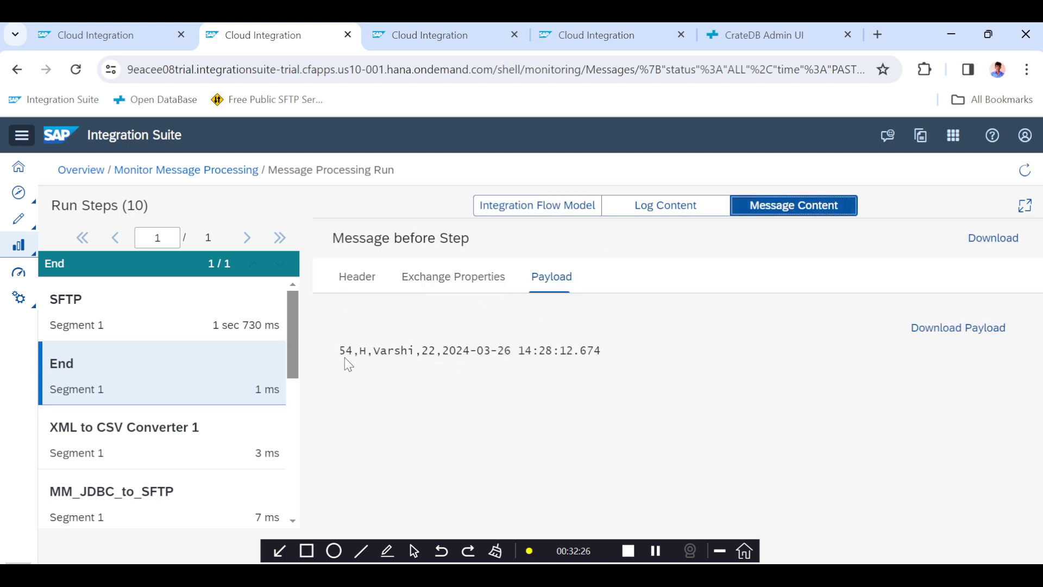
pyautogui.doubleClick(342, 351)
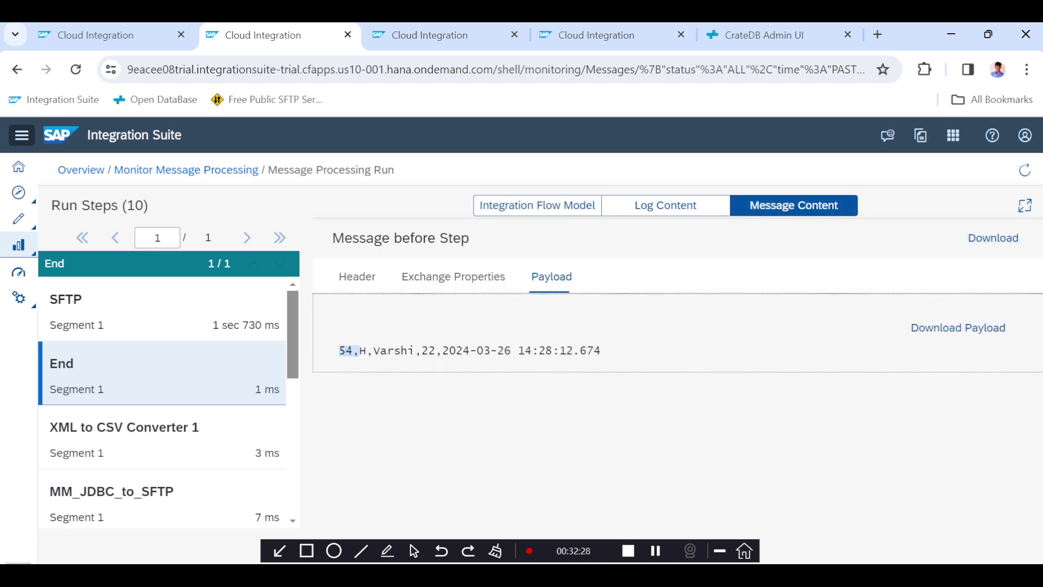
pyautogui.click(389, 351)
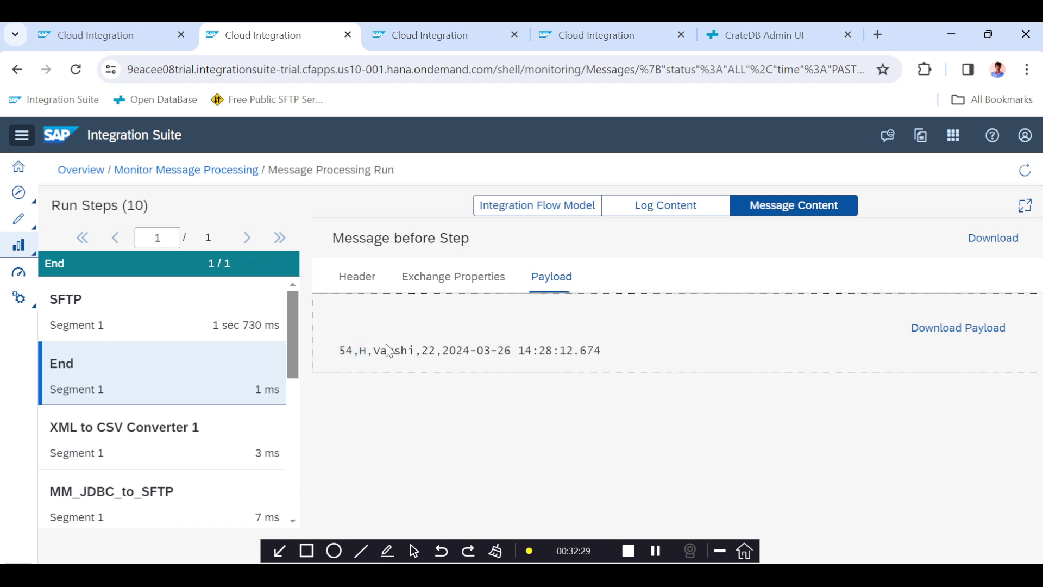
pyautogui.click(733, 36)
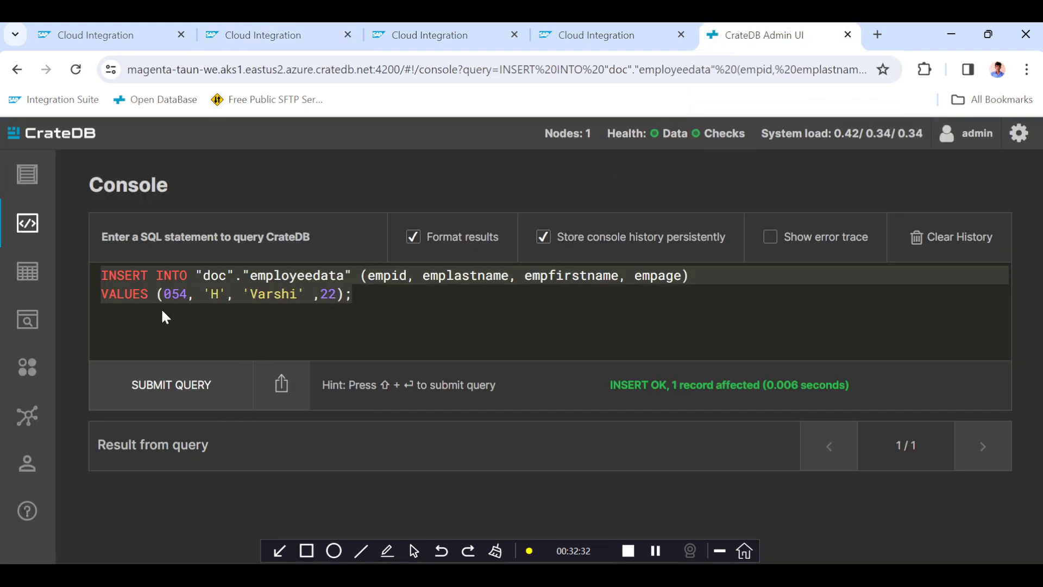
pyautogui.click(123, 39)
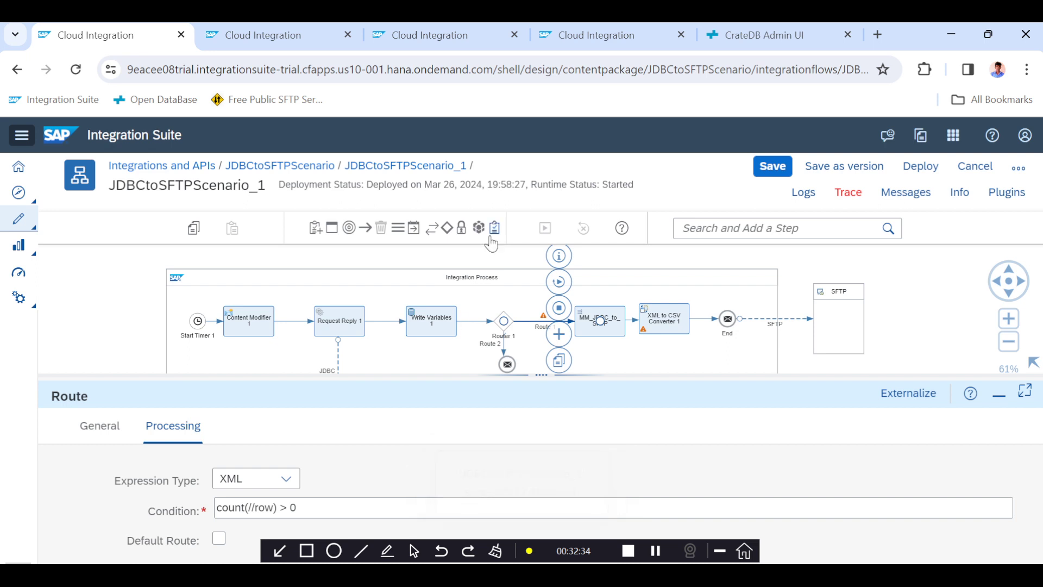
pyautogui.click(312, 48)
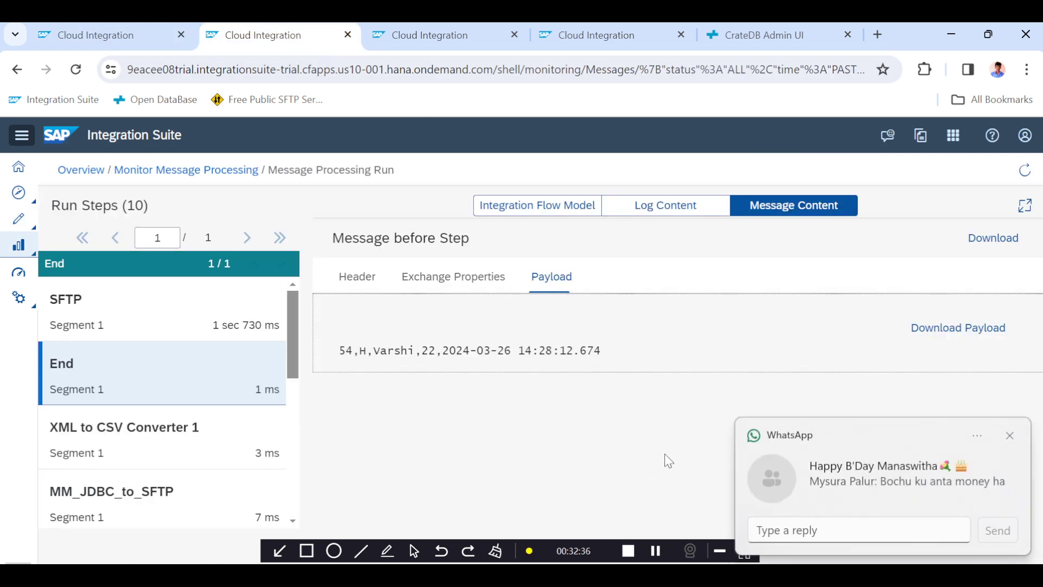
pyautogui.click(1012, 437)
pyautogui.click(107, 40)
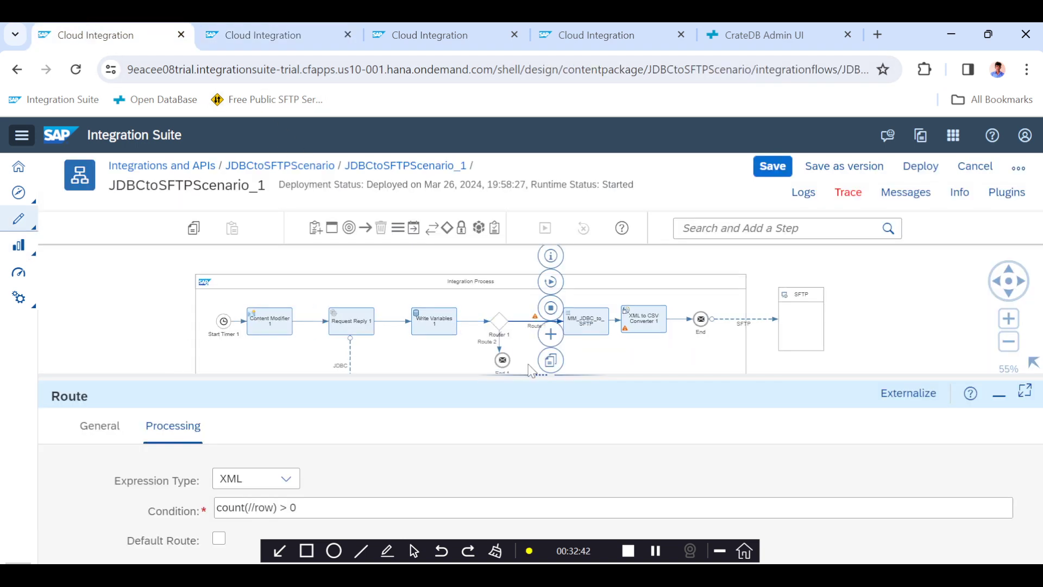
pyautogui.moveTo(540, 375); pyautogui.dragTo(540, 445)
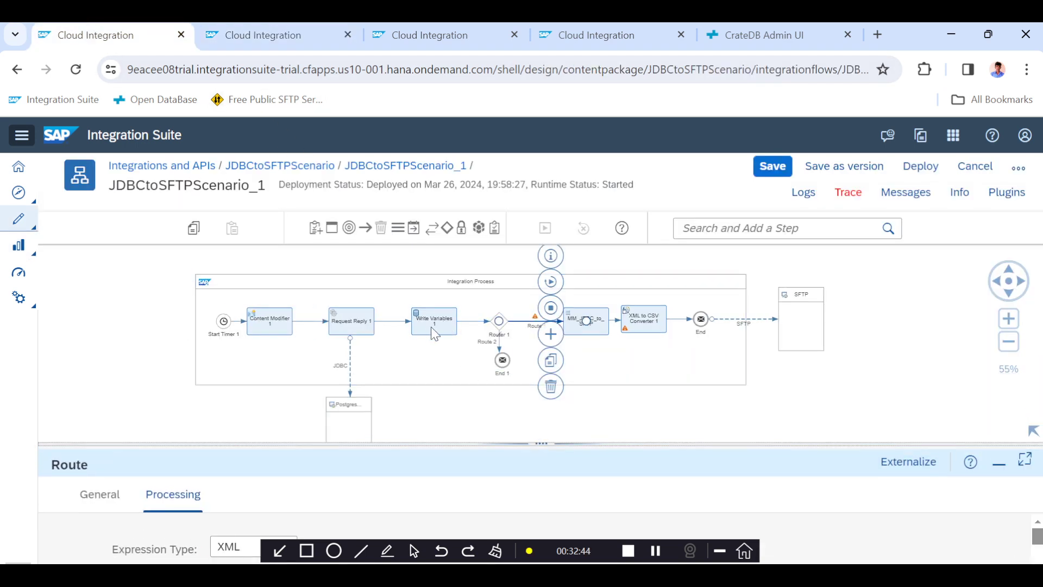
pyautogui.click(826, 377)
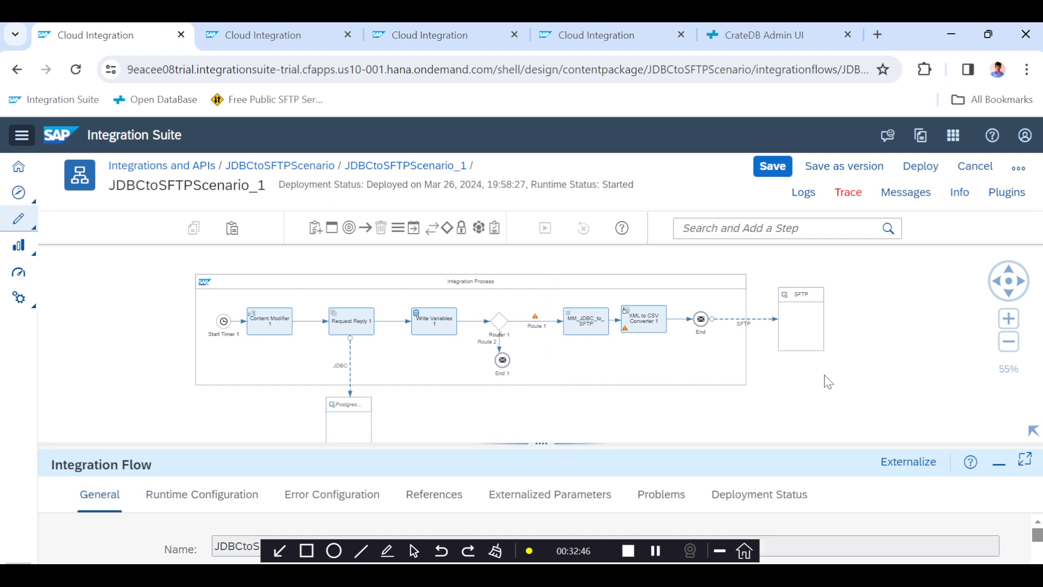
pyautogui.scroll(-1, 828, 381)
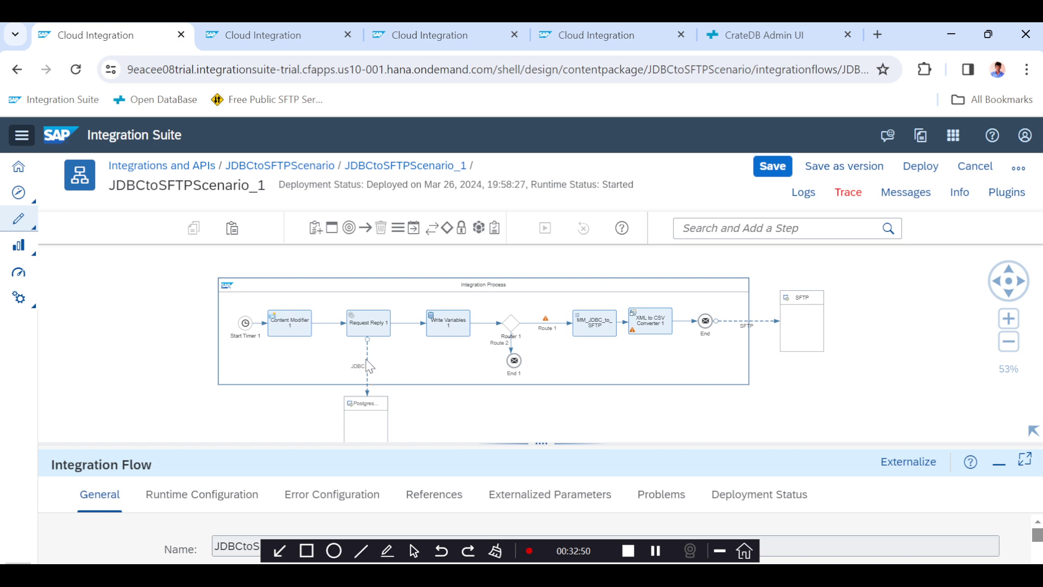
# Review Content Modifier 1's LastRun exchange property and the SQL query body that filters updated_at by it.
pyautogui.moveTo(369, 384)
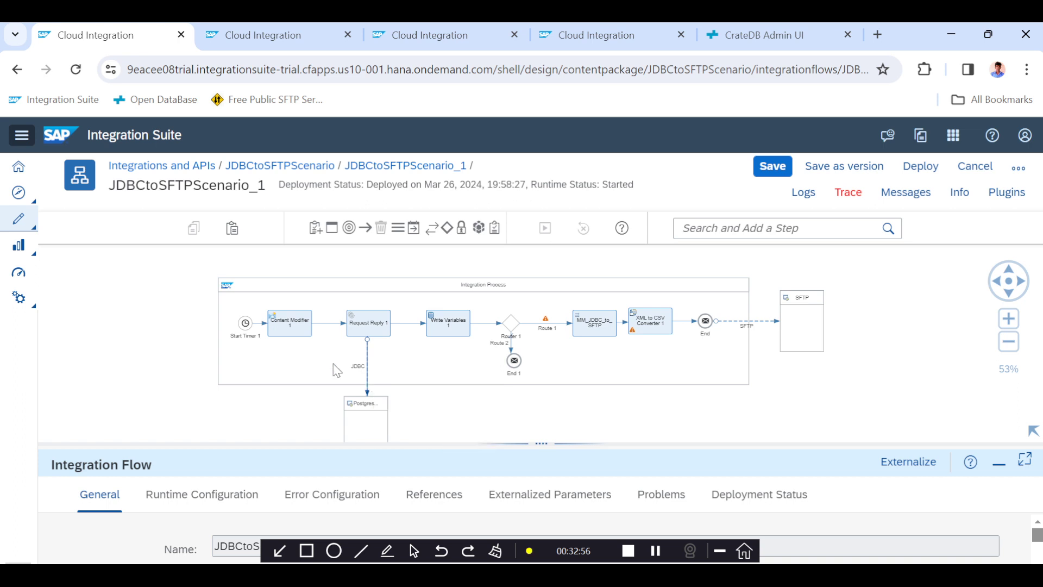
pyautogui.click(288, 336)
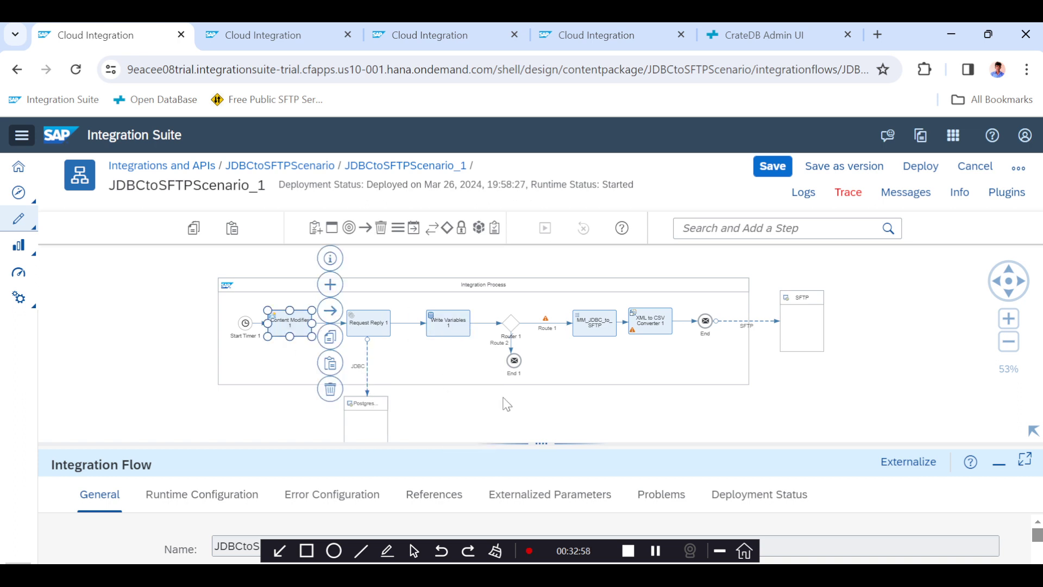
pyautogui.moveTo(540, 439); pyautogui.dragTo(543, 334)
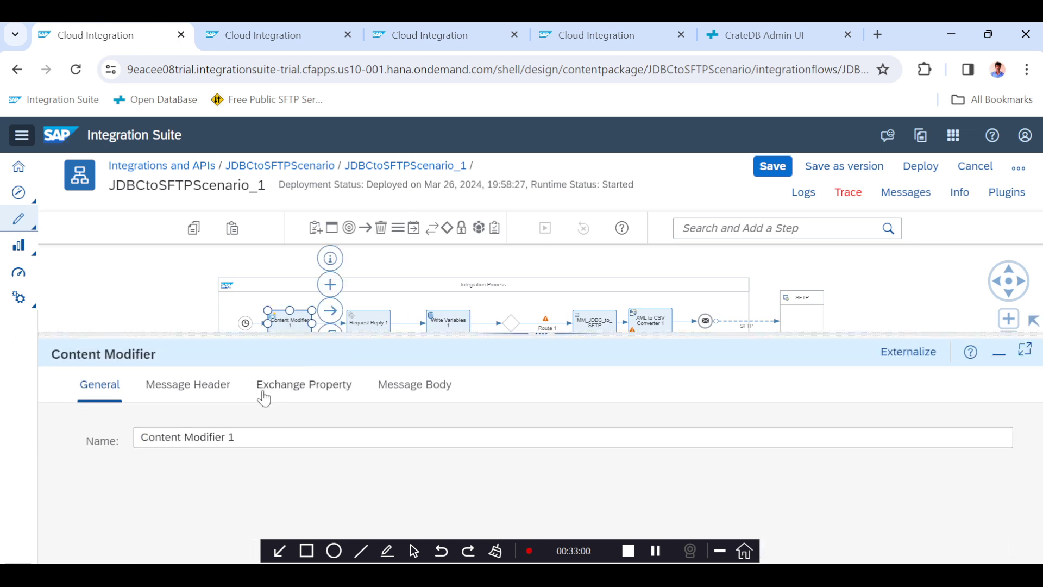
pyautogui.click(283, 388)
pyautogui.doubleClick(266, 508)
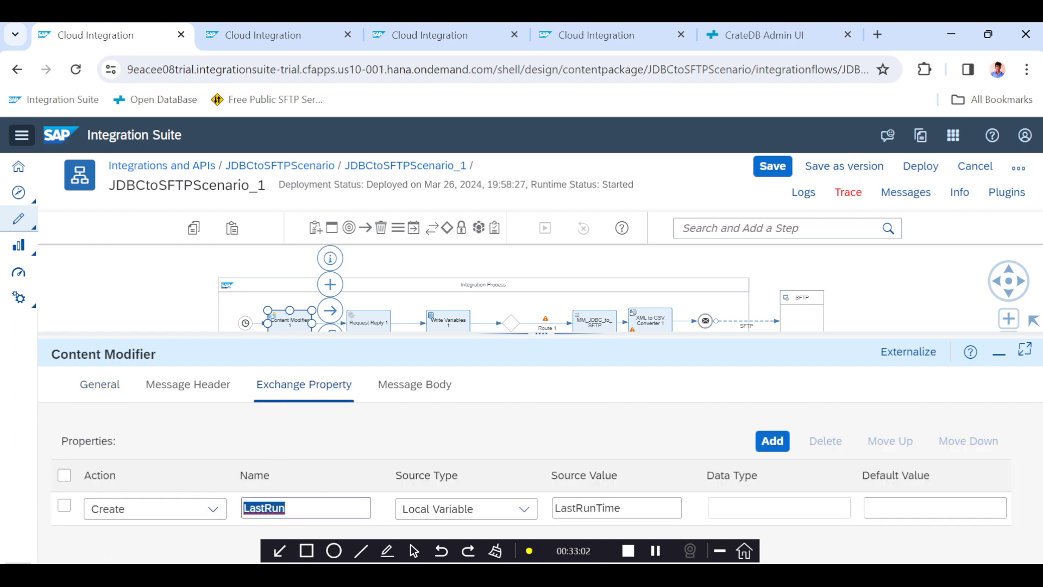
pyautogui.click(420, 387)
pyautogui.tripleClick(478, 480)
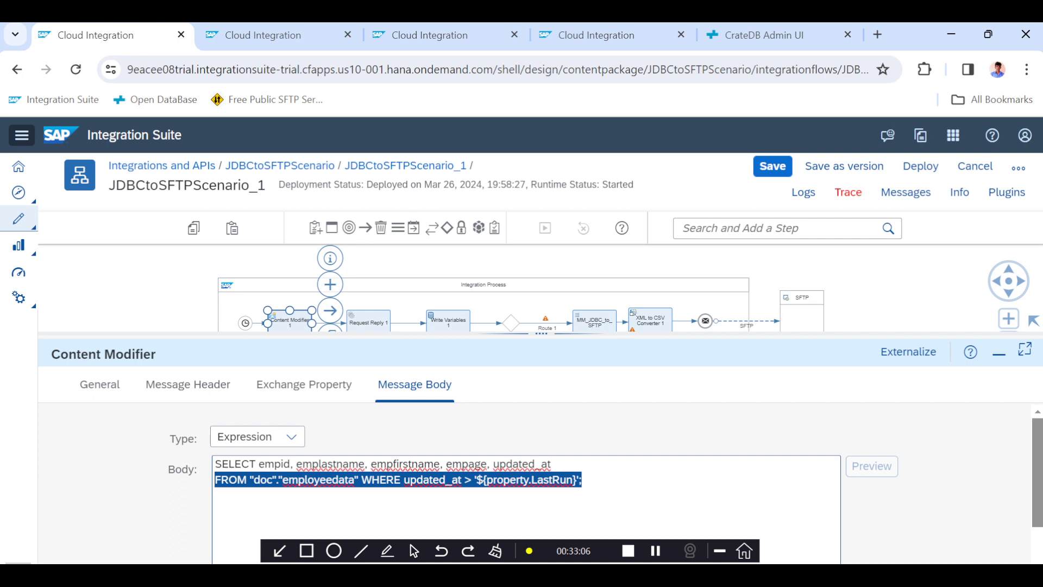
# Save the JDBCtoSFTPScenario_1 integration flow.
pyautogui.moveTo(542, 333); pyautogui.dragTo(538, 419)
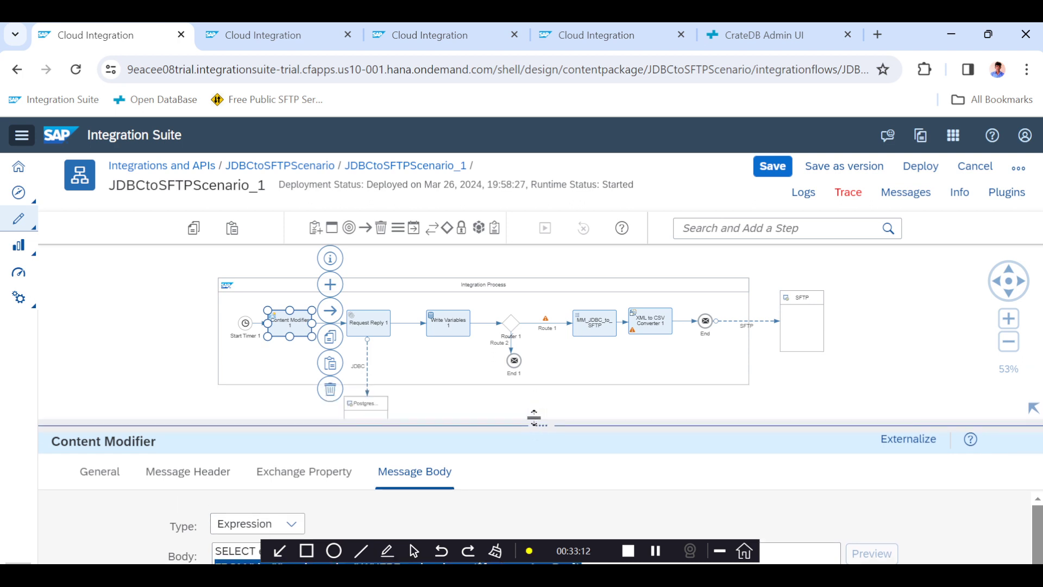
pyautogui.click(783, 175)
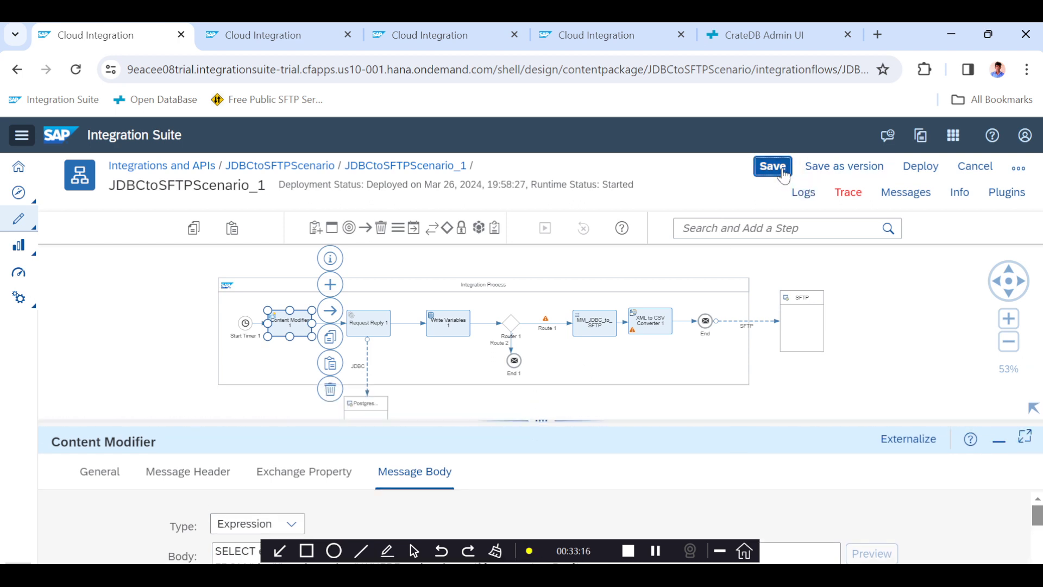